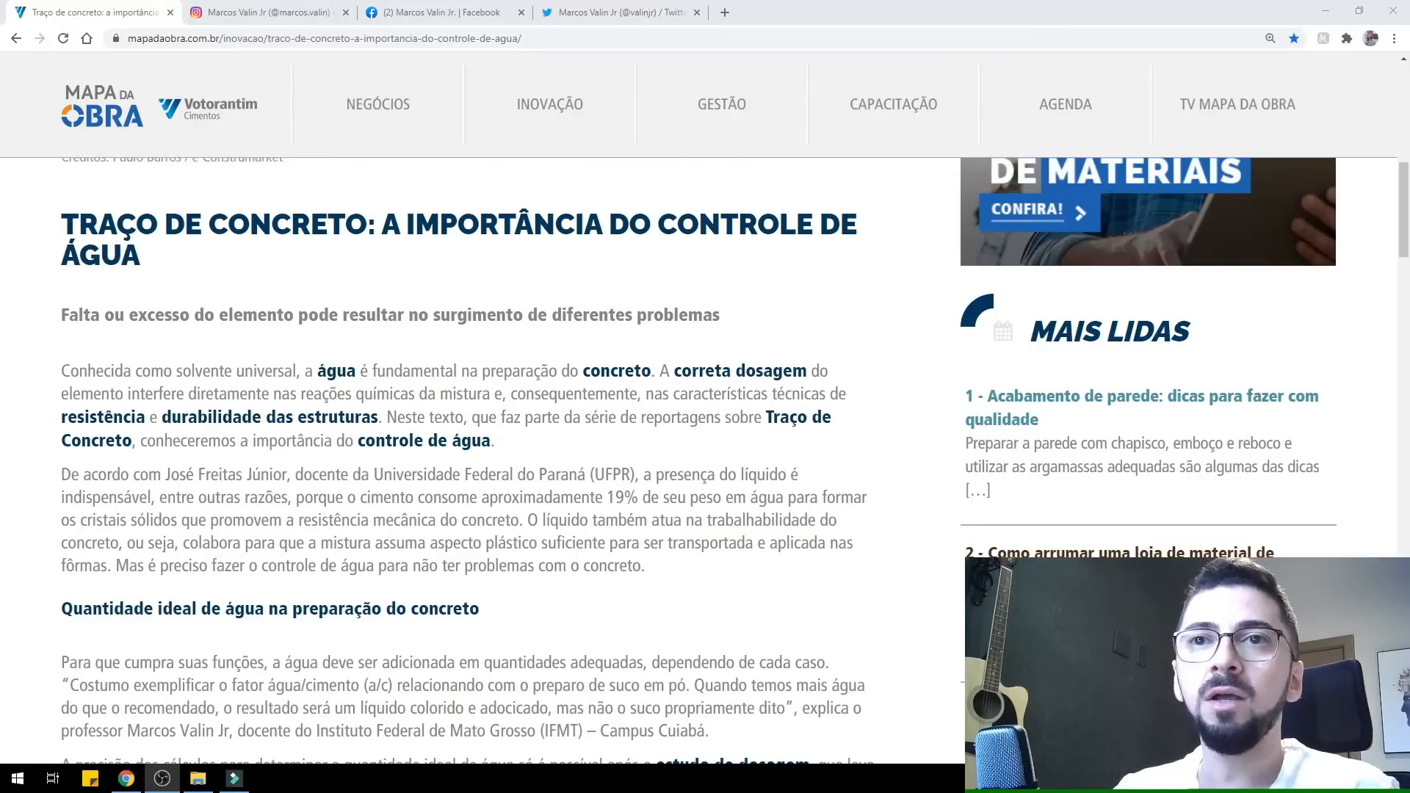
- Read the article up to the section on ideal water quantity and highlight the sentence comparing the água/cimento factor to preparing powdered juice
drag(62, 371, 176, 372)
click(226, 379)
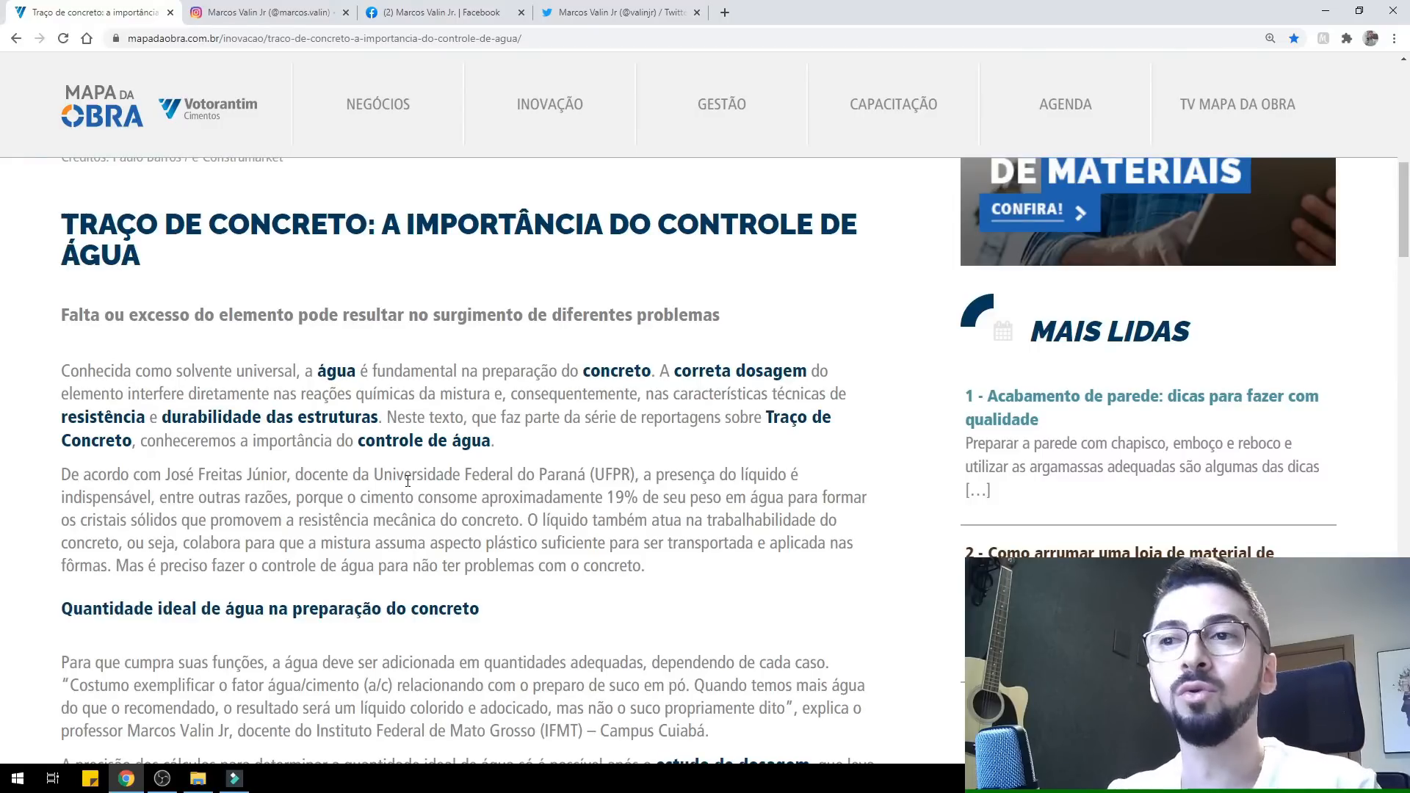
scroll(374, 504, down, 5)
scroll(373, 504, up, 3)
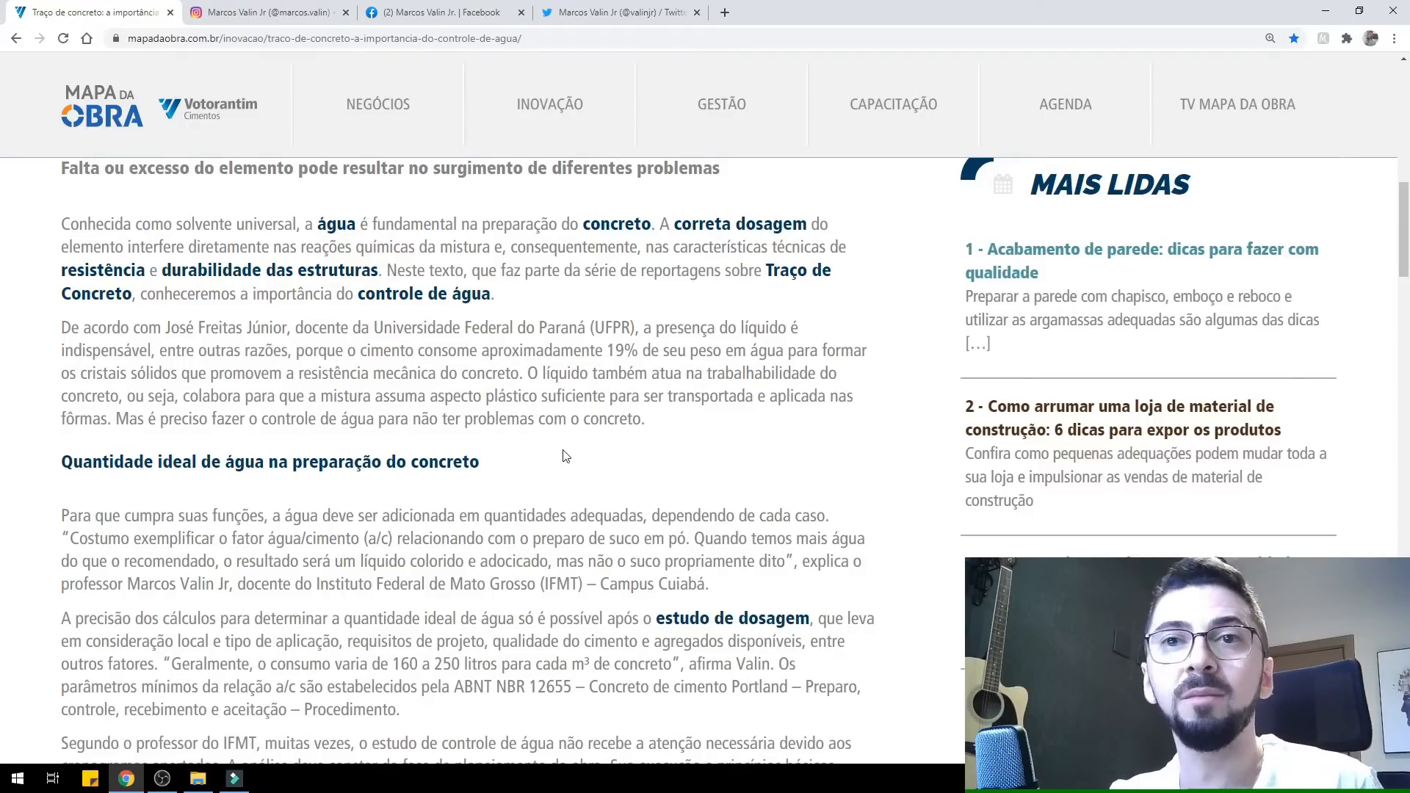
scroll(562, 456, down, 3)
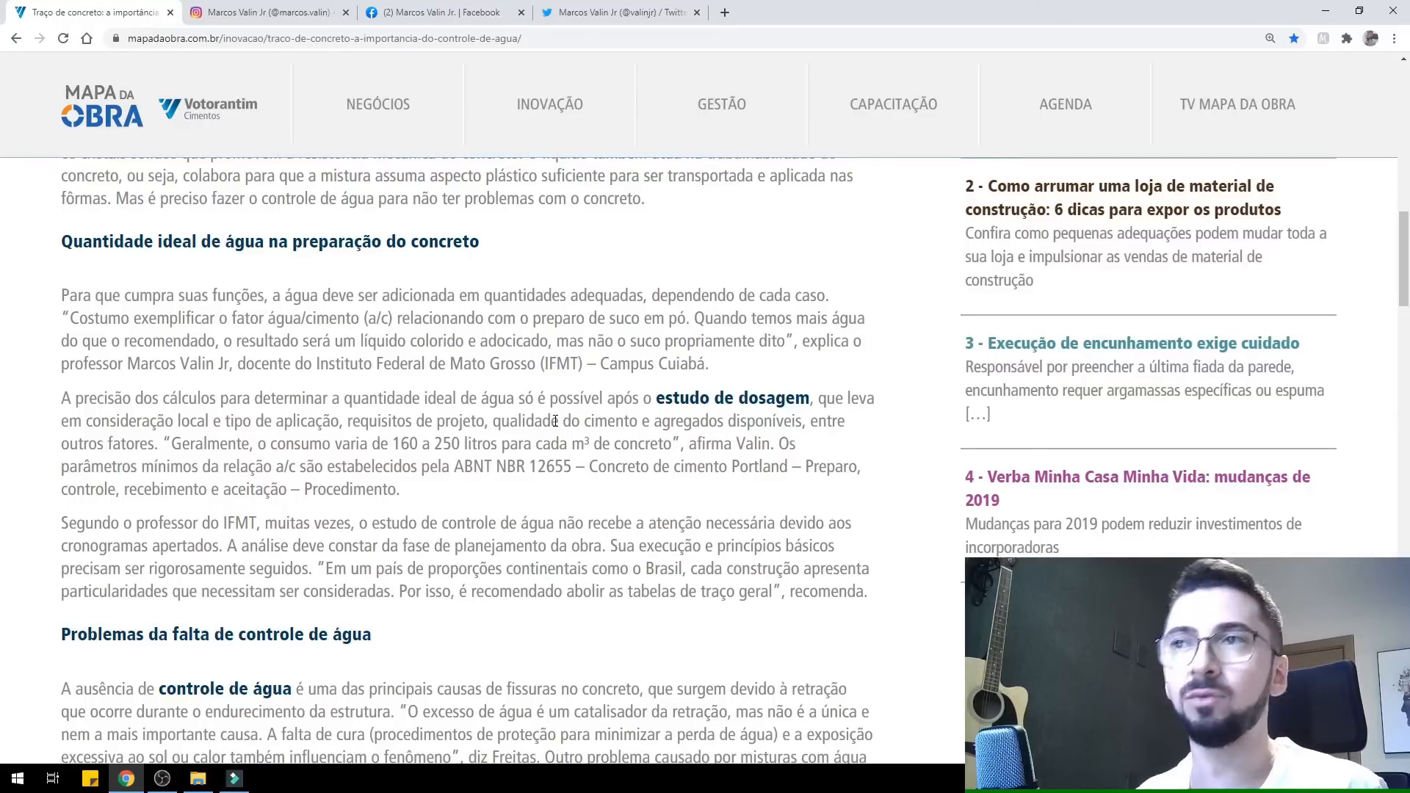
drag(70, 318, 232, 337)
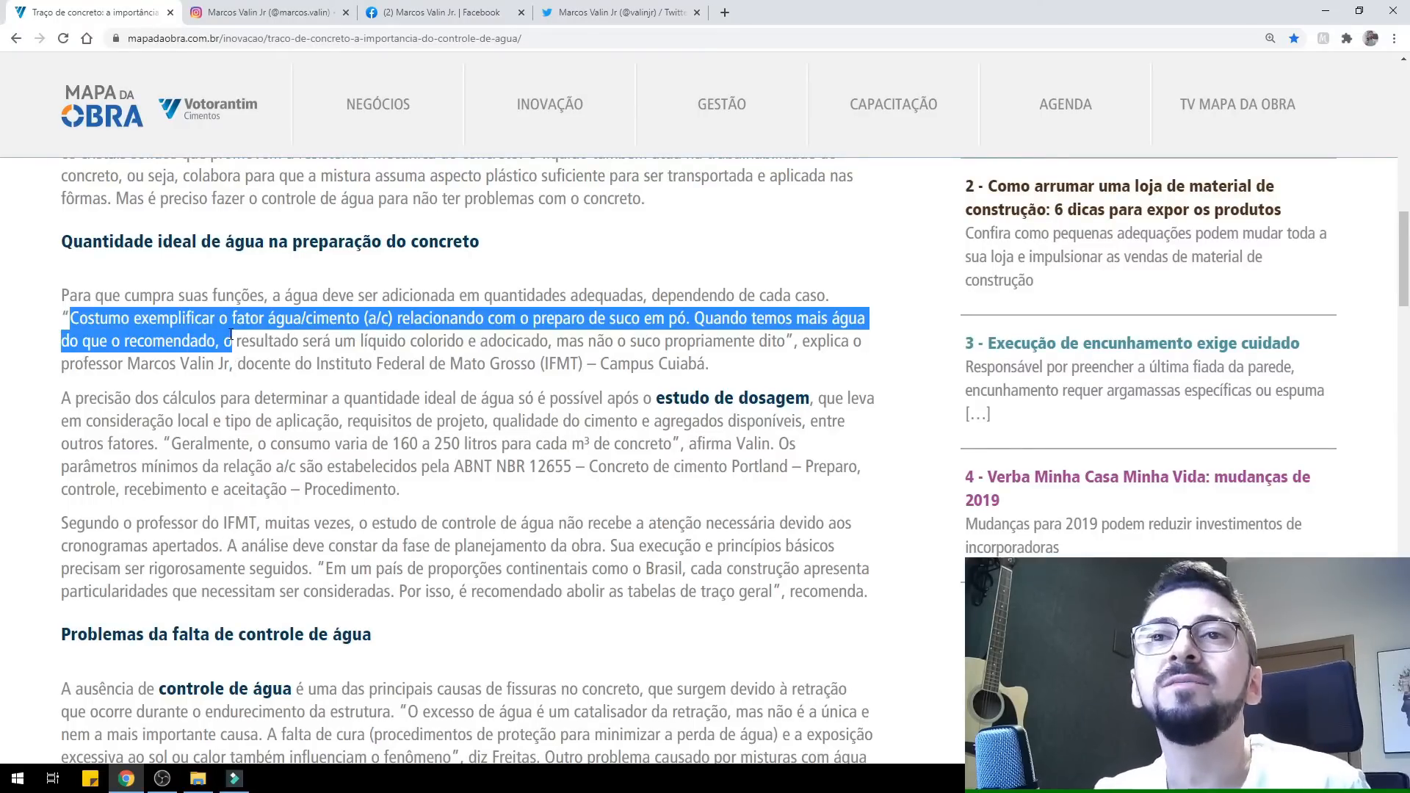
click(174, 312)
drag(76, 322, 691, 323)
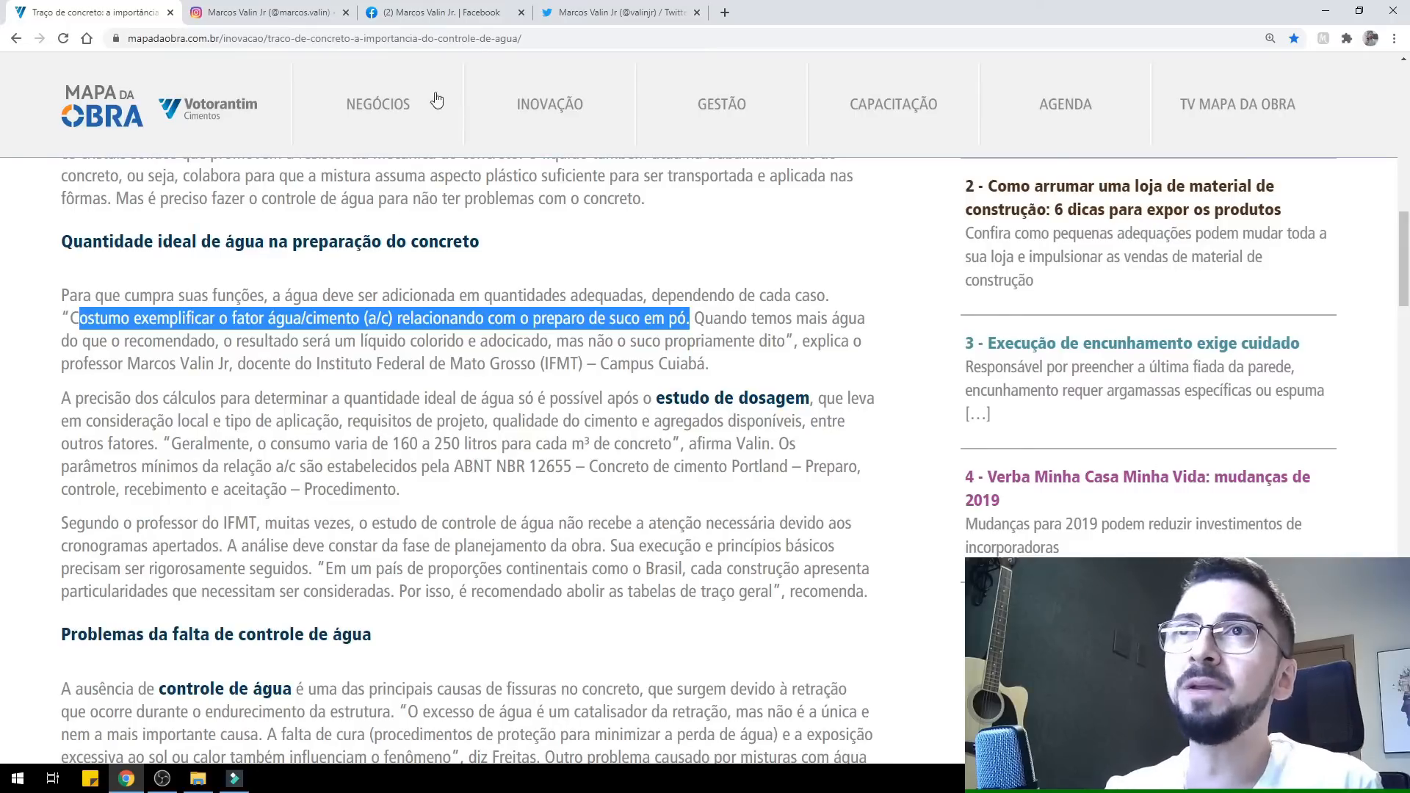
- Switch to Wondershare Filmora and play the timeline from the Simpsons image to the jelly photo
click(244, 786)
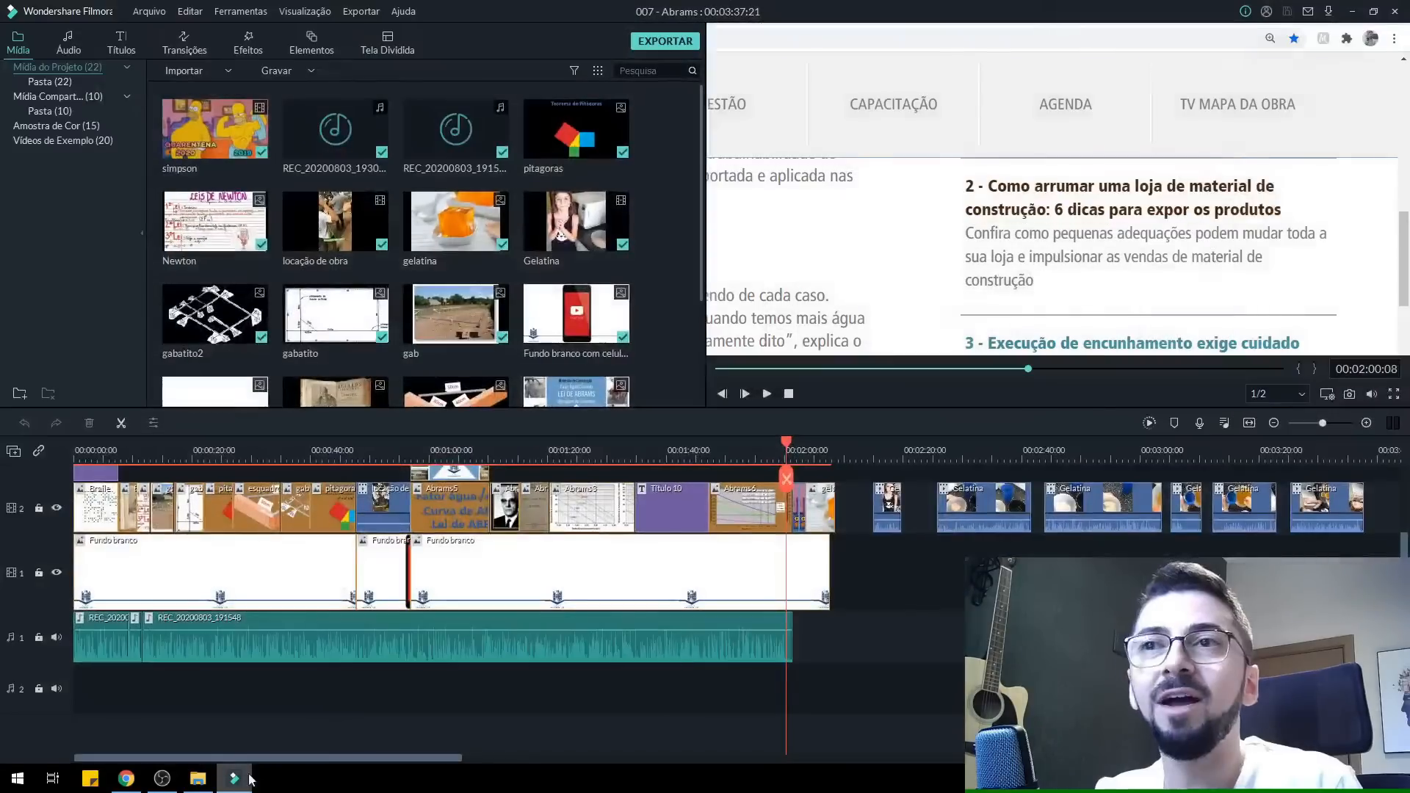
click(801, 453)
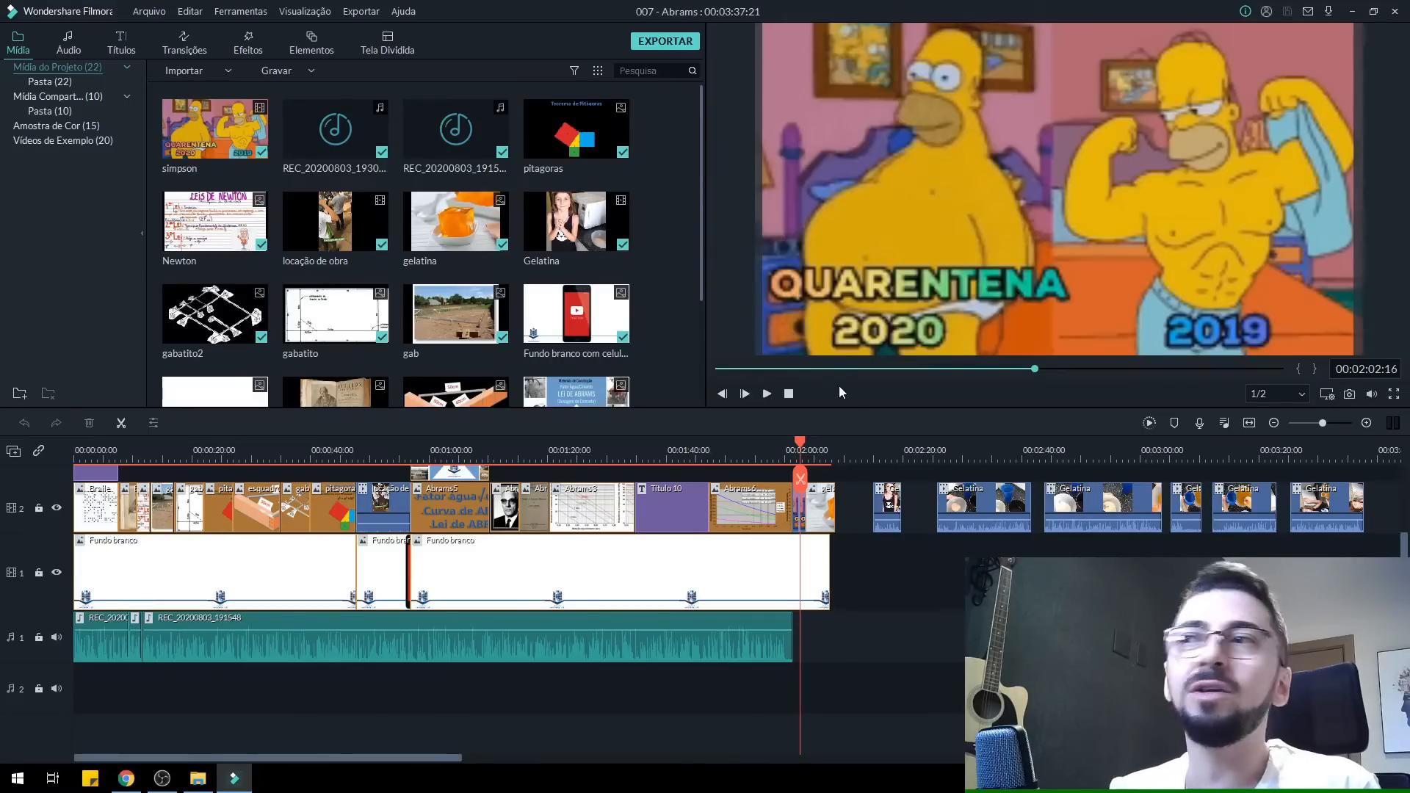
click(766, 394)
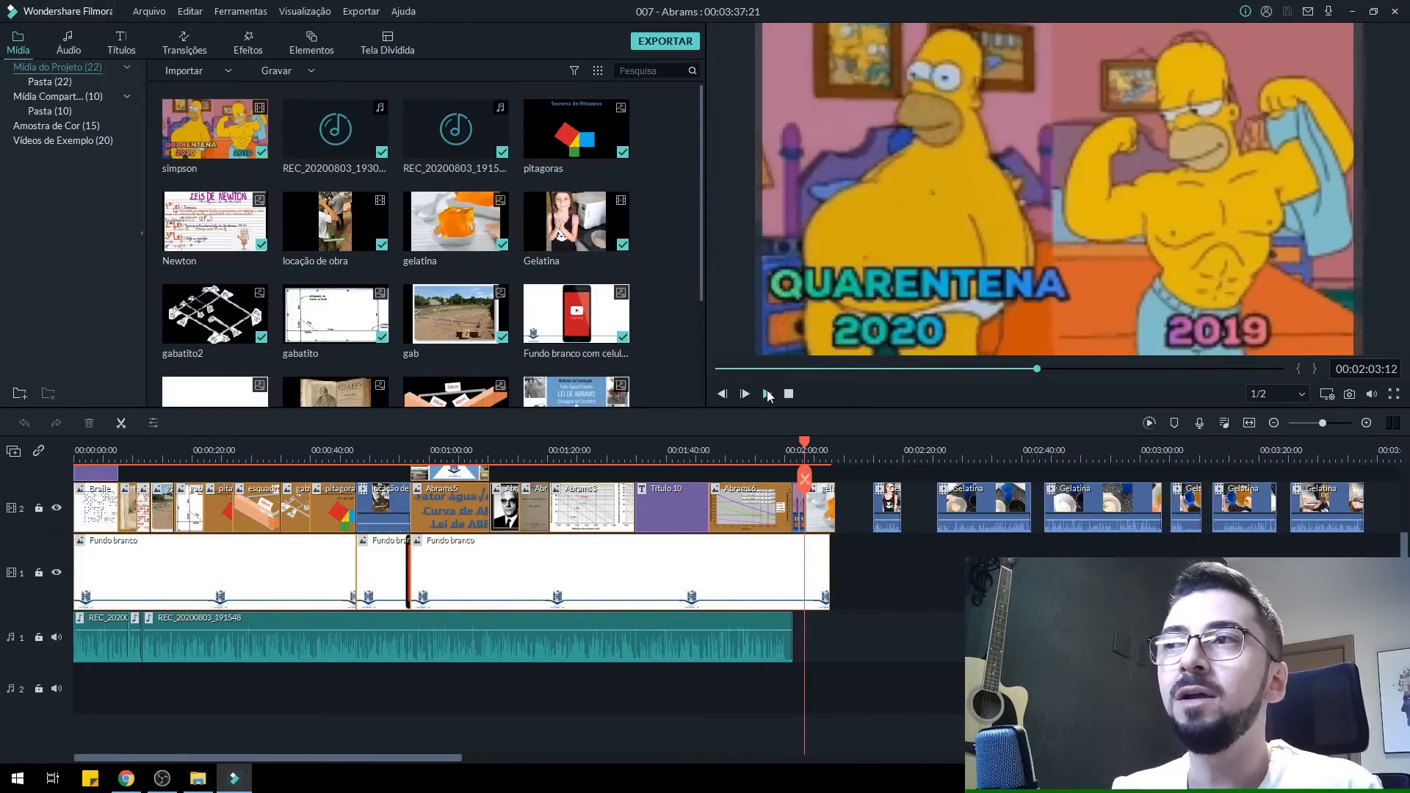
click(767, 394)
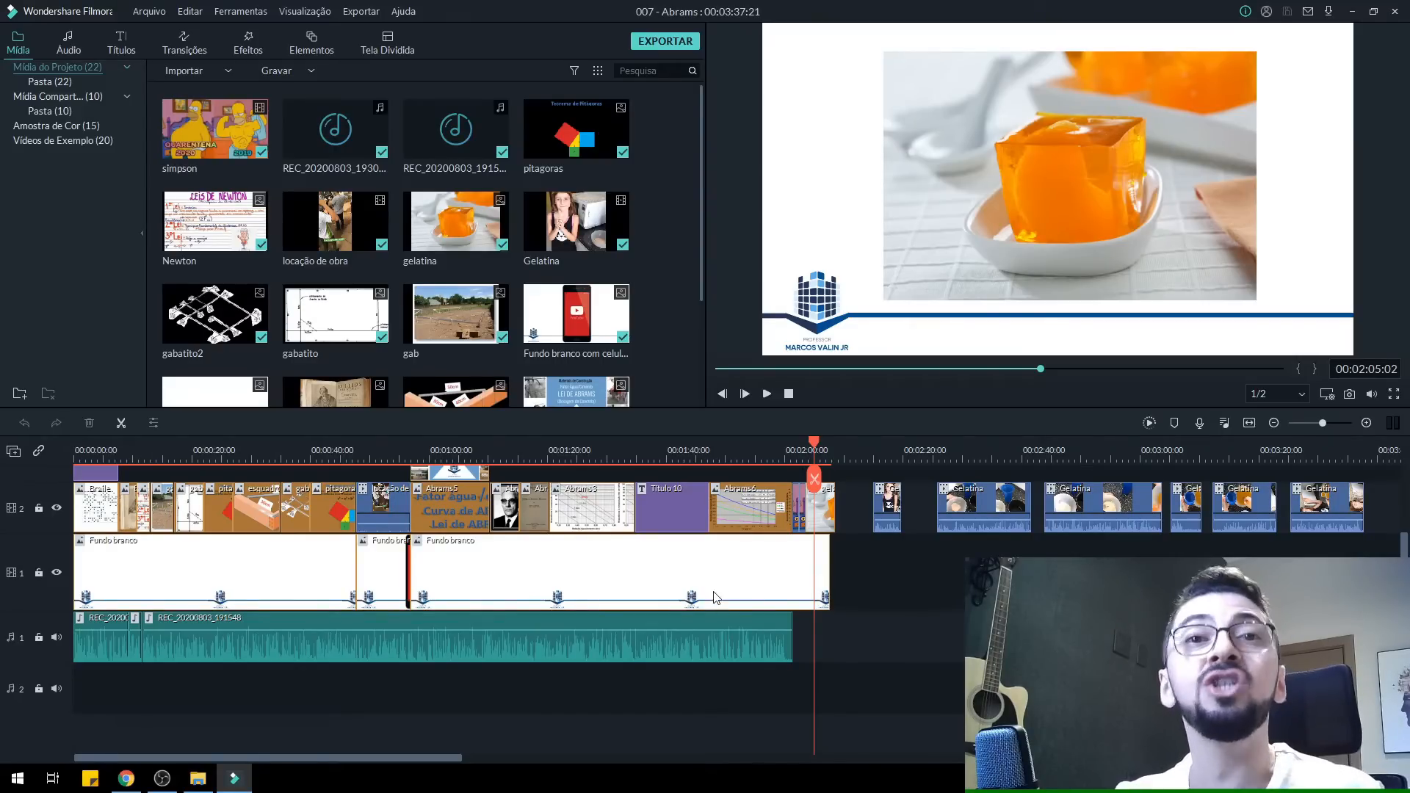
- Play the first two Gelatina video clips on the timeline, pausing in the gap after each one
click(872, 442)
click(768, 395)
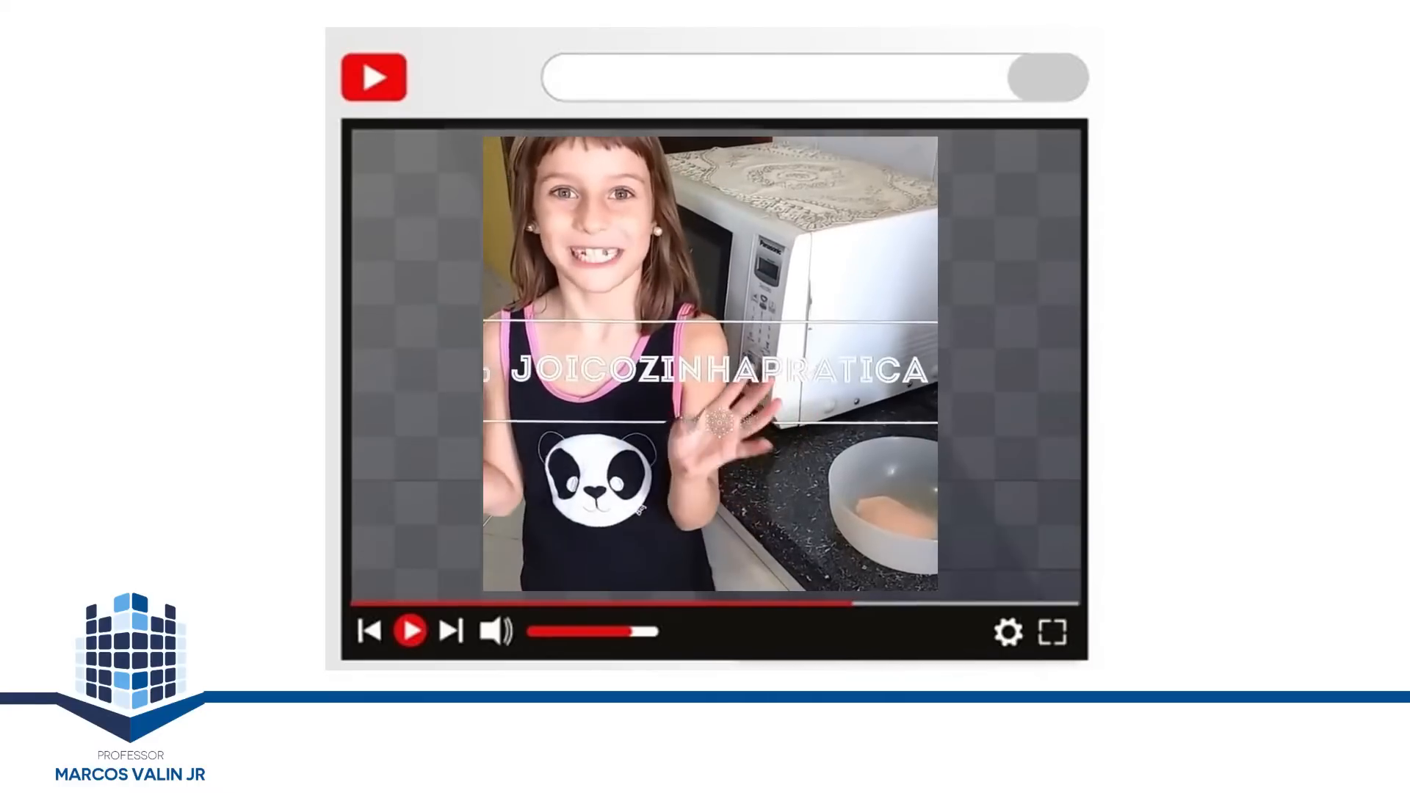
click(768, 395)
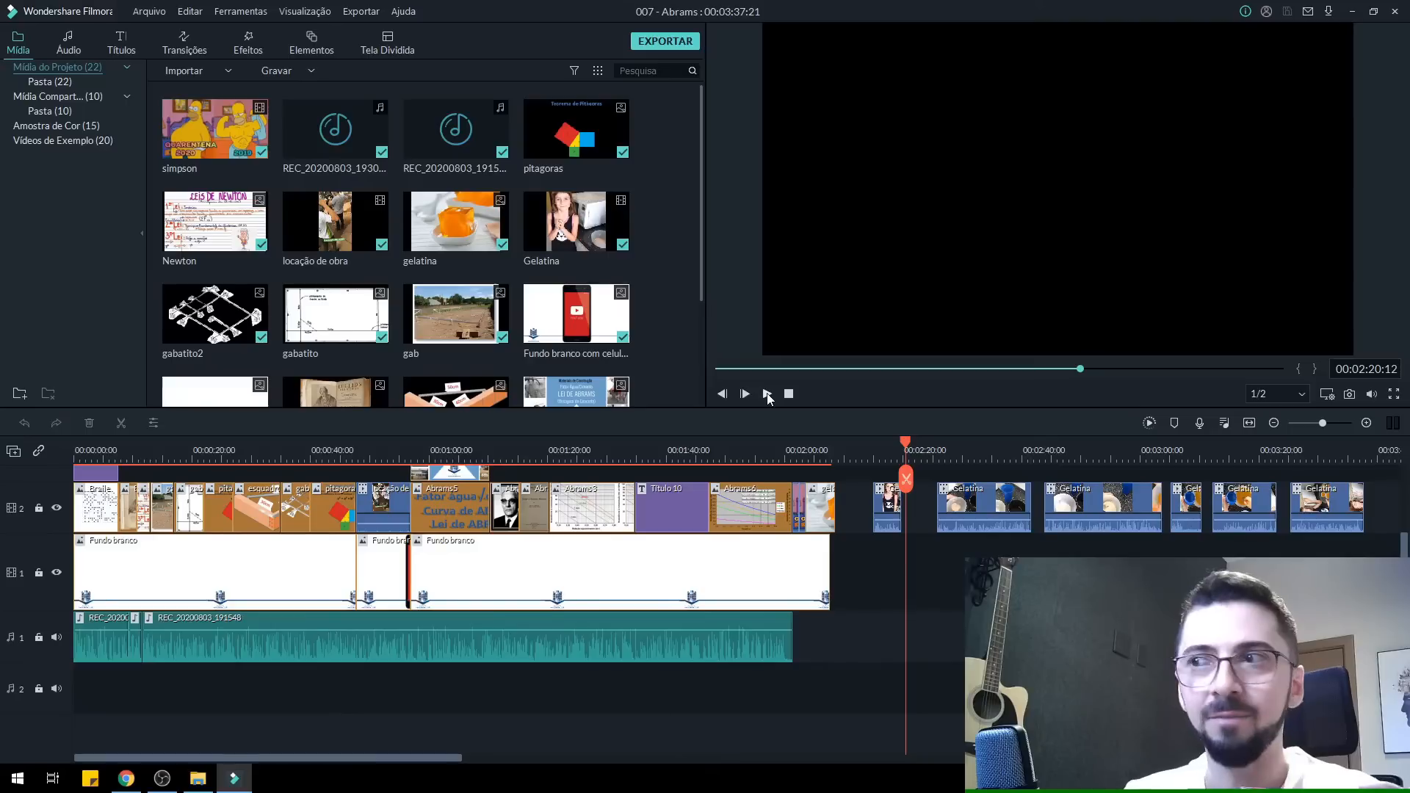
click(935, 445)
click(767, 394)
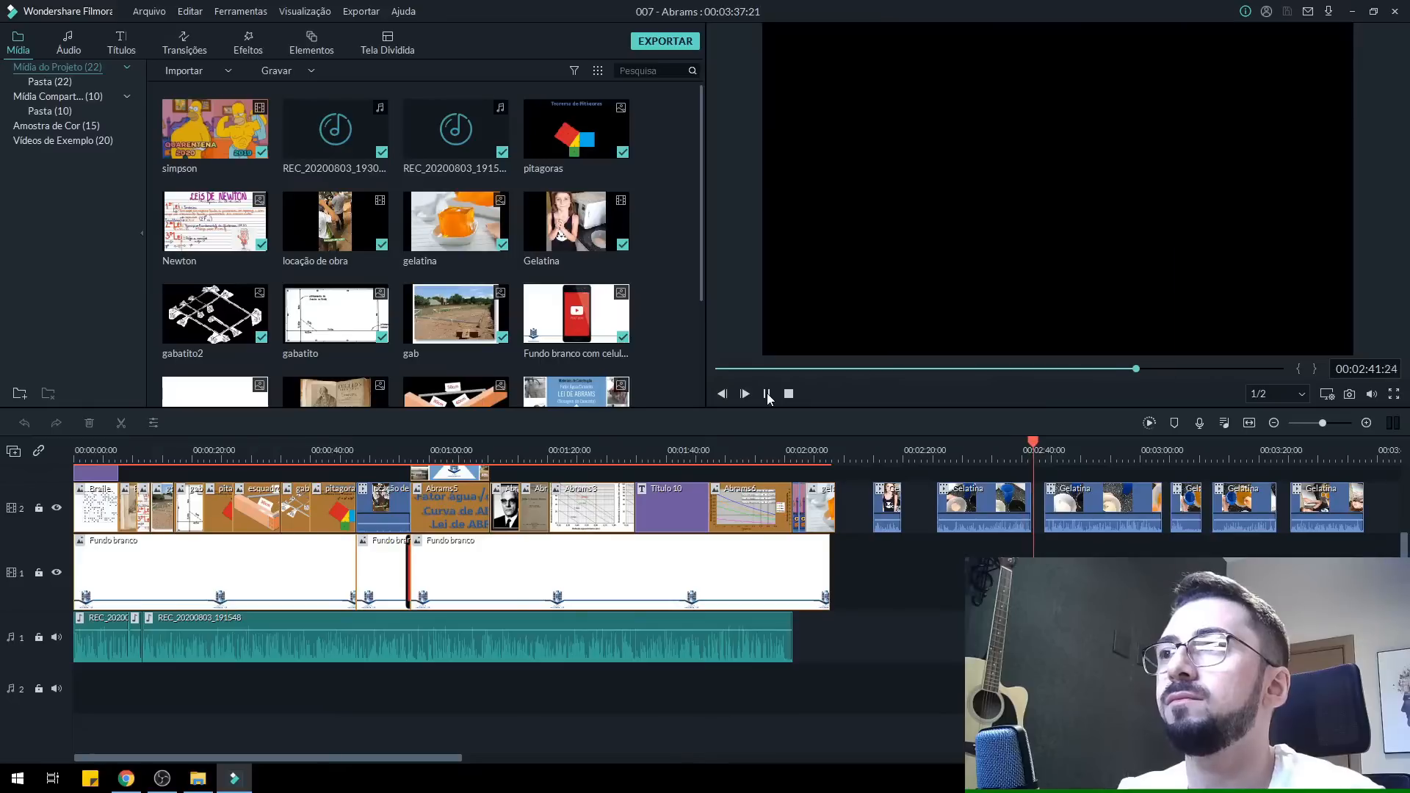
click(768, 397)
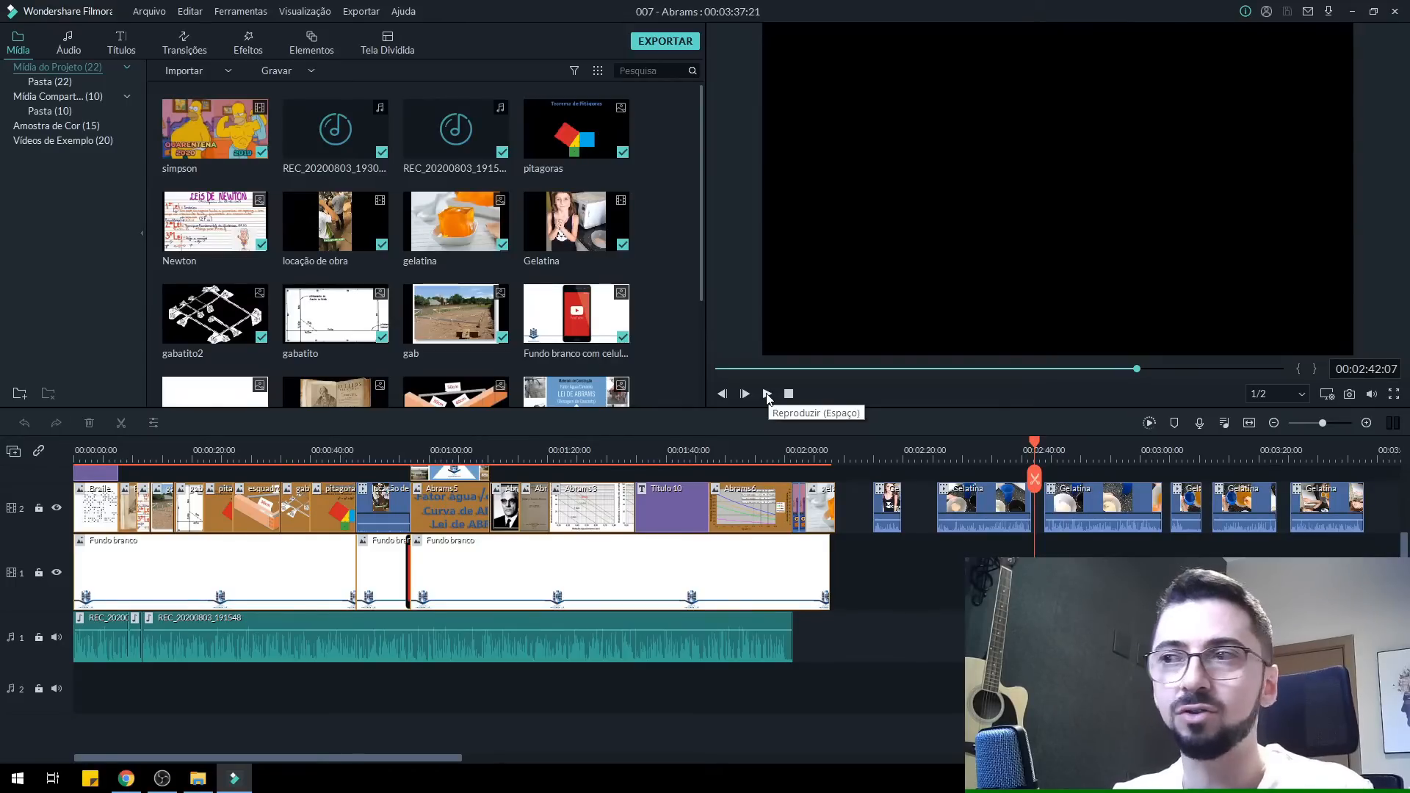
- Play the remaining Gelatina clips in sequence, pausing in the gaps between them
click(767, 395)
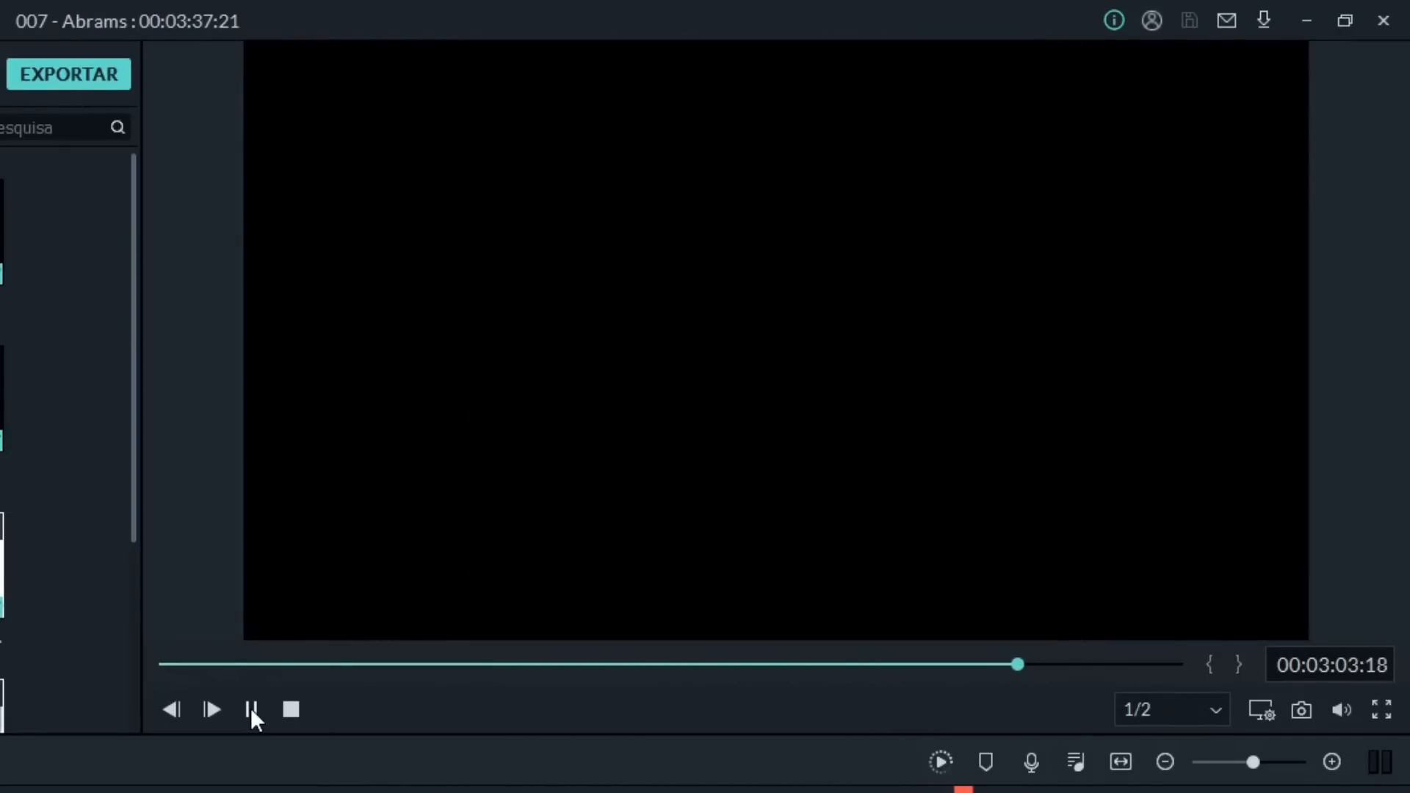
click(250, 709)
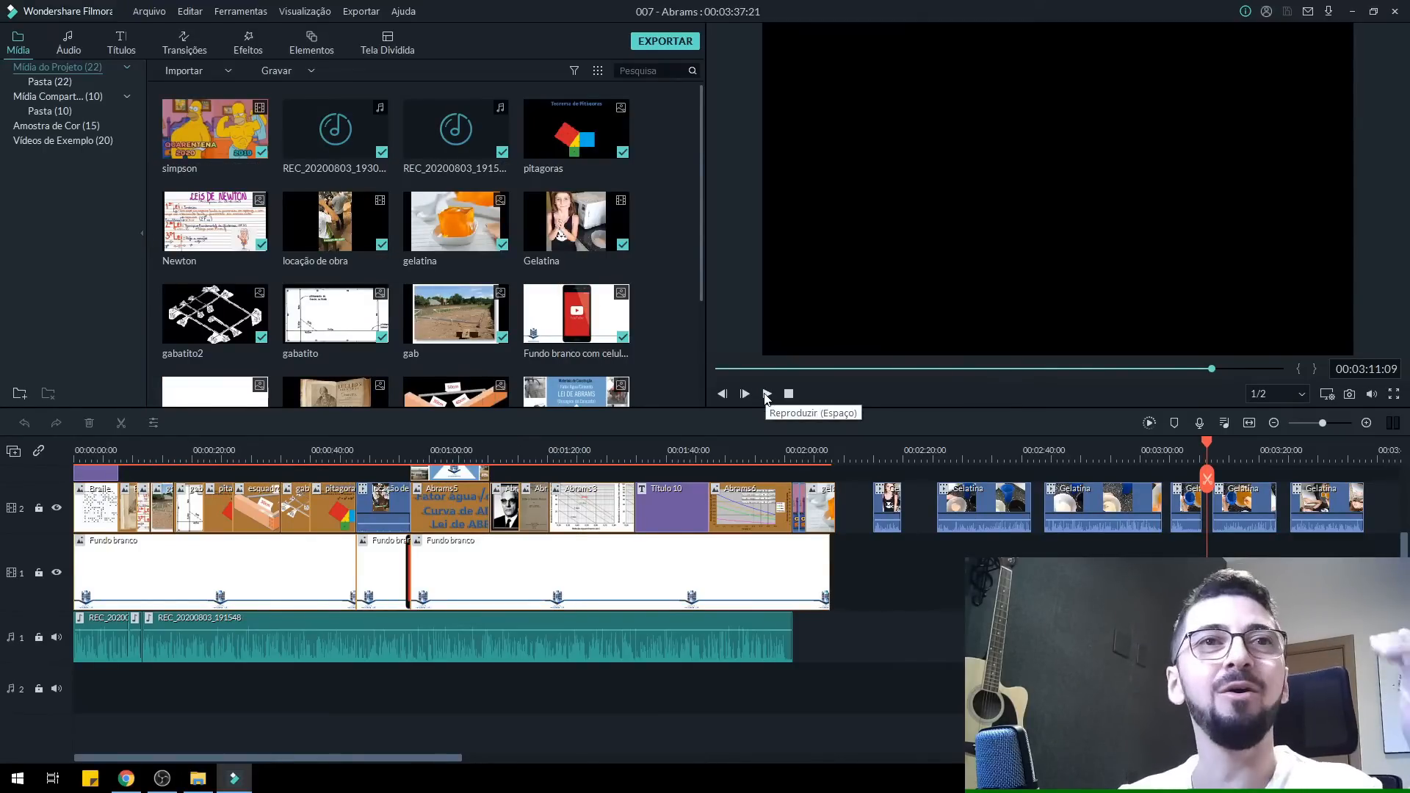
click(766, 395)
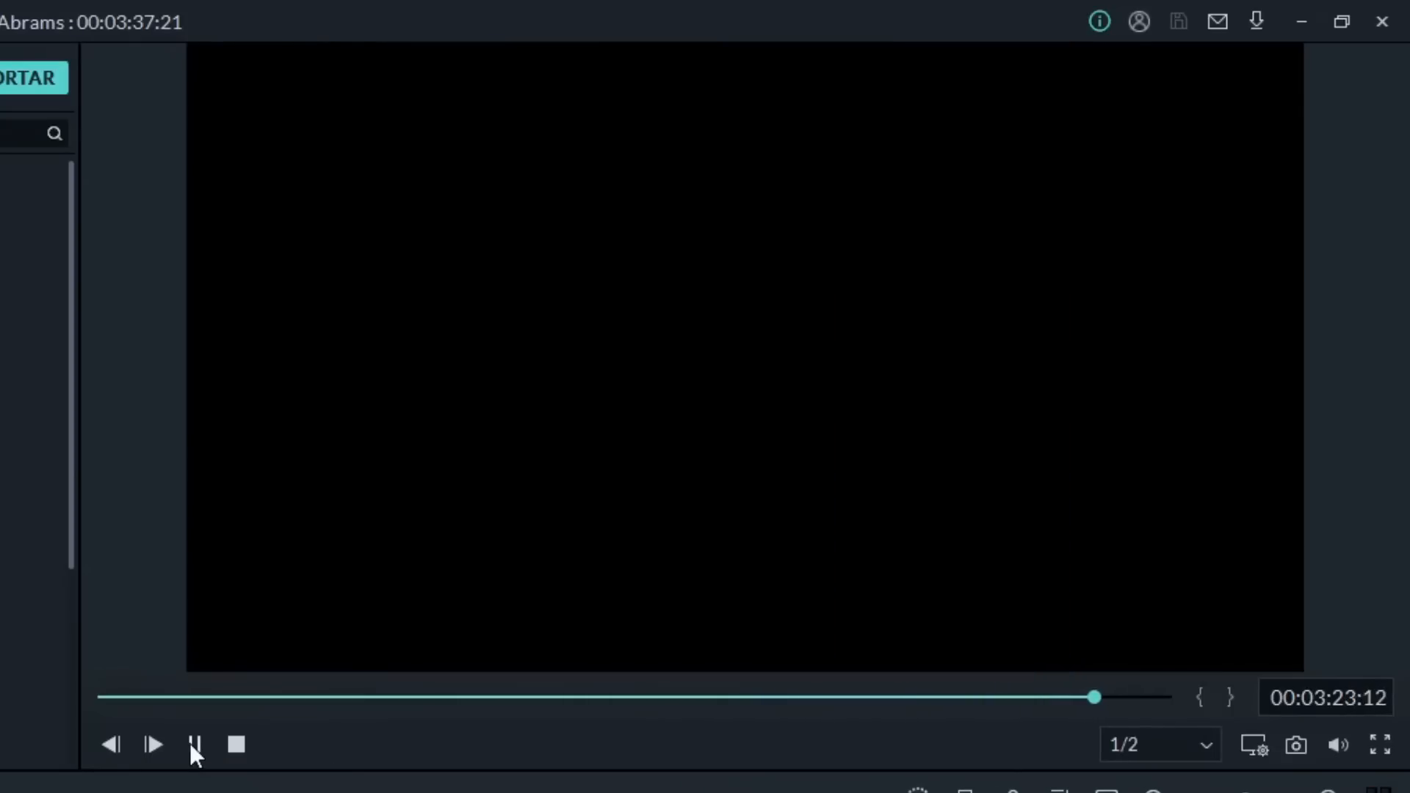
click(191, 744)
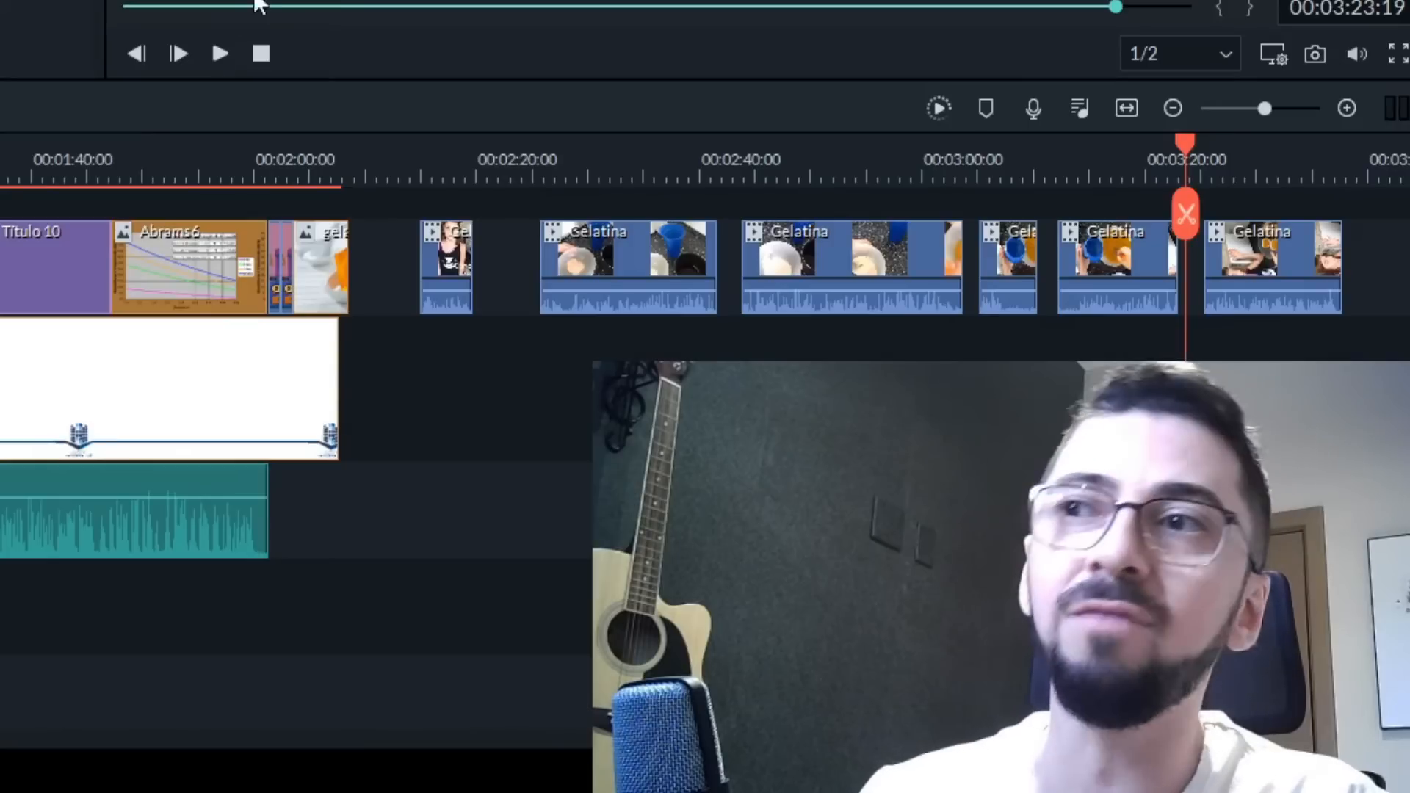
click(220, 54)
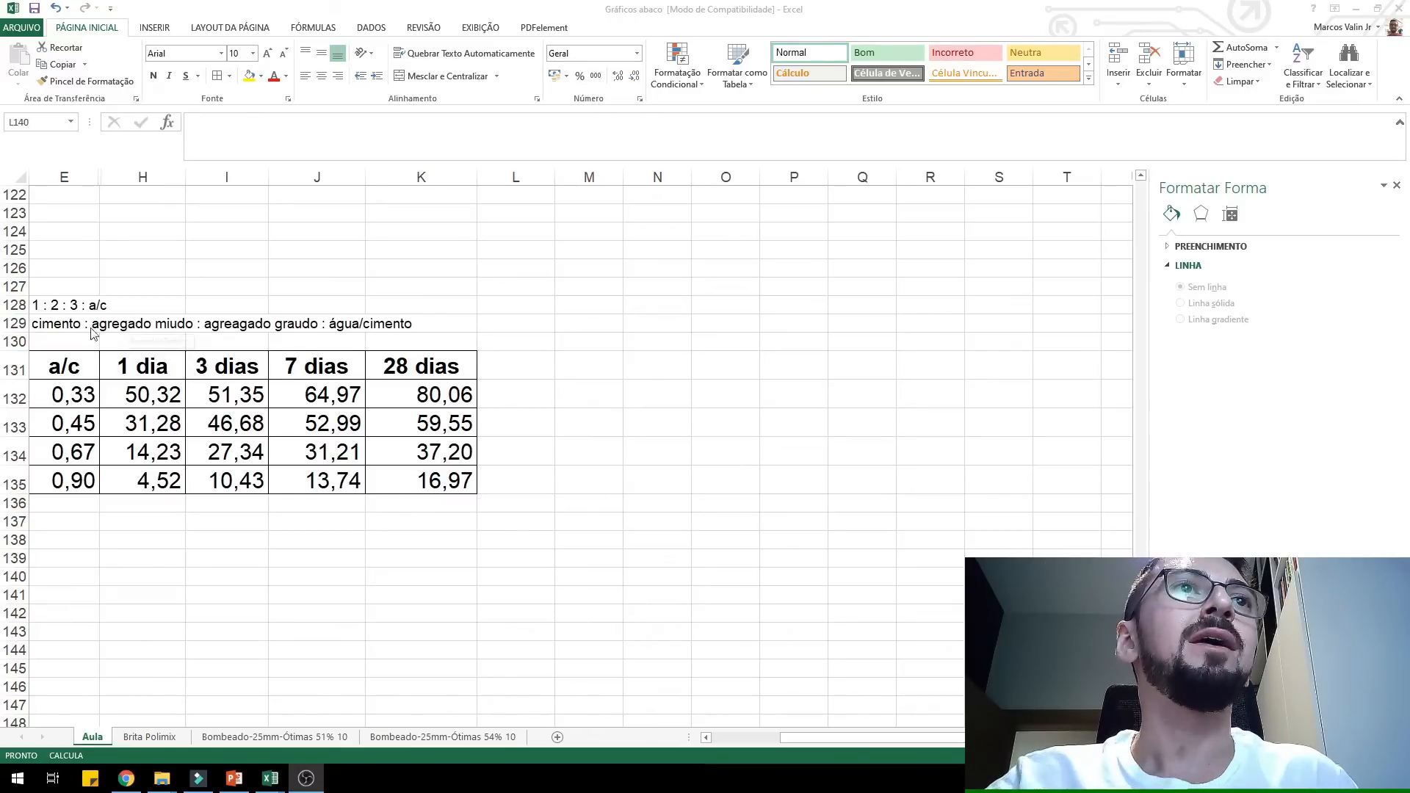
- Examine the mix ratio in E128 and highlight the results for 1, 3, 7 and 28 days in H132:K135
click(75, 368)
click(56, 305)
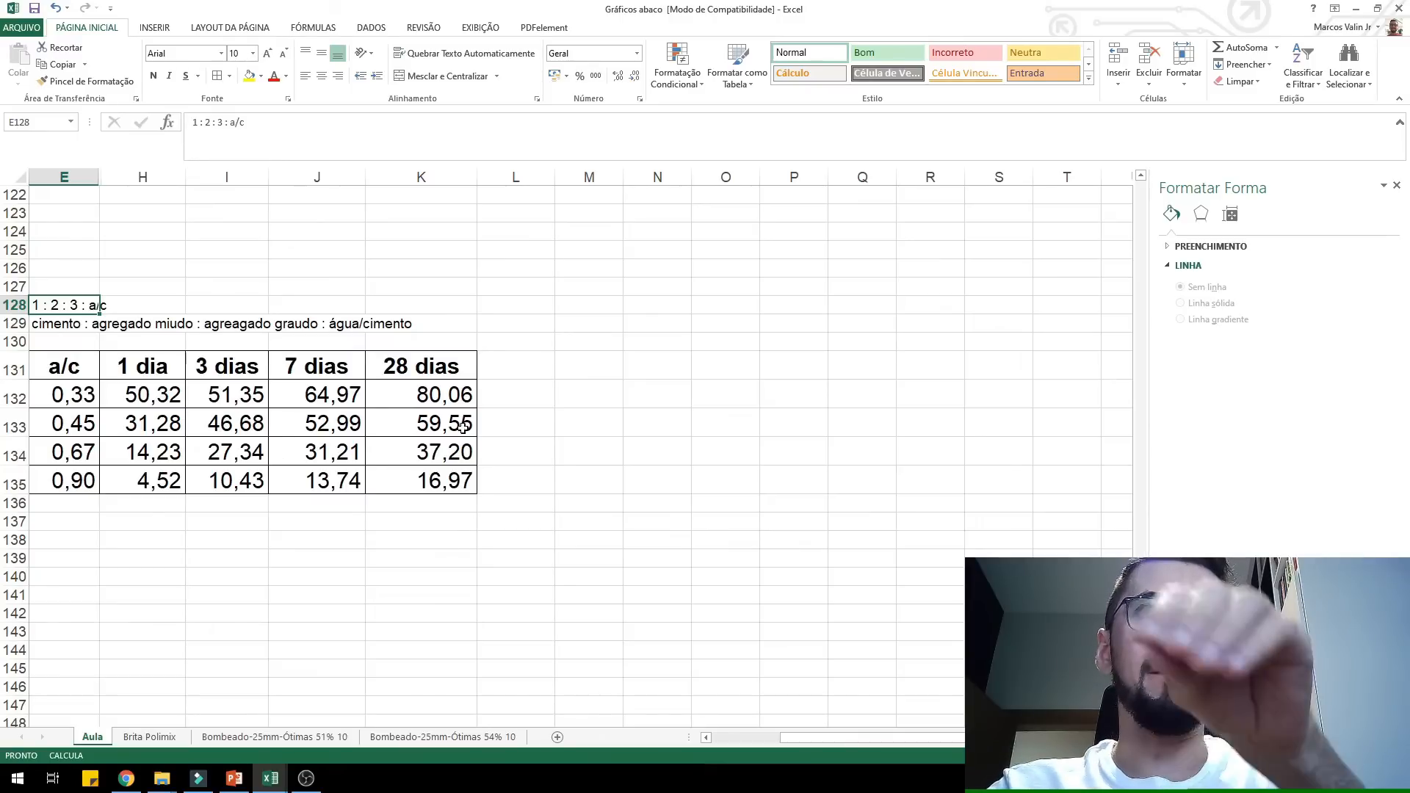
click(591, 395)
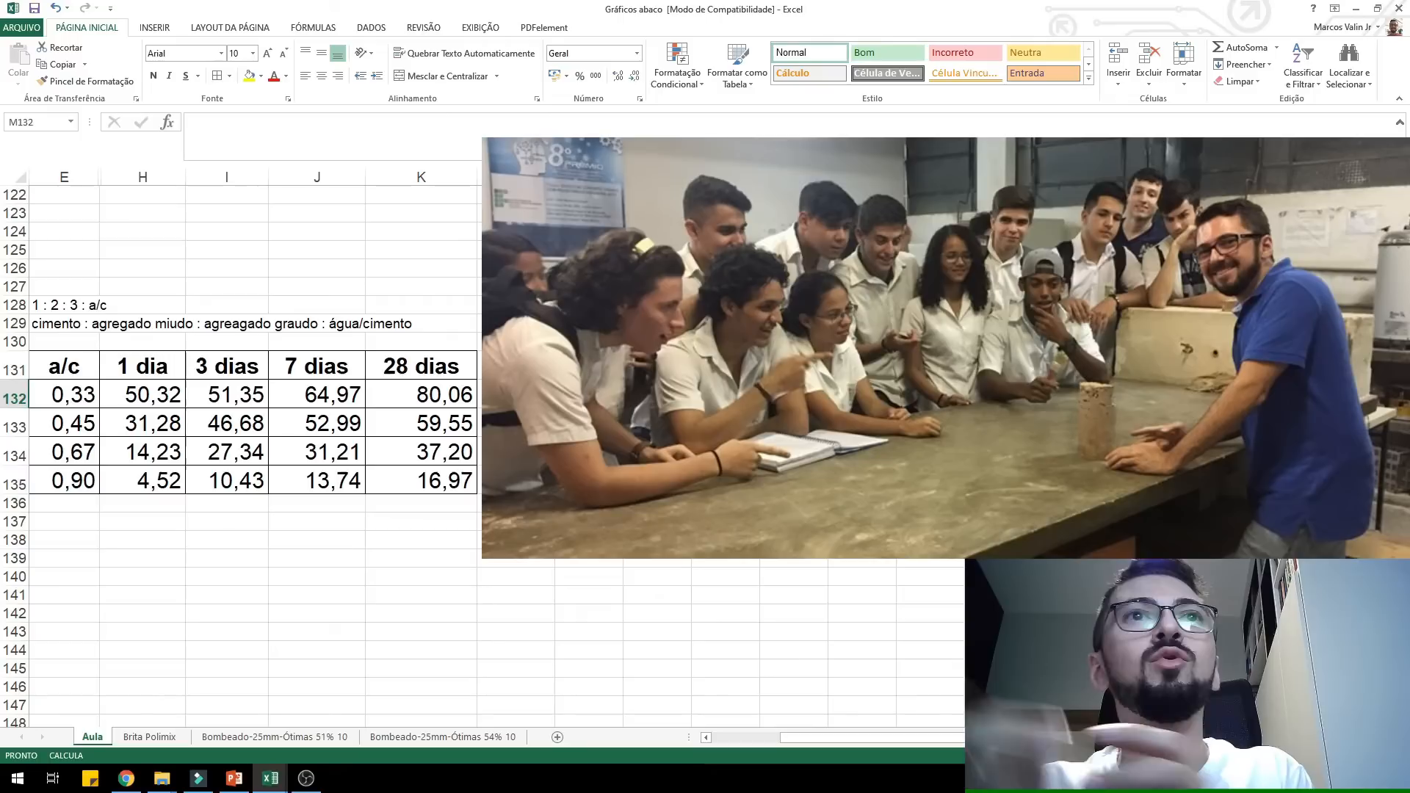
mouse_move(162, 400)
mouse_down()
mouse_move(221, 401)
mouse_move(221, 430)
mouse_move(460, 491)
mouse_move(135, 393)
mouse_up()
click(461, 585)
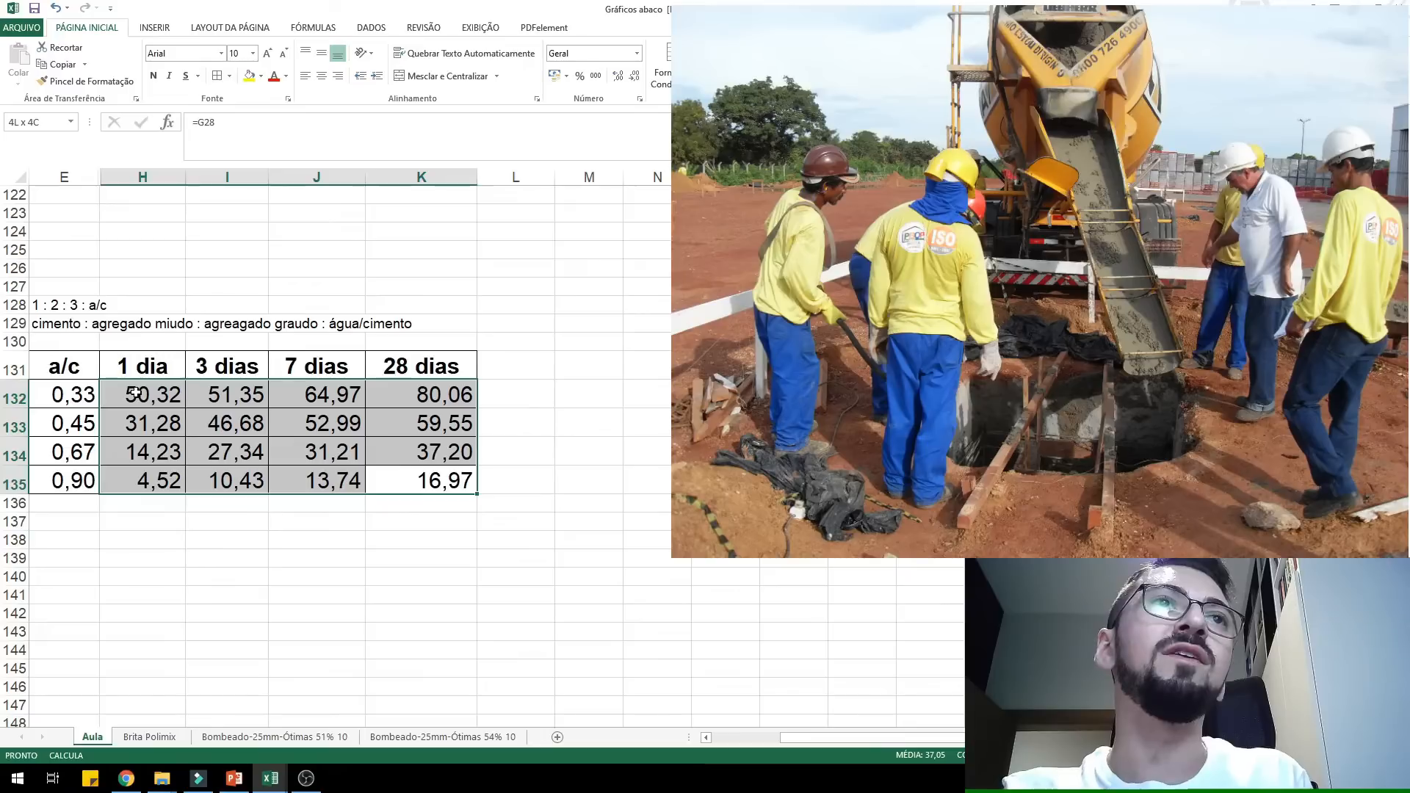
click(245, 559)
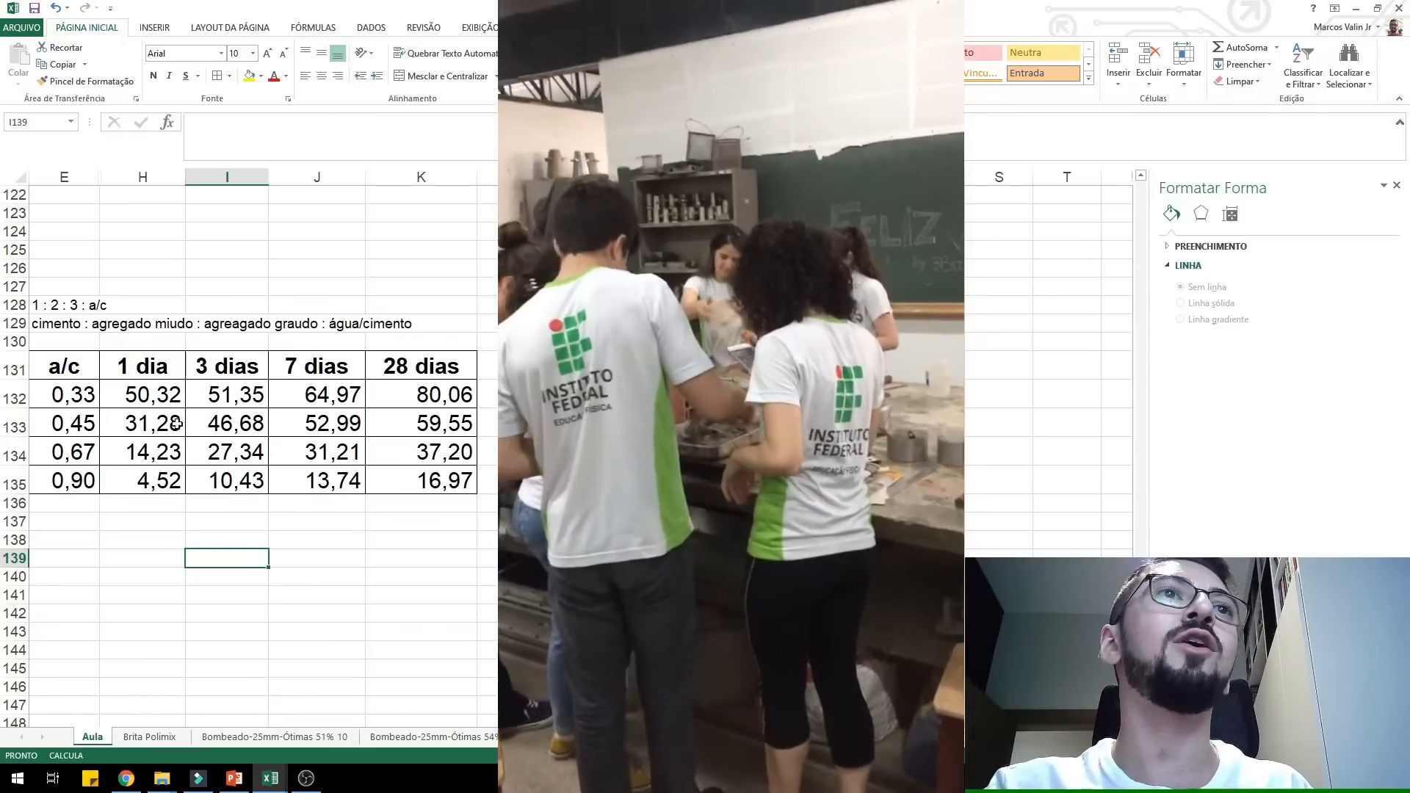
drag(151, 395, 424, 482)
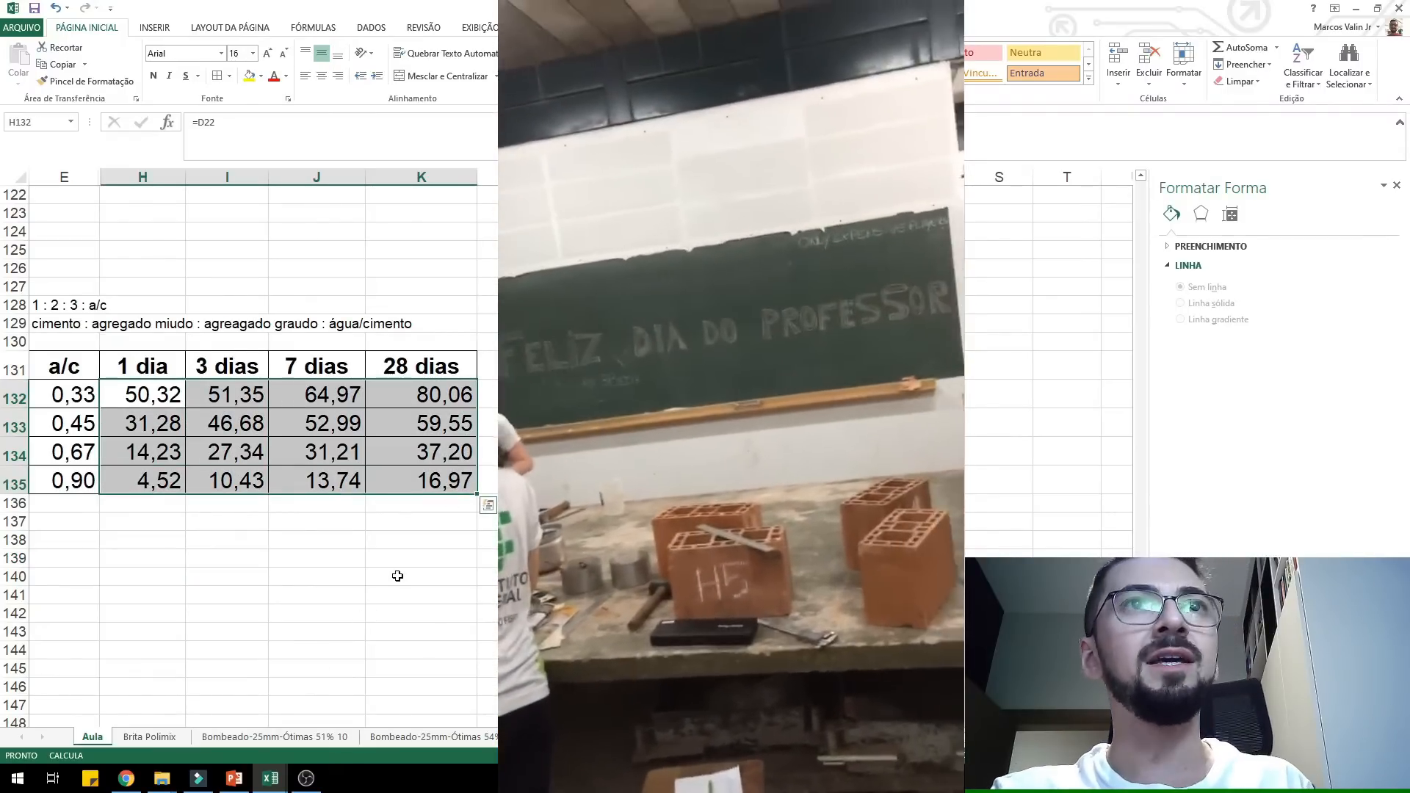
click(398, 576)
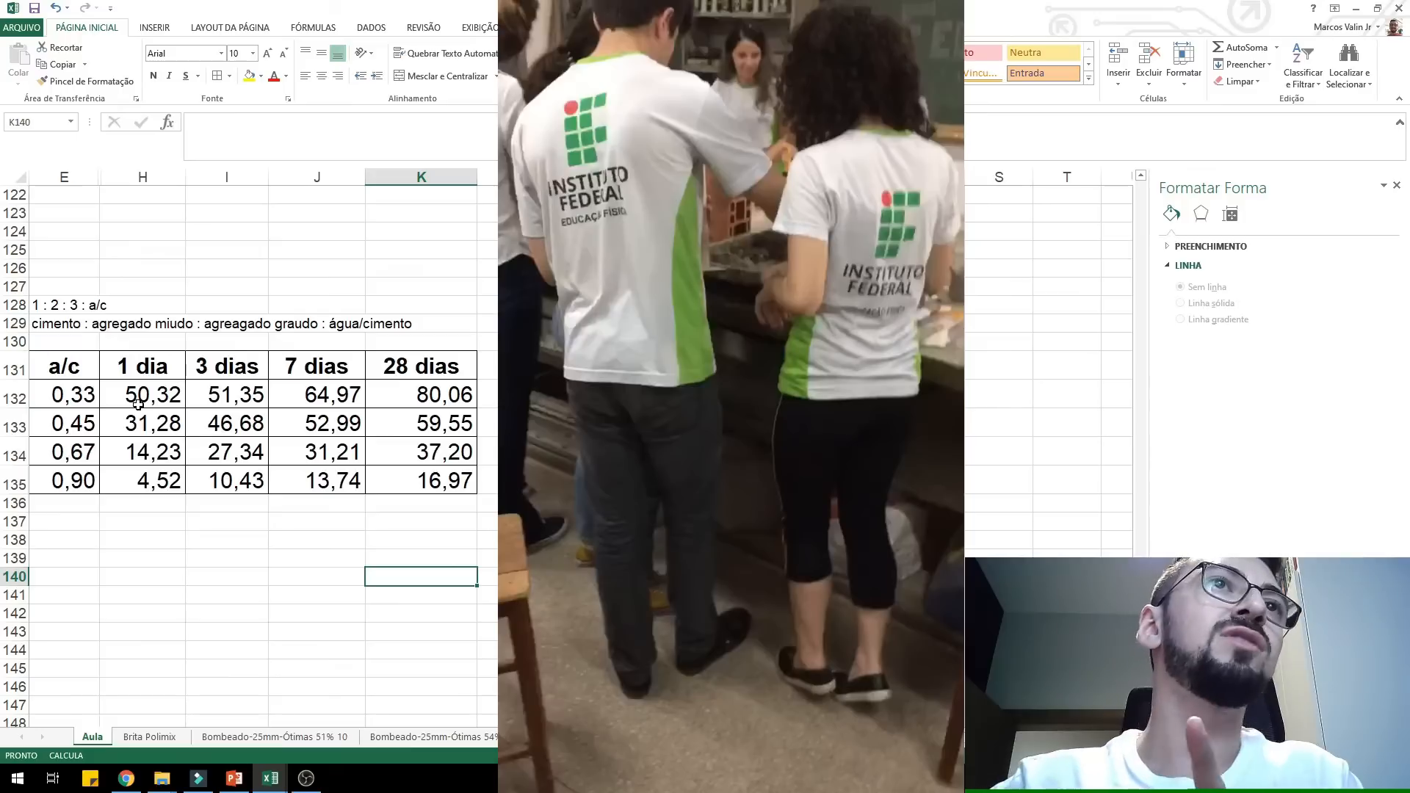
click(136, 403)
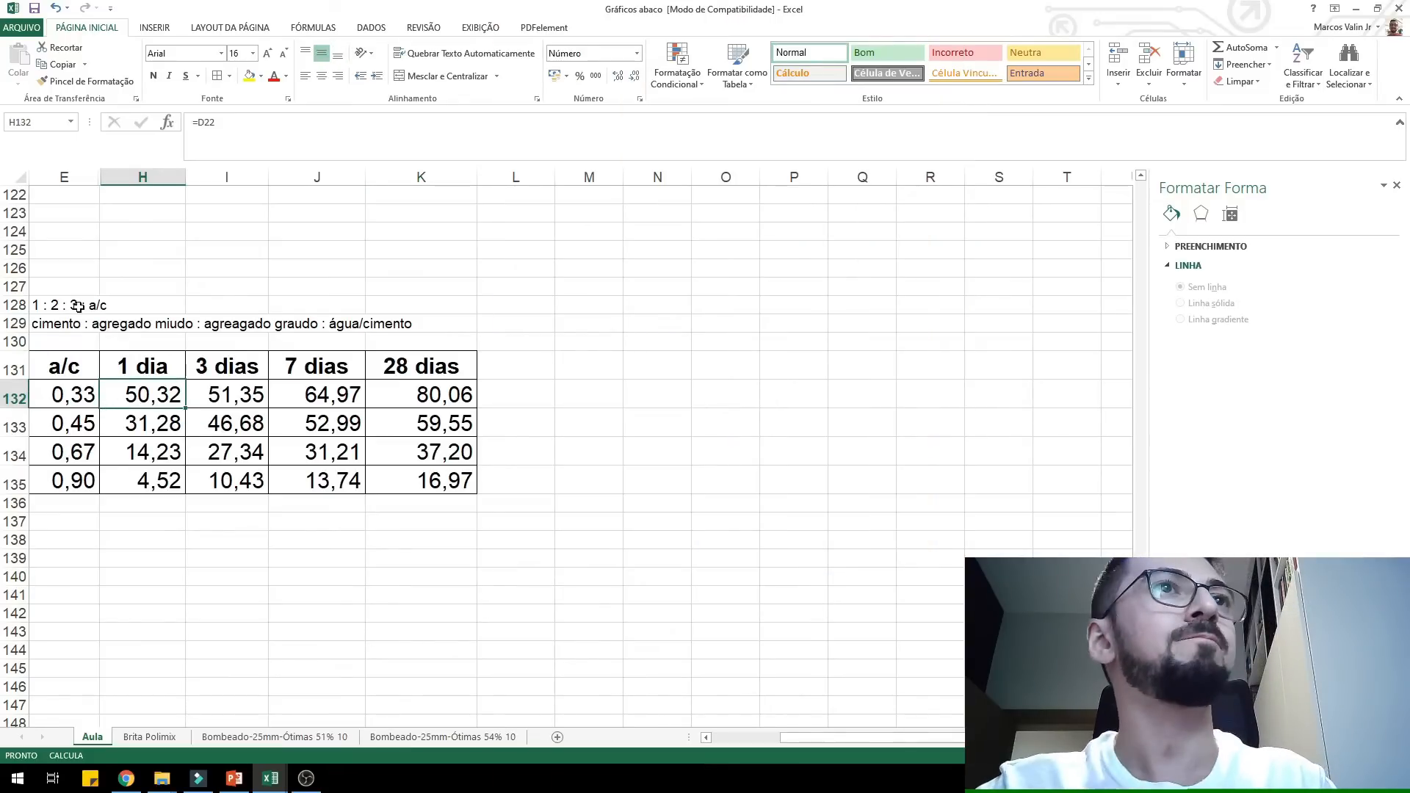
- Examine the 1 : 2 : 3 : a/c ratio in E128 against the material names in row 129
click(49, 311)
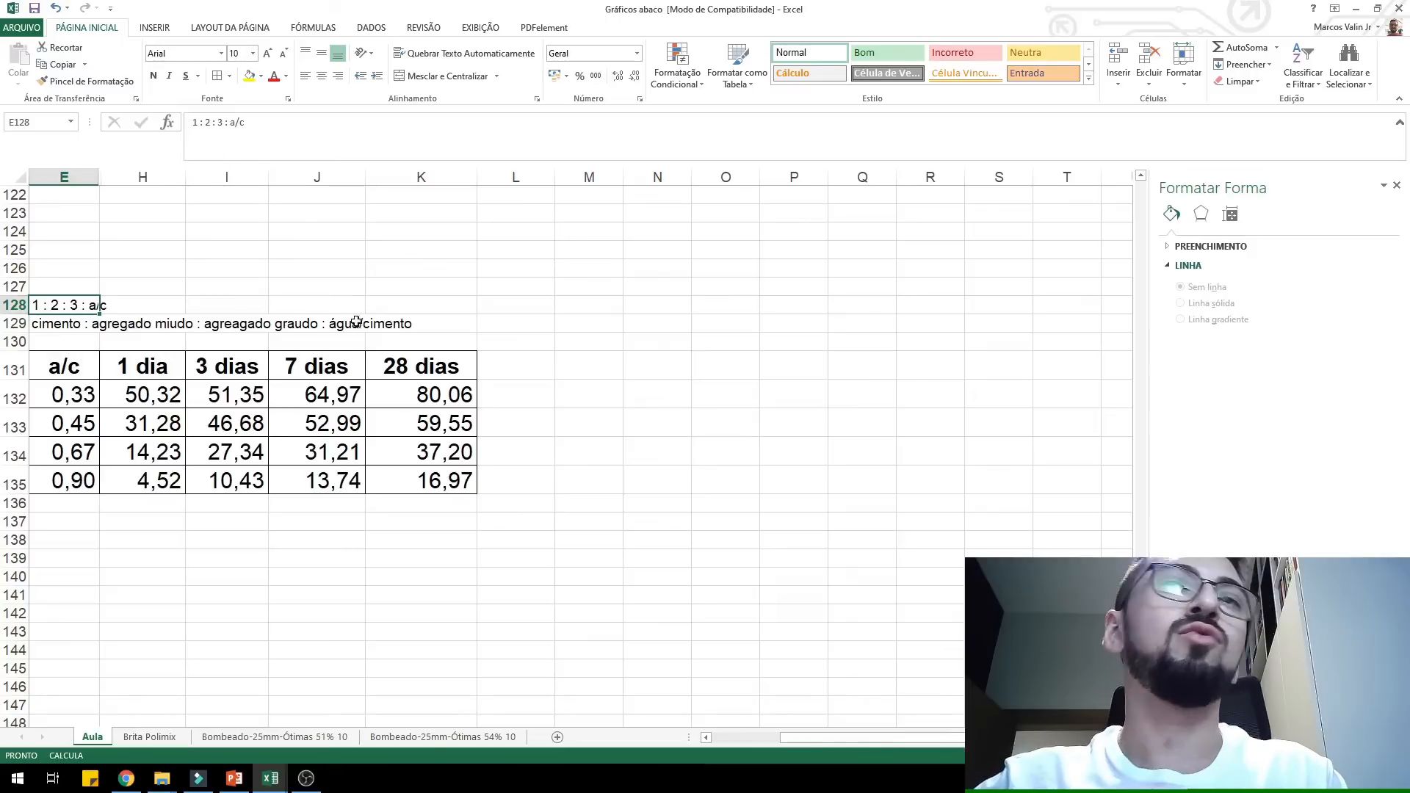
click(135, 246)
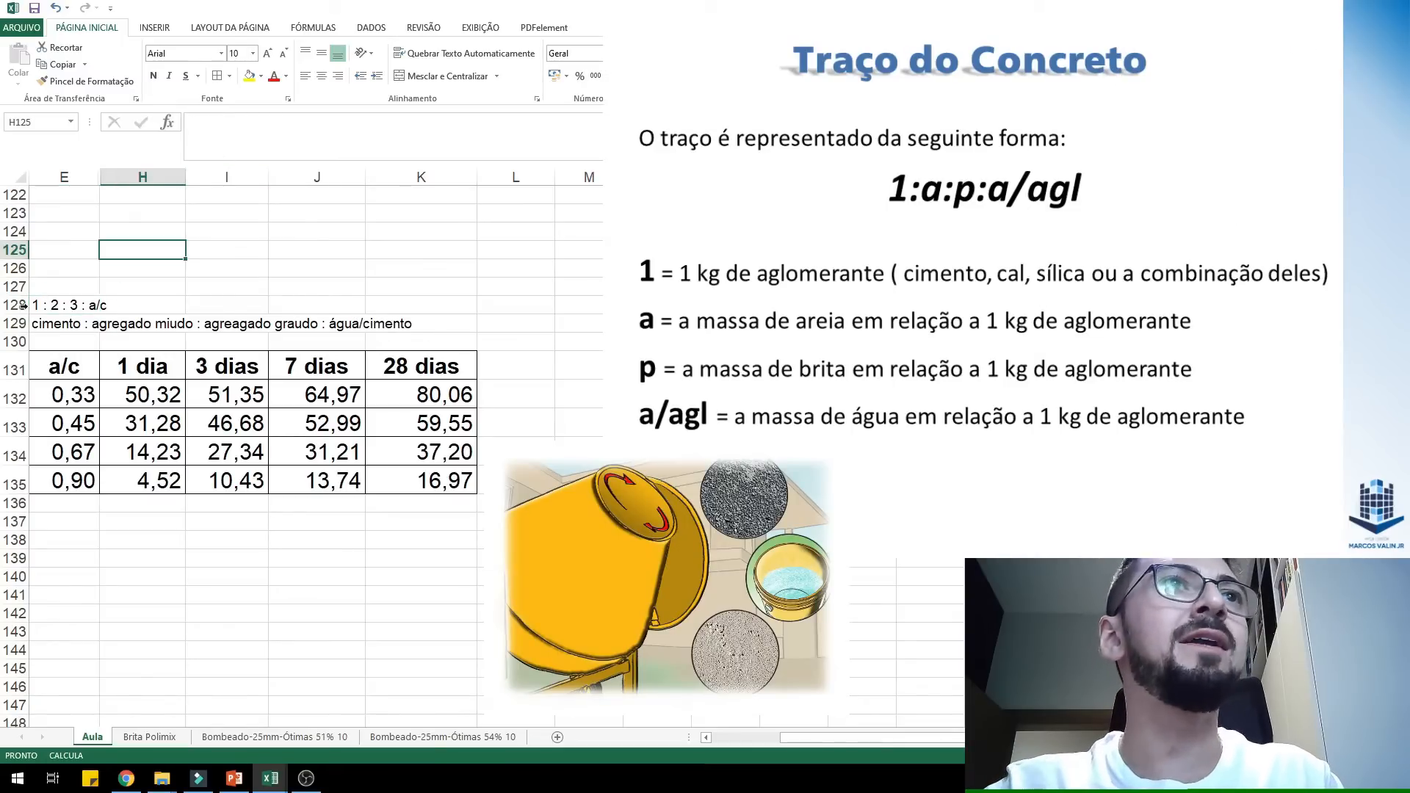
click(51, 304)
click(113, 303)
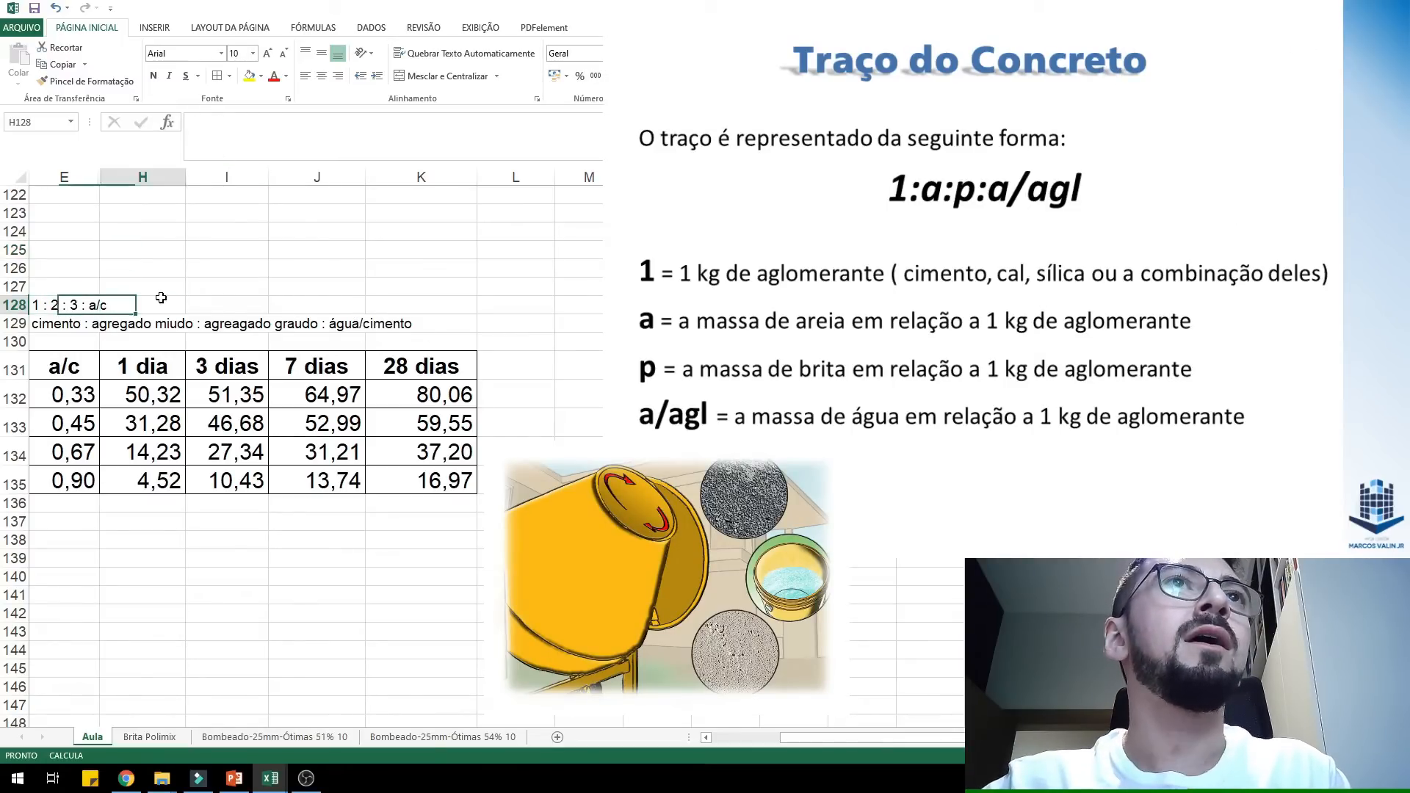
click(198, 306)
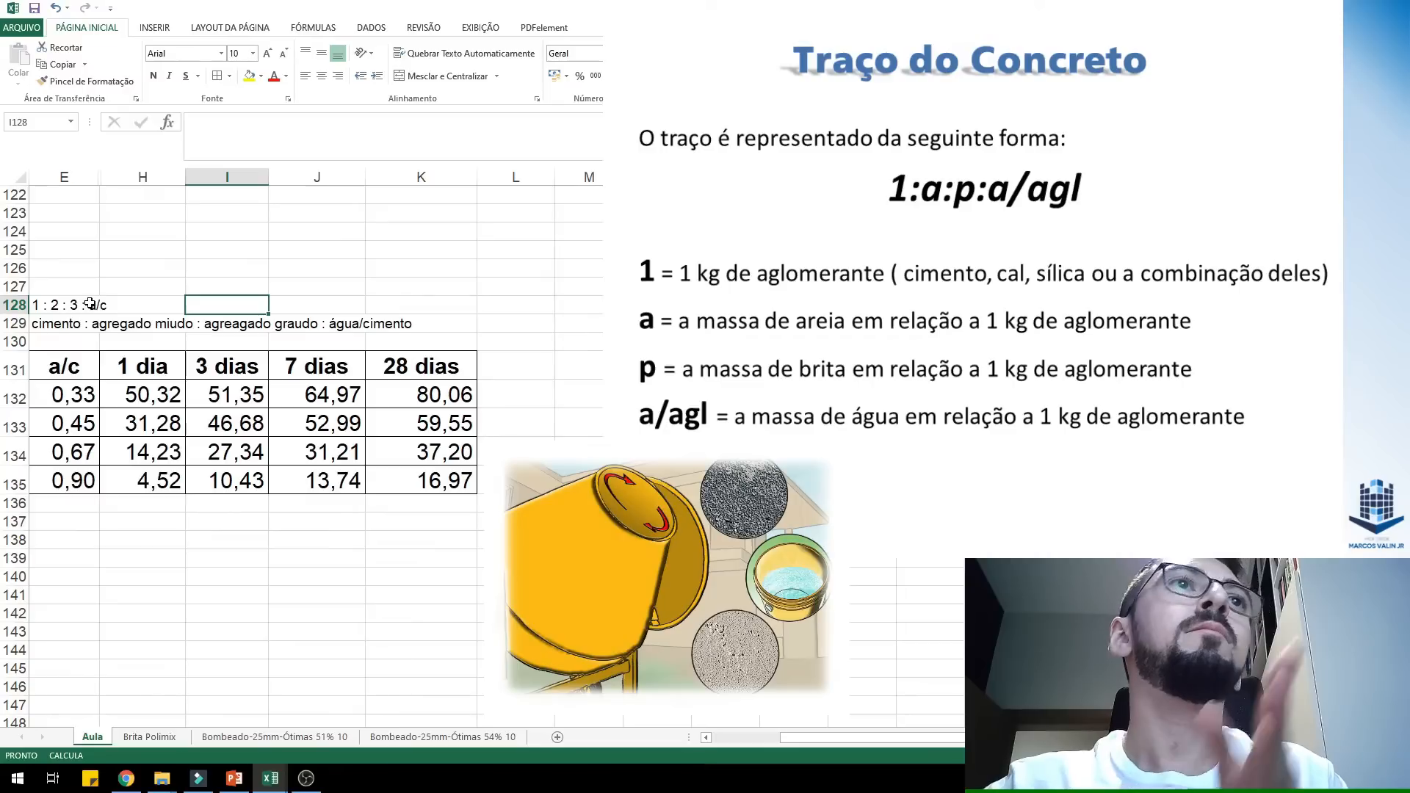
click(48, 319)
click(50, 302)
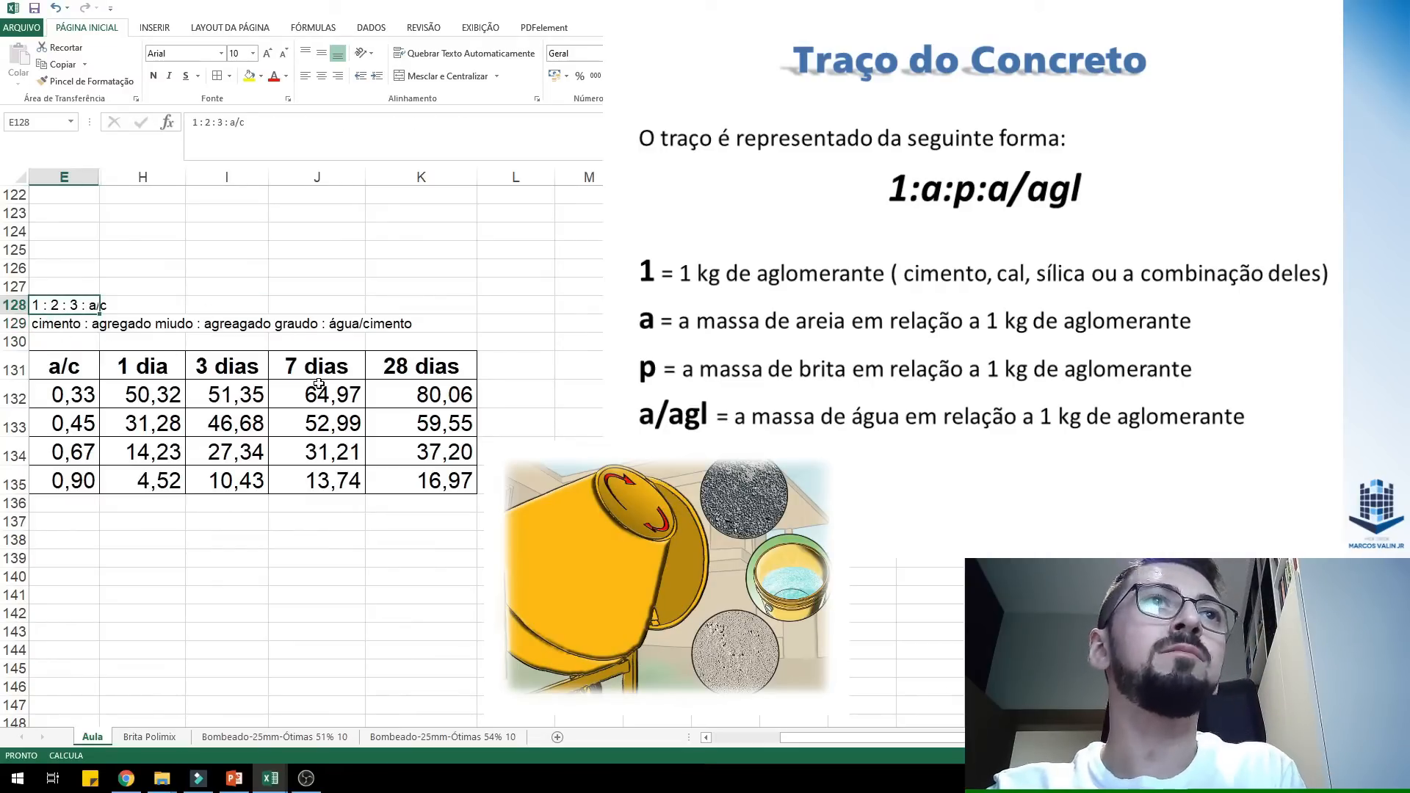
- Go through the a/c values in column E of the table and relate them to the mix ratio in E128
click(73, 394)
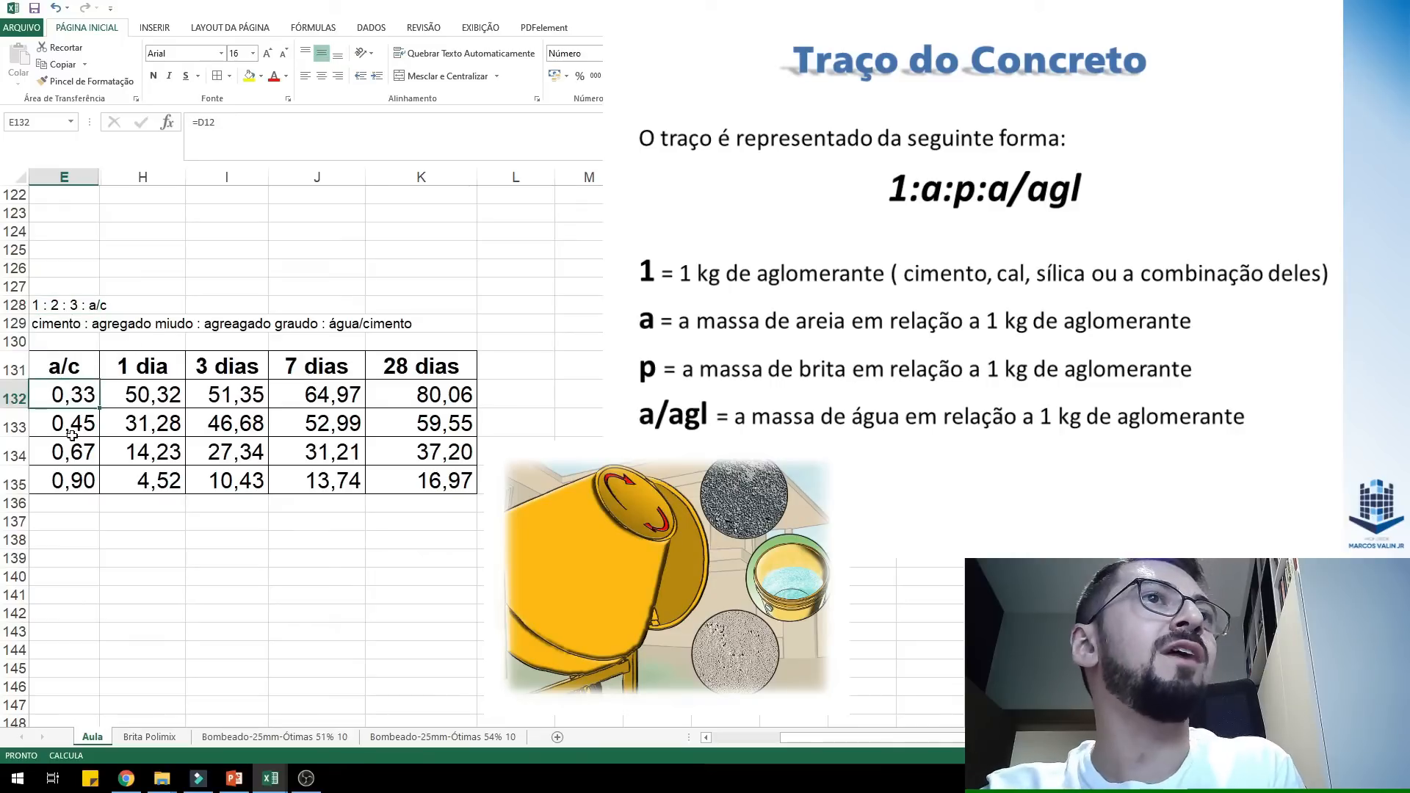
click(75, 429)
click(73, 478)
click(43, 305)
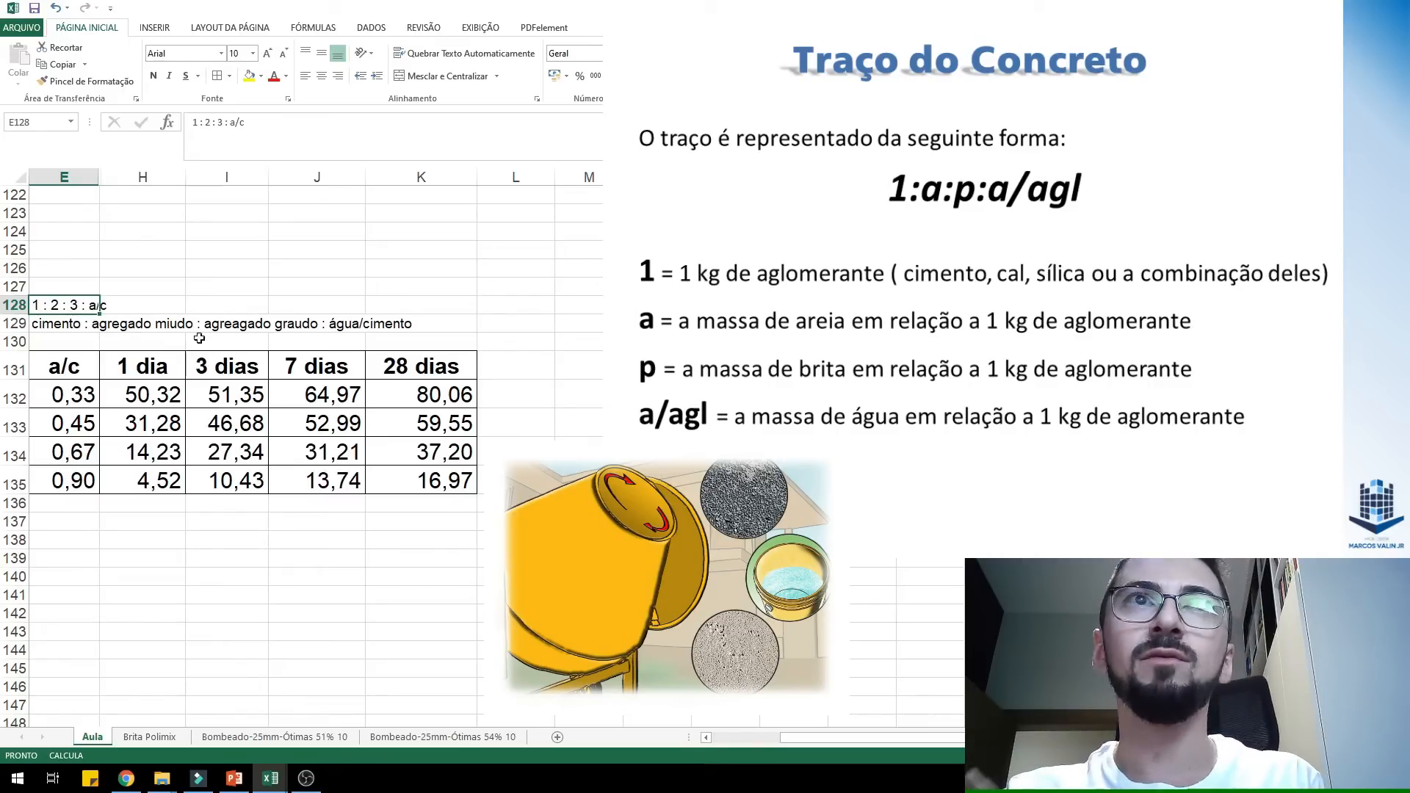
click(61, 340)
click(61, 301)
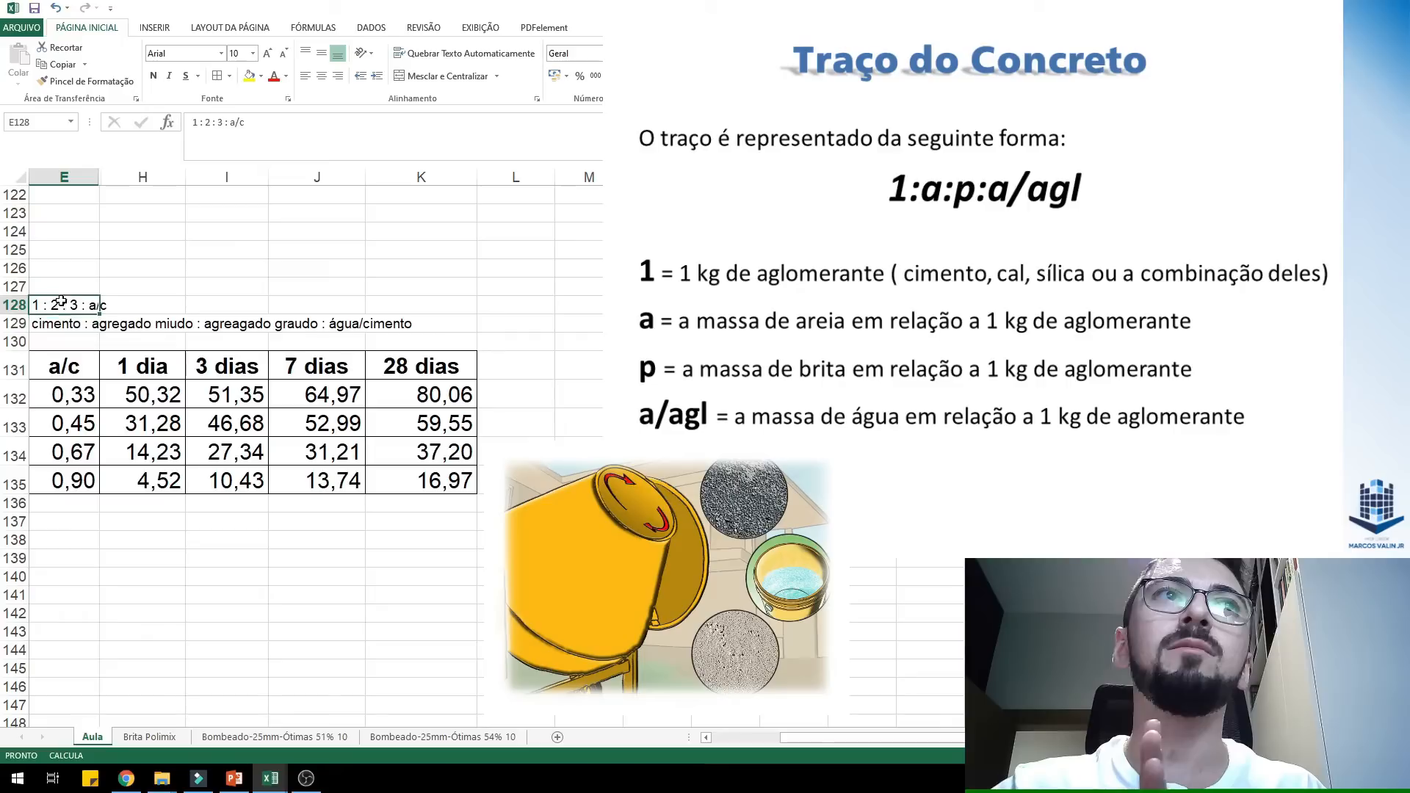
drag(61, 309, 64, 319)
click(63, 307)
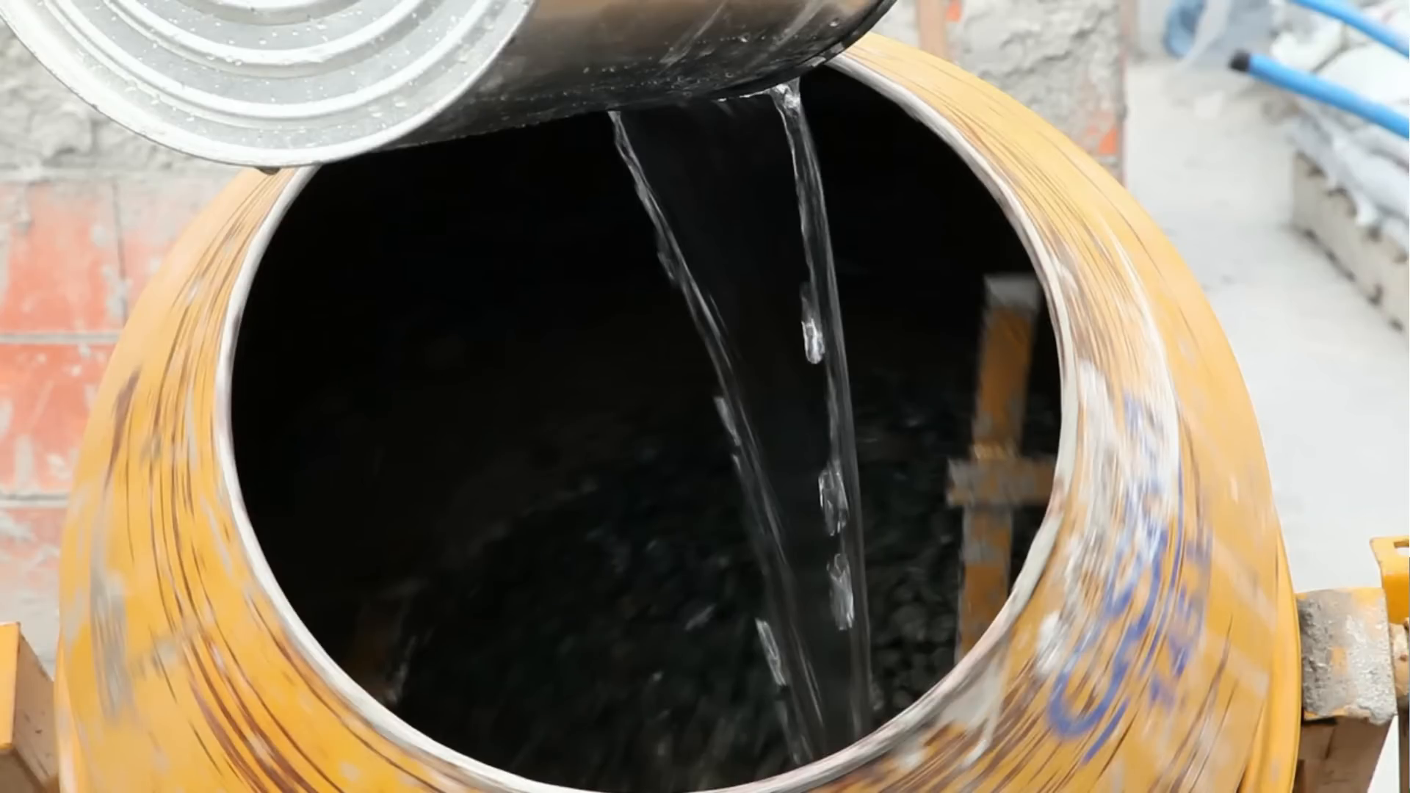
click(81, 468)
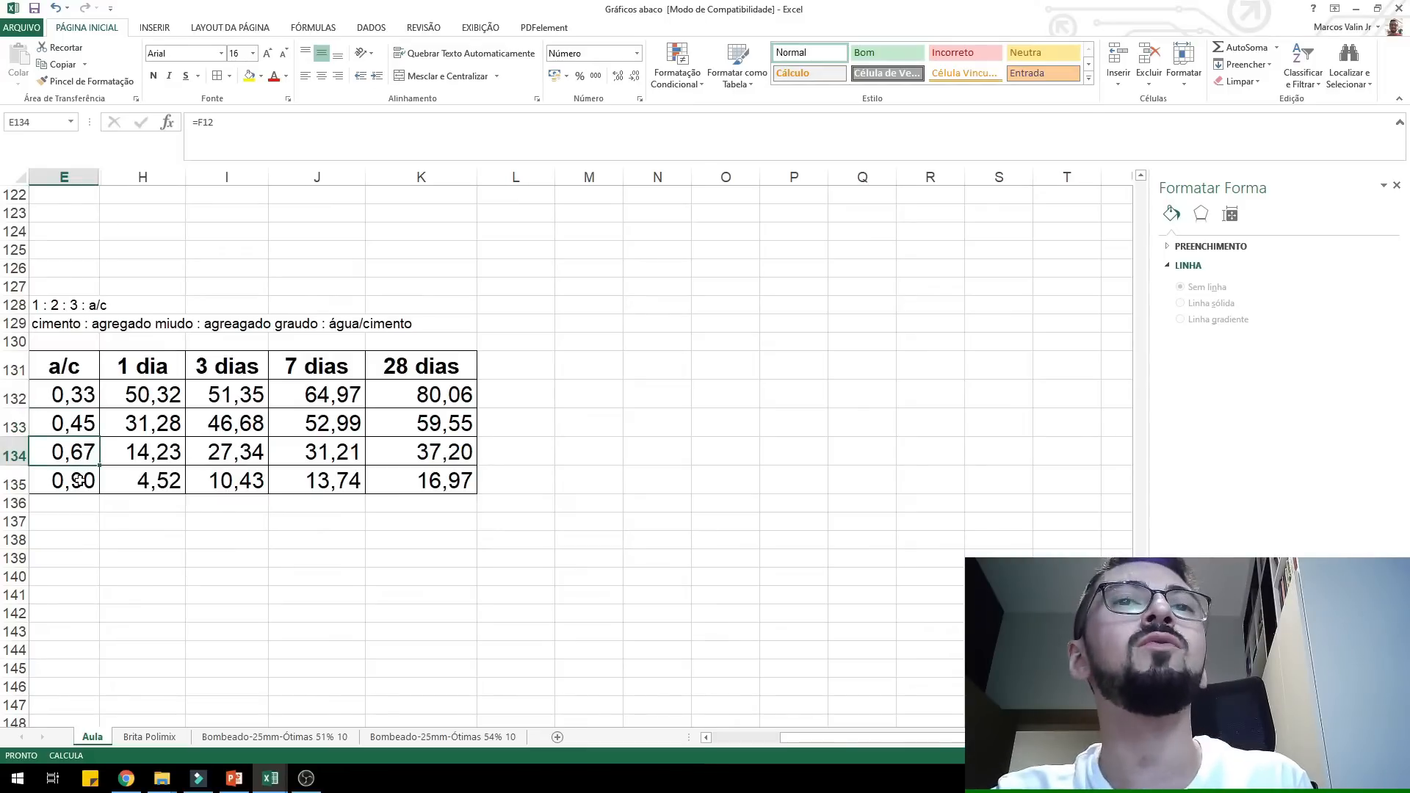
- Examine the last a/c value in the table, in cell E135
click(79, 479)
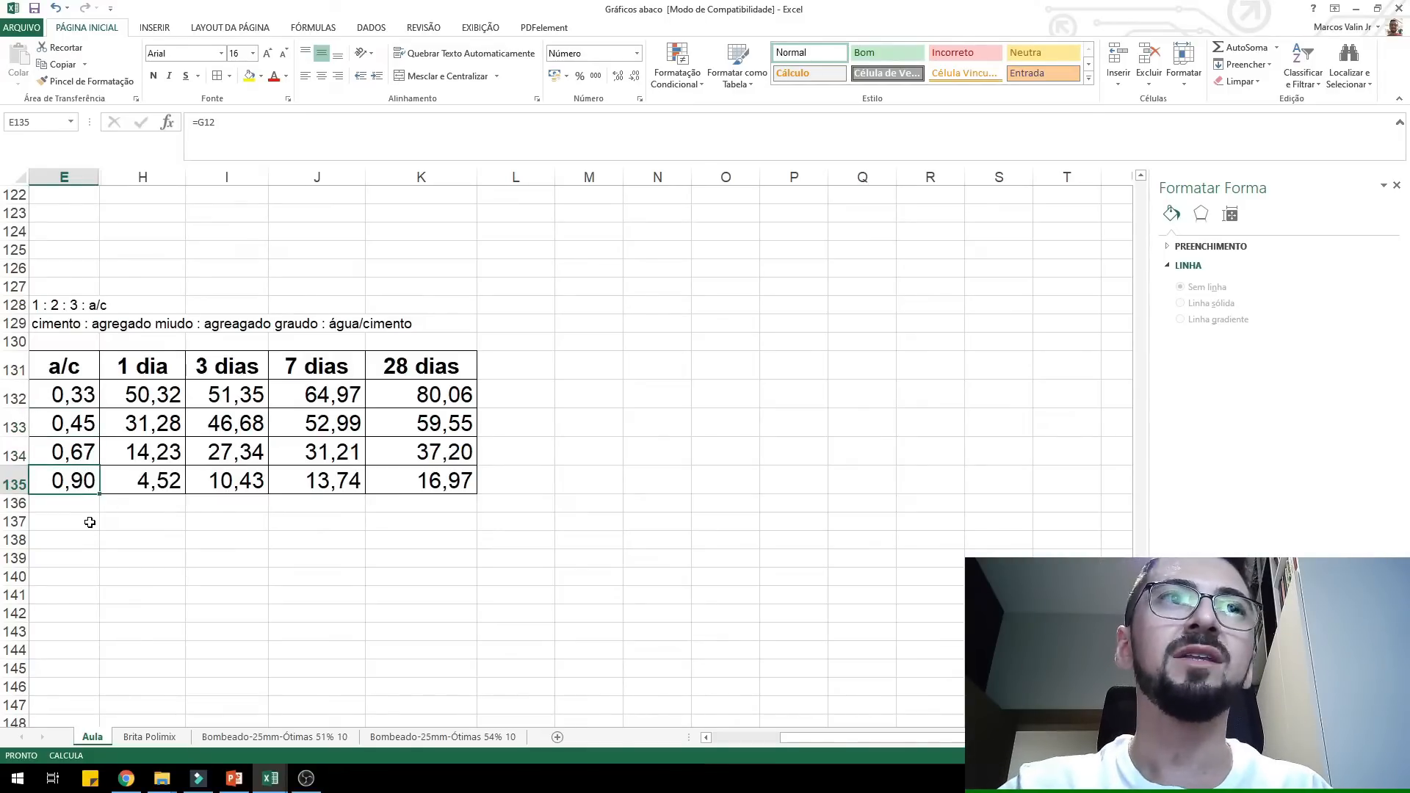
click(194, 563)
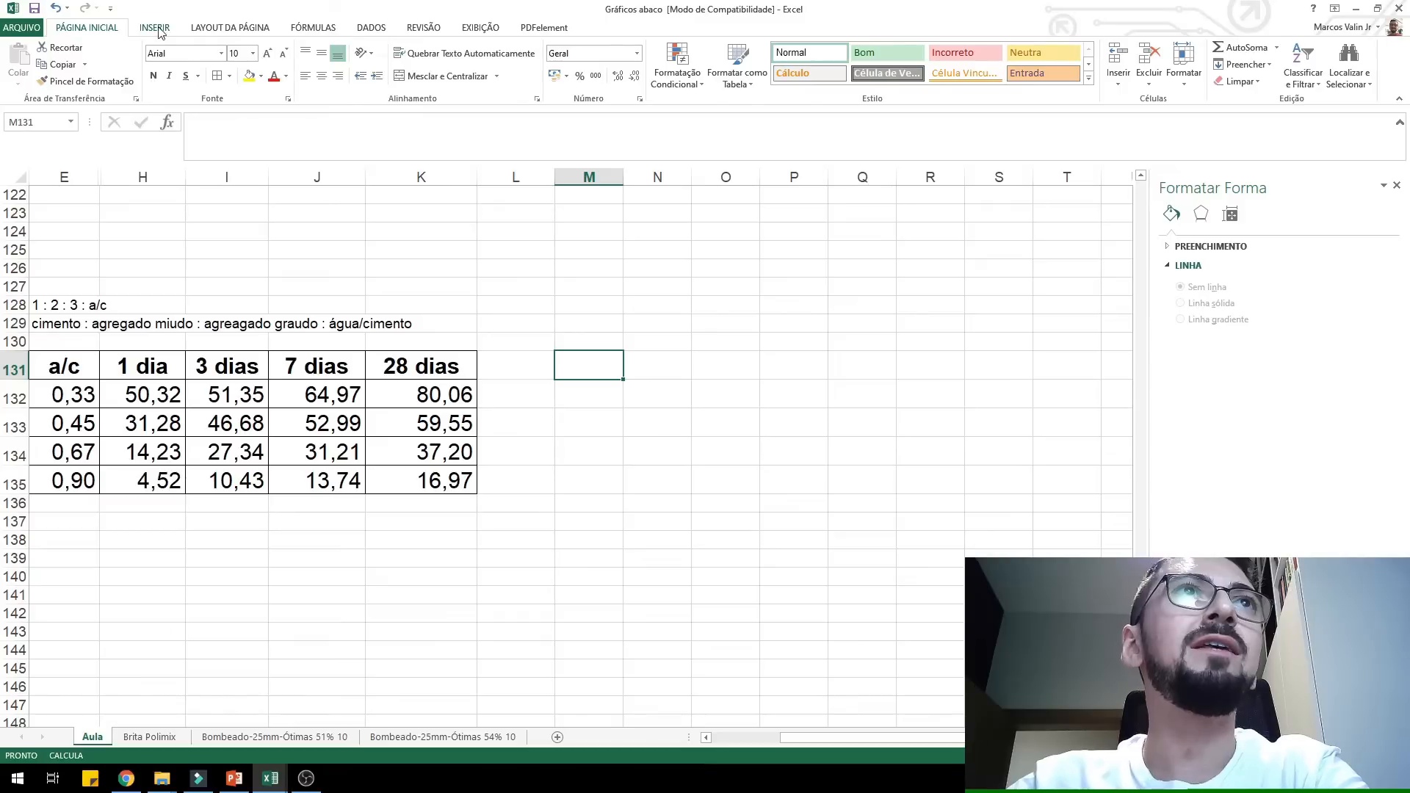
- Insert an empty scatter chart with smooth lines and markers and place it beside the results table, starting at column L
click(161, 32)
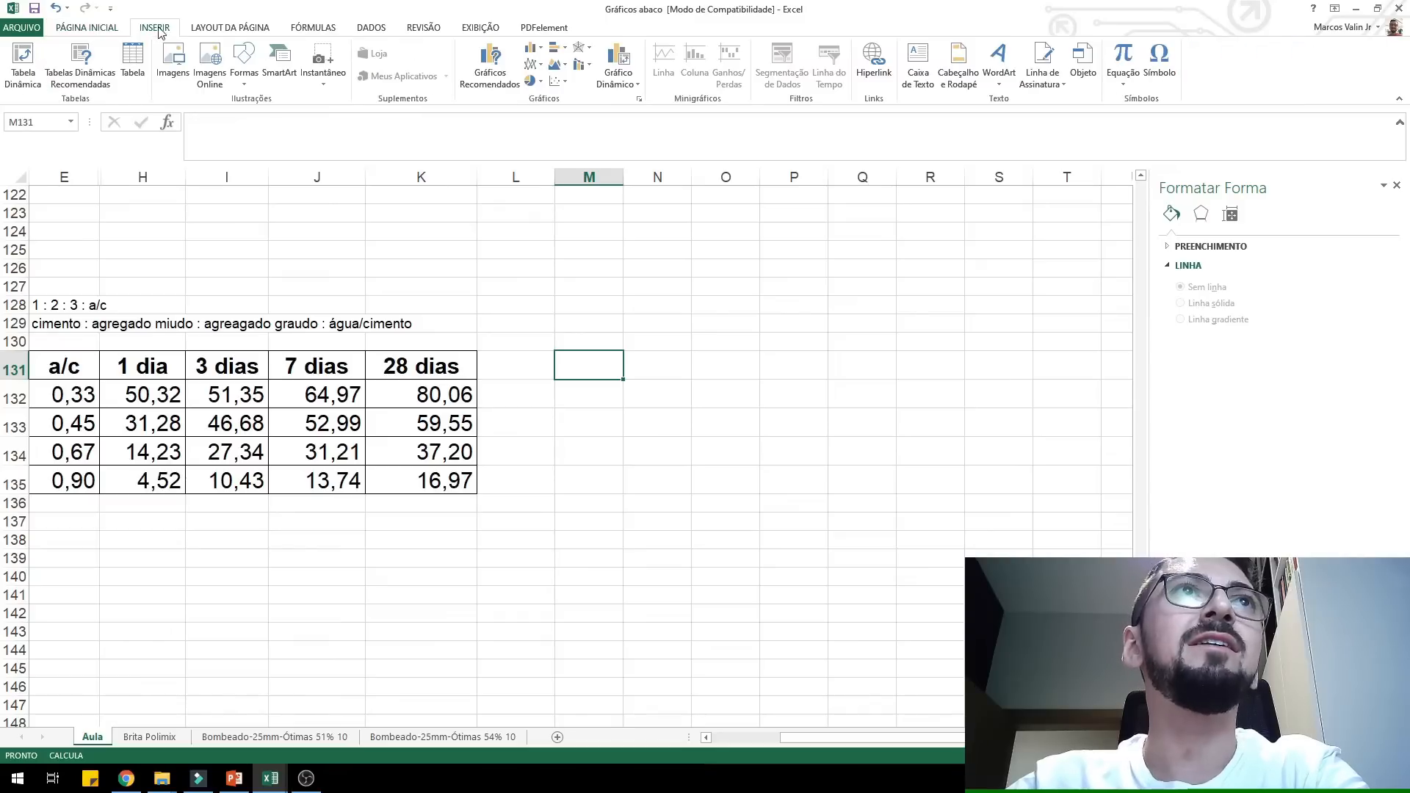
drag(68, 357, 439, 487)
click(577, 367)
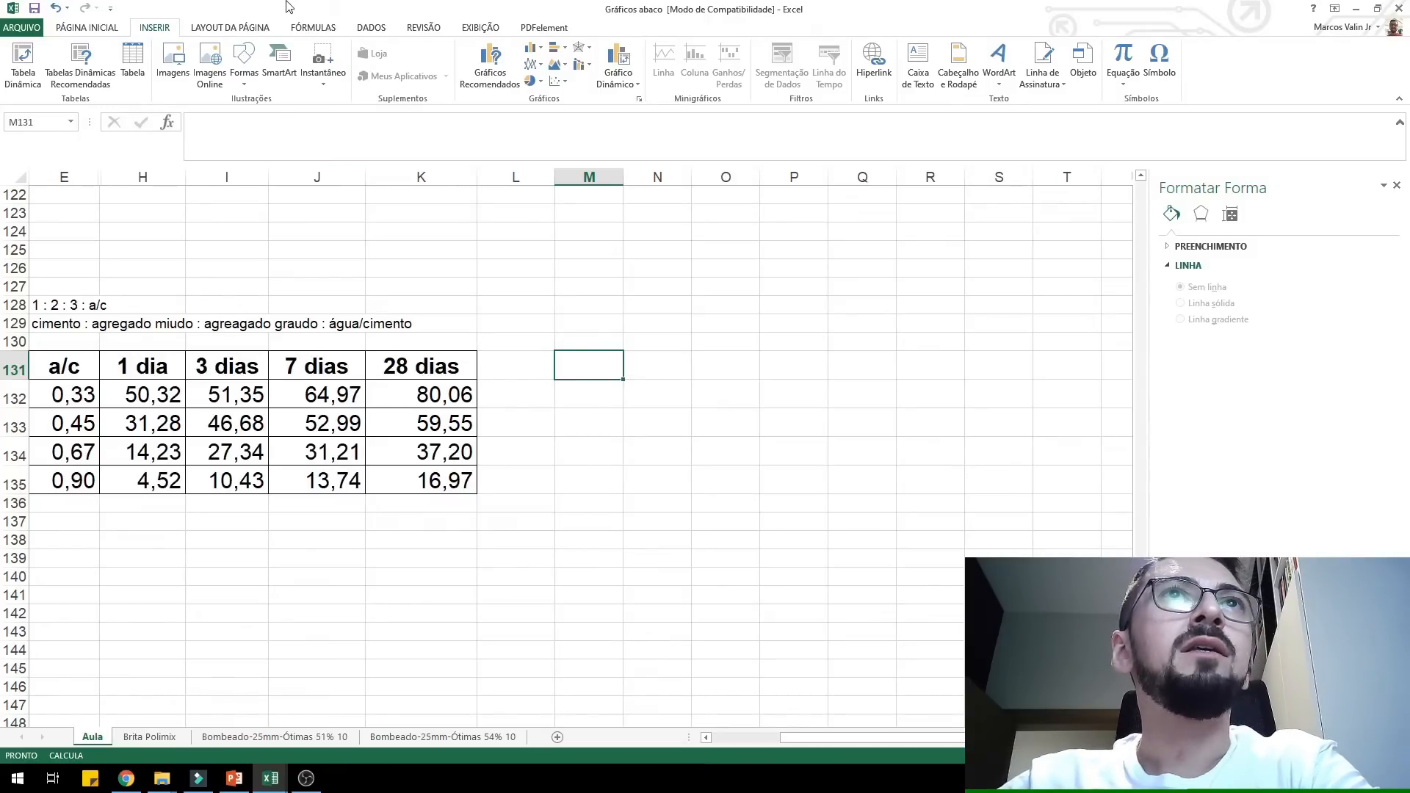
double_click(155, 27)
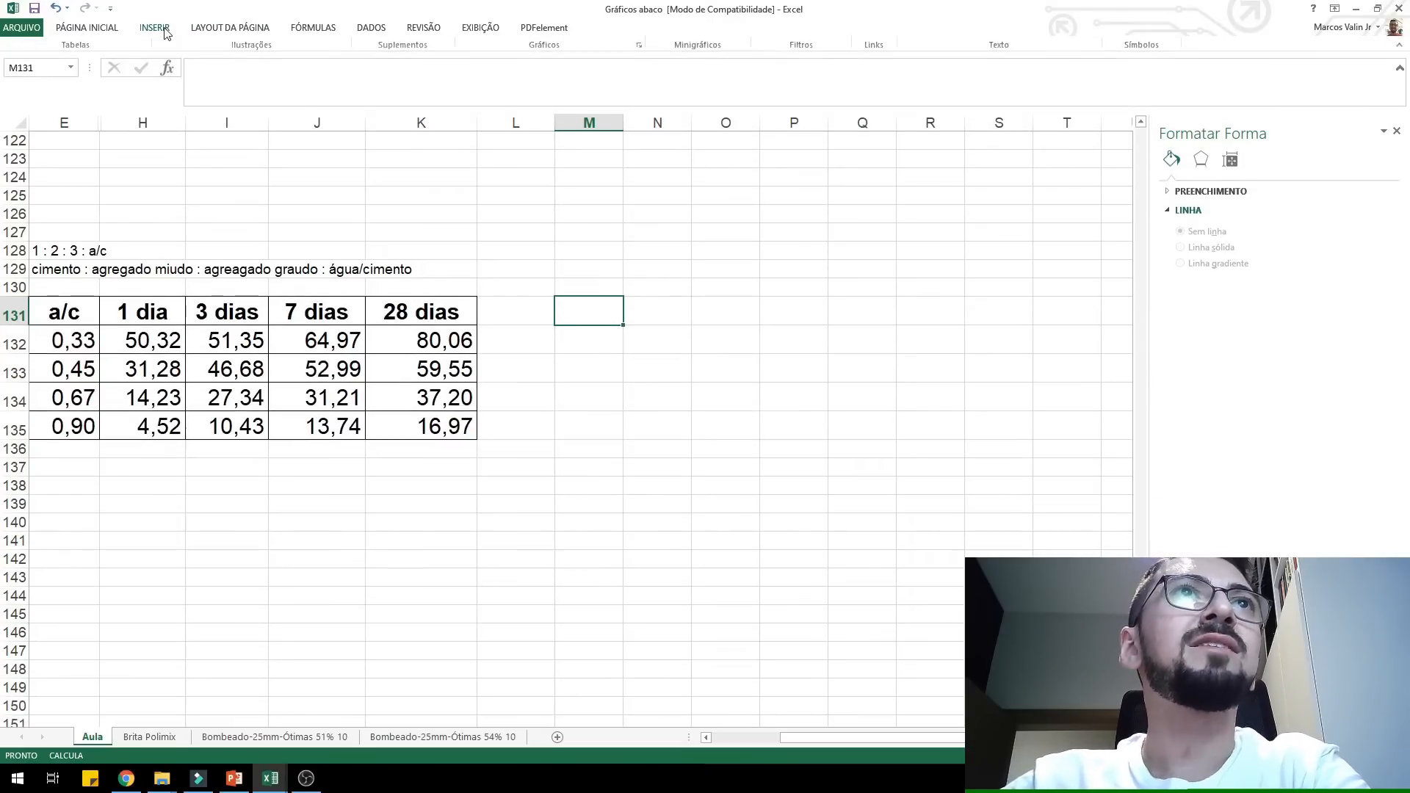
double_click(155, 27)
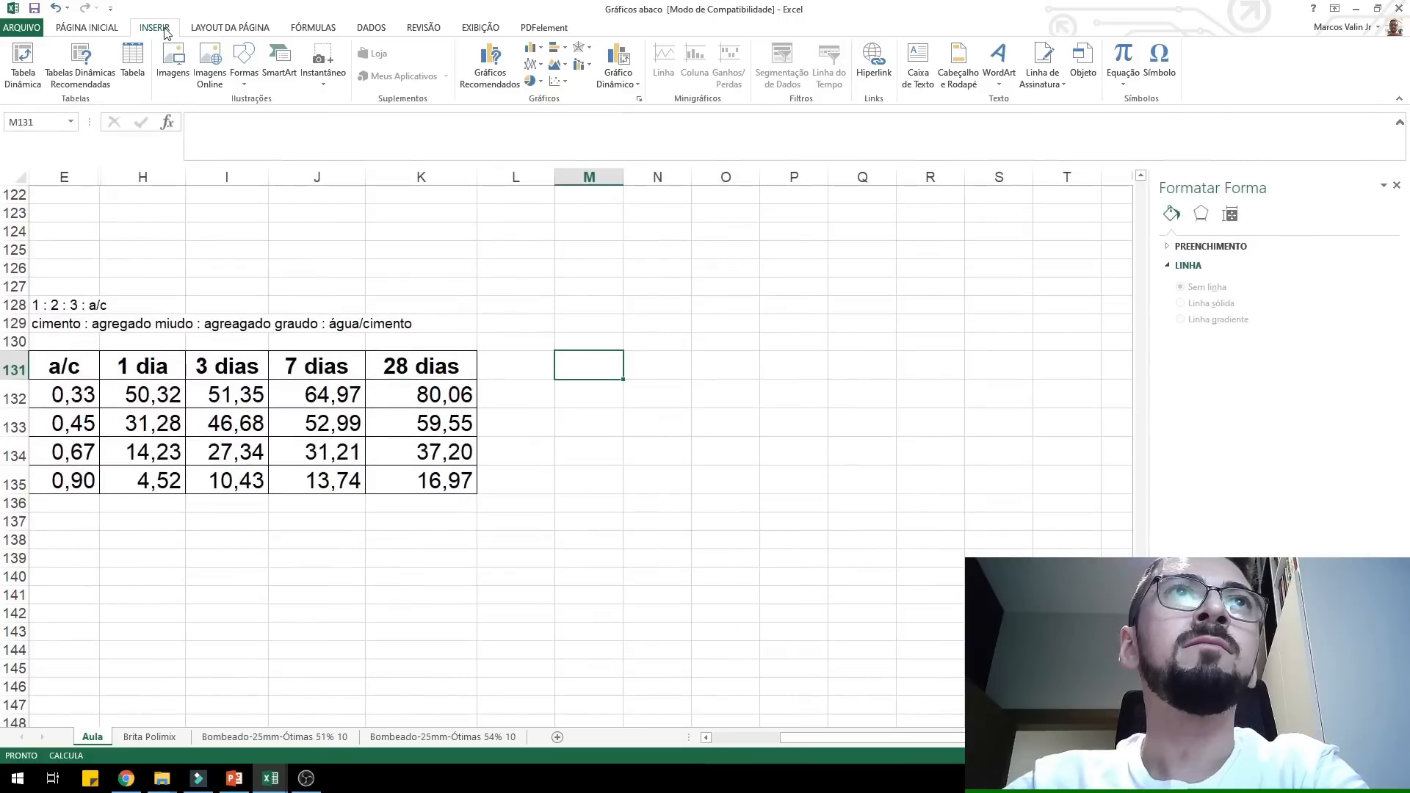
click(565, 83)
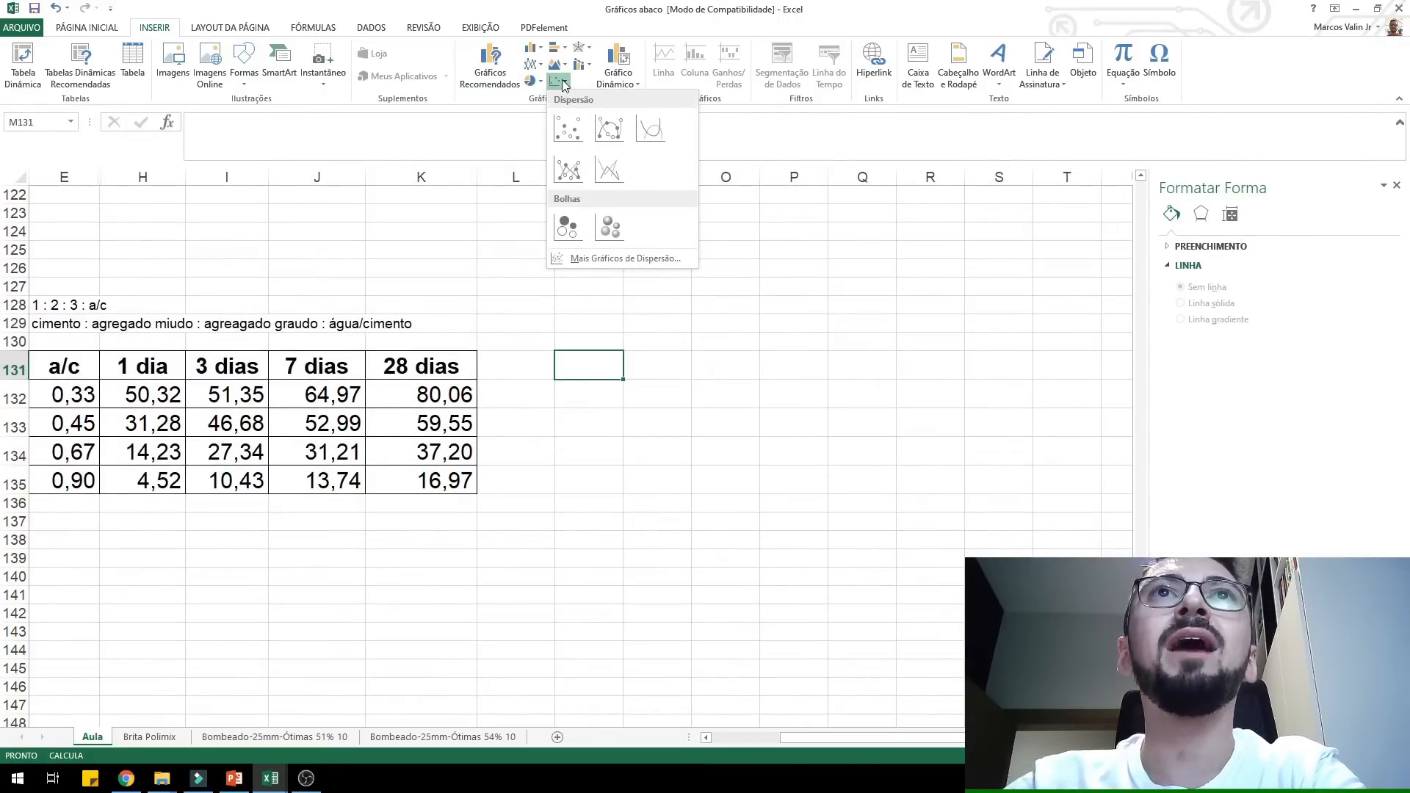
click(531, 82)
click(539, 83)
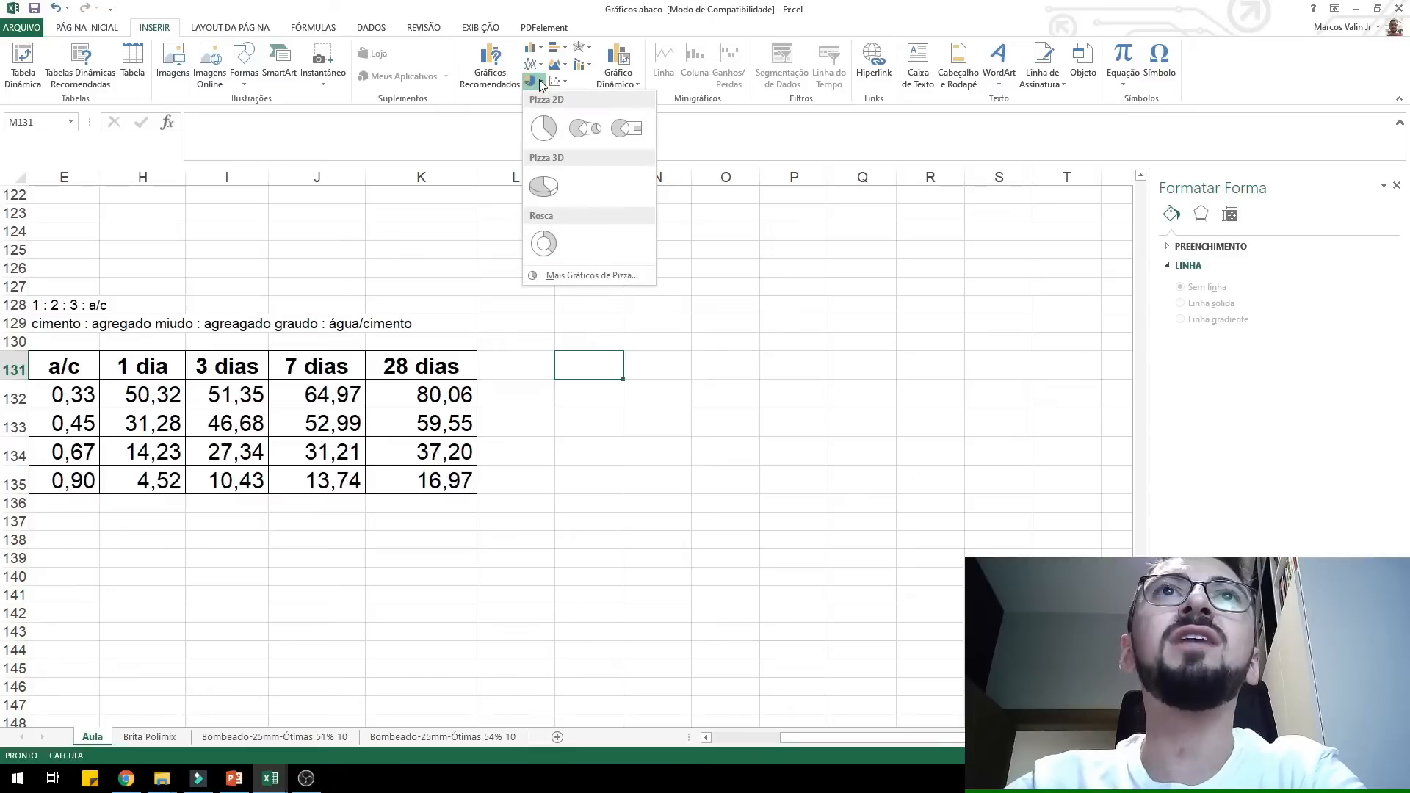
click(562, 83)
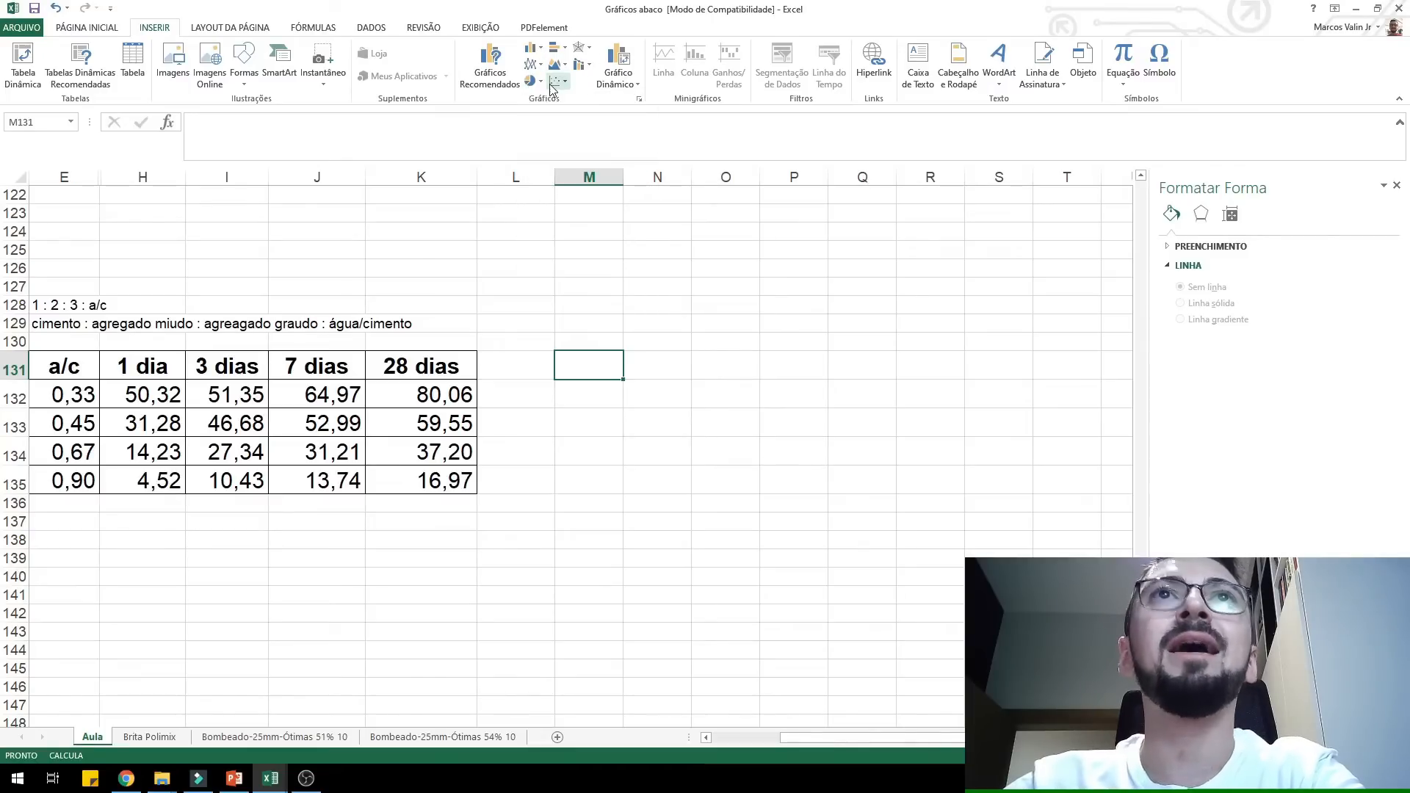
click(564, 85)
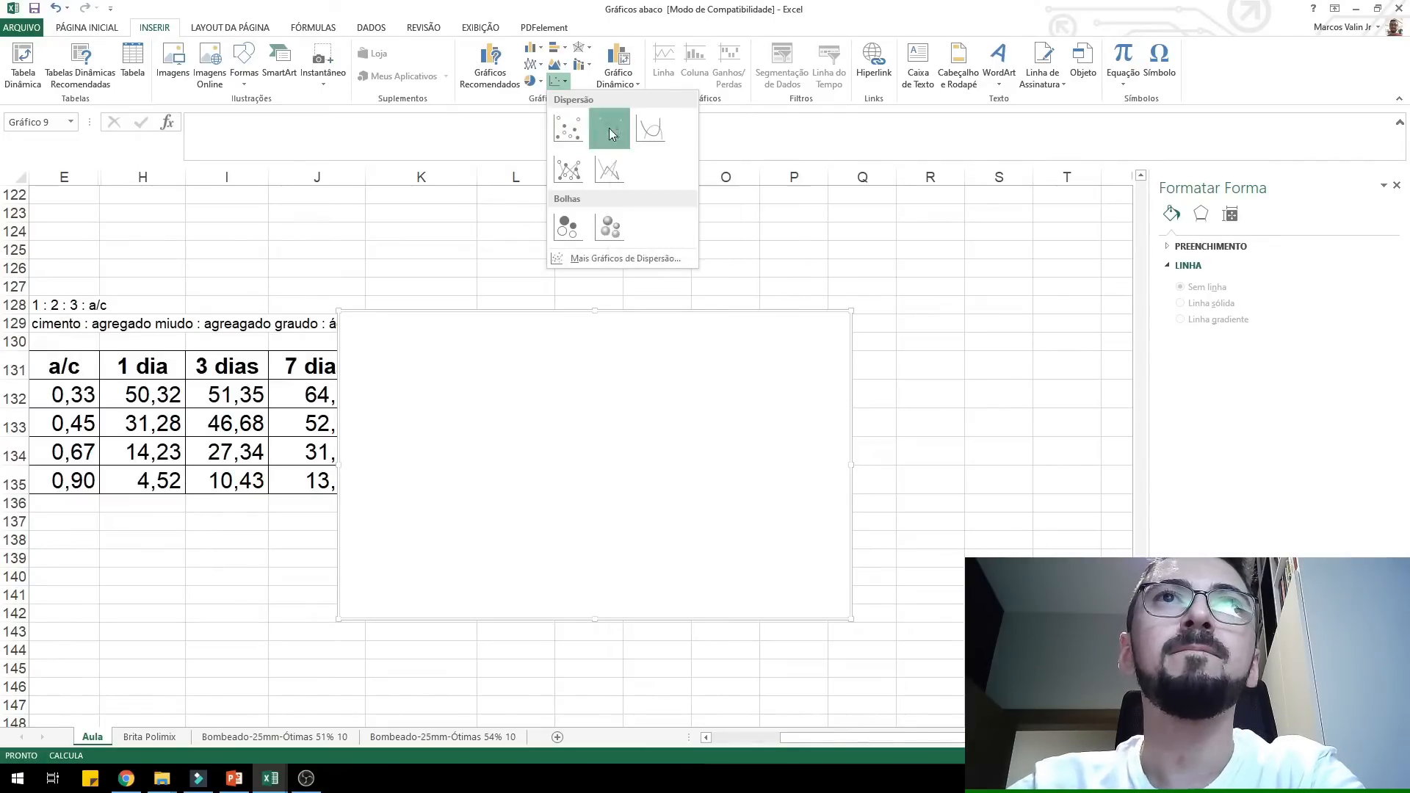
click(609, 129)
drag(490, 321, 648, 310)
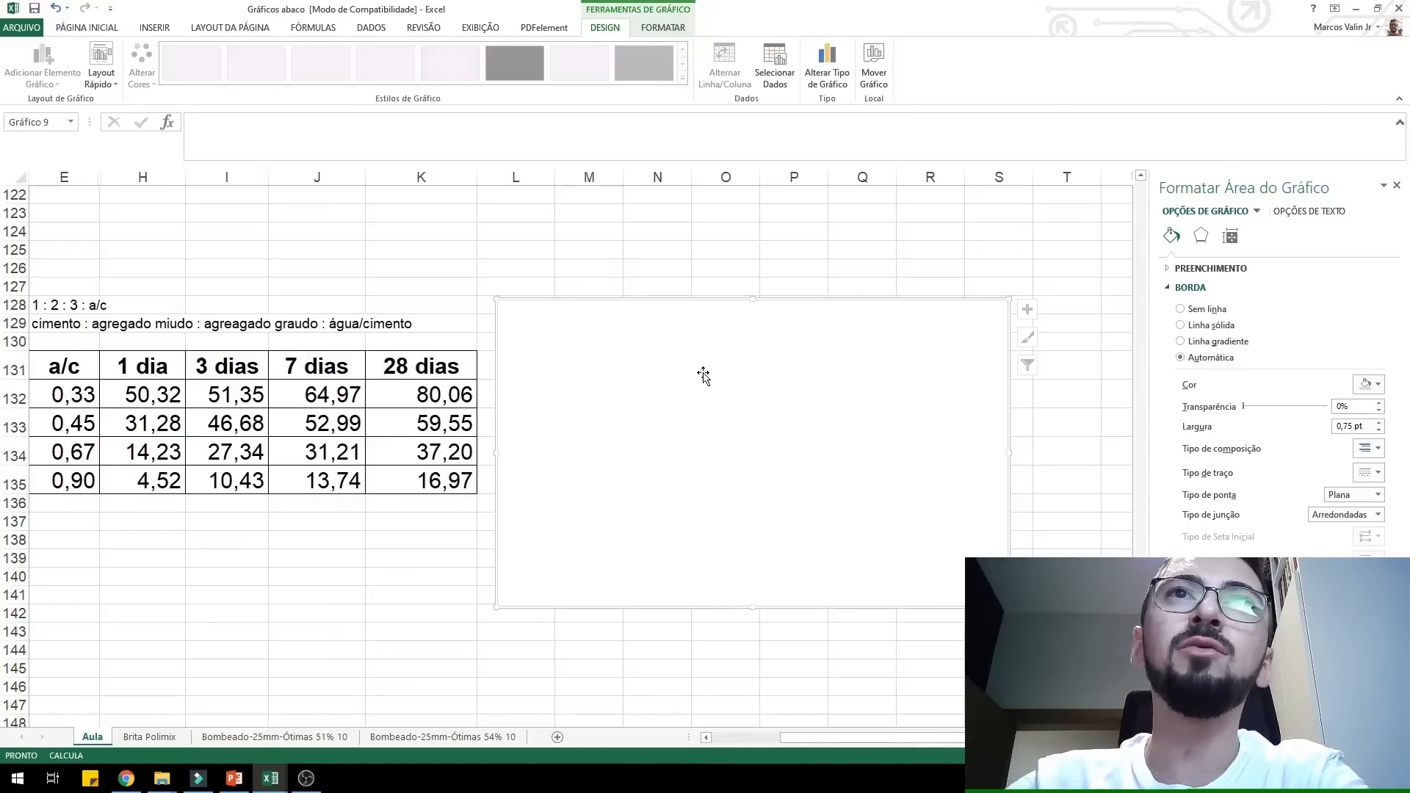
drag(709, 395, 708, 335)
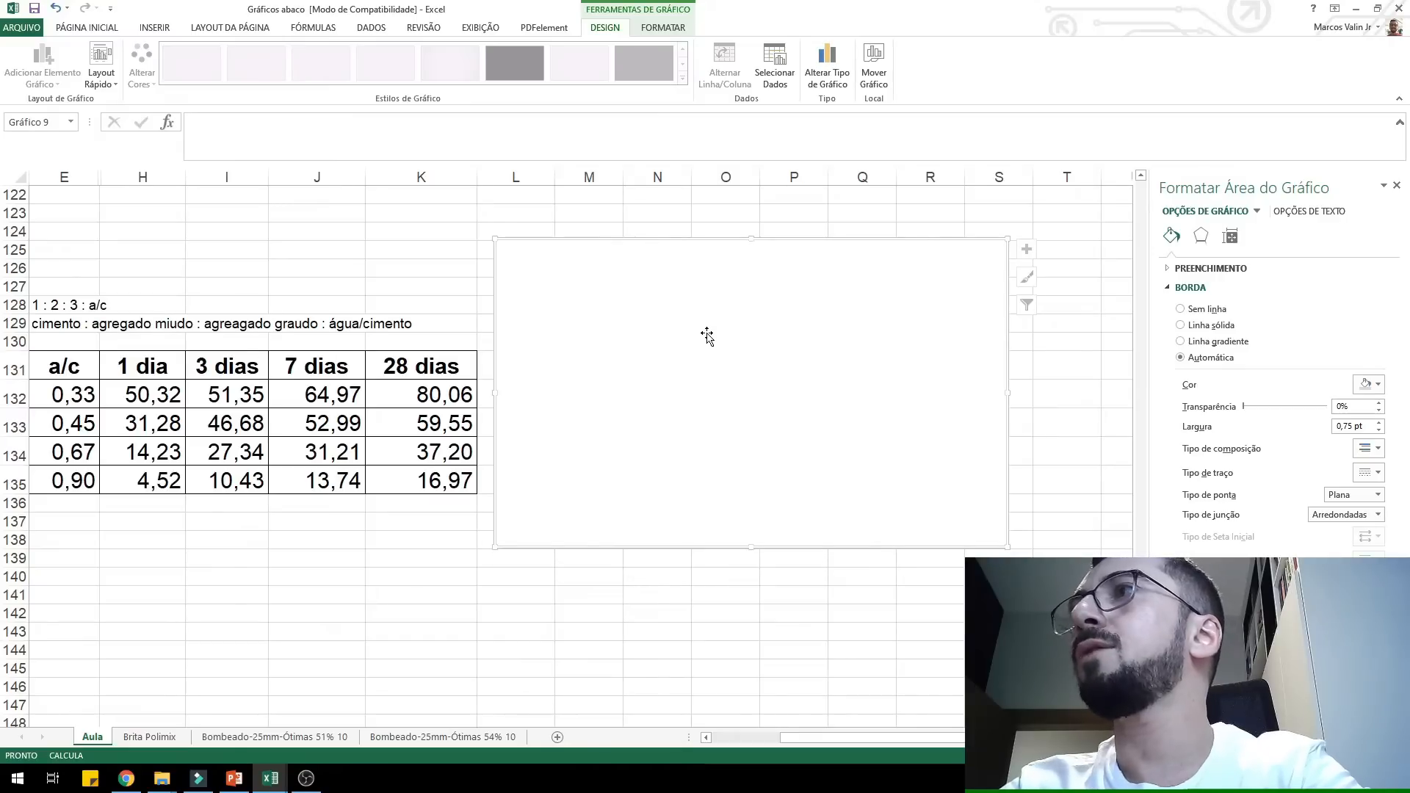
click(768, 72)
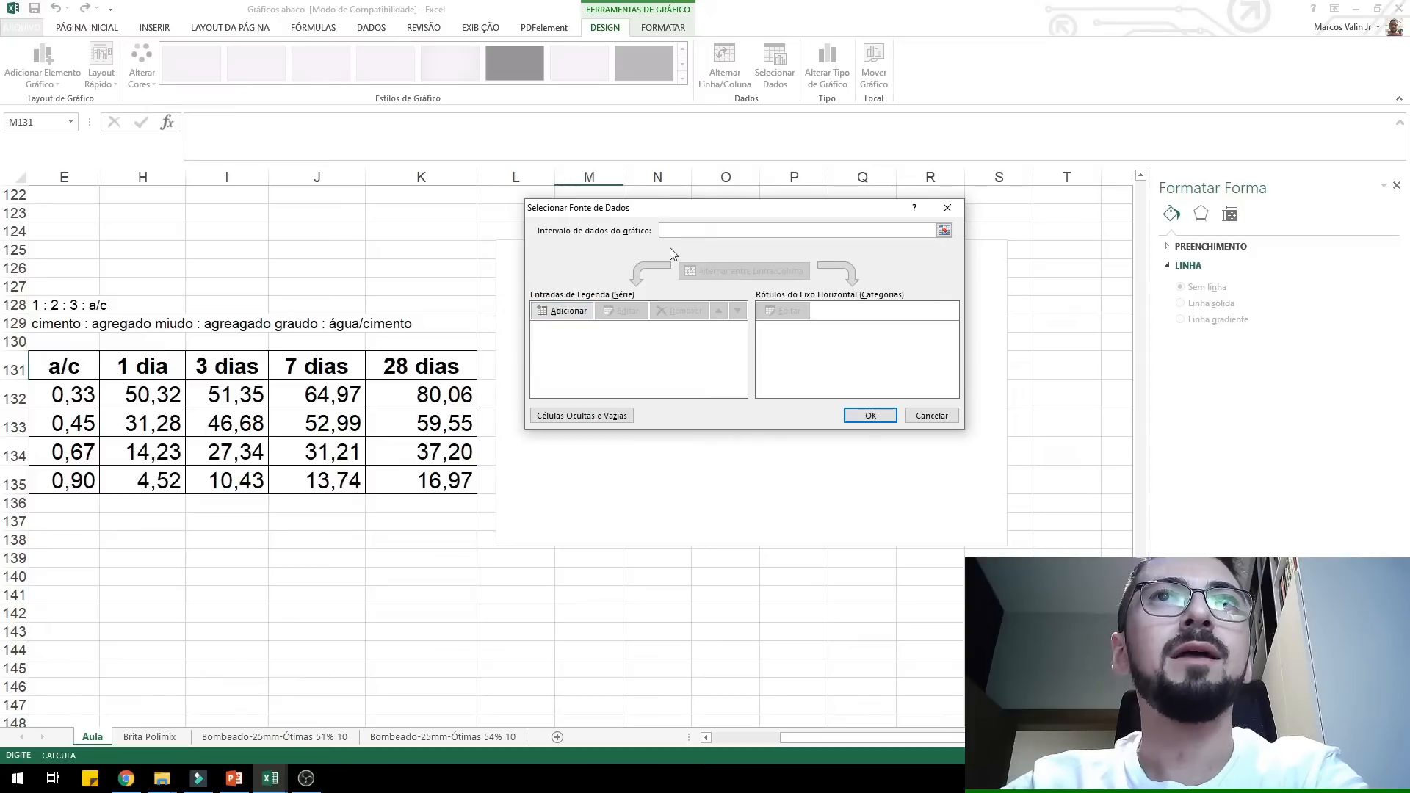
click(947, 208)
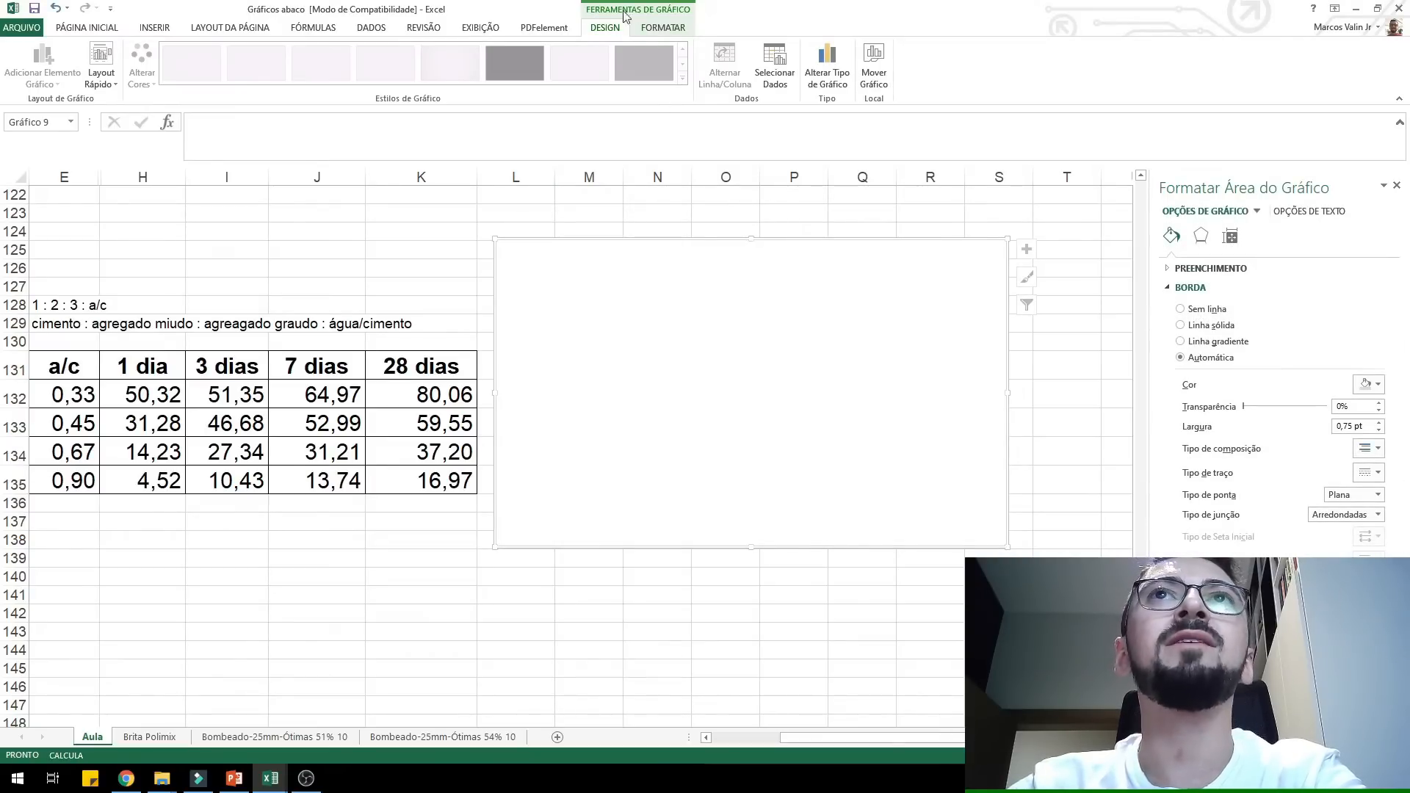
click(602, 216)
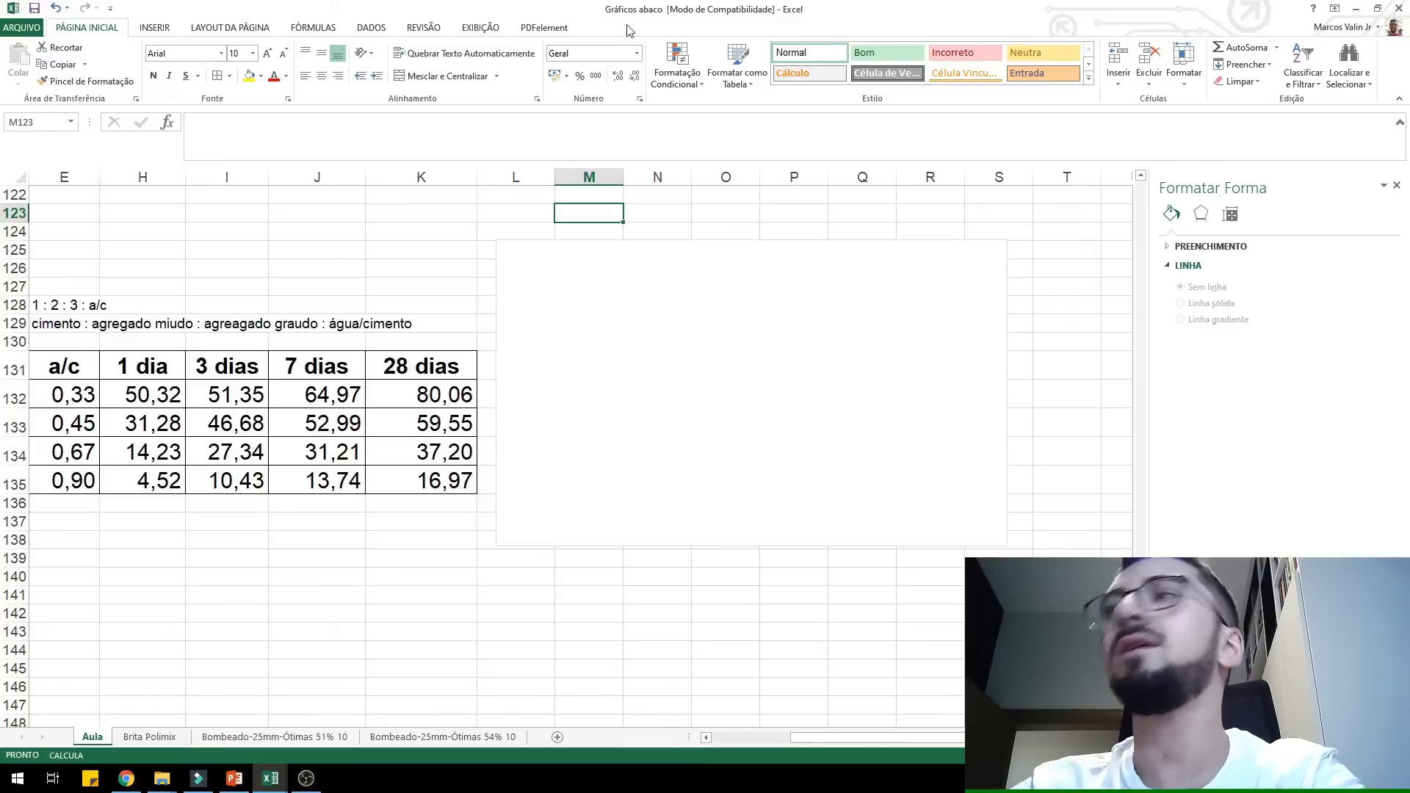
- Open the data source selection for the empty chart and move its dialog slightly lower
click(644, 305)
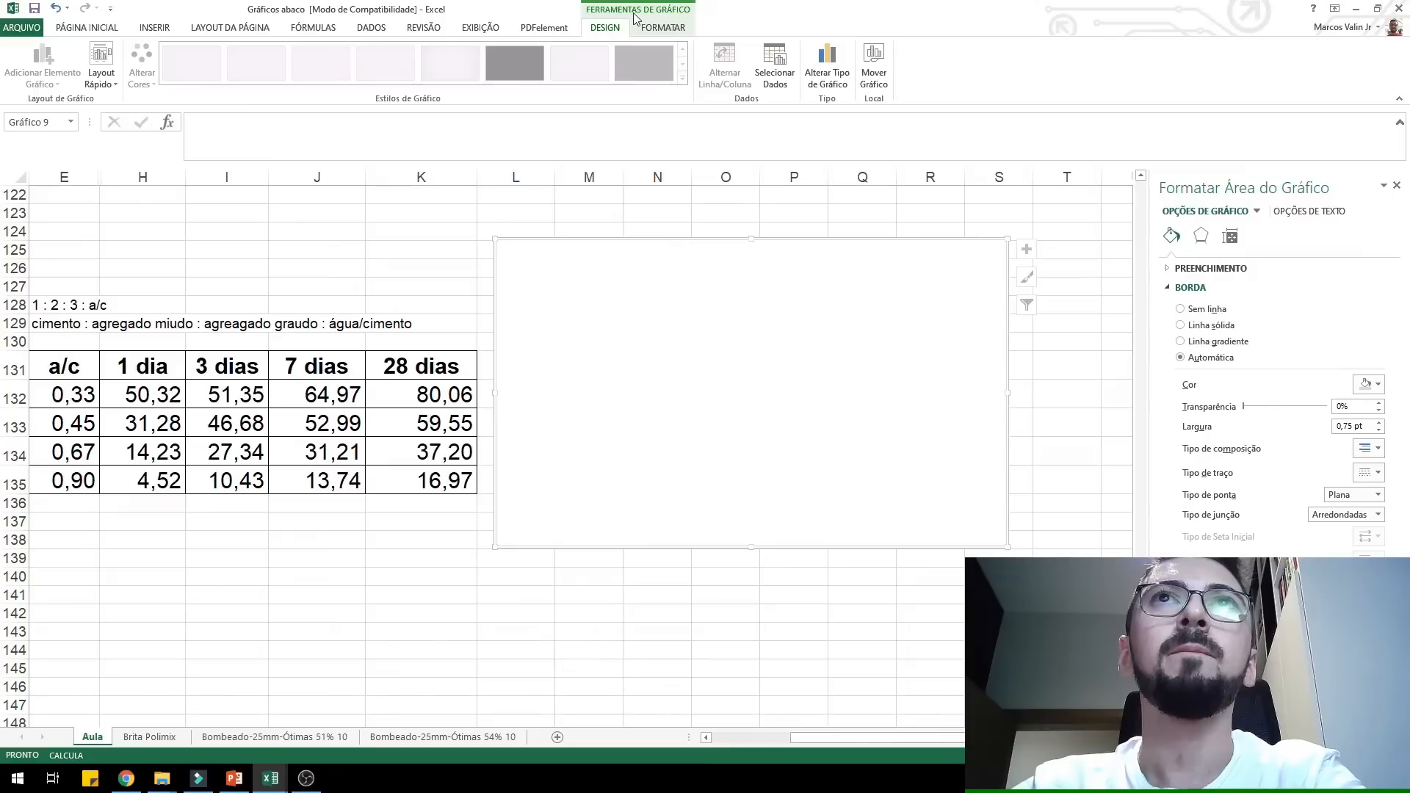
click(771, 92)
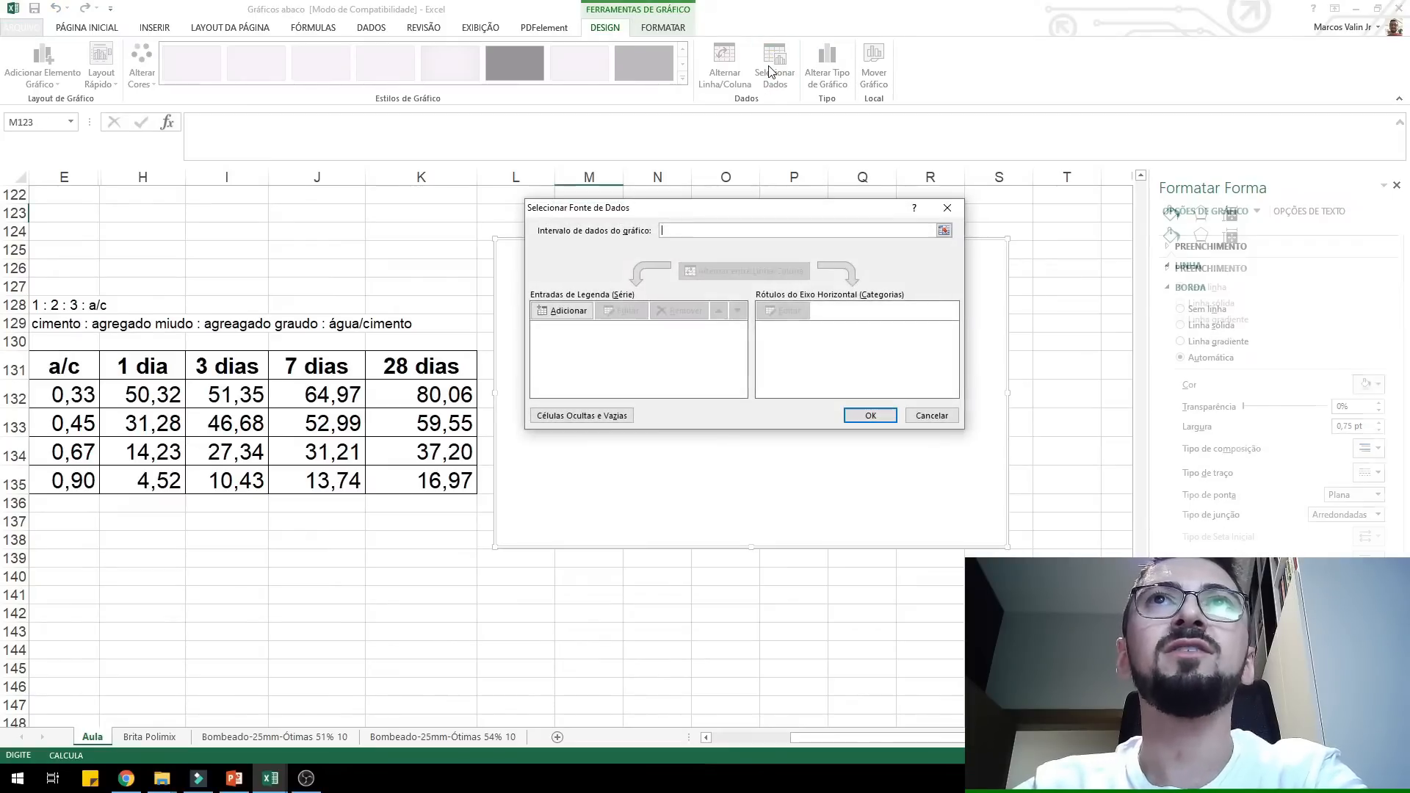
drag(661, 213, 670, 256)
- Try to add a chart series named from the 1 dia header in H131
click(550, 349)
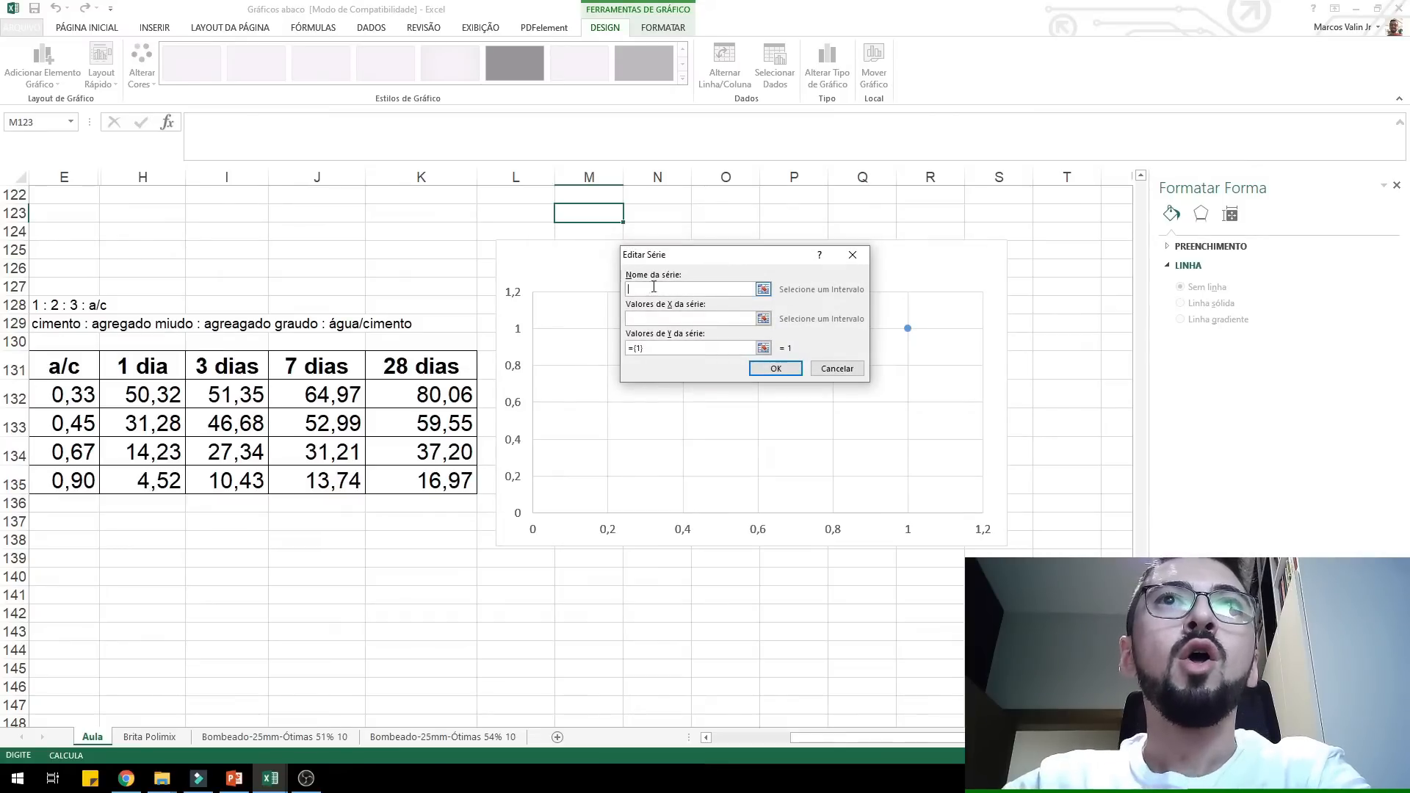
click(764, 290)
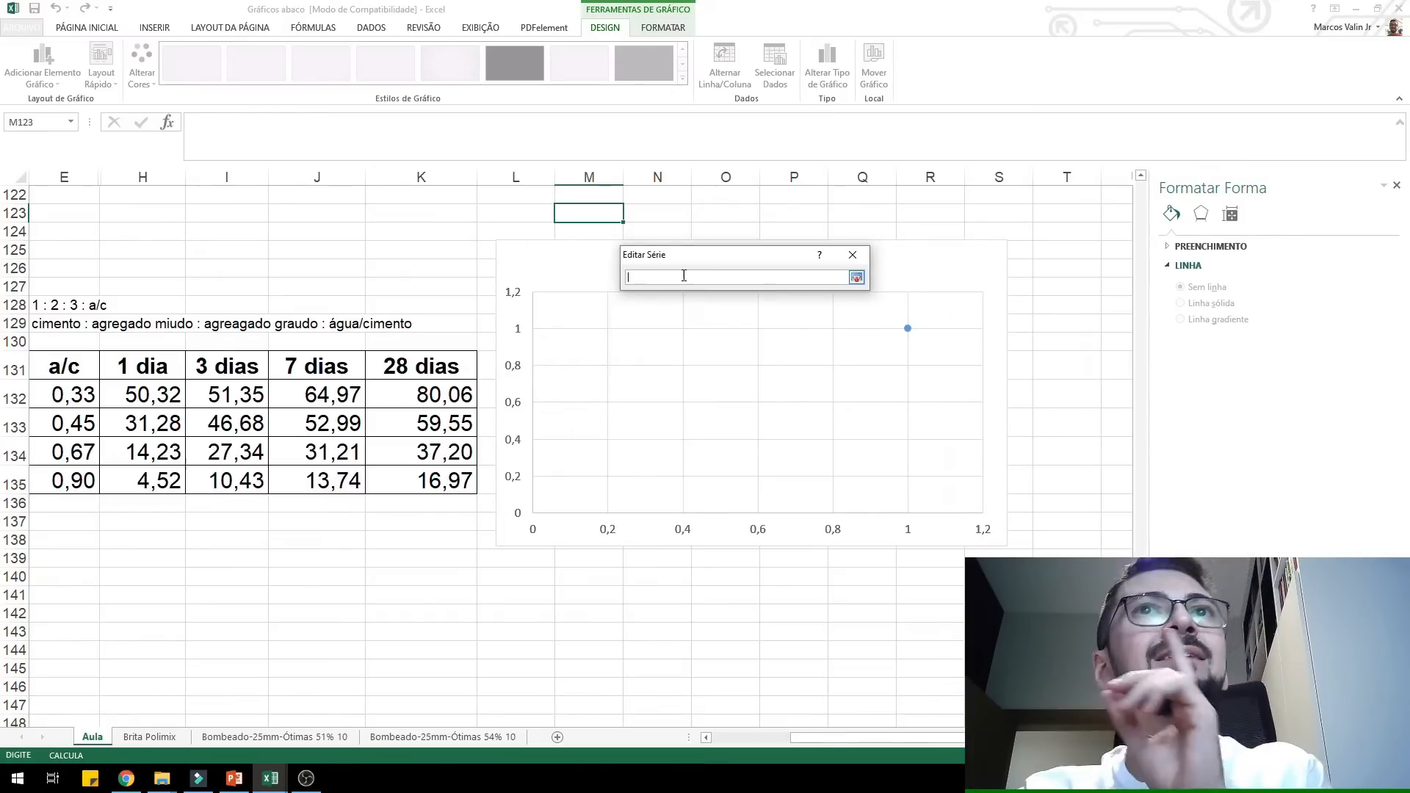
click(147, 367)
key(Return)
key(Return)
key(Return)
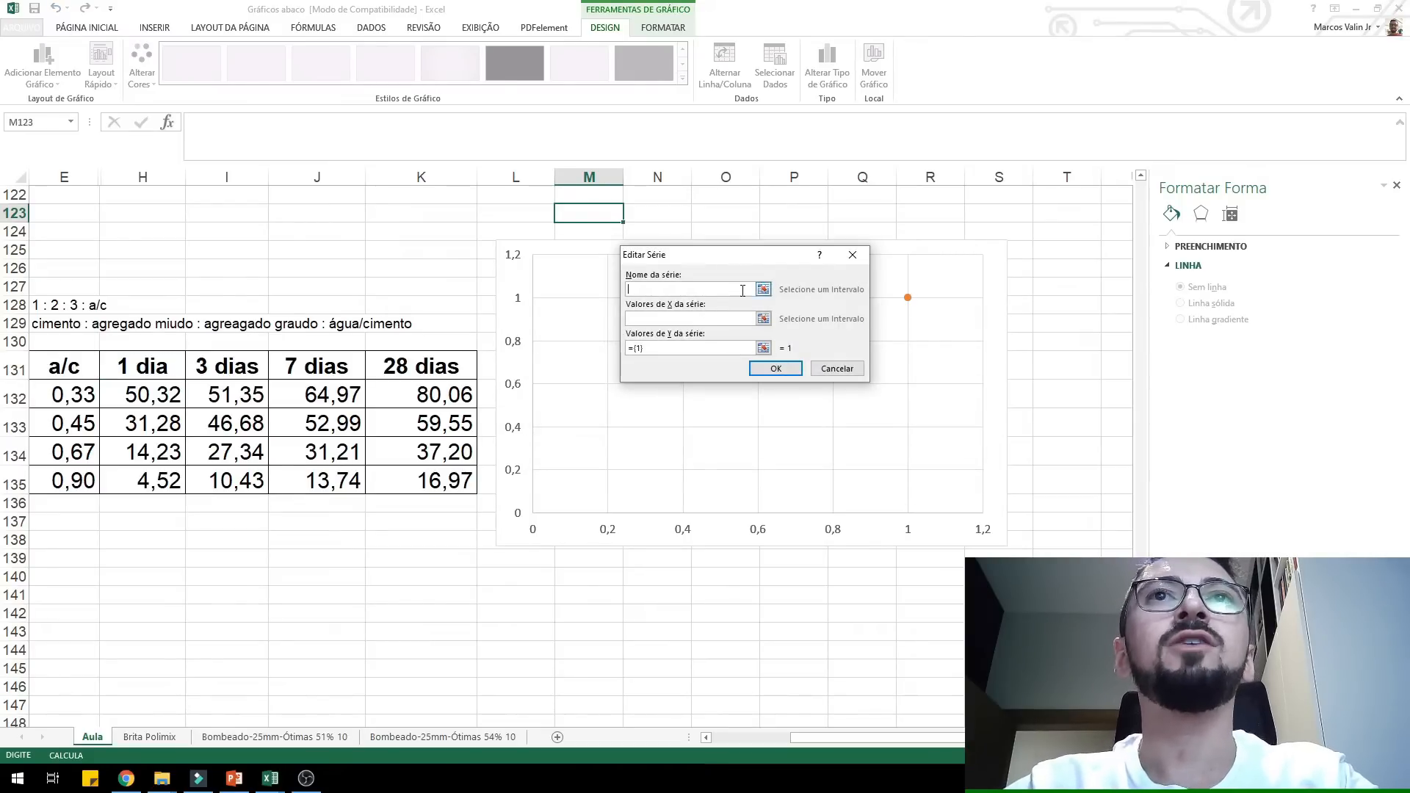
click(834, 369)
- Try to pick H131 again as the series name, discard the edit and remove the incomplete 1 dia series
click(563, 371)
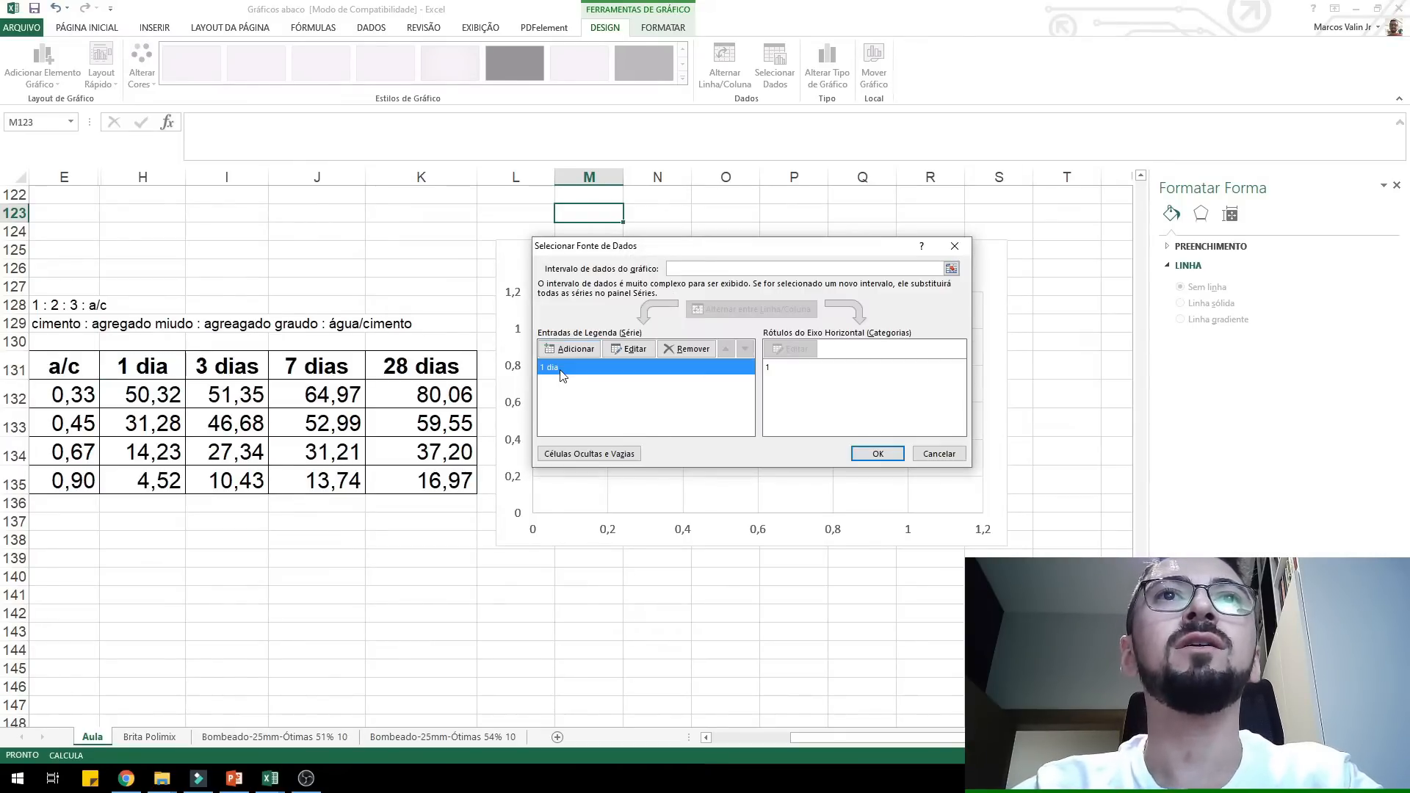
click(629, 349)
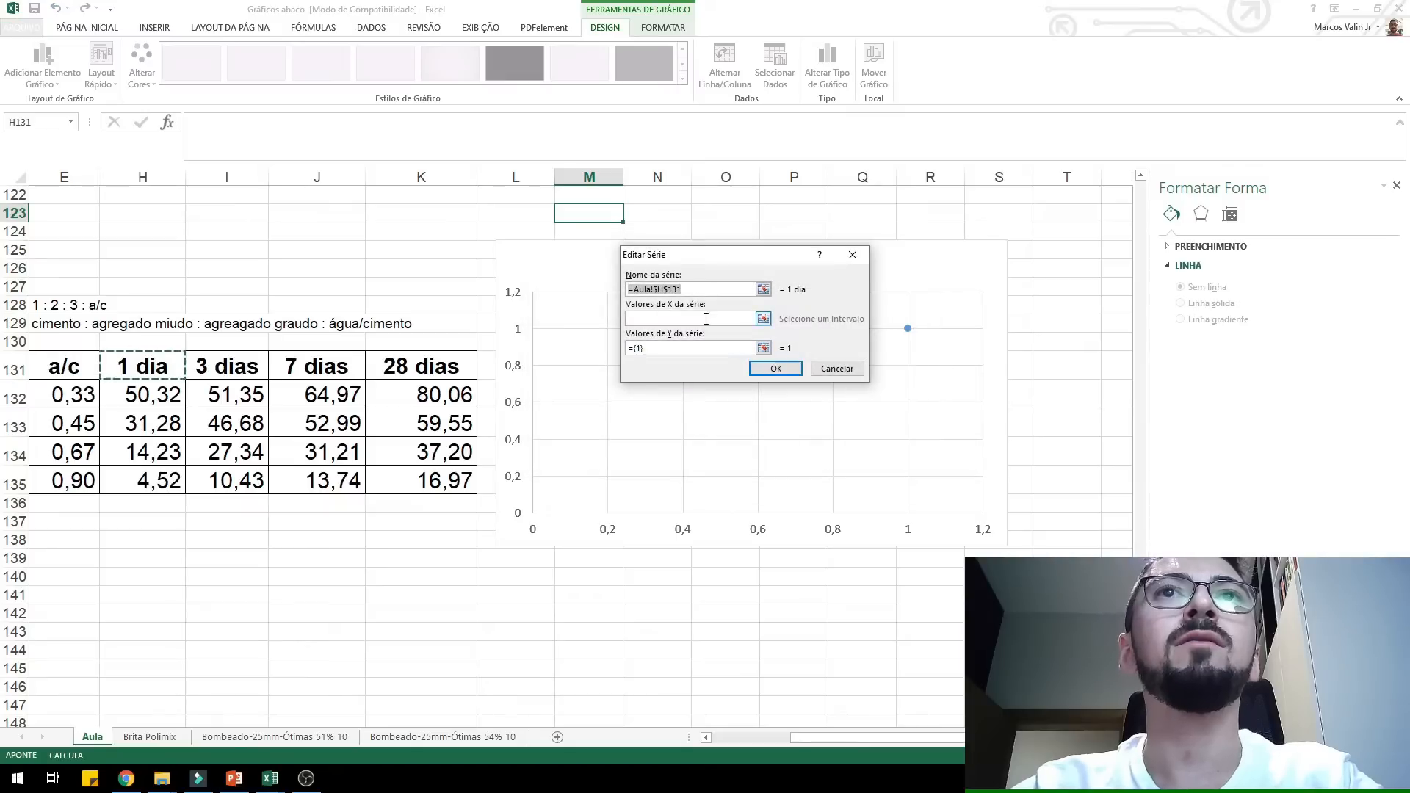
click(696, 288)
click(763, 289)
click(123, 357)
key(Return)
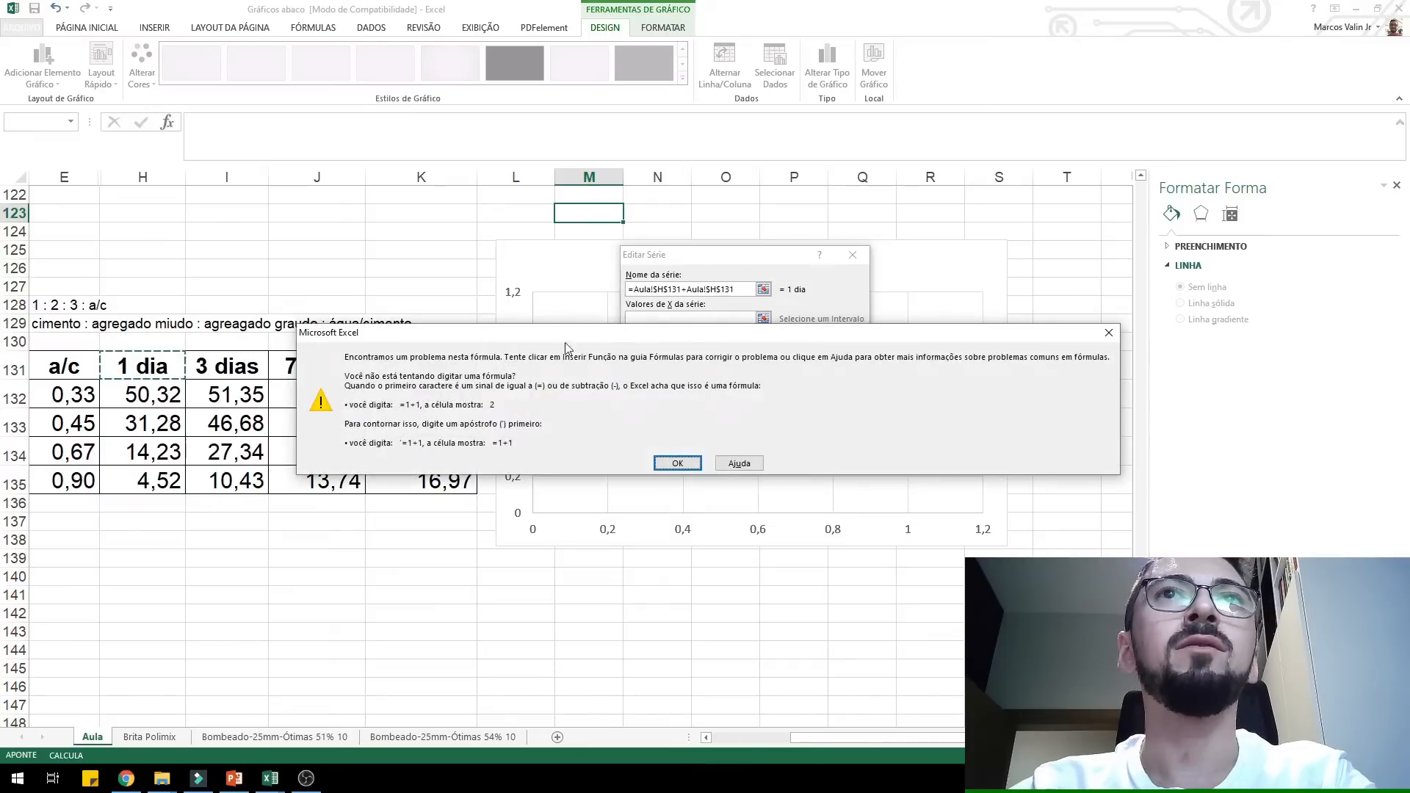
click(676, 463)
click(766, 321)
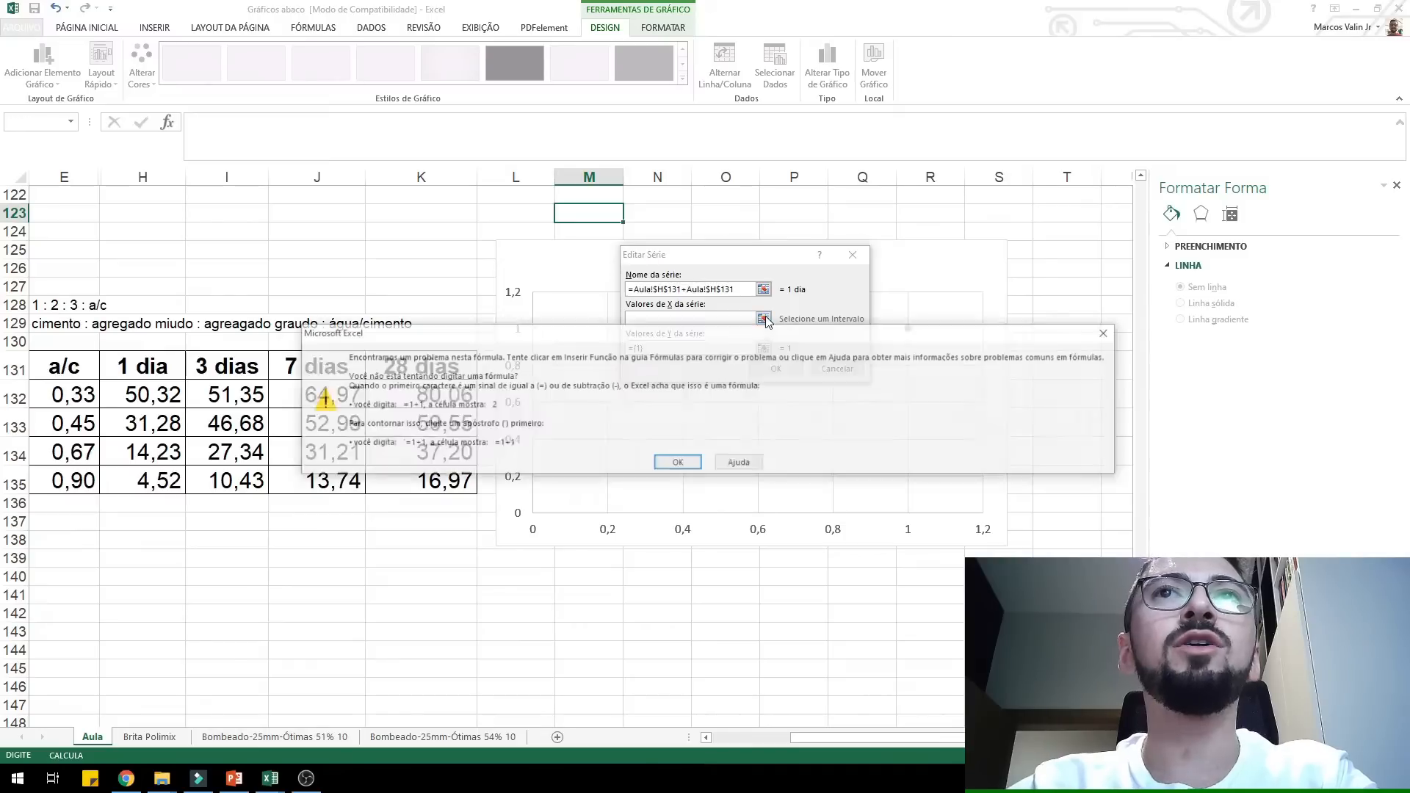
click(673, 463)
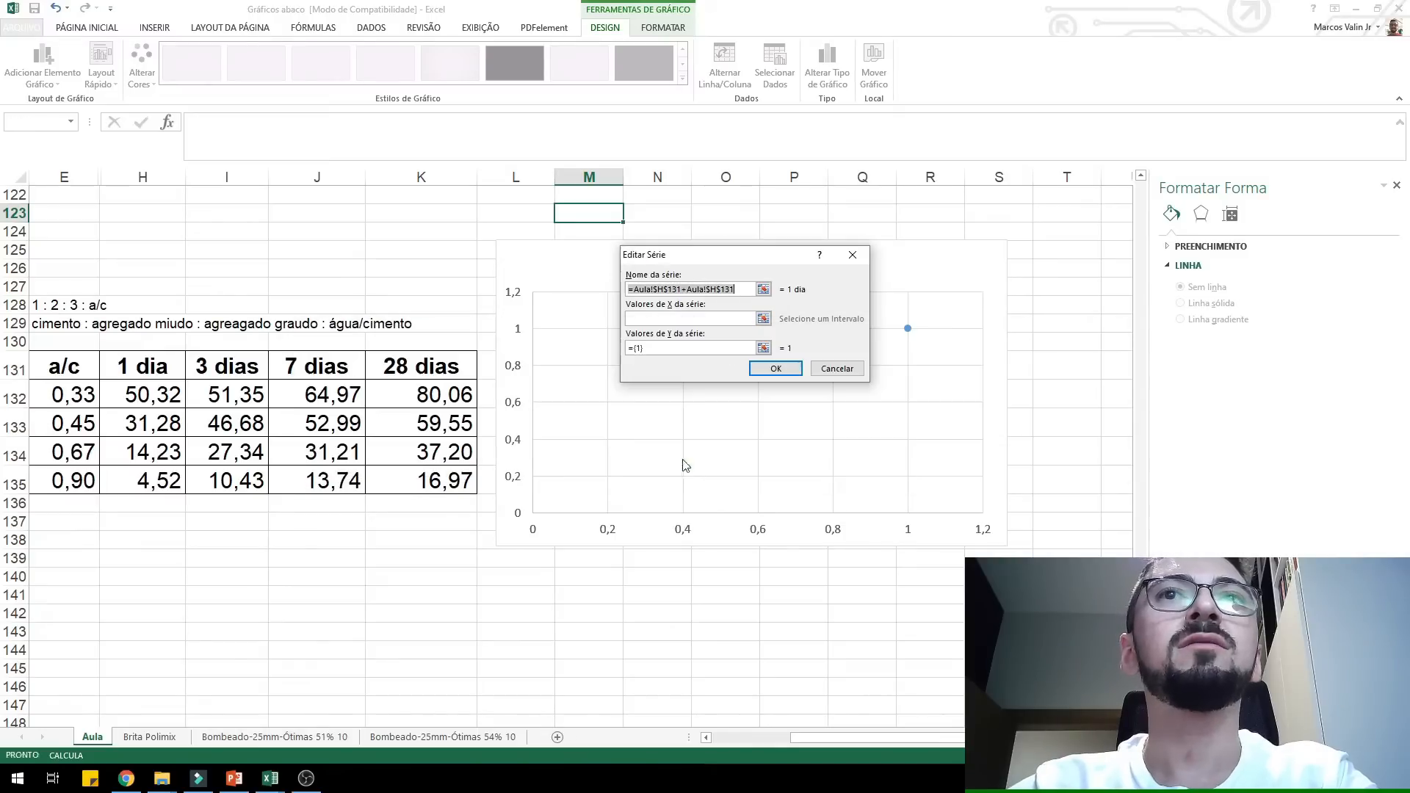
click(839, 370)
click(628, 366)
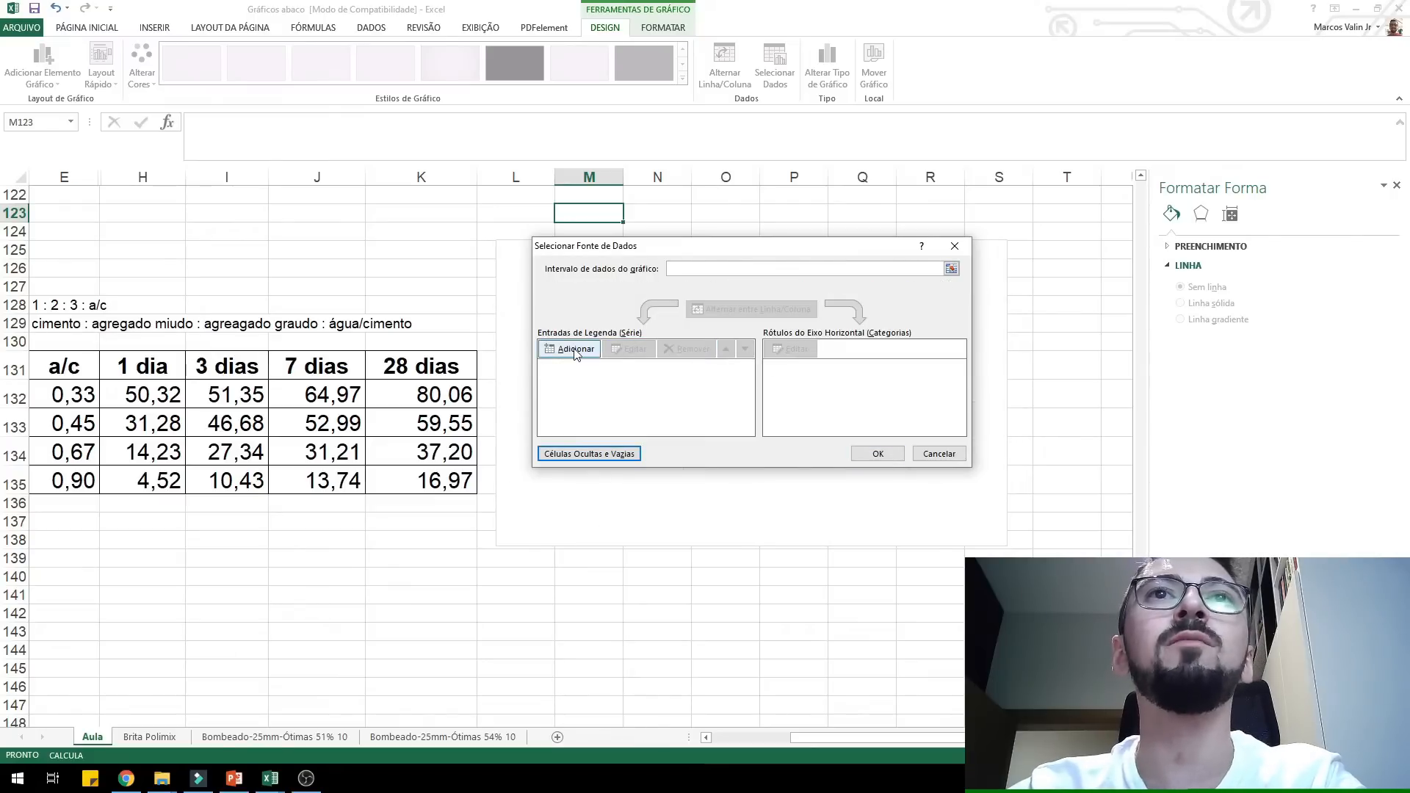
- Add a chart series named from the 1 dia header in H131, with the a/c values in E132:E135 as X values
click(576, 350)
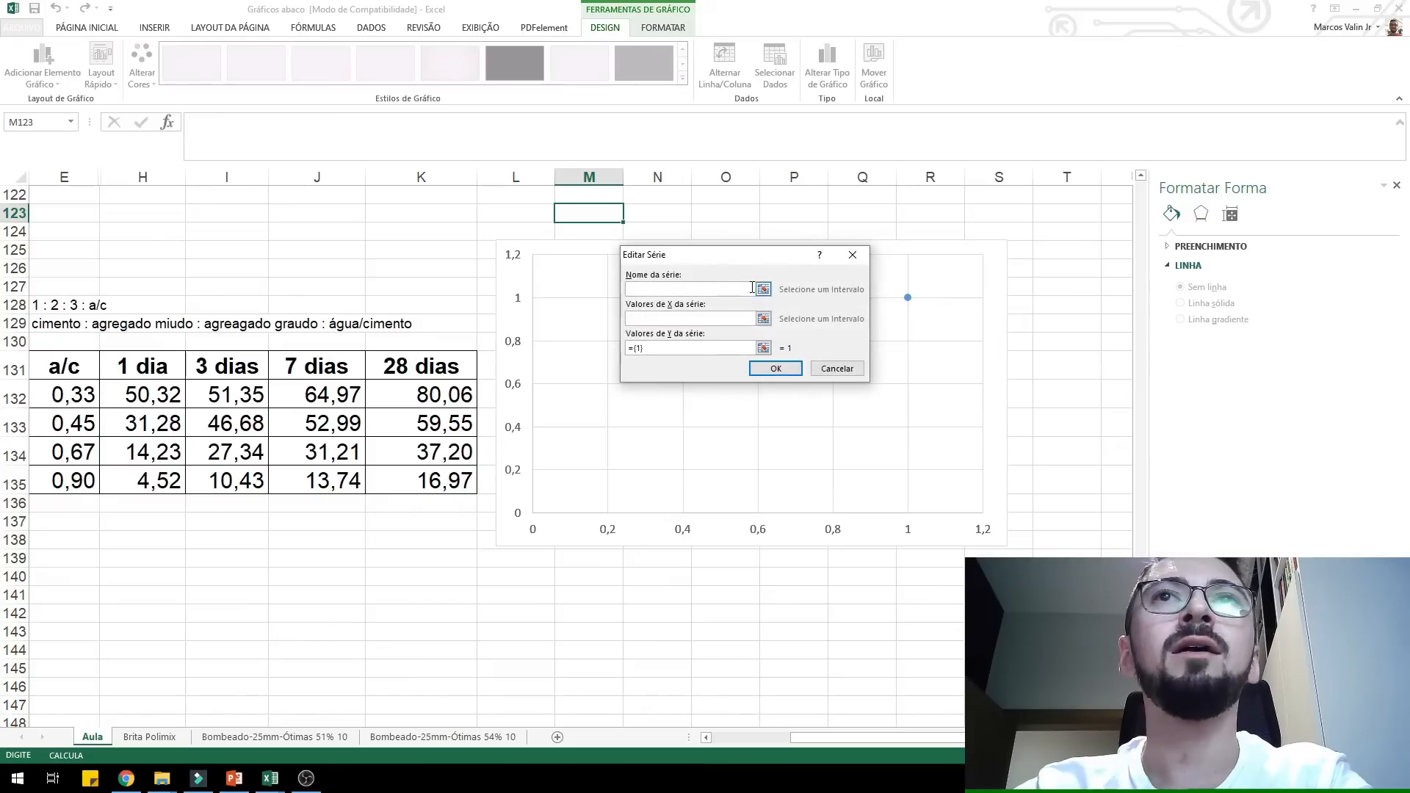
click(764, 290)
click(121, 358)
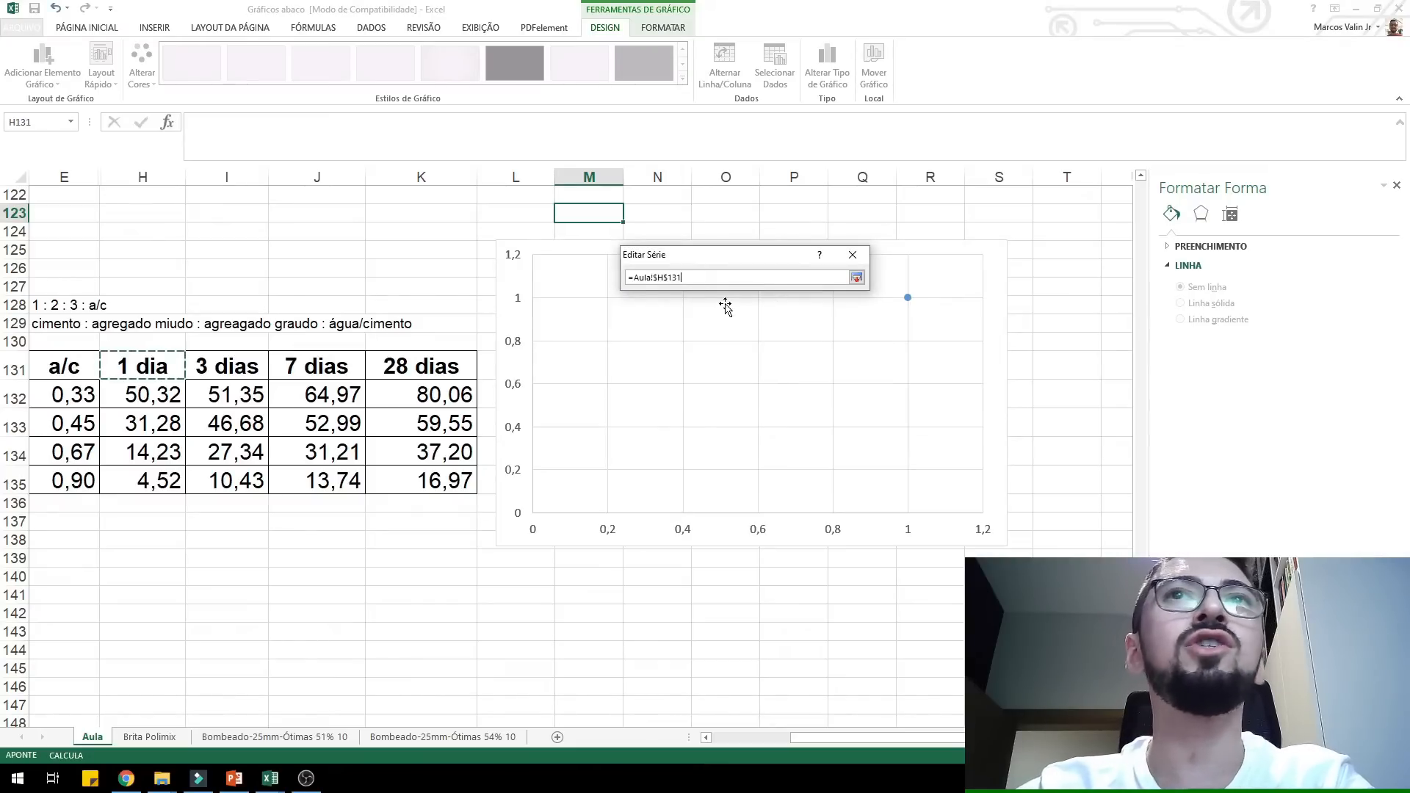
key(Return)
click(768, 327)
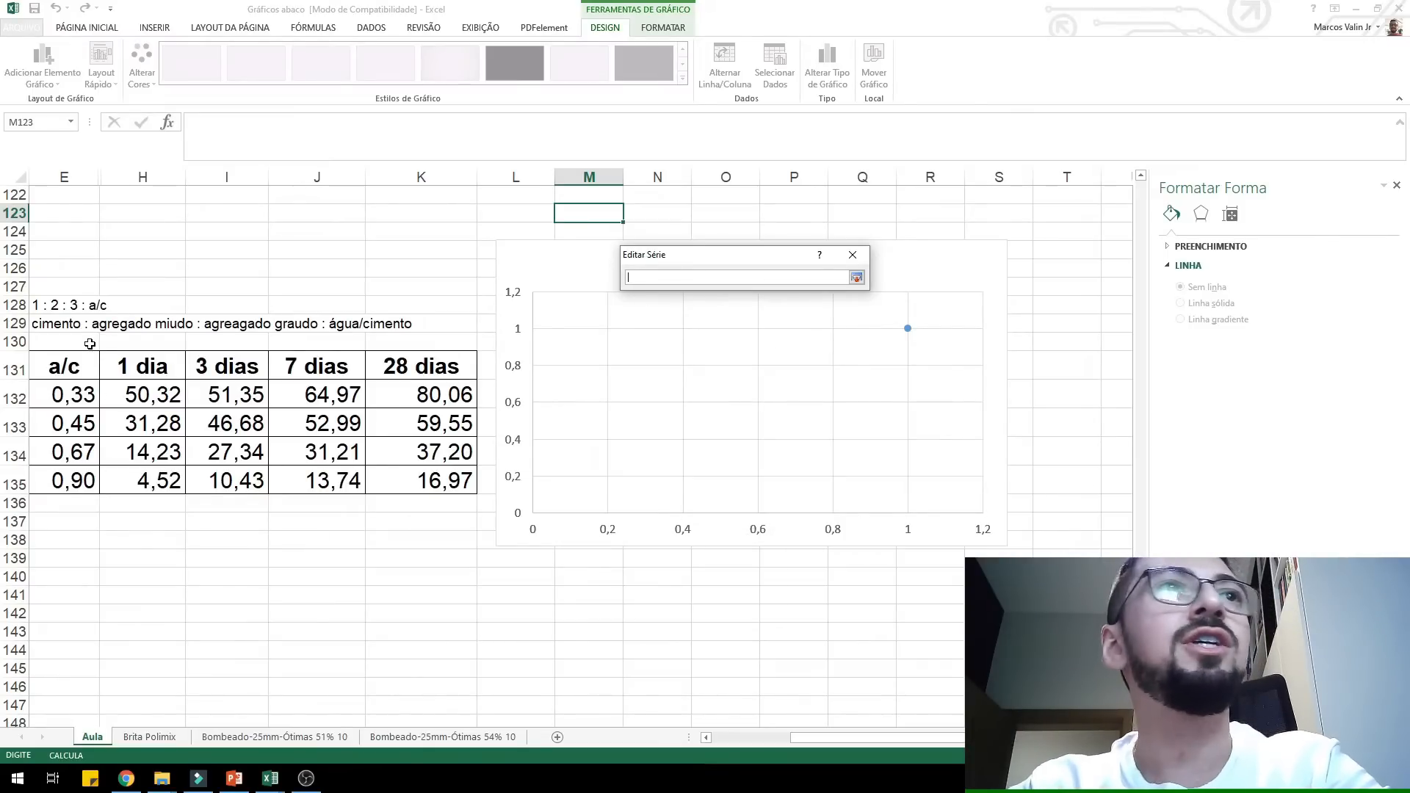
drag(61, 397, 61, 477)
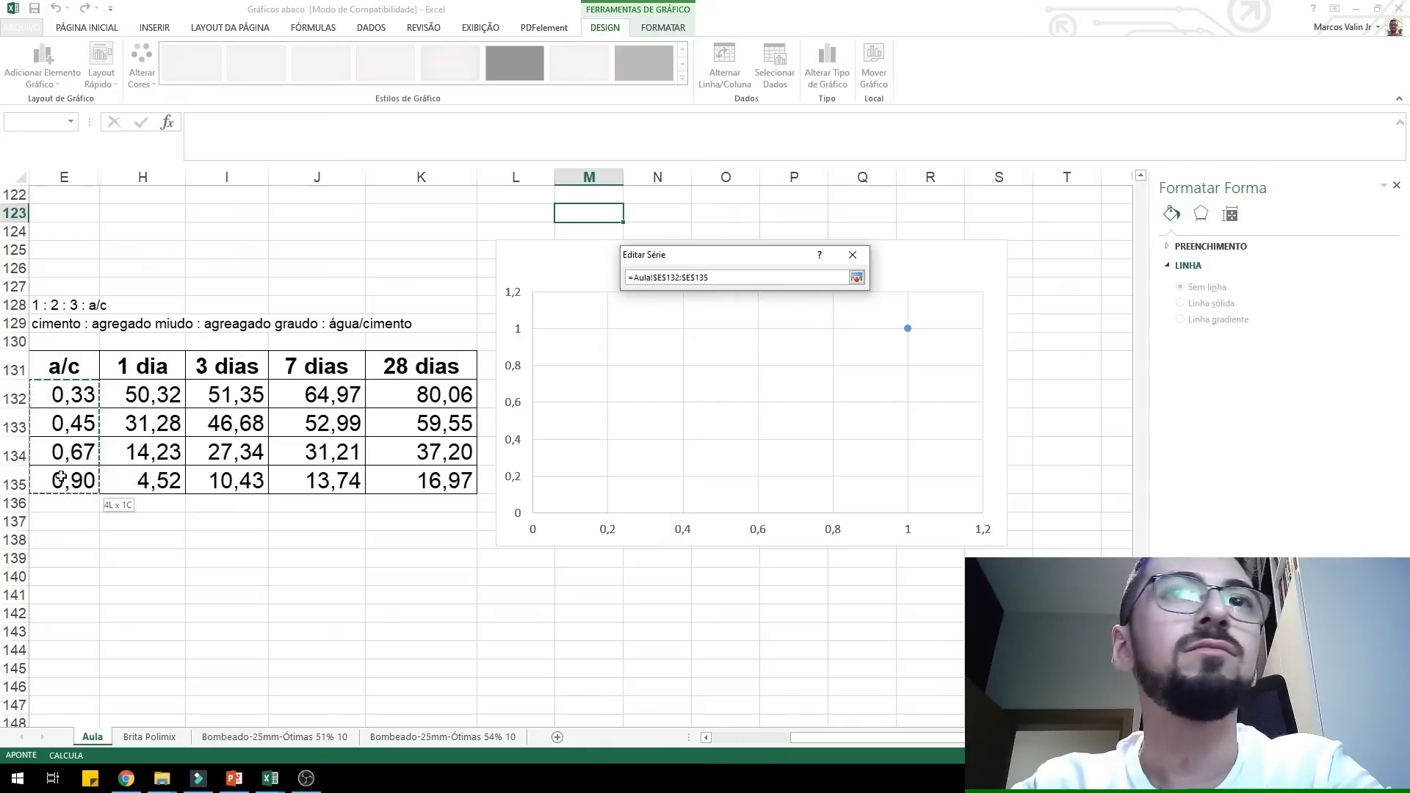
drag(55, 389, 55, 479)
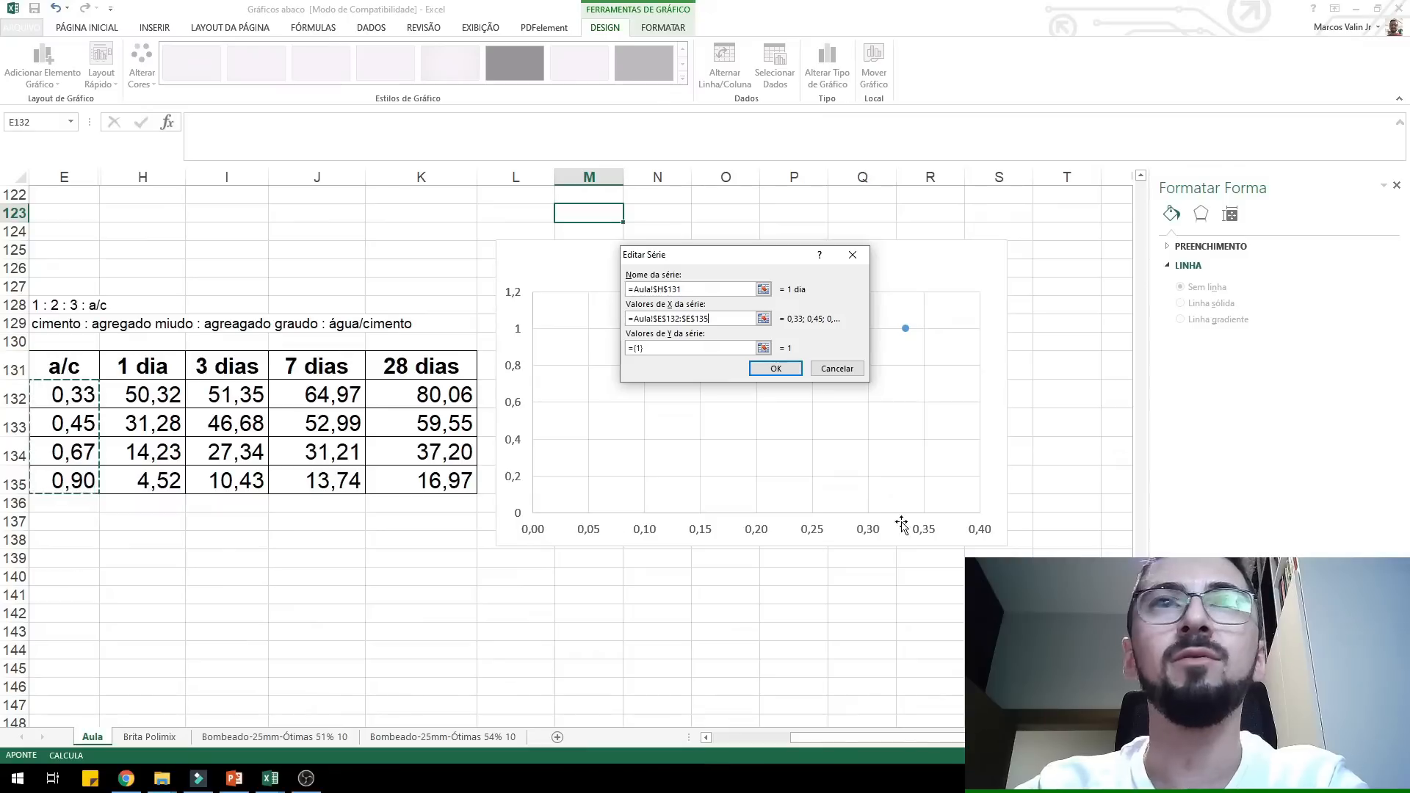
- Set the 1 dia series' Y values to H132:H135 and apply the chart's data source
click(764, 347)
drag(169, 390, 167, 485)
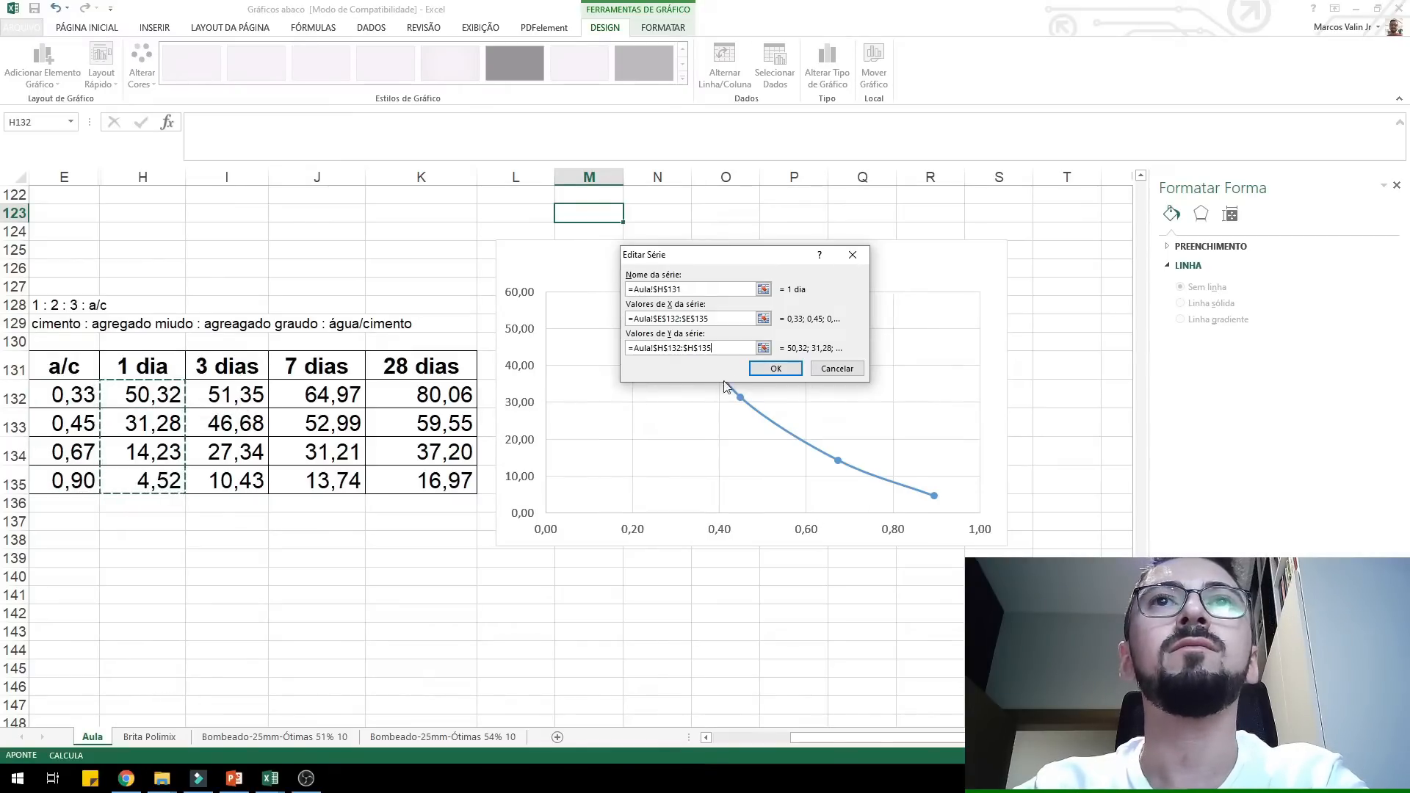
click(760, 369)
click(877, 454)
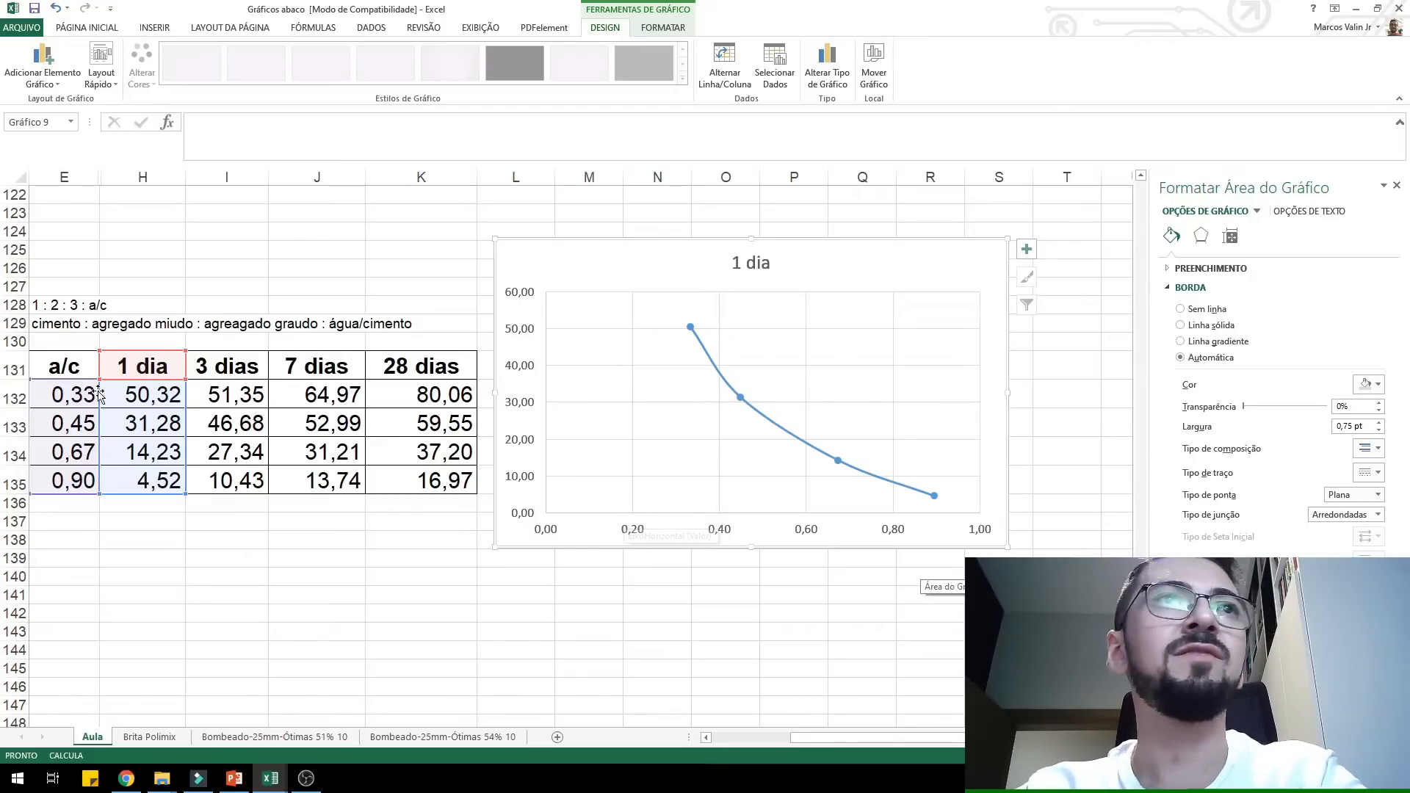
- Add a chart series named from the 3 dias header in I131, with the a/c values in E132:E135 as X values
mouse_move(691, 331)
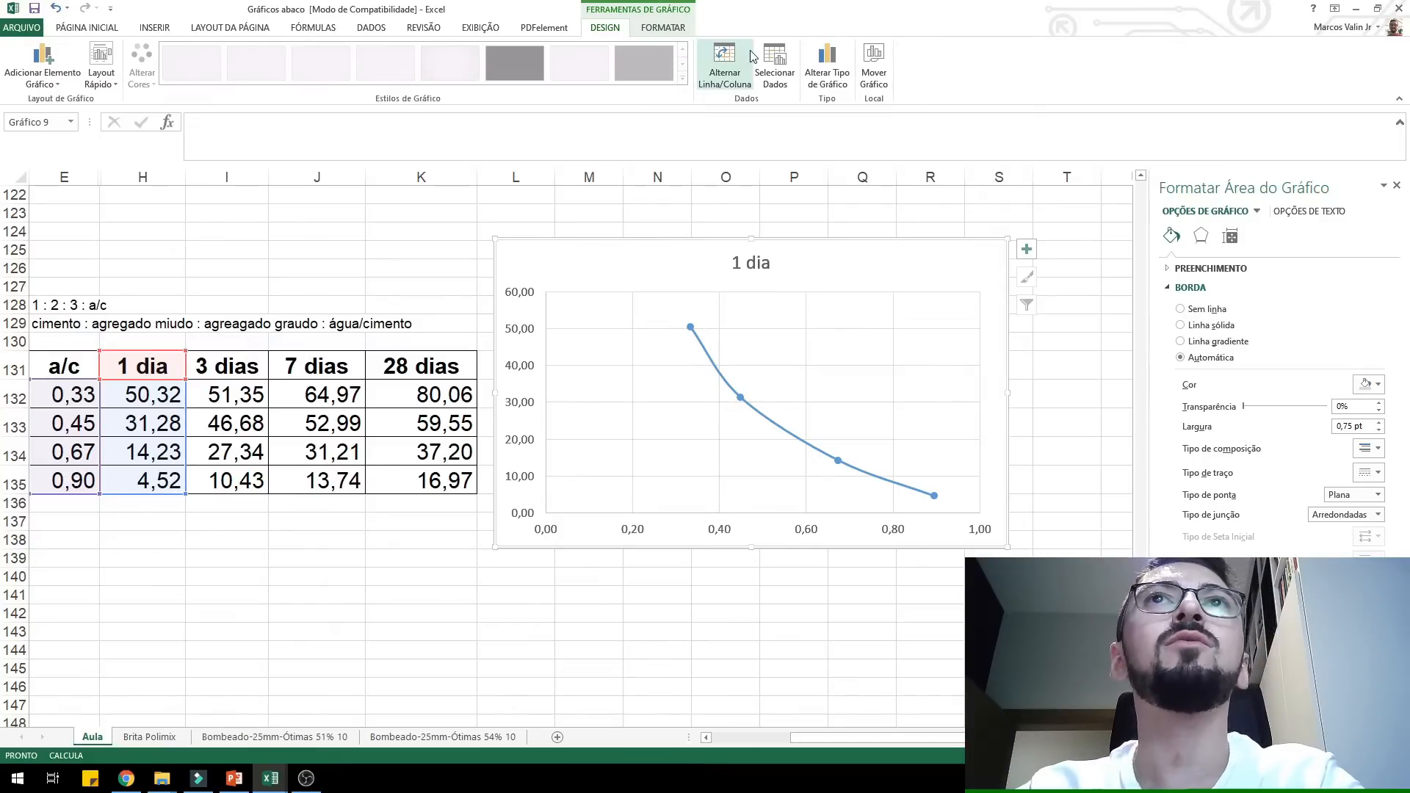
click(775, 63)
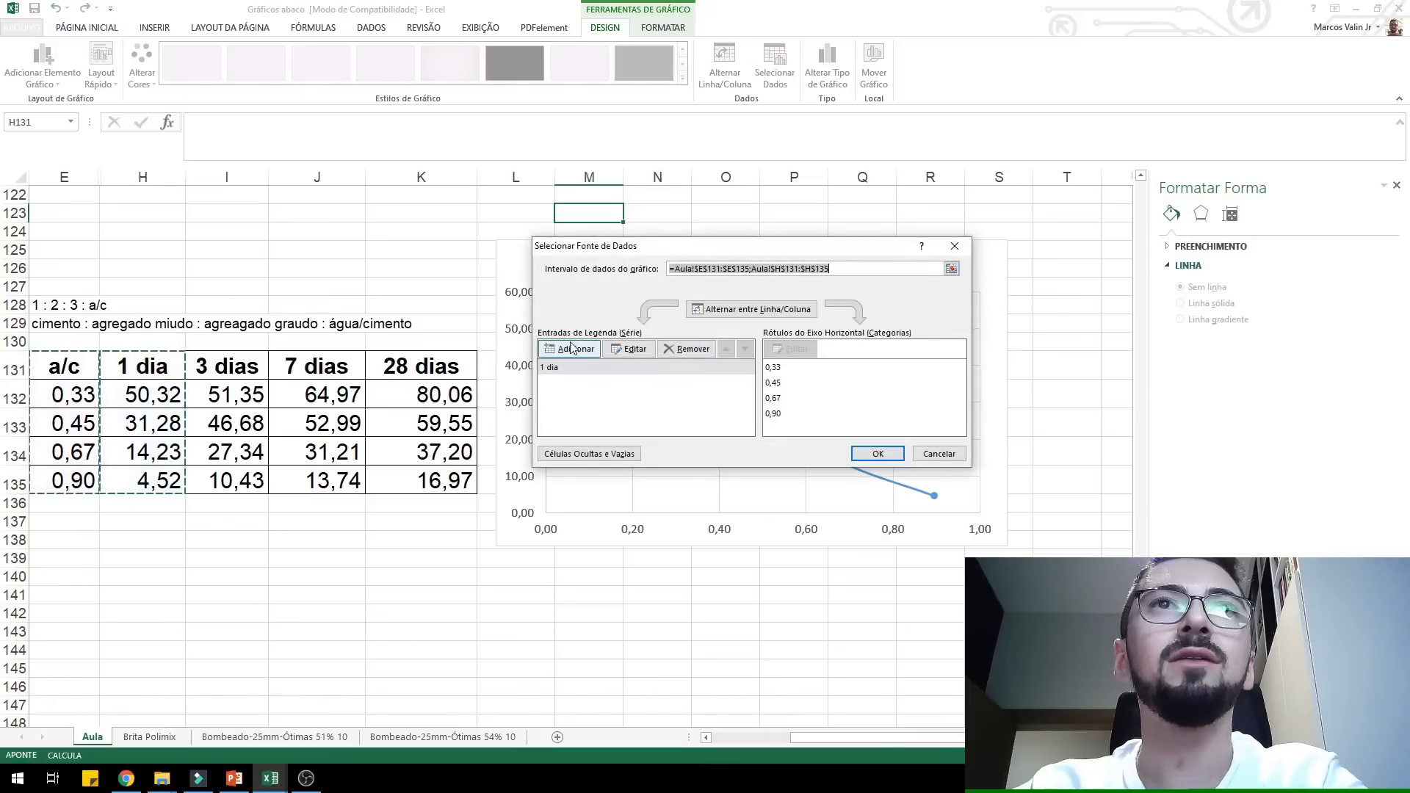
click(576, 351)
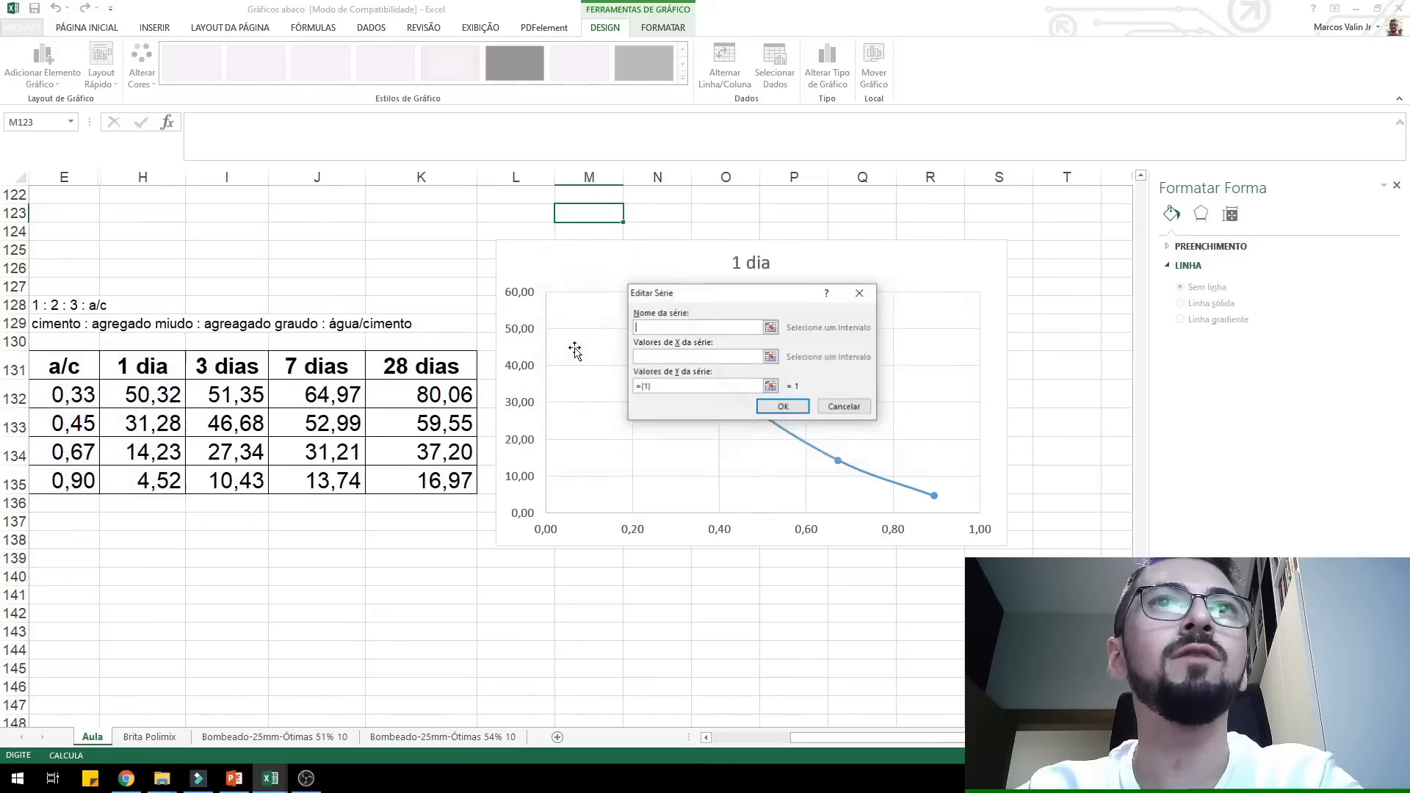
click(771, 325)
click(232, 366)
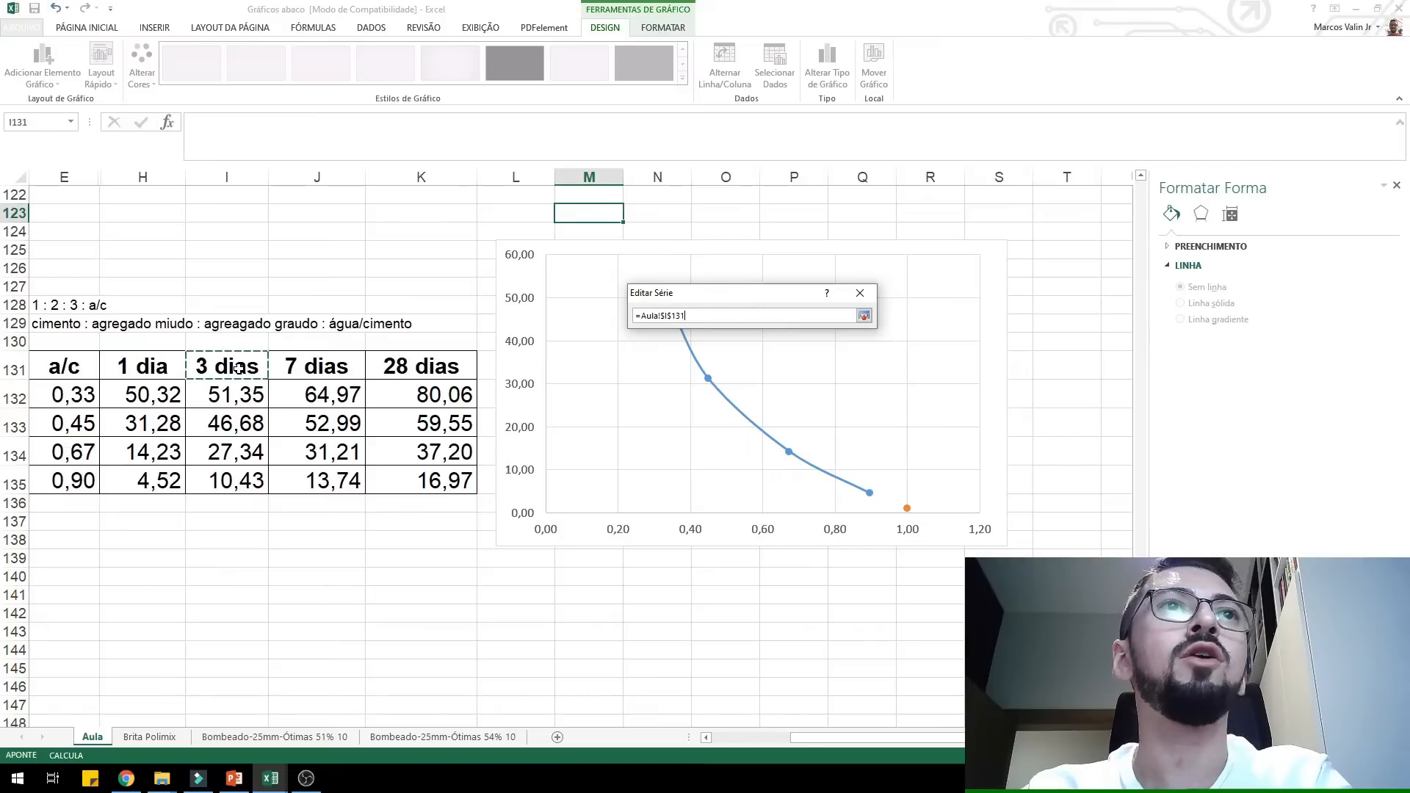
key(Return)
click(771, 357)
drag(68, 394, 75, 472)
key(Return)
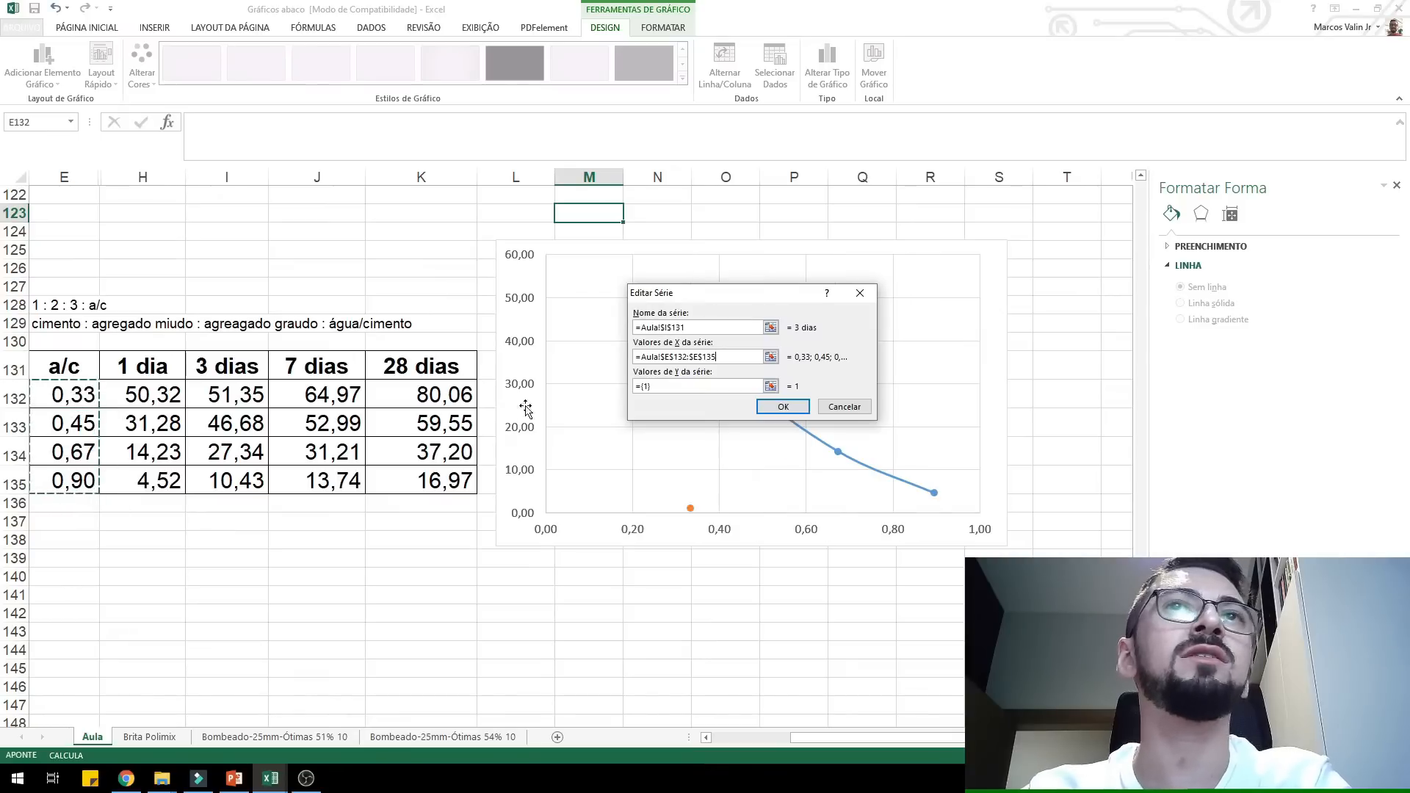
- Set the 3 dias series' Y values to I132:I135 and accept the series
click(771, 389)
drag(221, 395, 244, 482)
key(Return)
click(783, 406)
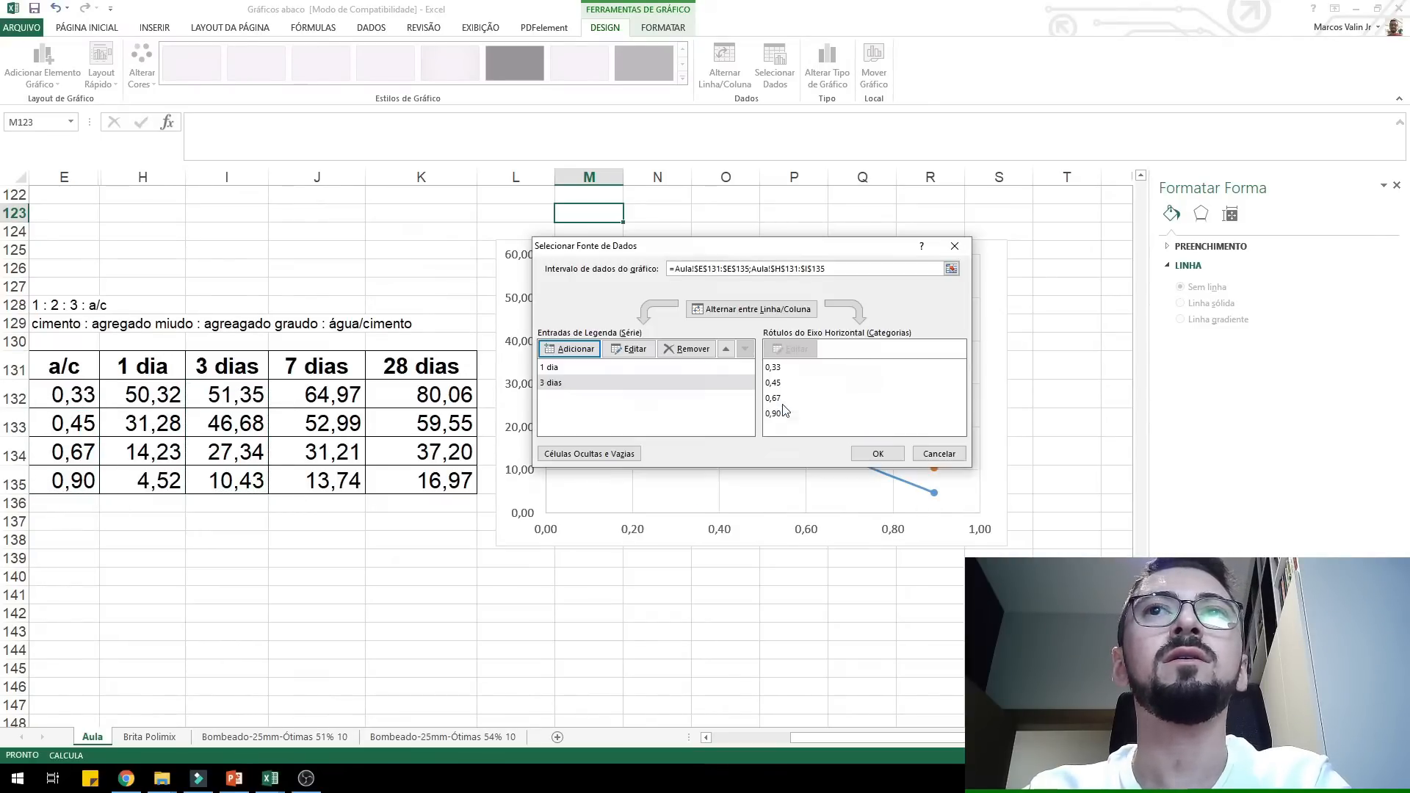
- Add a chart series named from the 7 dias header in J131, with the a/c values in E132:E135 as X values
click(576, 354)
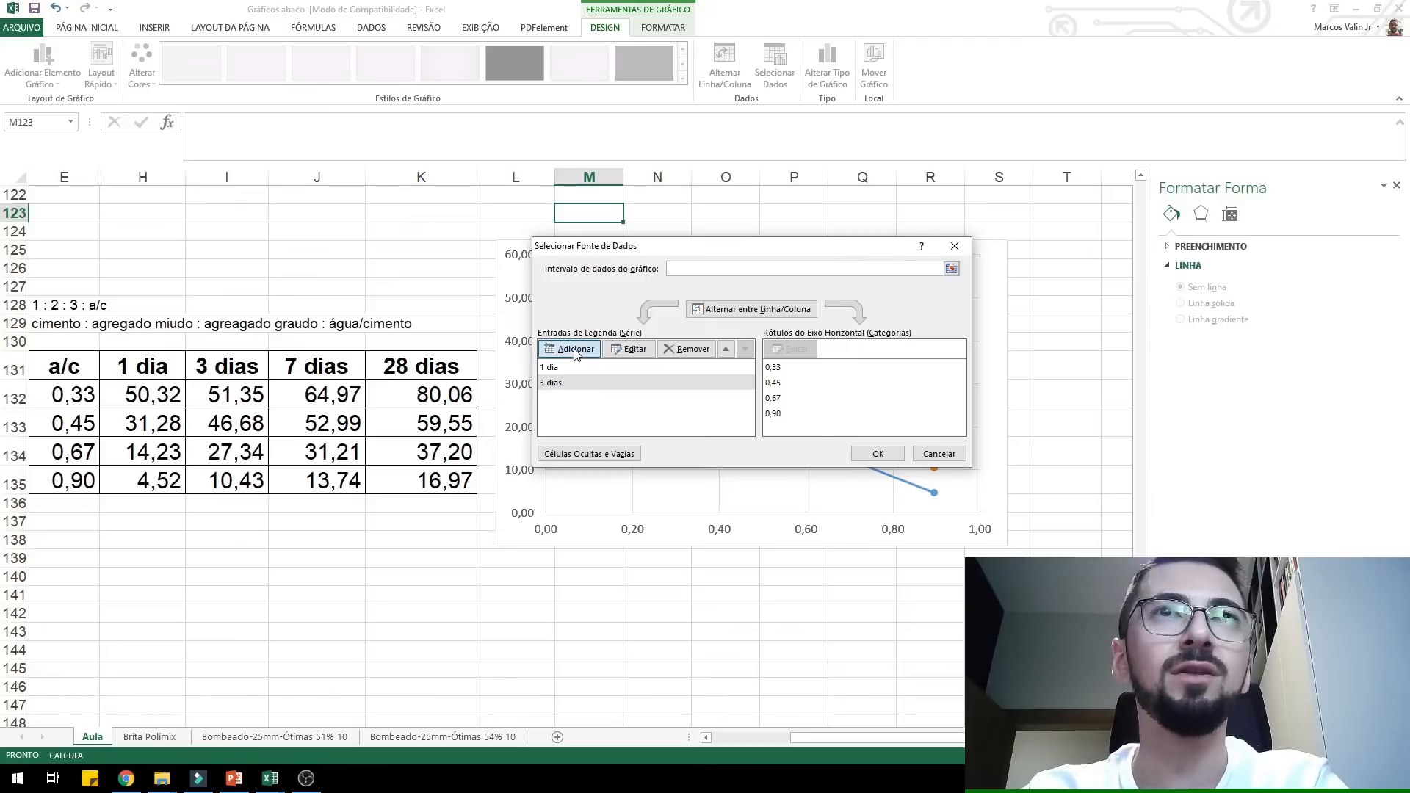
click(771, 329)
click(338, 370)
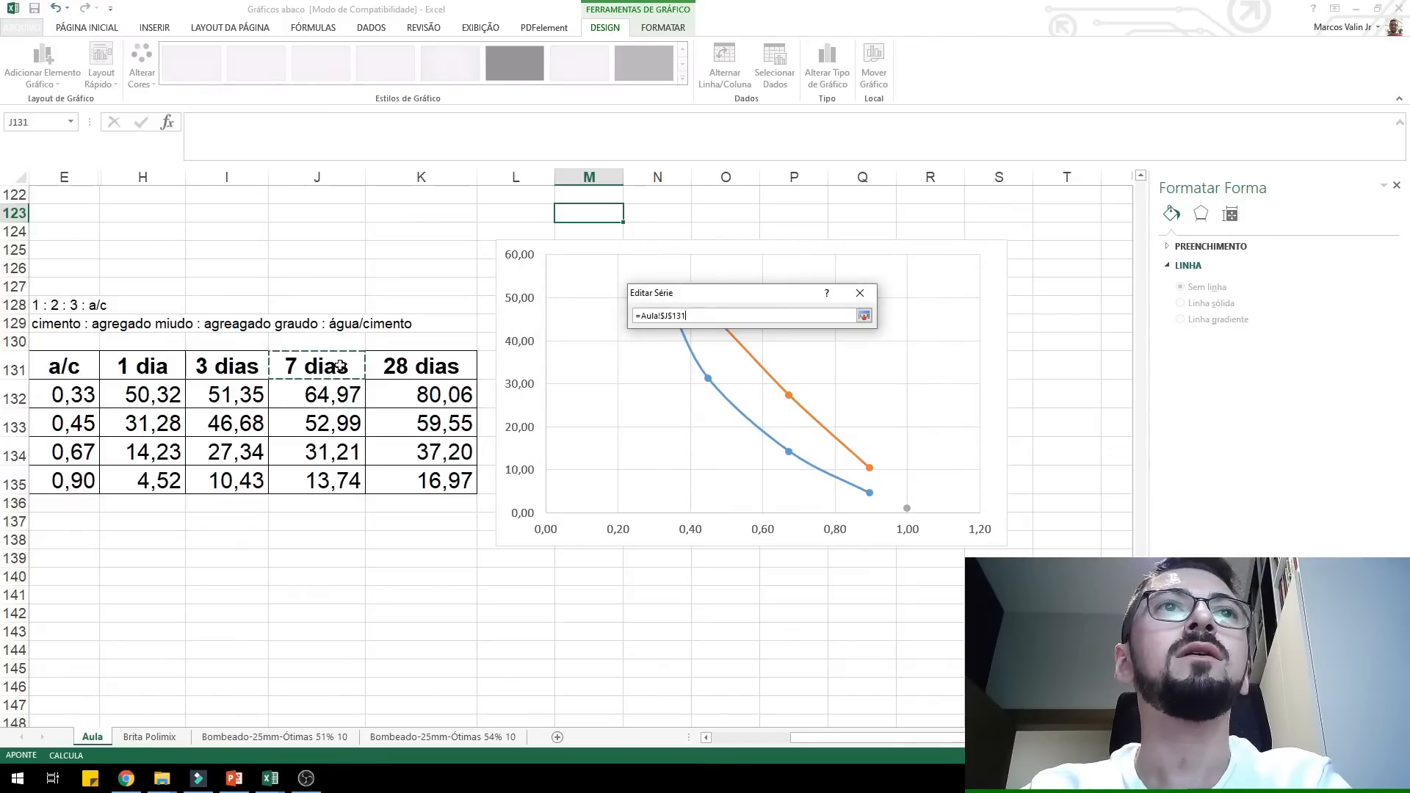
key(Return)
click(771, 357)
drag(45, 395, 73, 485)
key(Return)
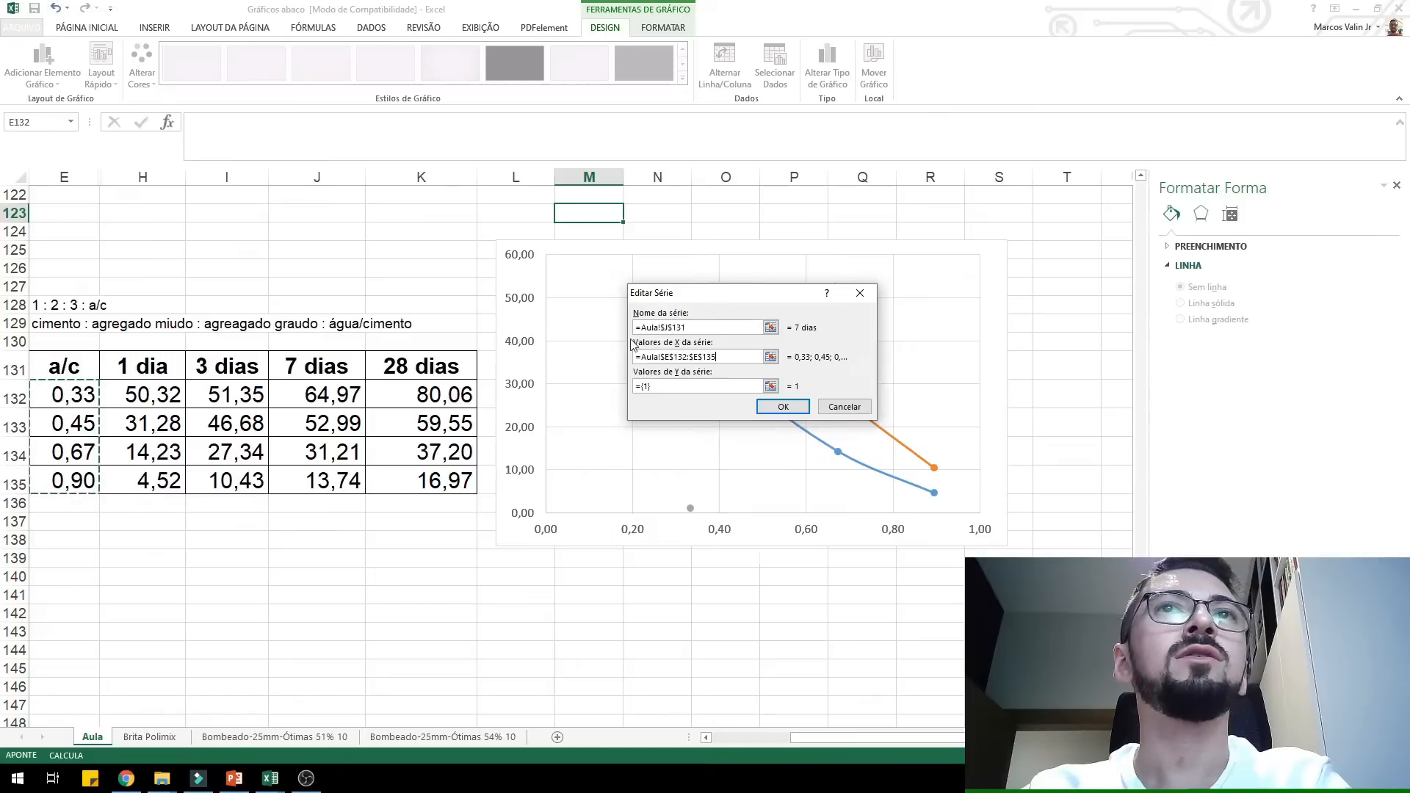
- Set the 7 dias series' Y values to J132:J135 and accept the series
click(770, 386)
drag(341, 399, 343, 478)
key(Return)
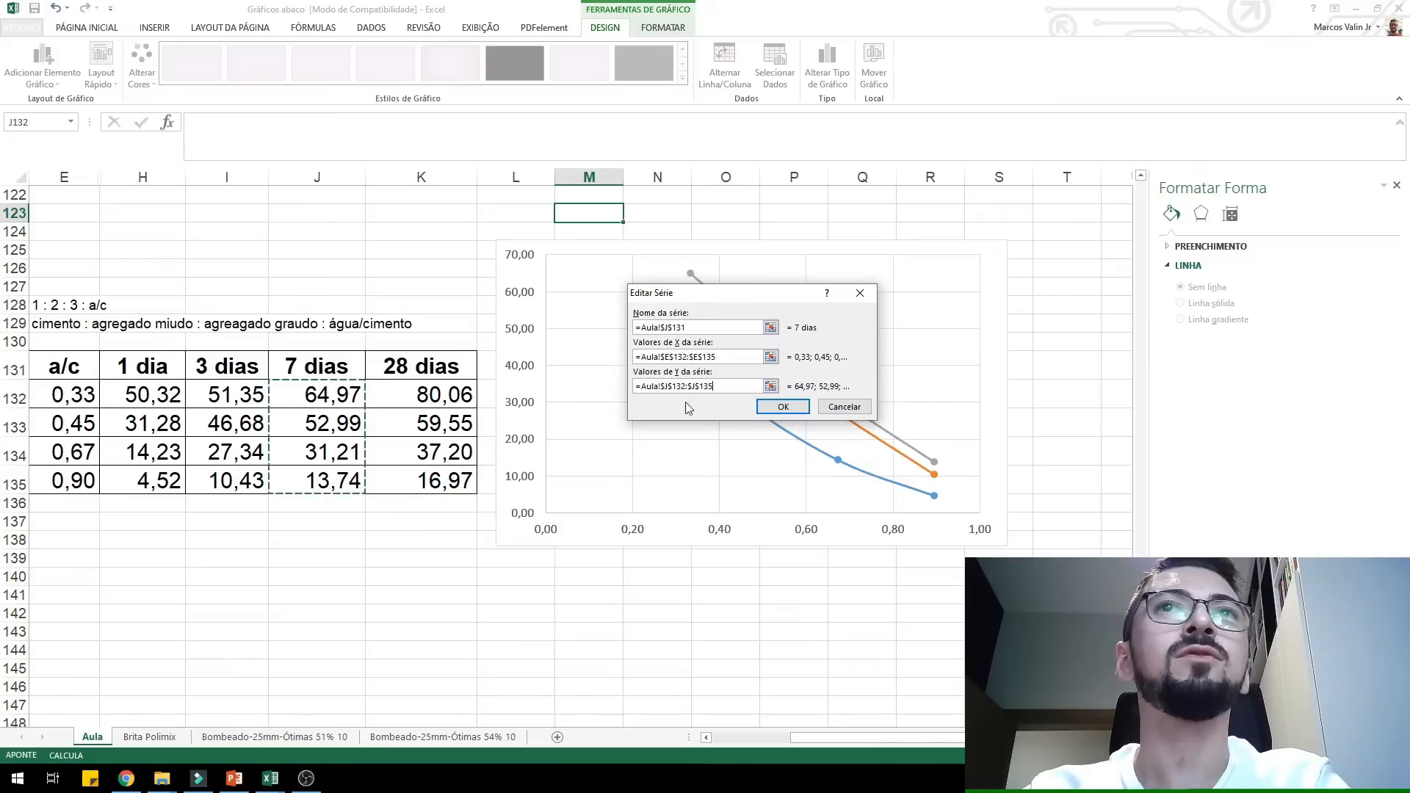
click(764, 412)
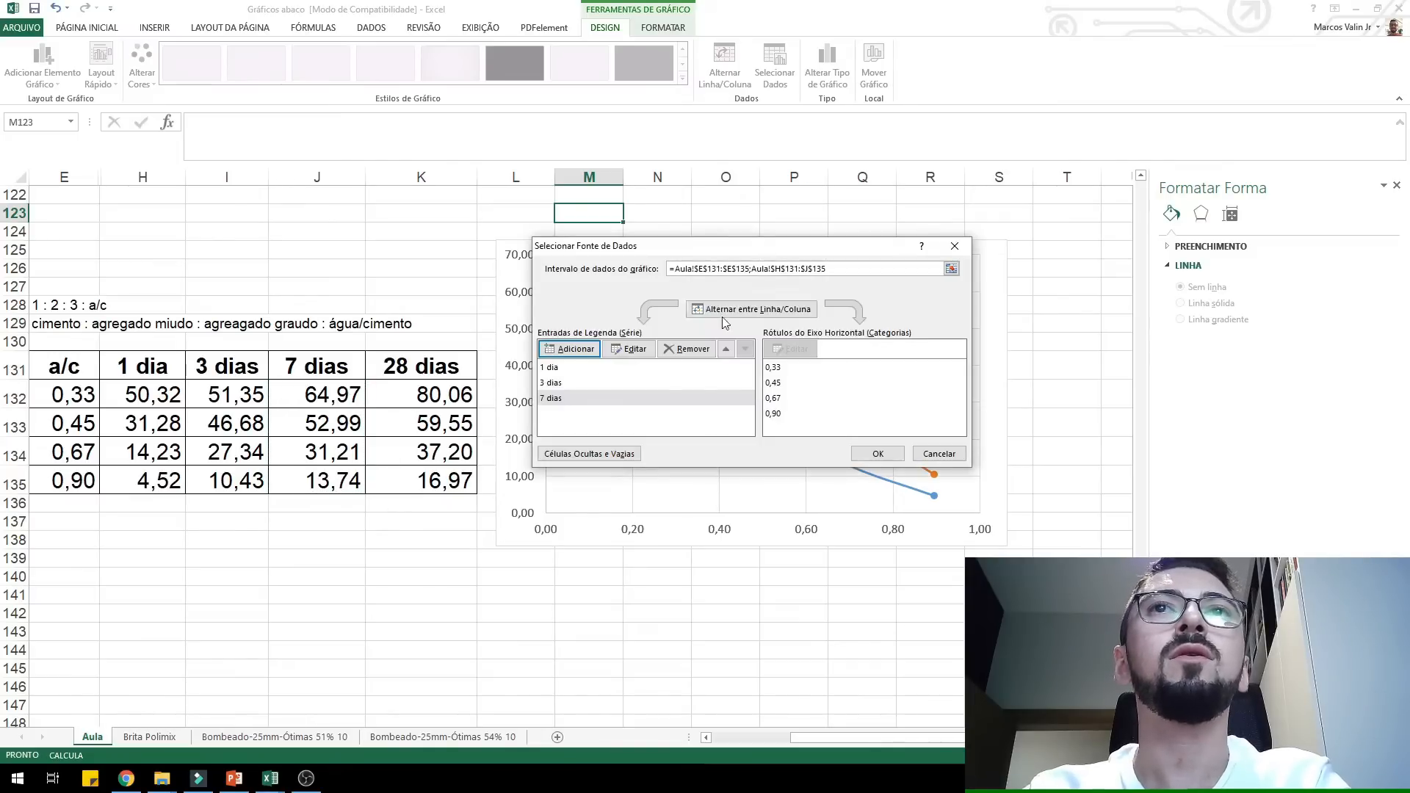
- Add a chart series named from the 28 dias header in K131, with the a/c values in E132:E135 as X values
click(563, 350)
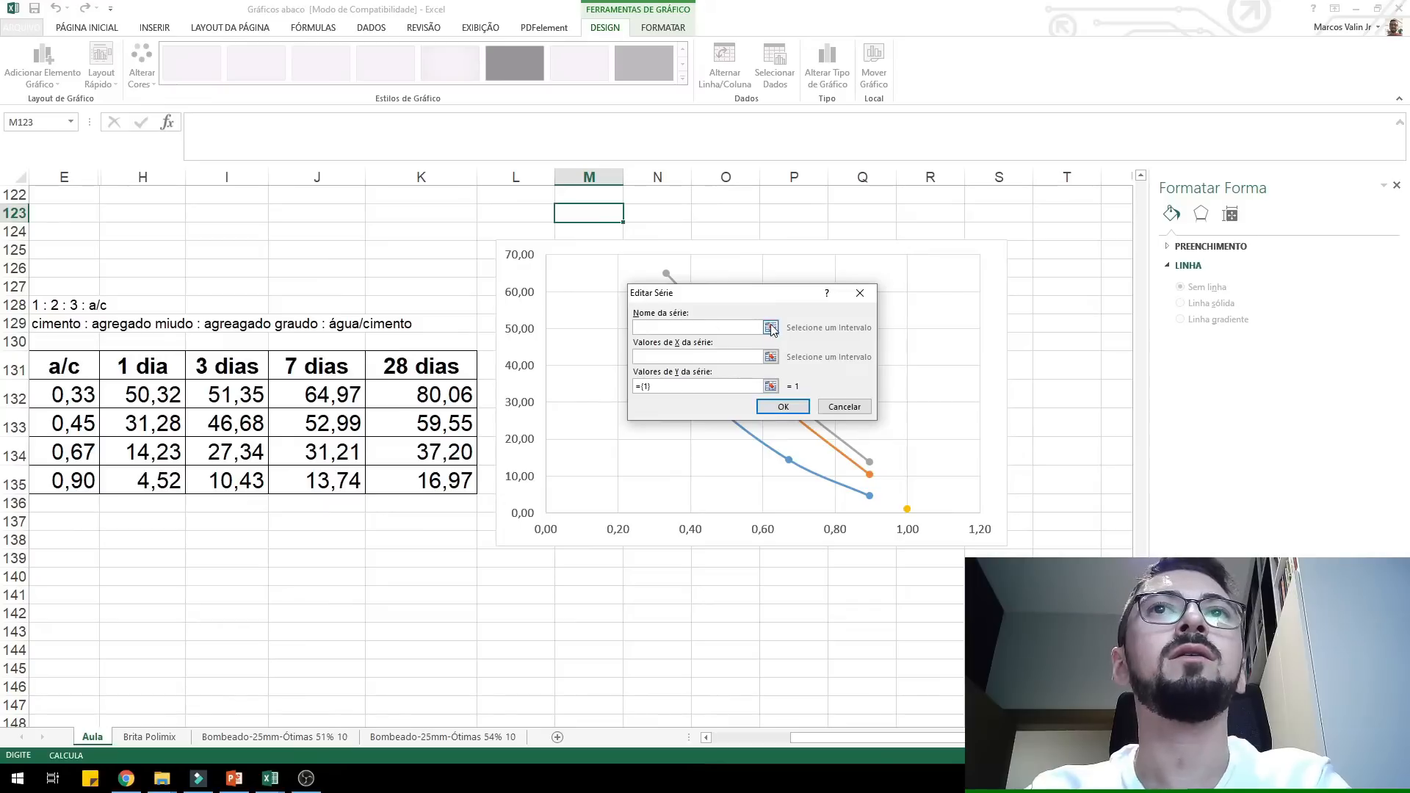
click(770, 324)
click(438, 364)
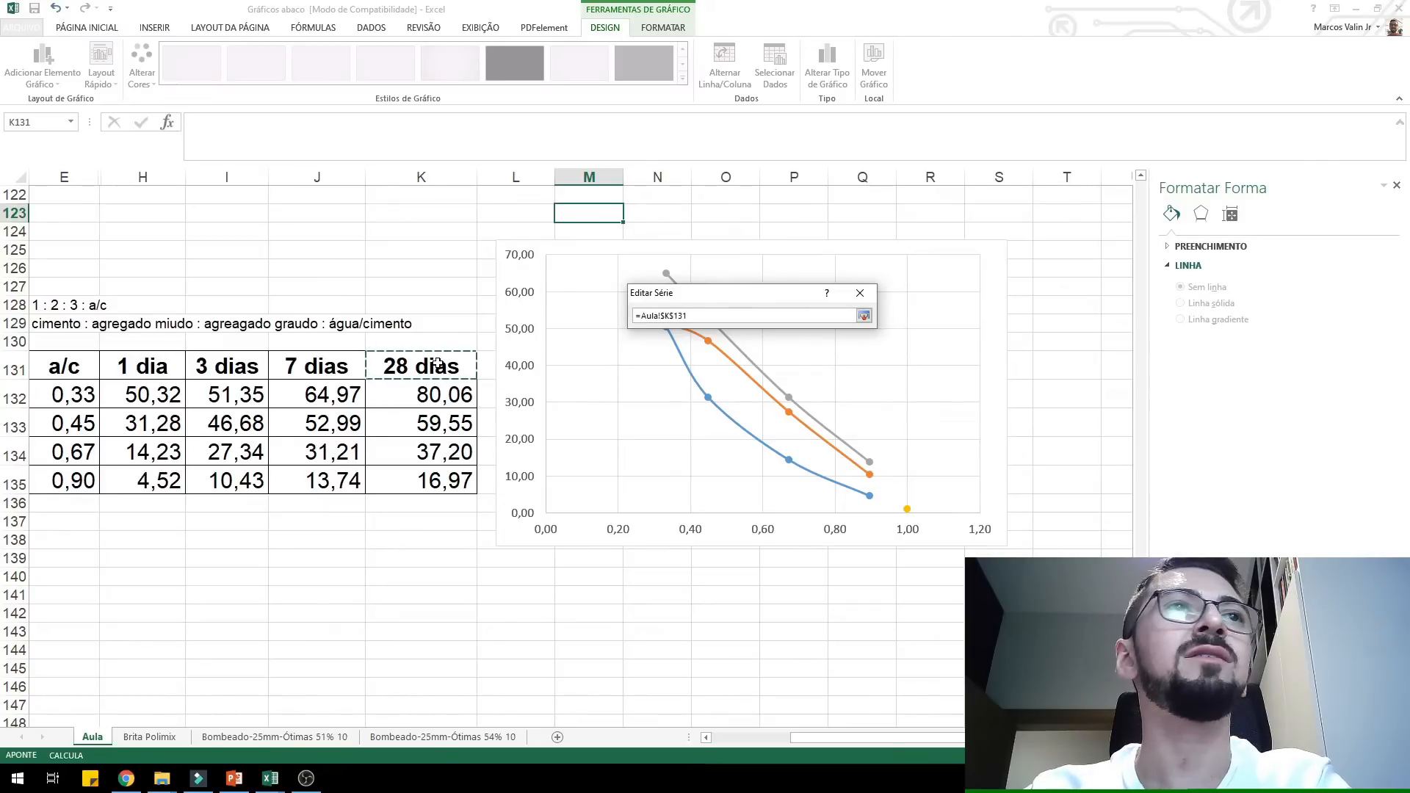
key(Return)
click(770, 362)
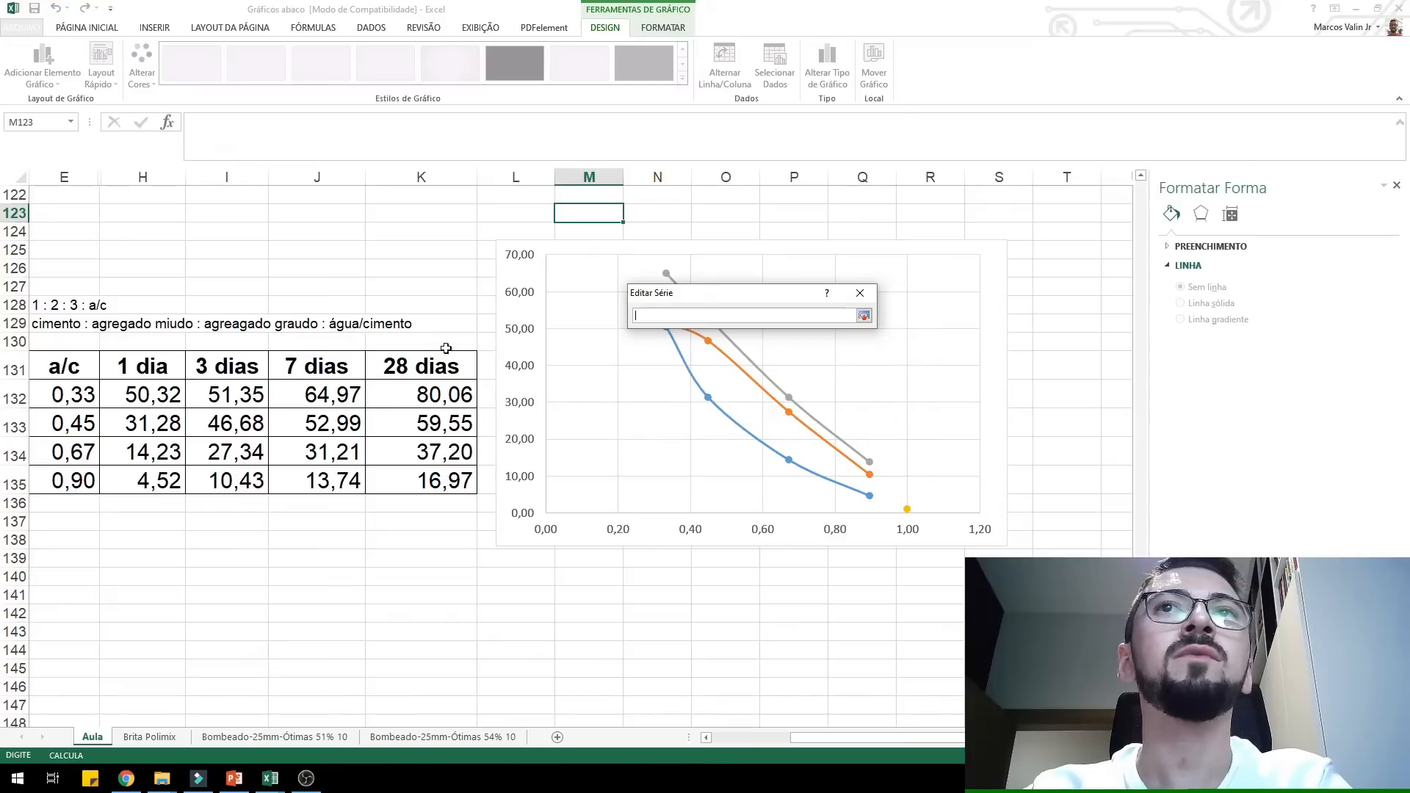
drag(74, 397, 79, 485)
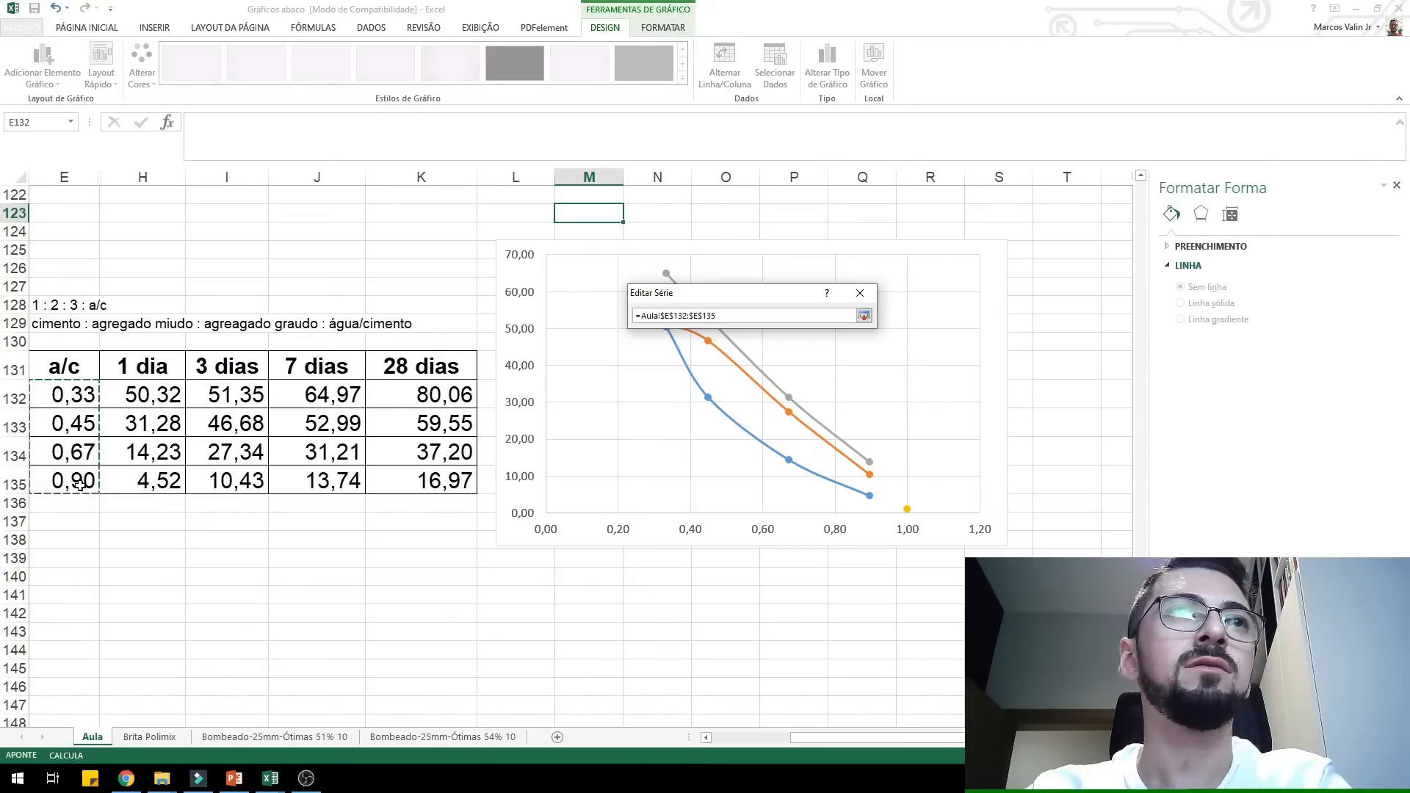
- Set the 28 dias series' Y values to K132:K135 and apply the chart's data source
click(769, 394)
drag(459, 394, 455, 481)
key(Return)
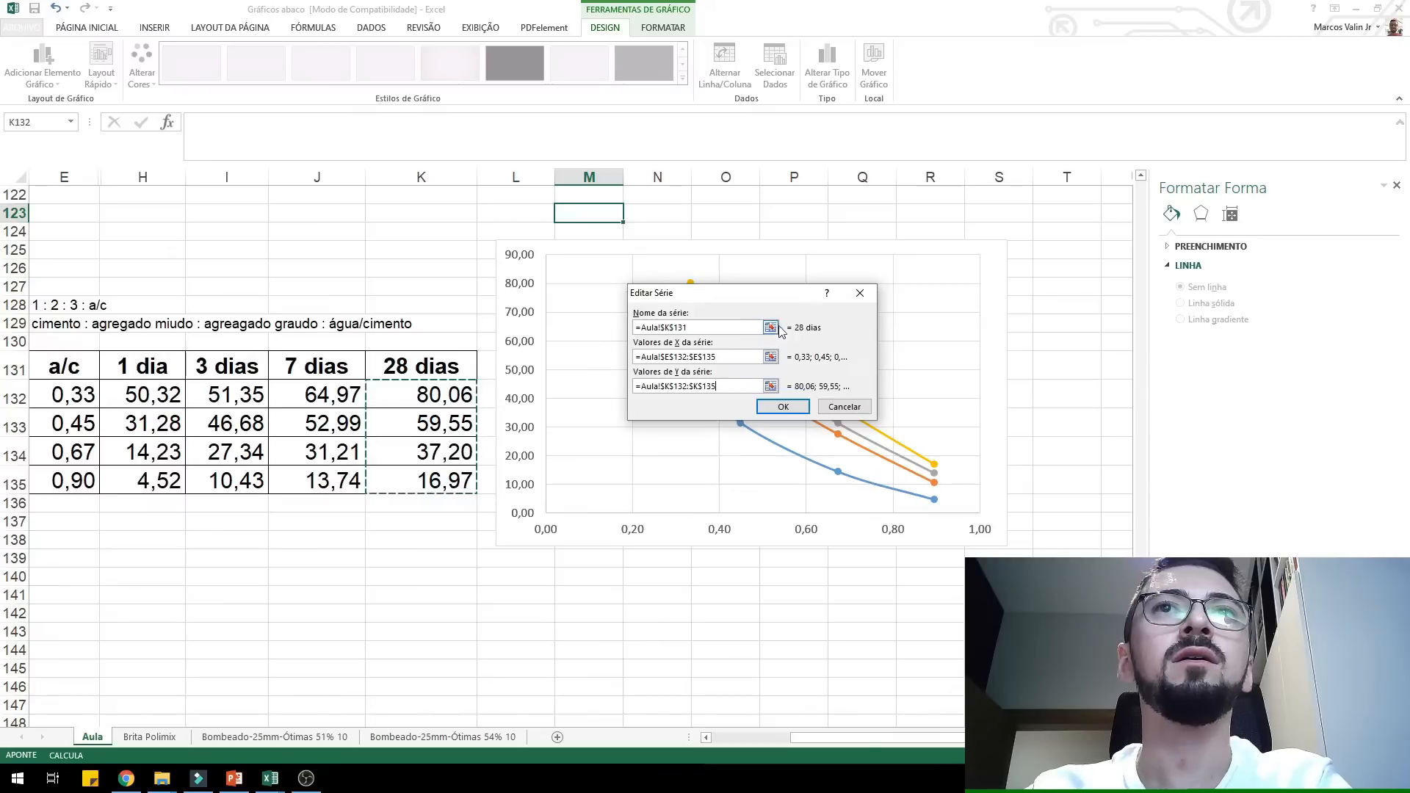
click(784, 409)
click(878, 453)
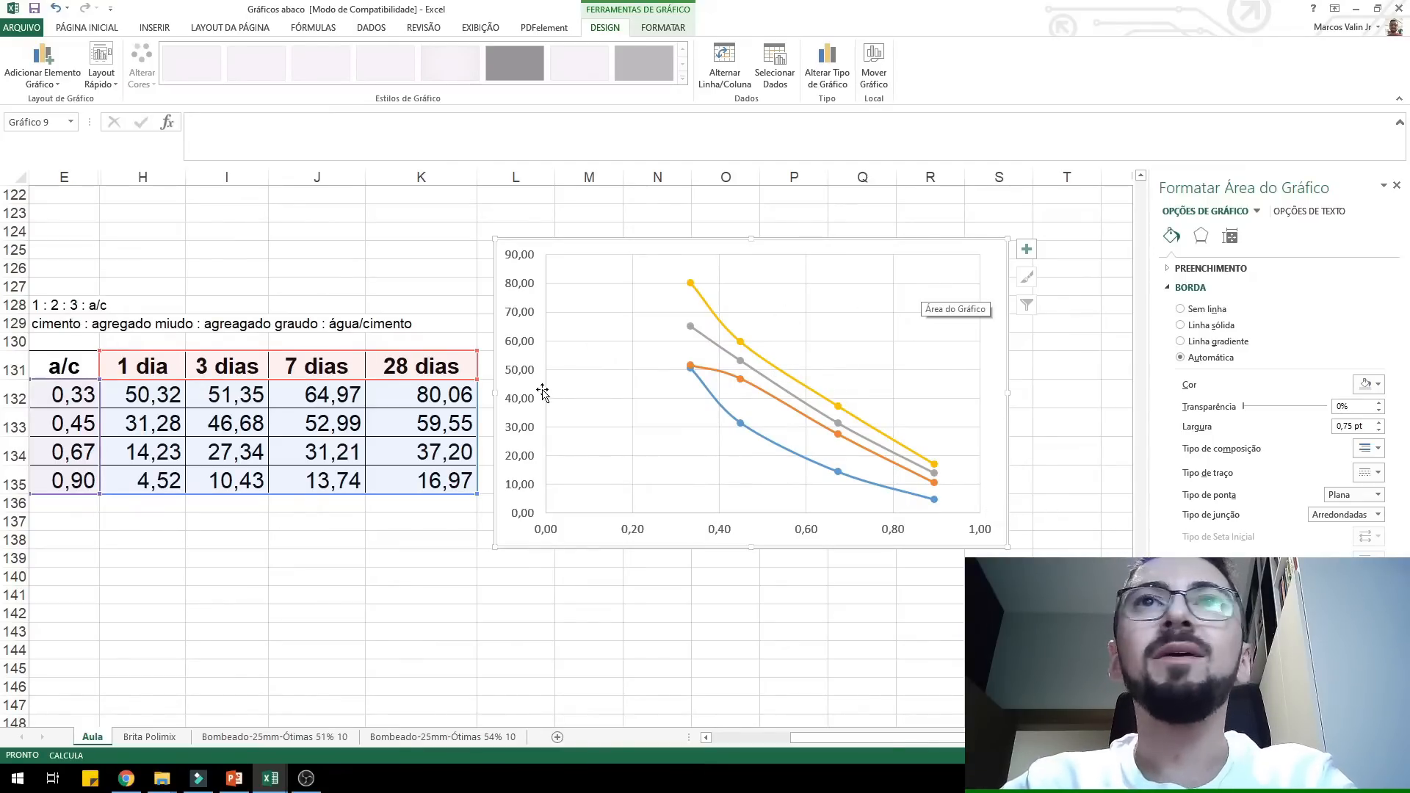
- Set the minimum bound of the chart's horizontal axis to 0,3
click(577, 366)
click(577, 542)
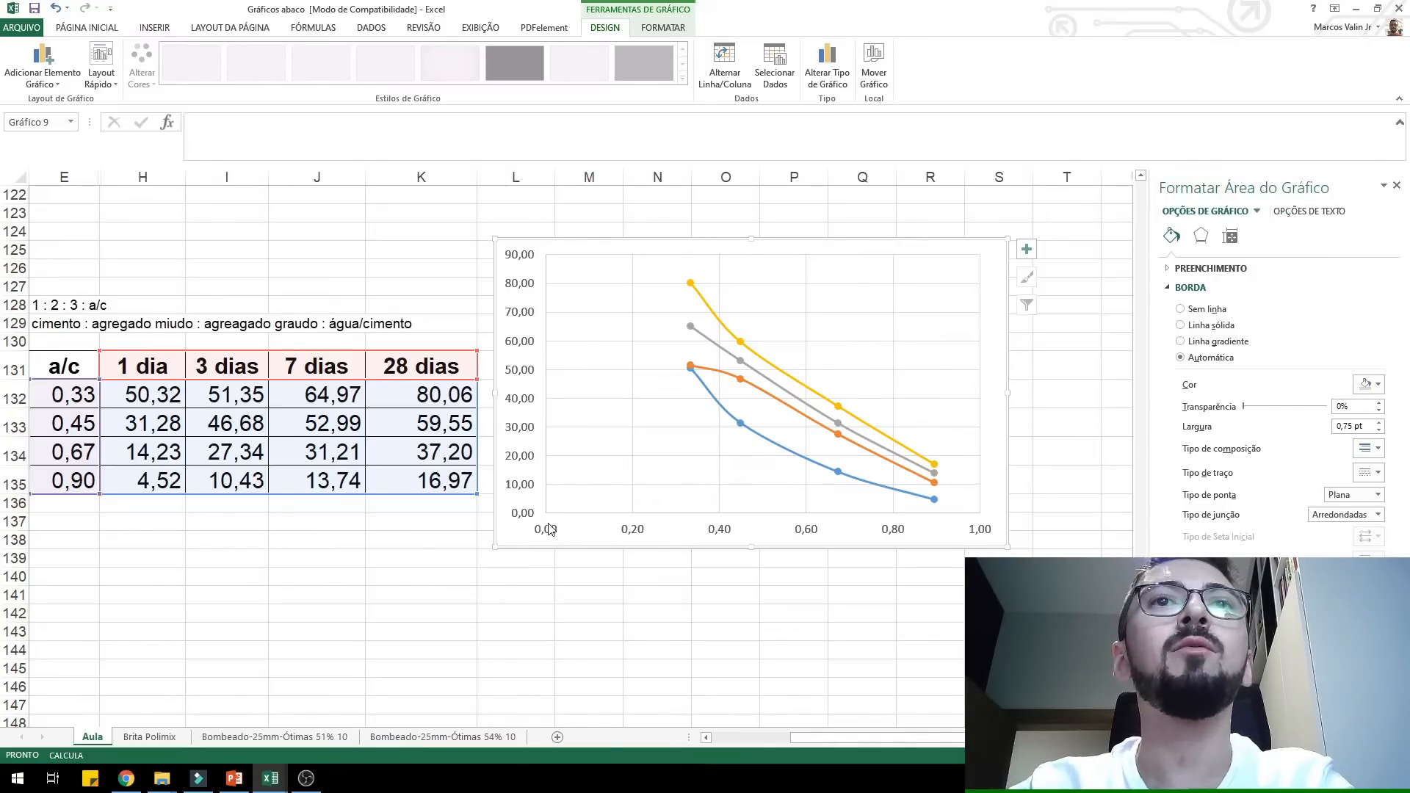
click(551, 529)
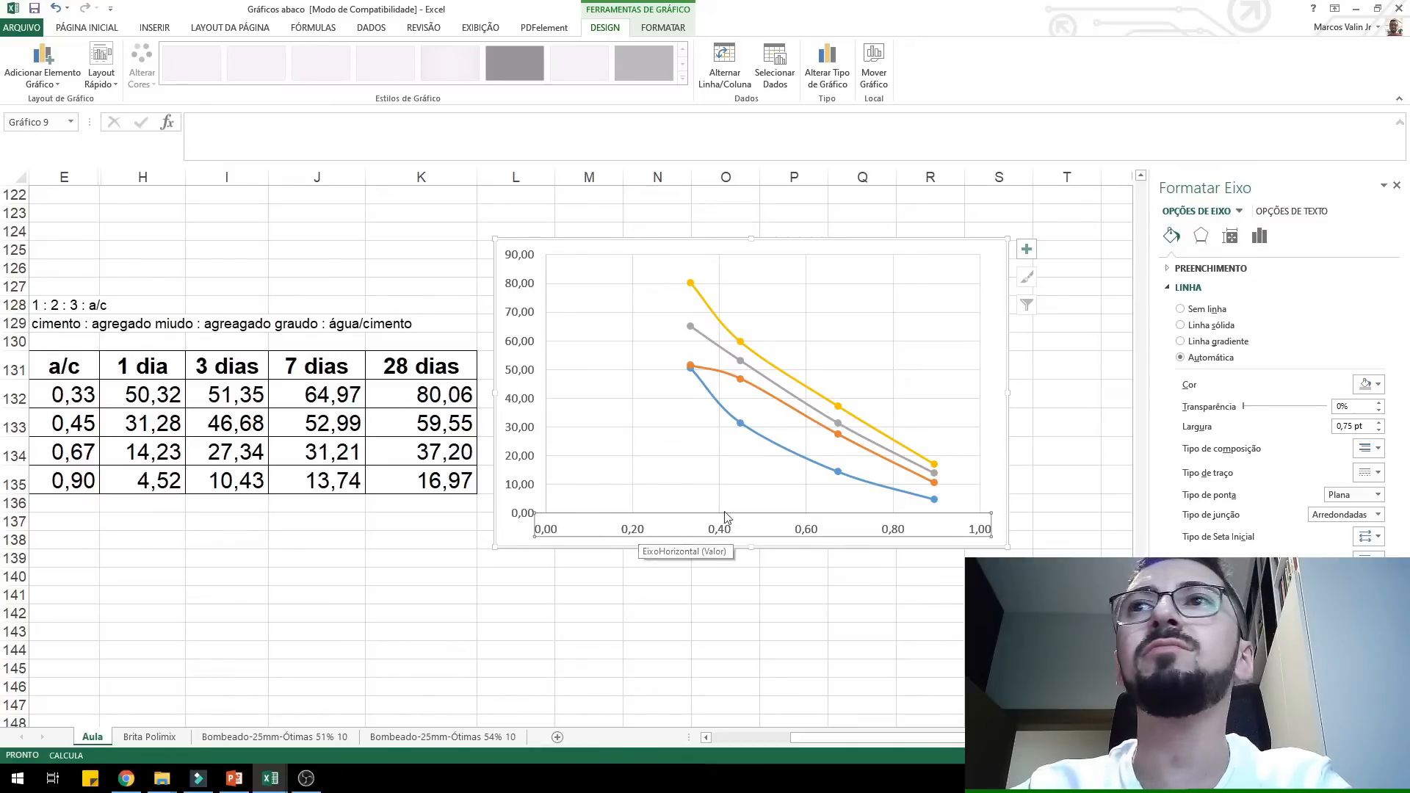
click(539, 393)
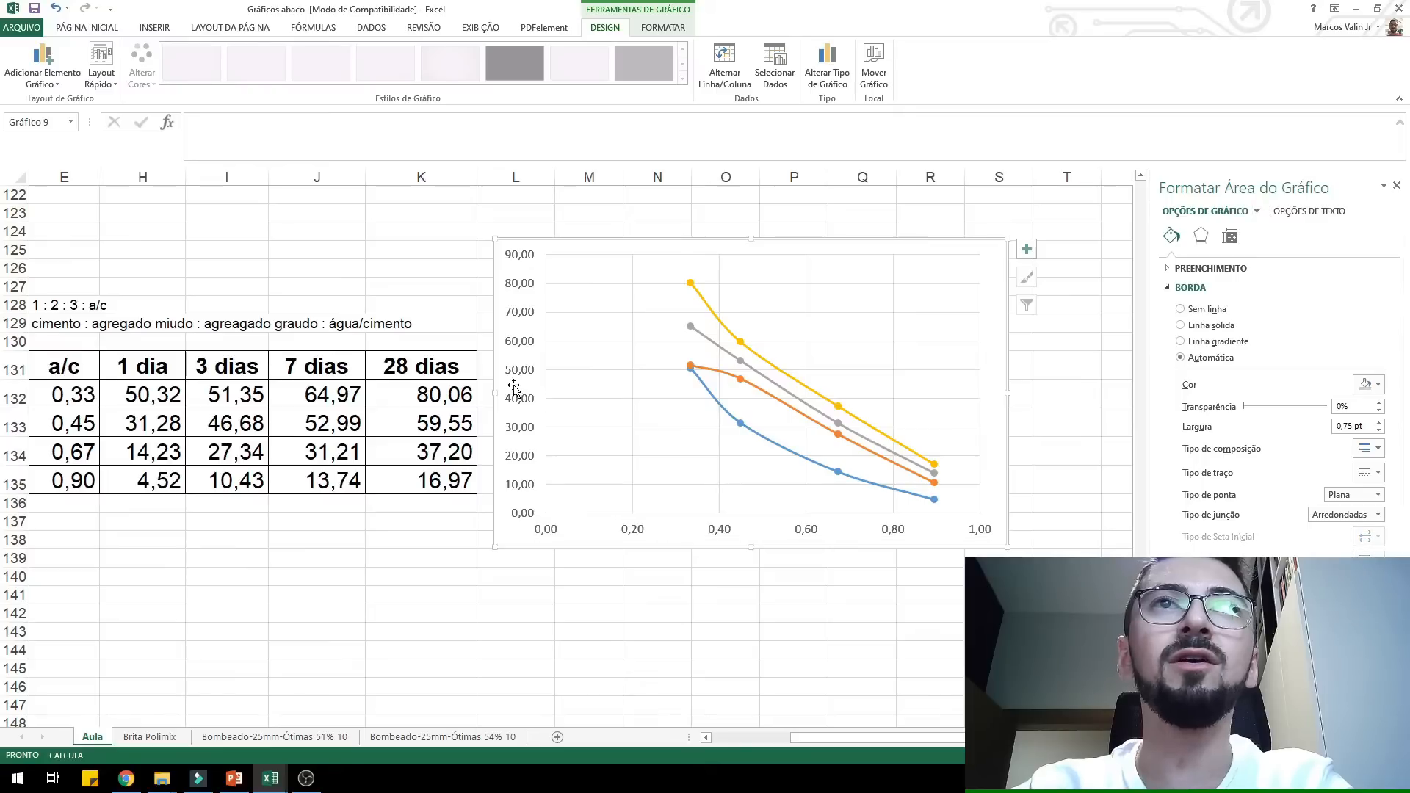
click(549, 534)
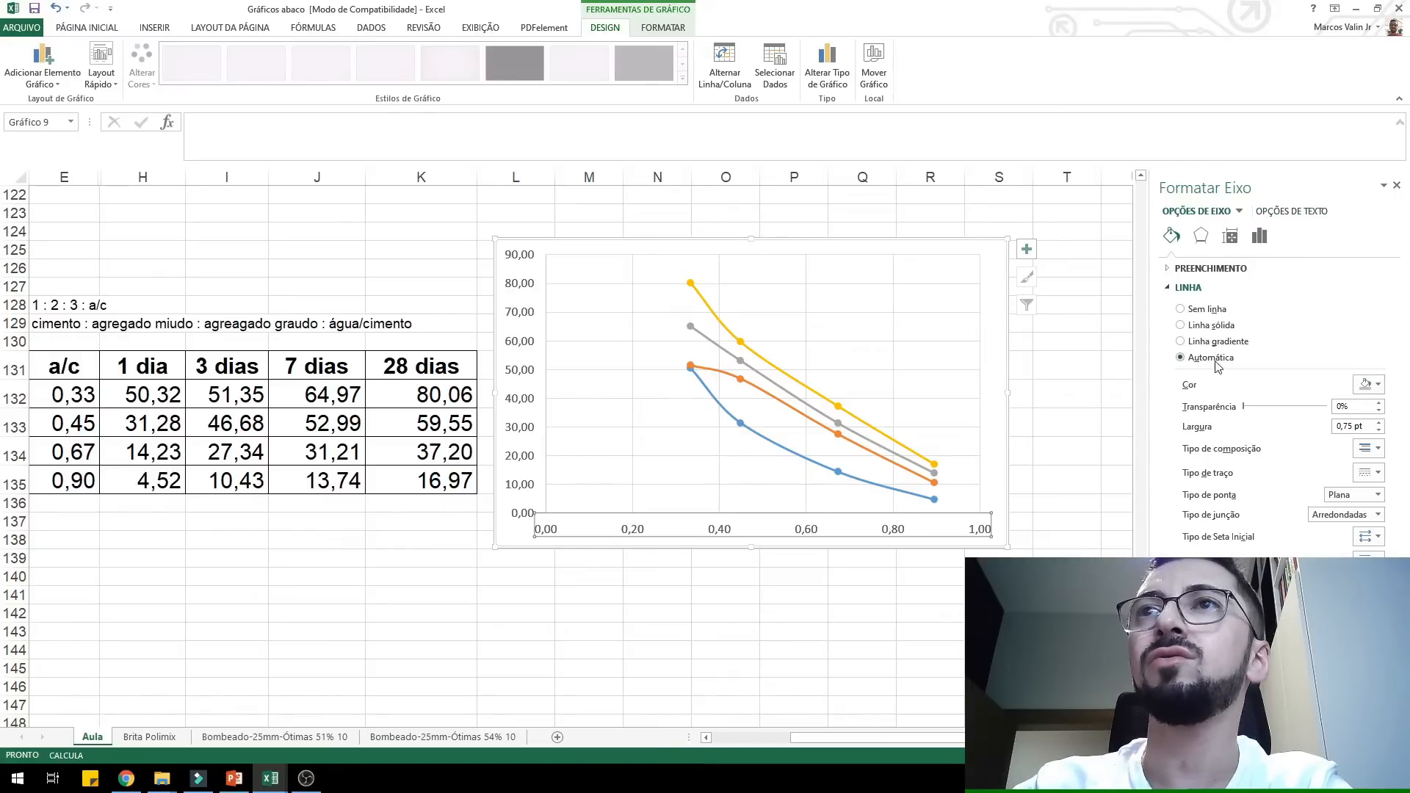
click(1260, 237)
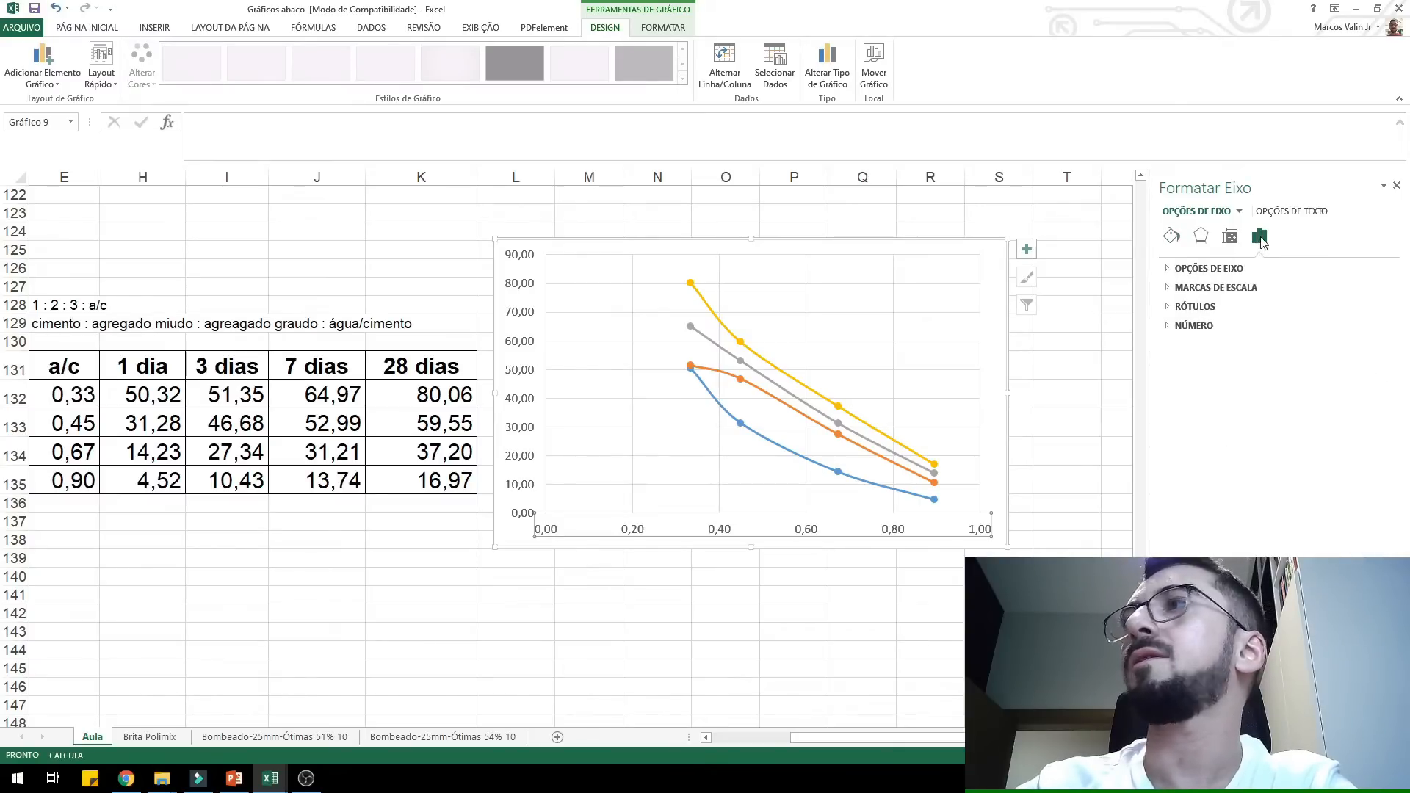
click(1207, 268)
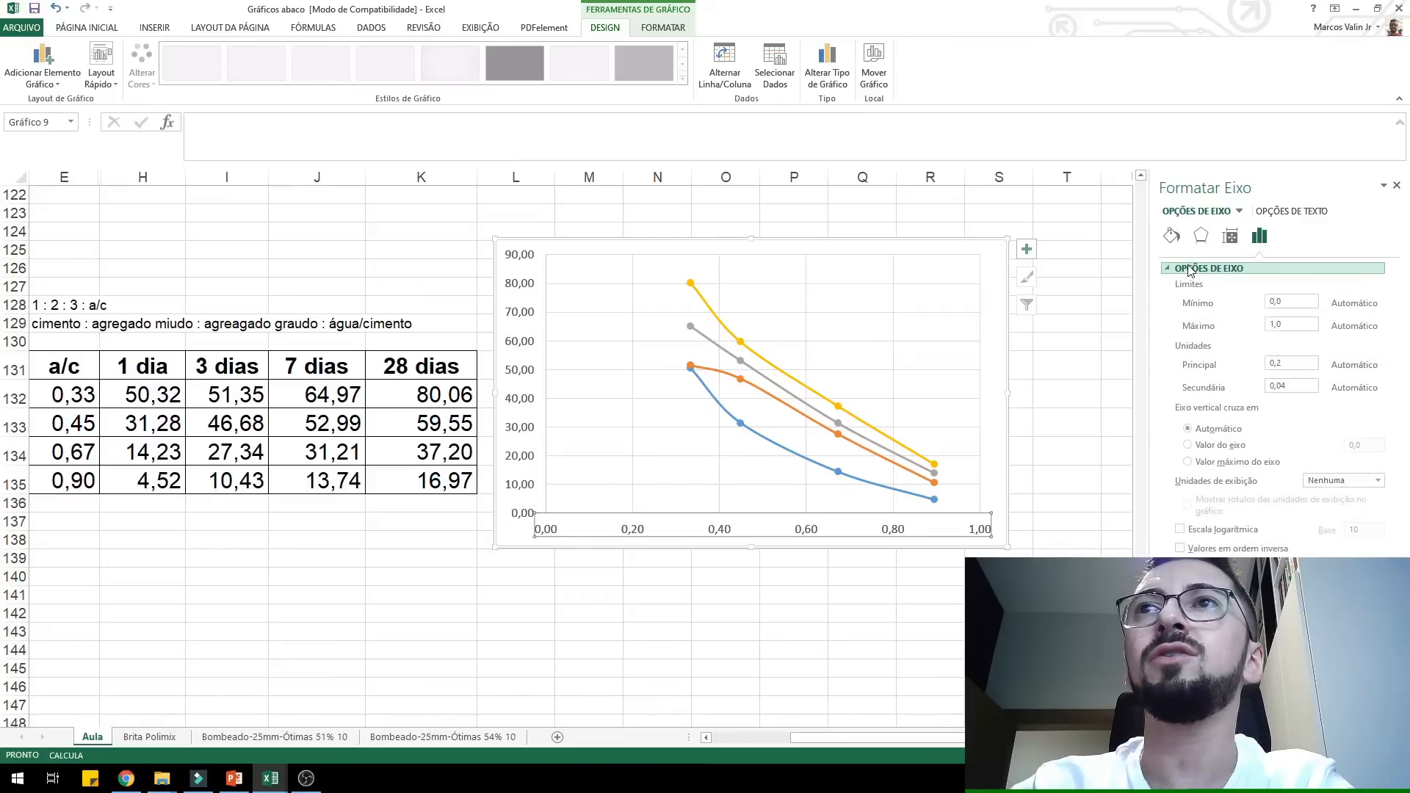
drag(1296, 305, 1238, 306)
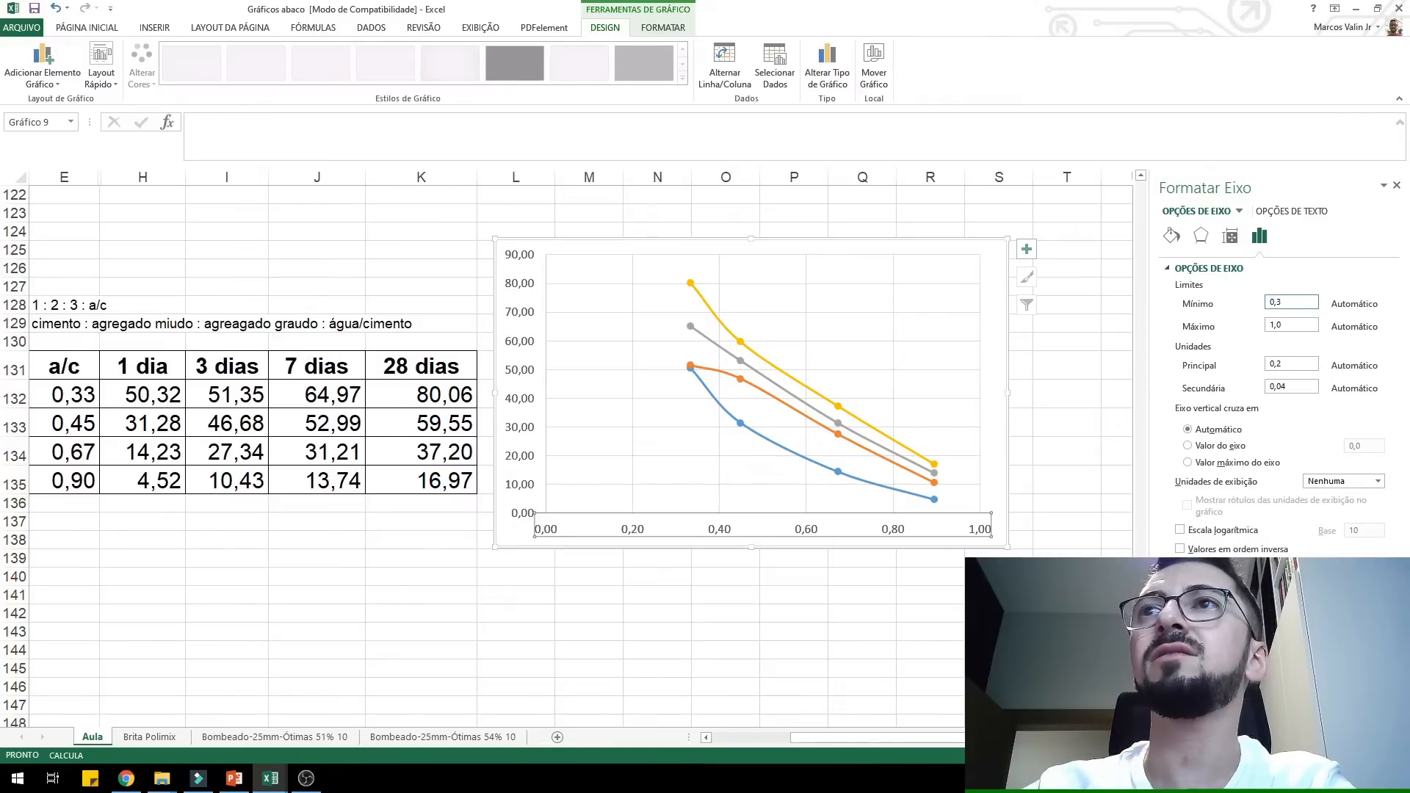
- Set the maximum bound of the chart's horizontal axis to 0,95
click(1298, 327)
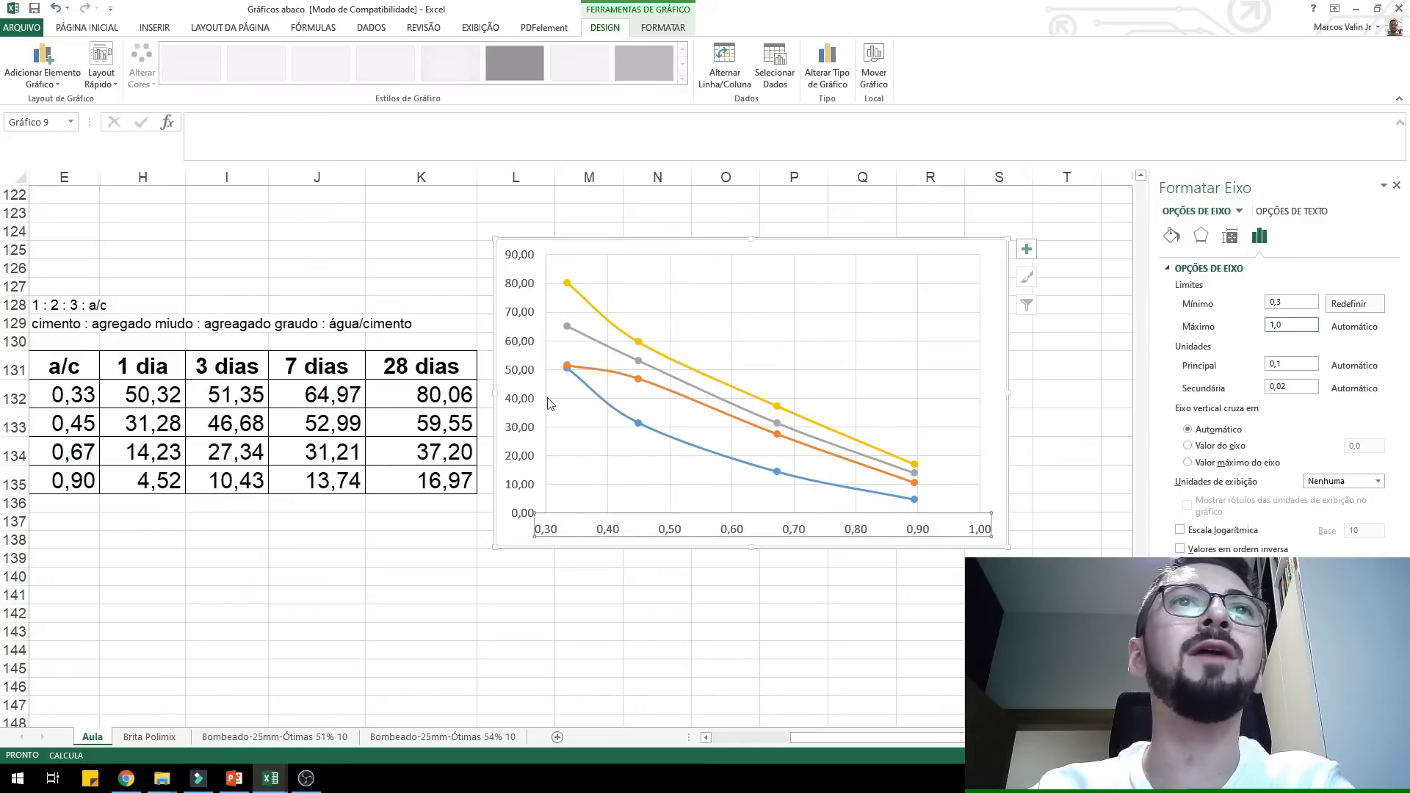
key(BackSpace)
key(BackSpace)
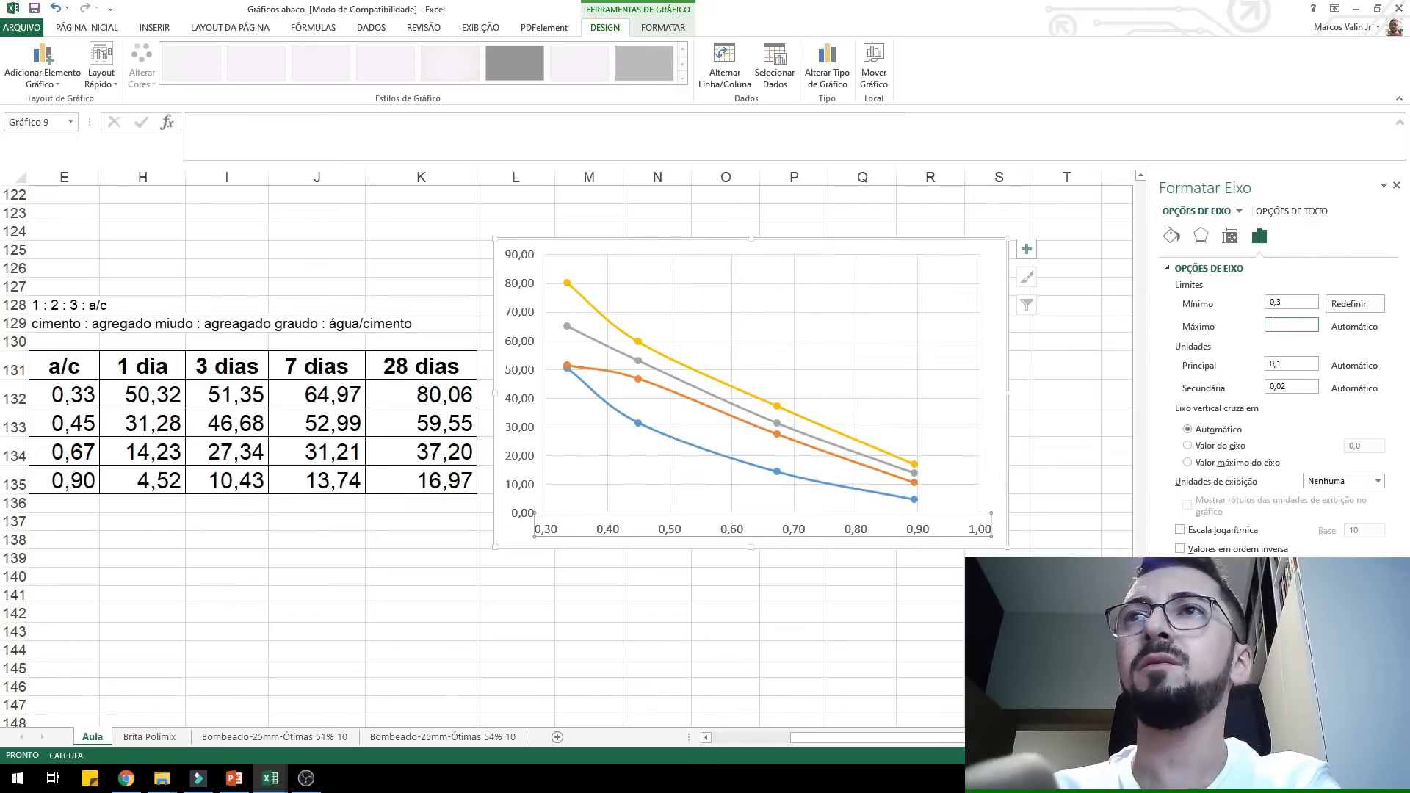
text(0,95)
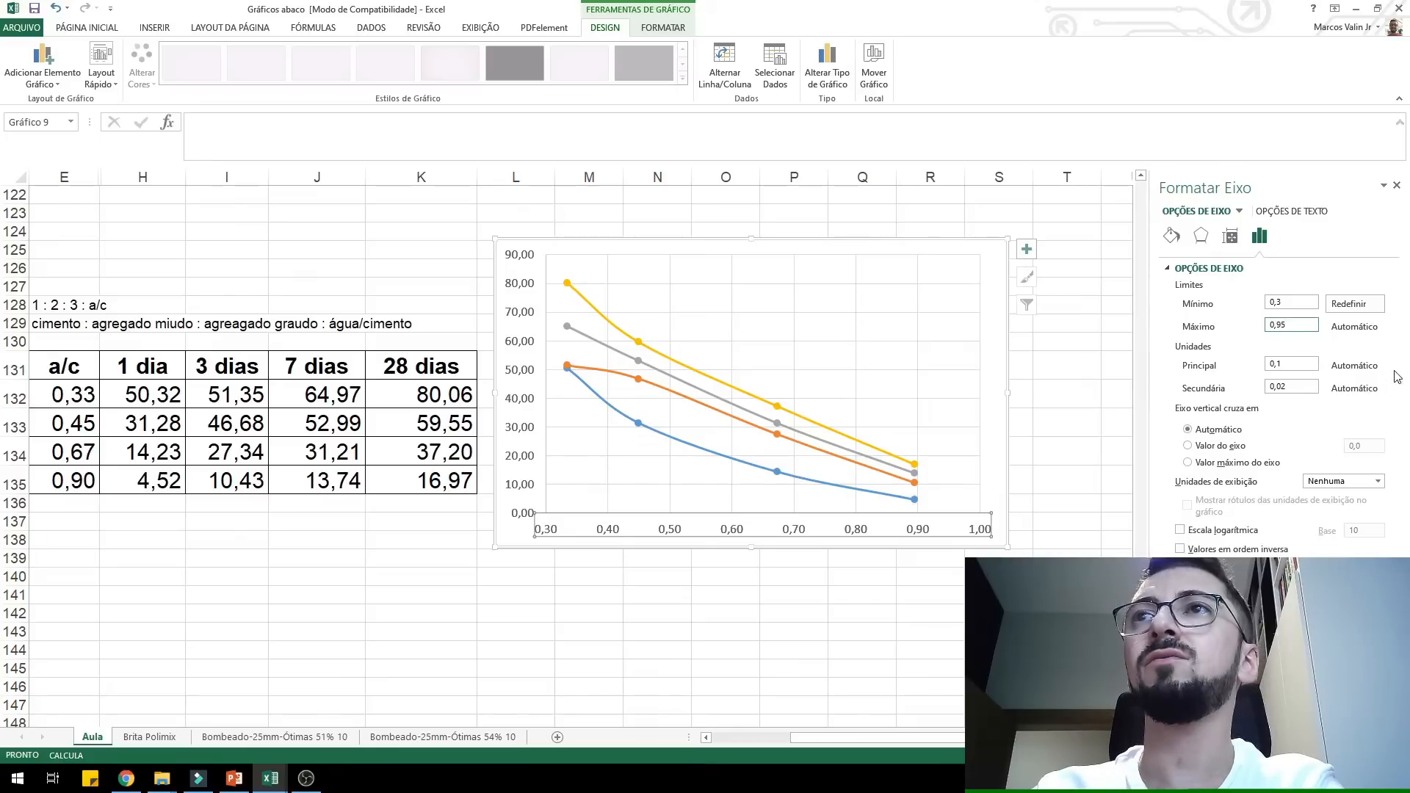
click(1305, 302)
- Try a major unit of 0,5 and a different minor unit on the chart's horizontal axis
click(1305, 361)
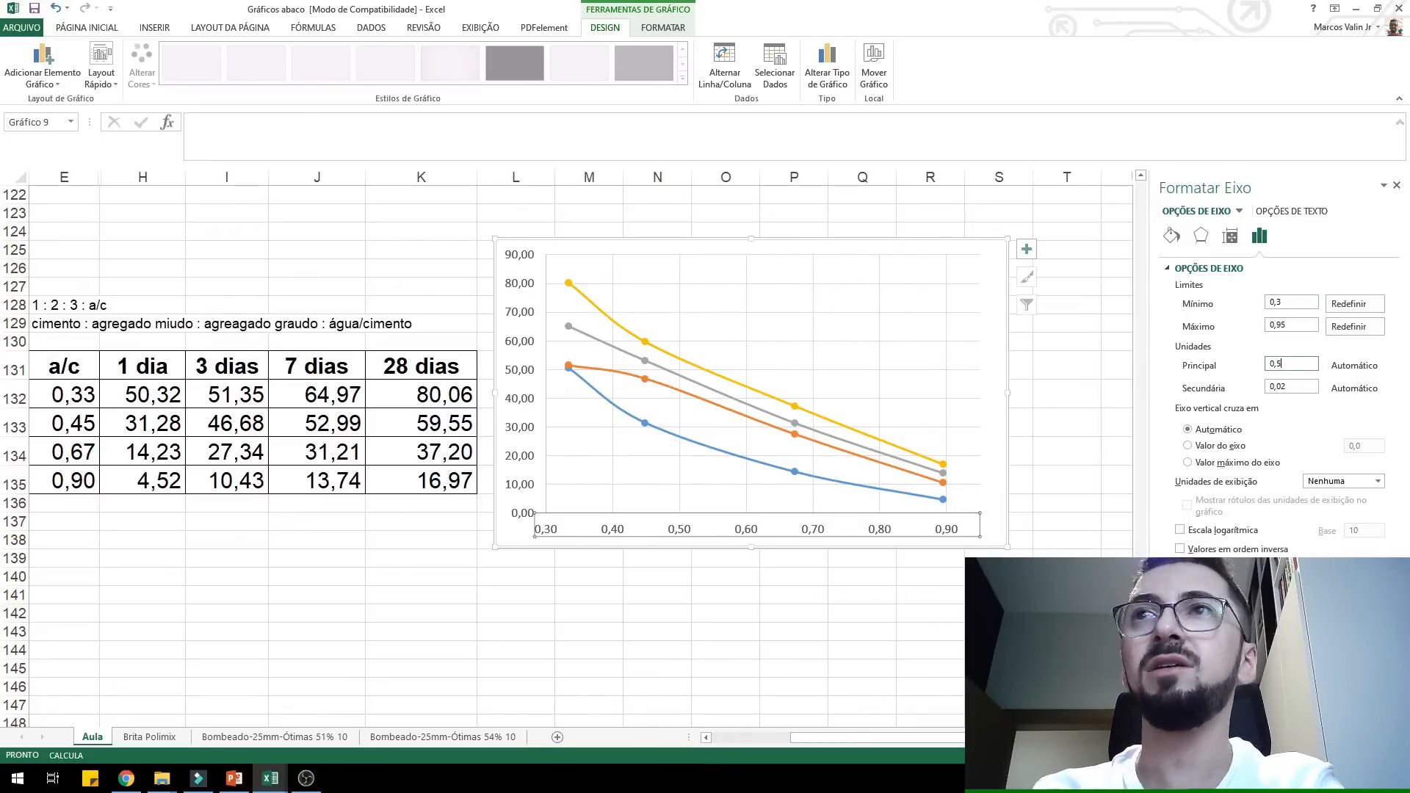
click(1302, 387)
key(BackSpace)
key(Return)
text(05)
click(1298, 364)
click(1301, 387)
key(BackSpace)
key(BackSpace)
text(5)
- Set the minor unit of the chart's horizontal axis to 0,01
click(1297, 363)
click(1298, 387)
text(01)
click(1291, 363)
click(1287, 388)
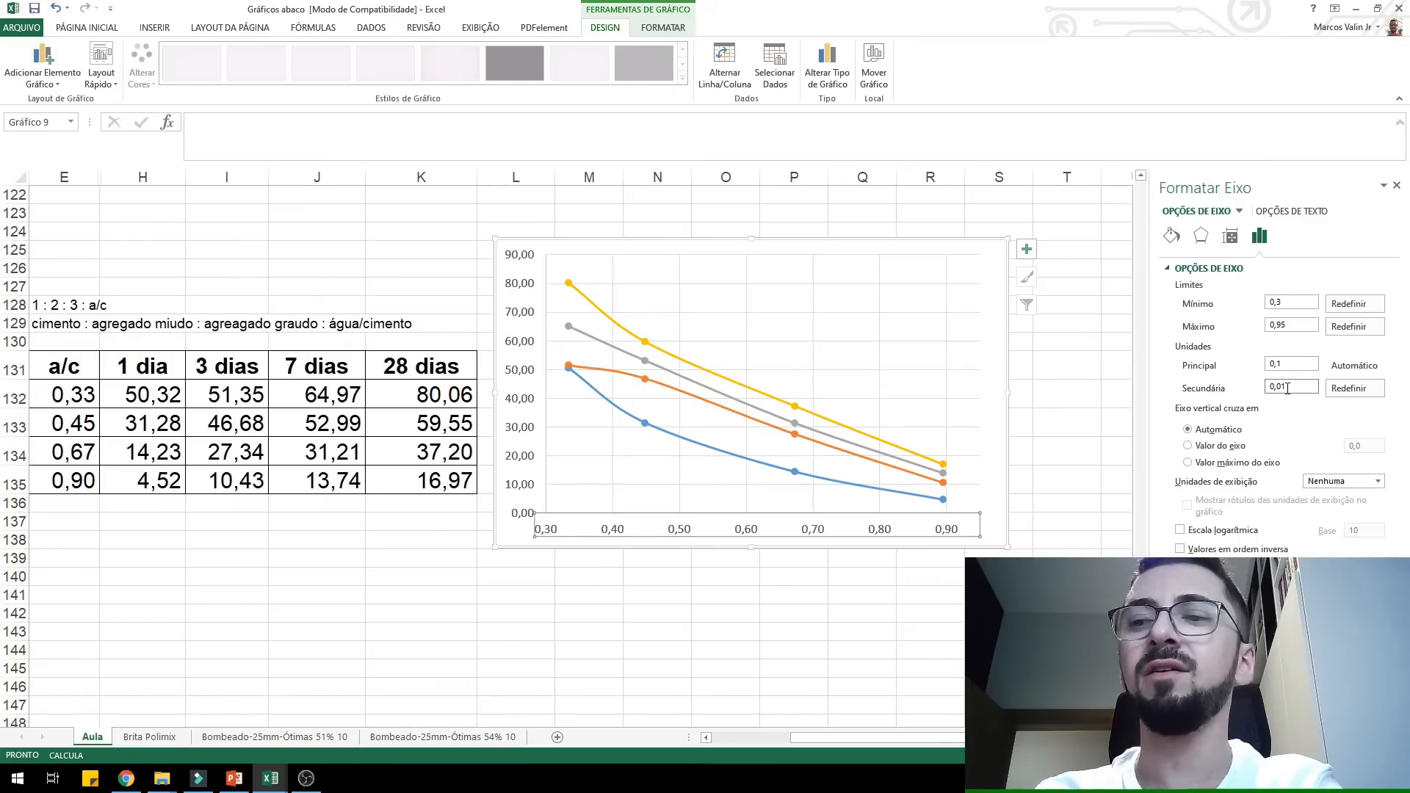
click(1294, 361)
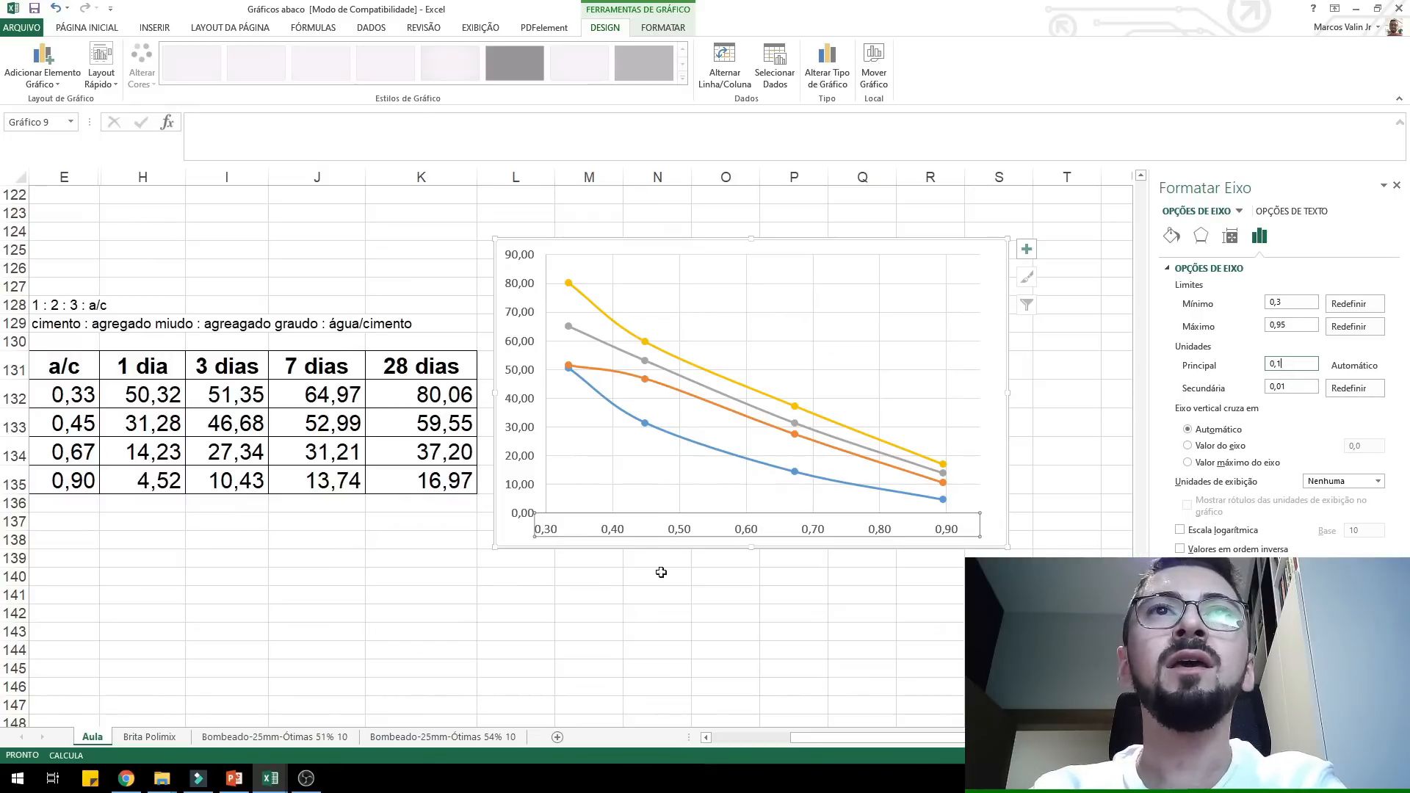
- Examine the a/c values in the table alongside the 28 dias results and the chart curves
click(515, 291)
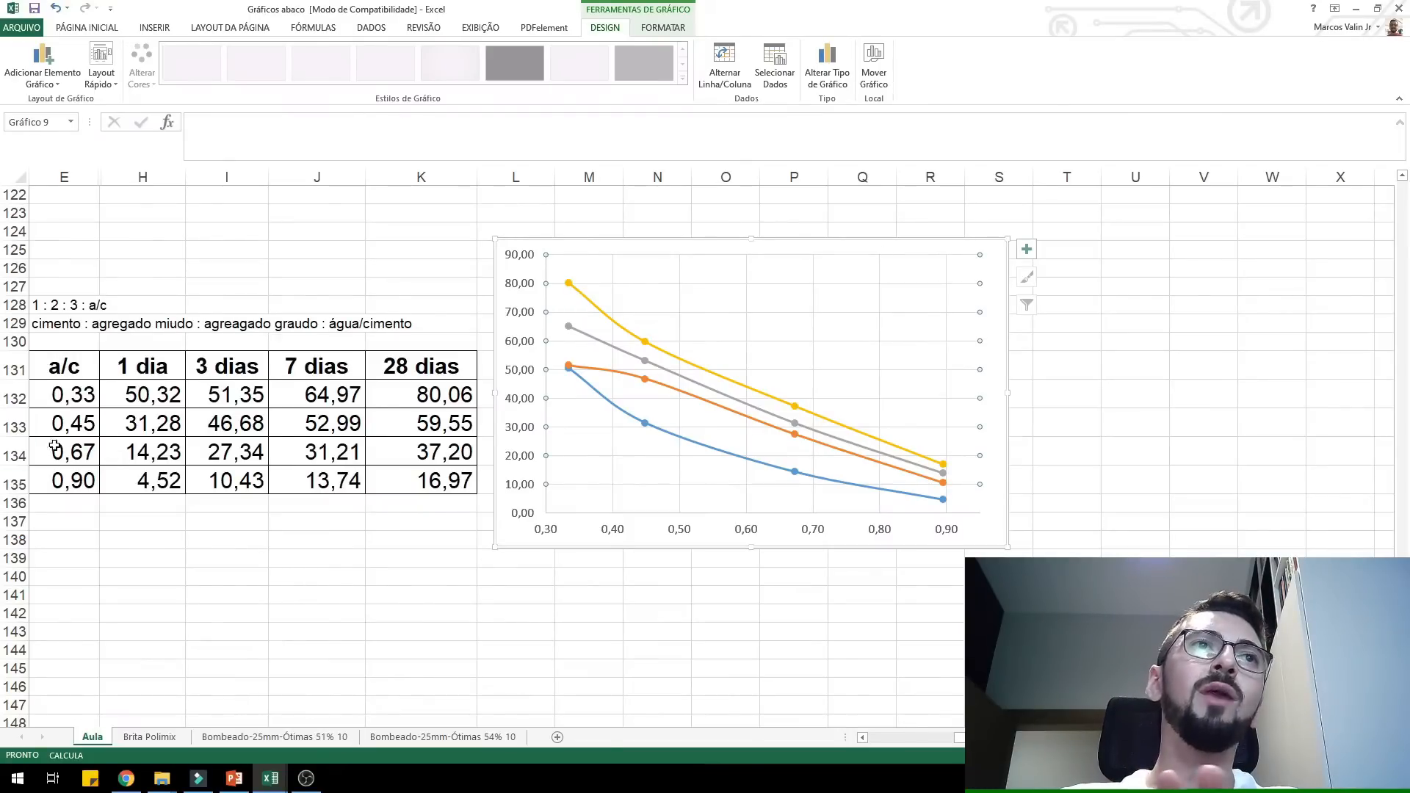
click(58, 391)
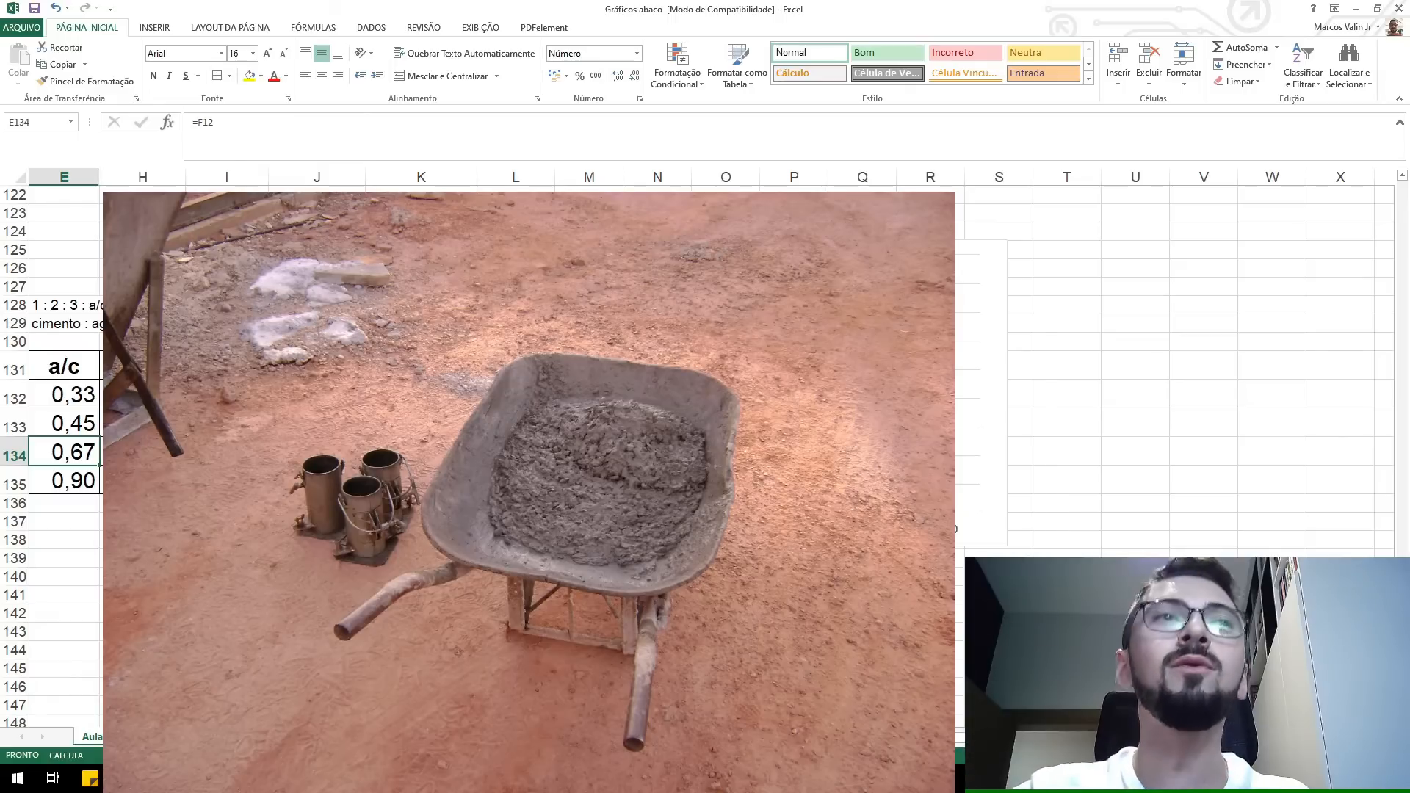
click(82, 476)
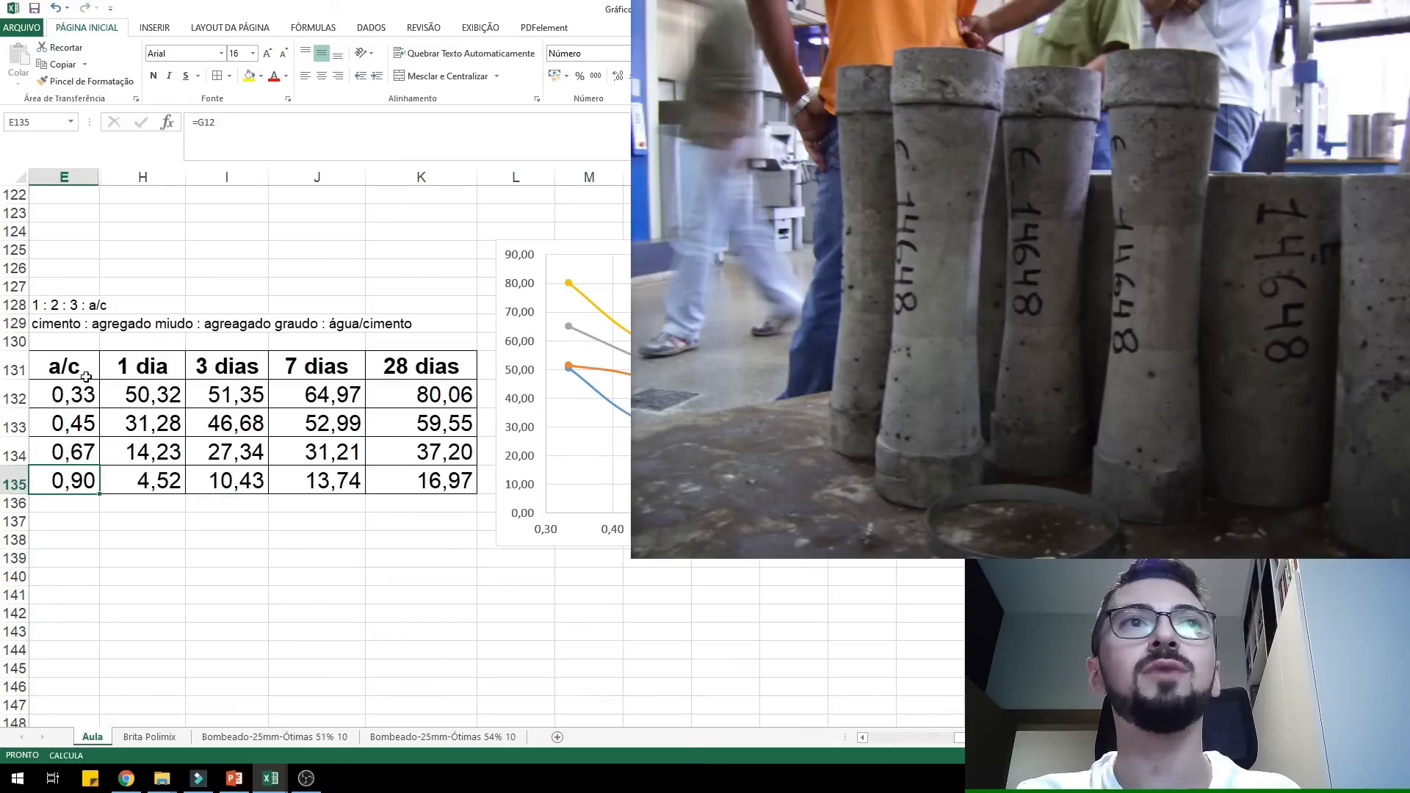
click(448, 484)
drag(449, 486, 896, 426)
click(999, 614)
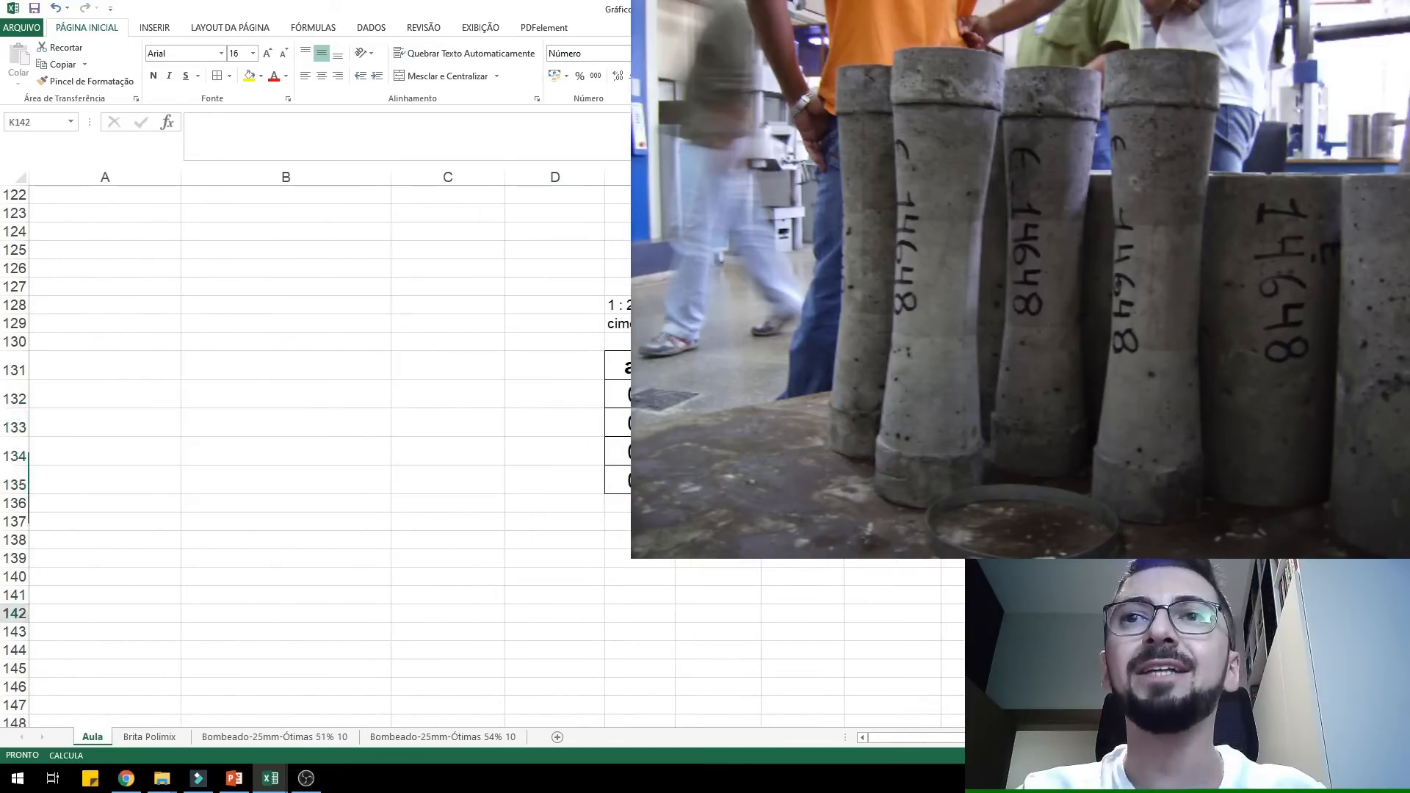
scroll(1202, 363, right, 7)
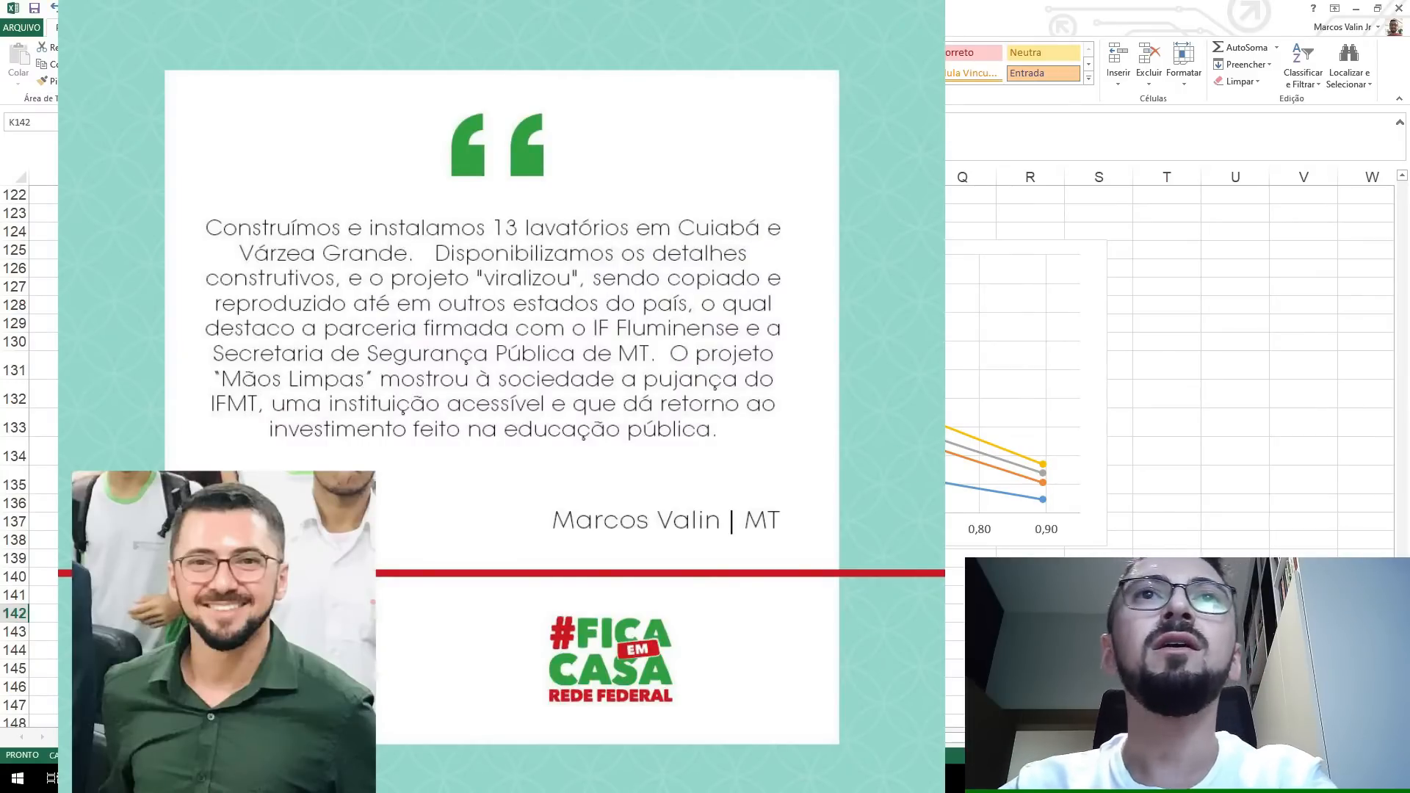
- Examine the 28 dias strengths for a/c 0,67 and 0,90 in the table against the curves in the chart
click(1083, 312)
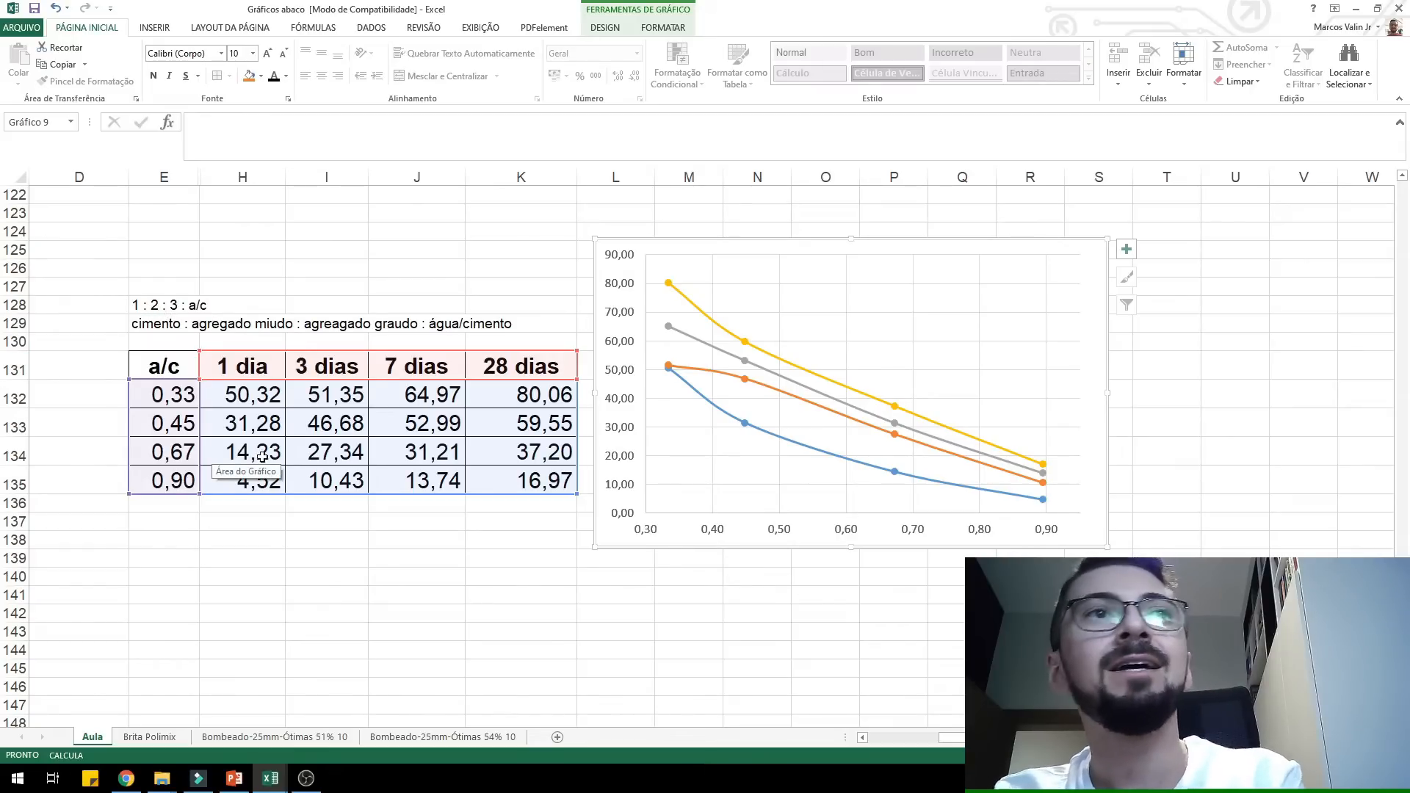
click(242, 540)
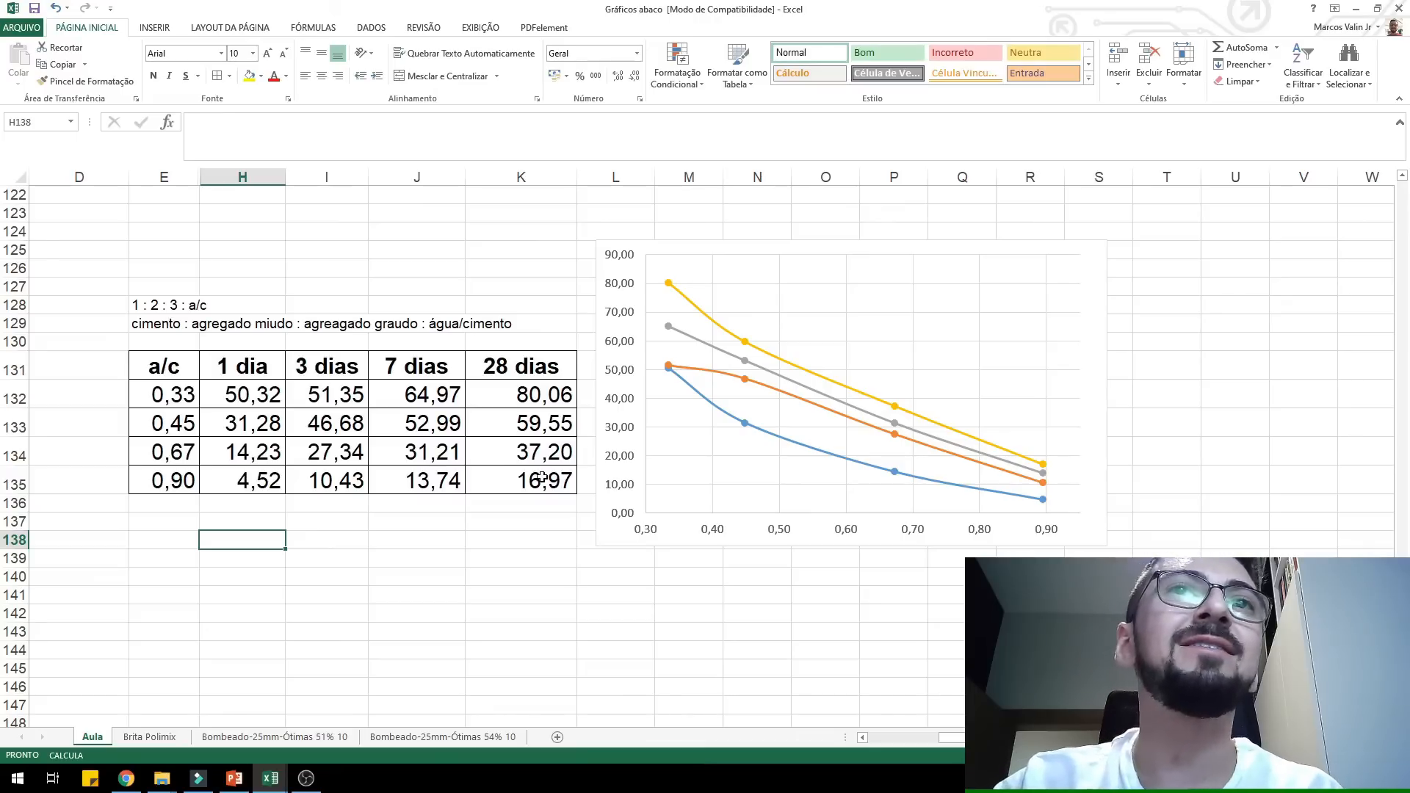
click(539, 477)
click(168, 451)
click(533, 457)
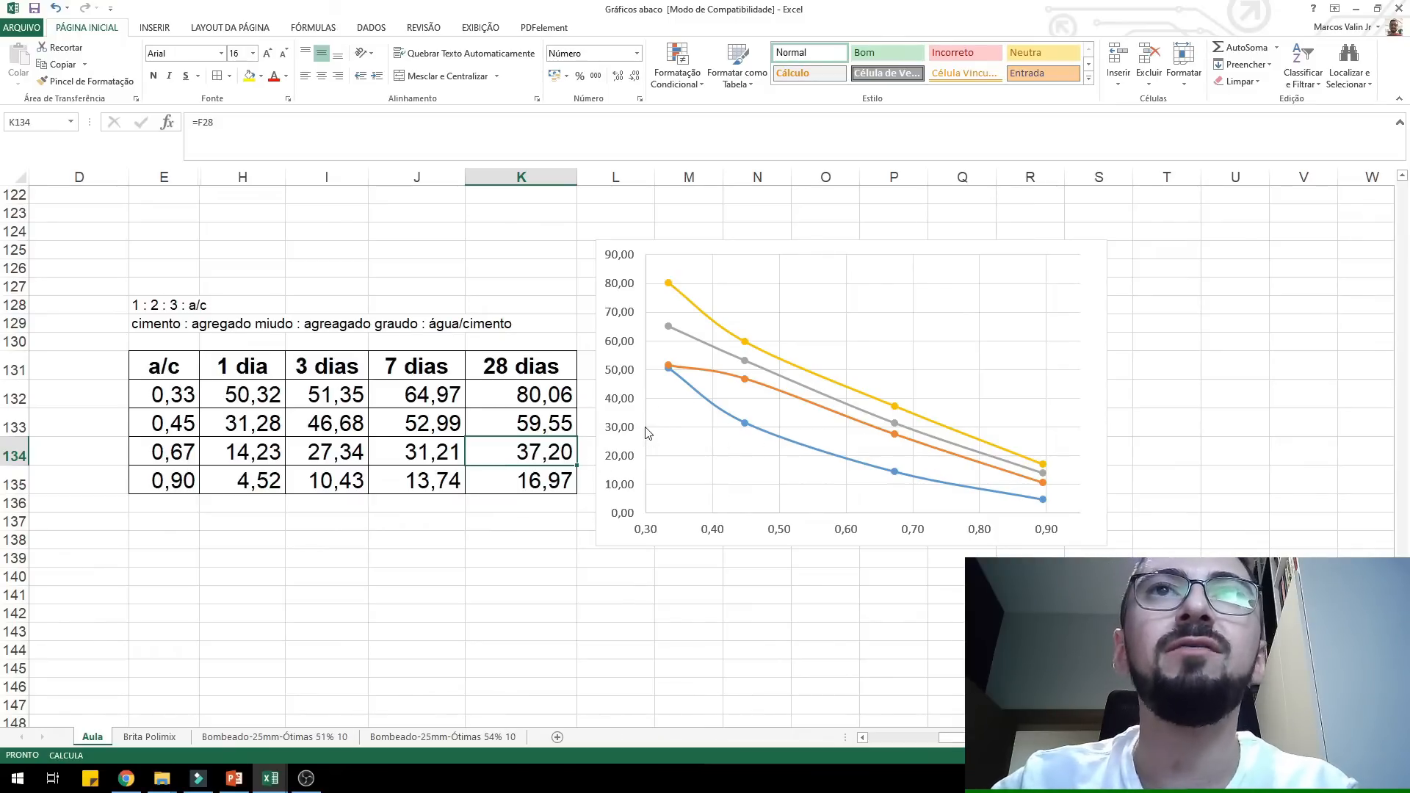
mouse_move(753, 428)
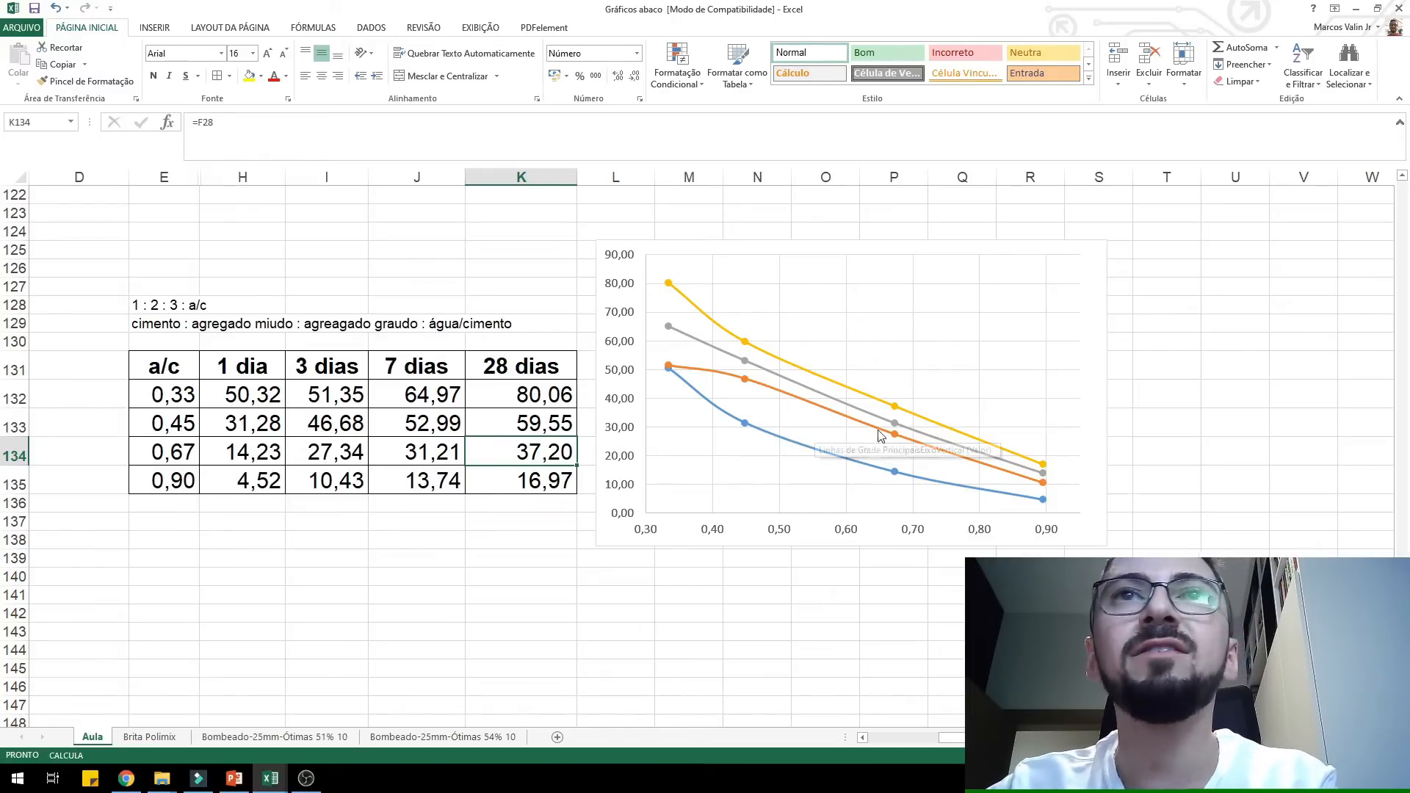
mouse_move(957, 438)
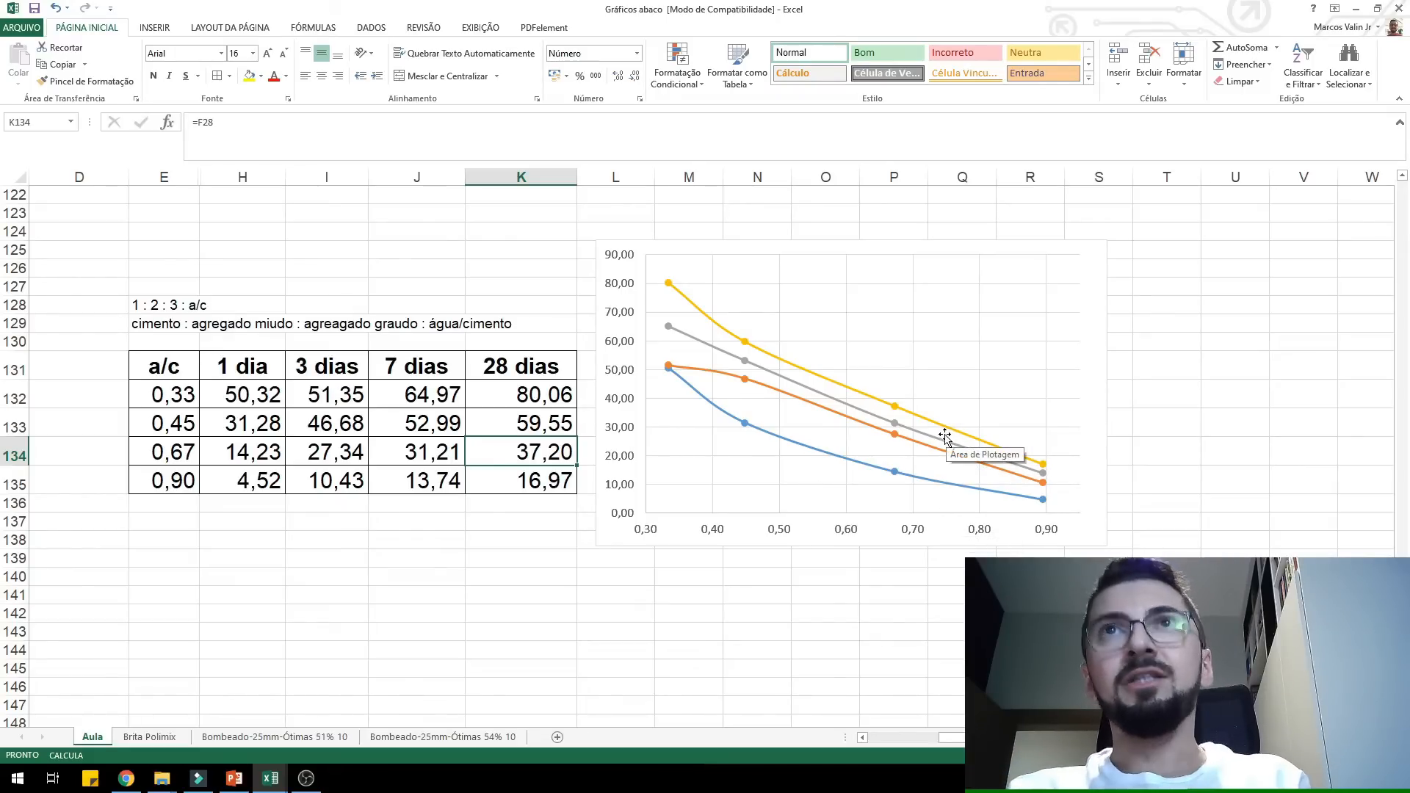
- Add a legend to the scatter chart
click(1083, 393)
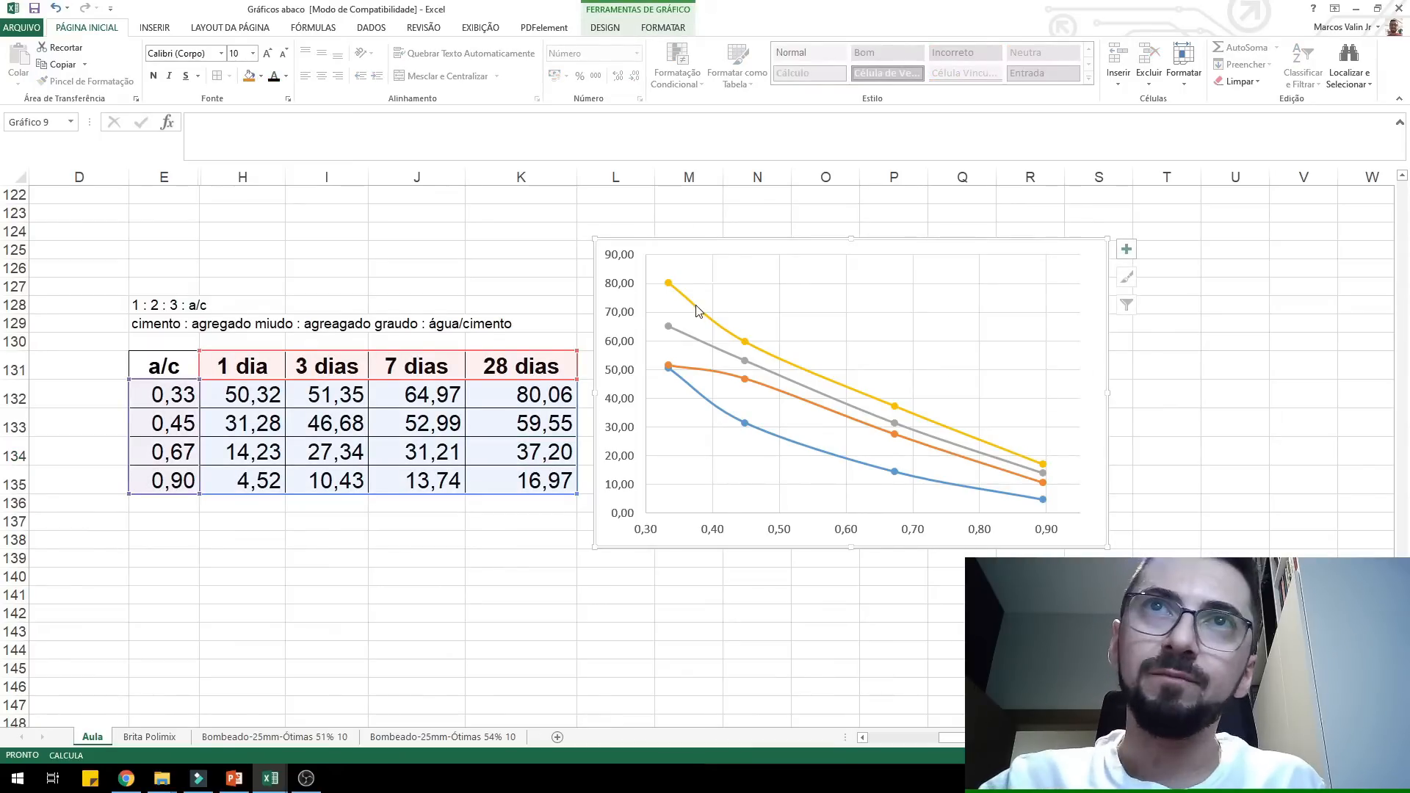
click(1130, 254)
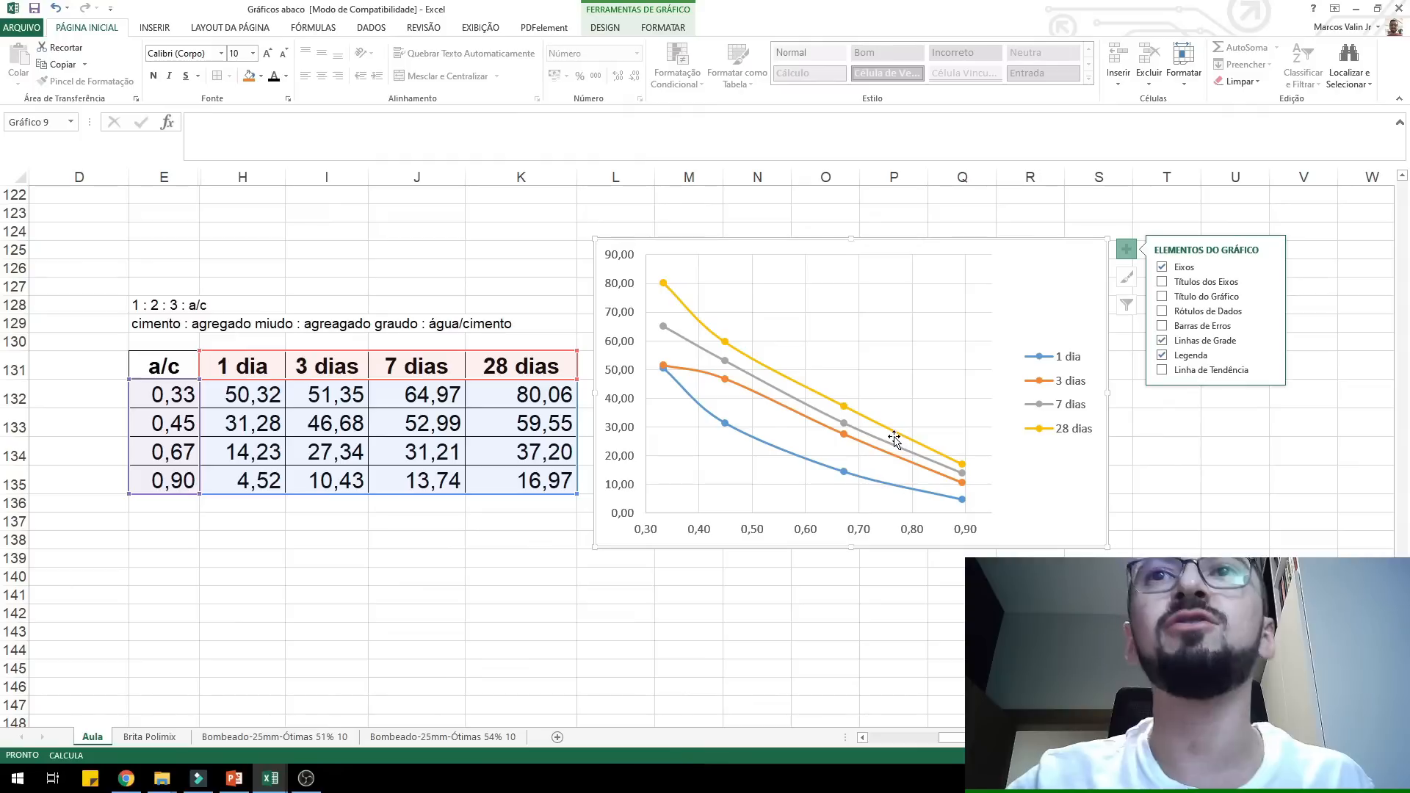
- Add a trendline to the 1 dia series in the chart
mouse_move(778, 451)
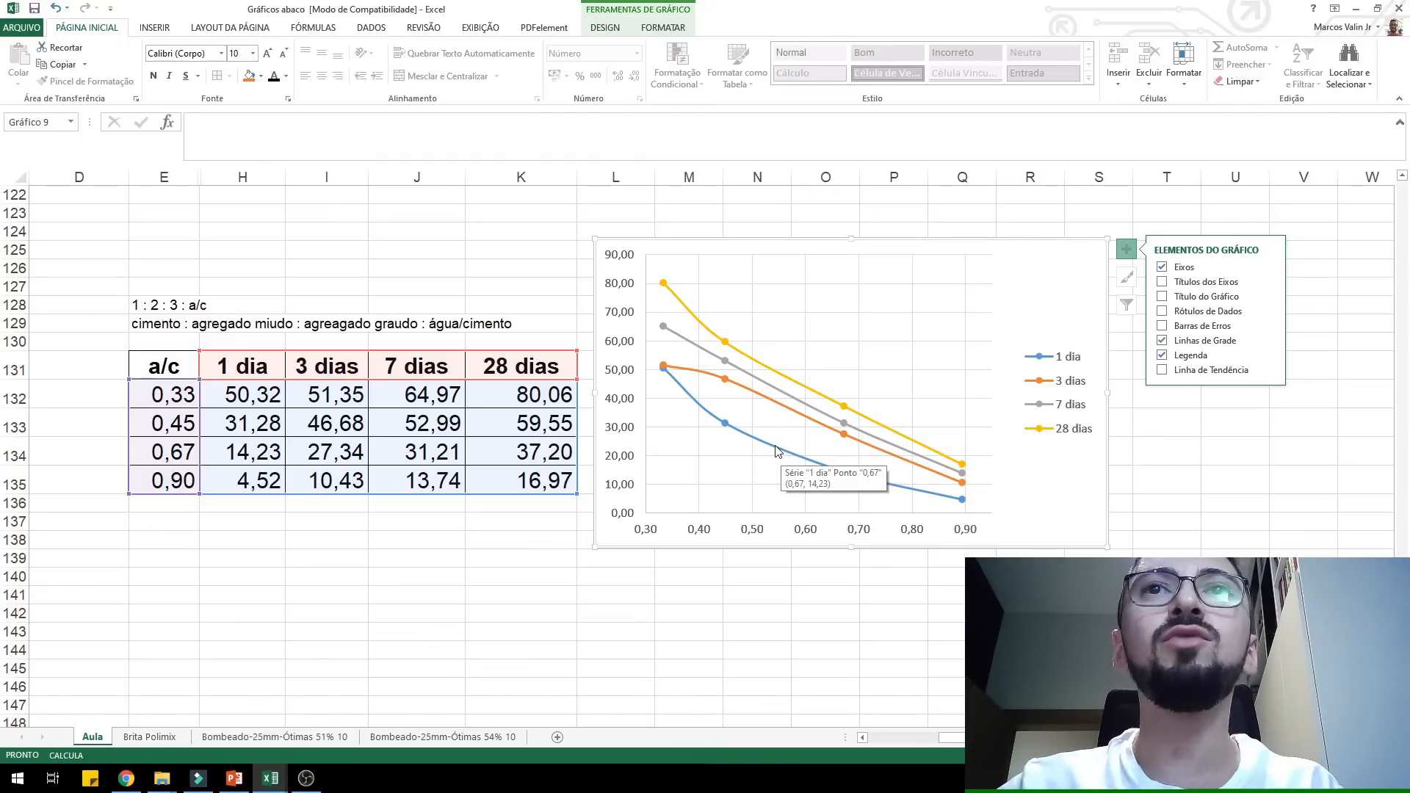
click(768, 449)
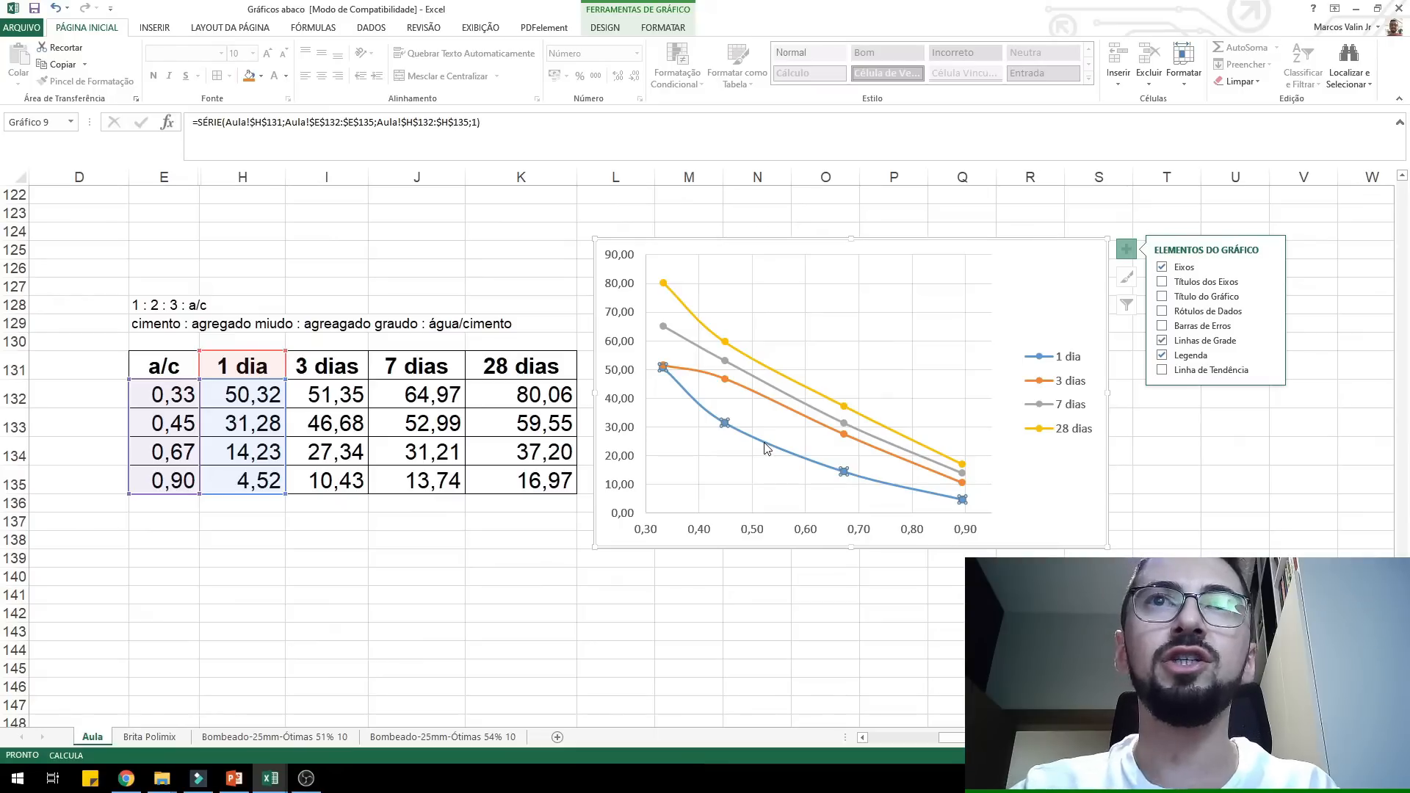
mouse_move(746, 440)
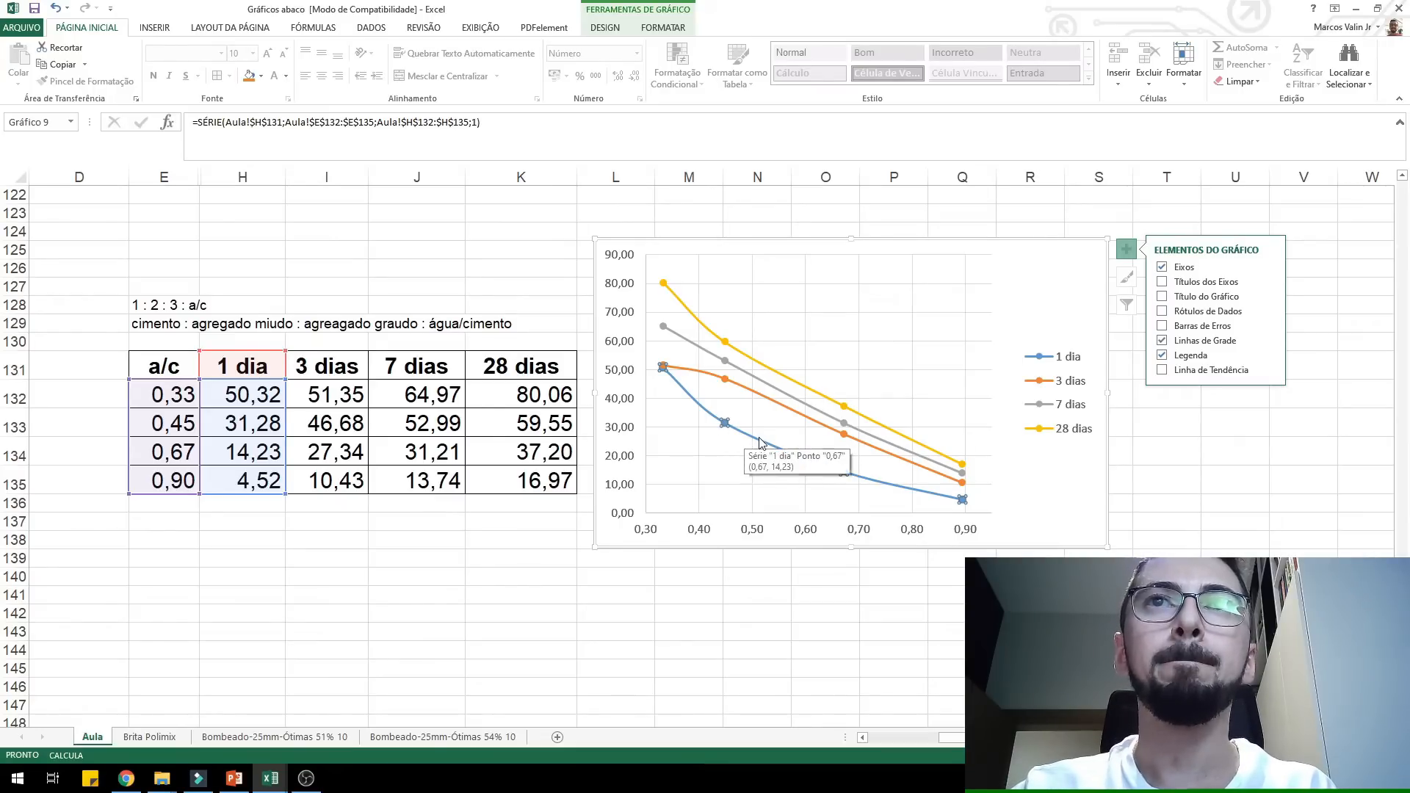
click(762, 449)
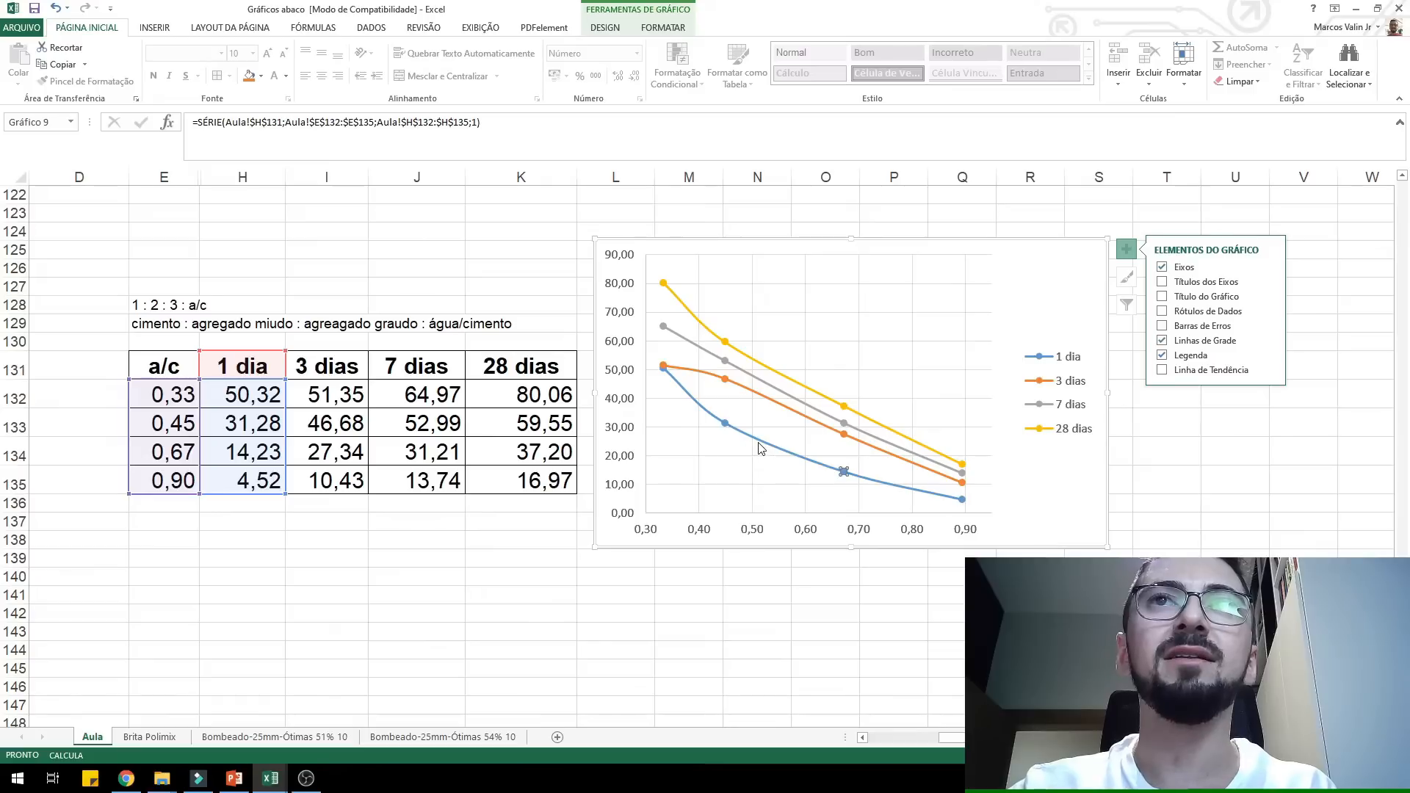
click(795, 420)
click(771, 446)
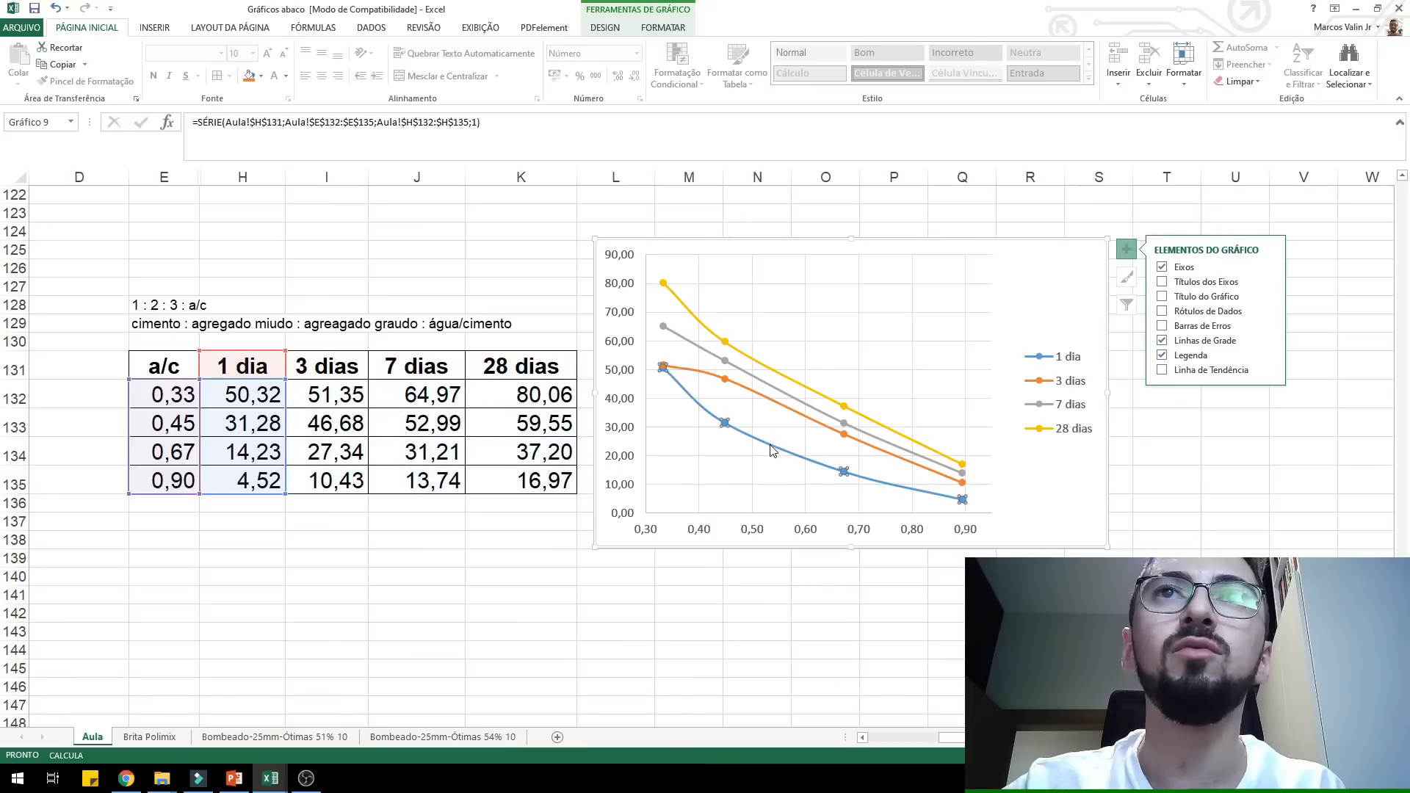
right_click(773, 451)
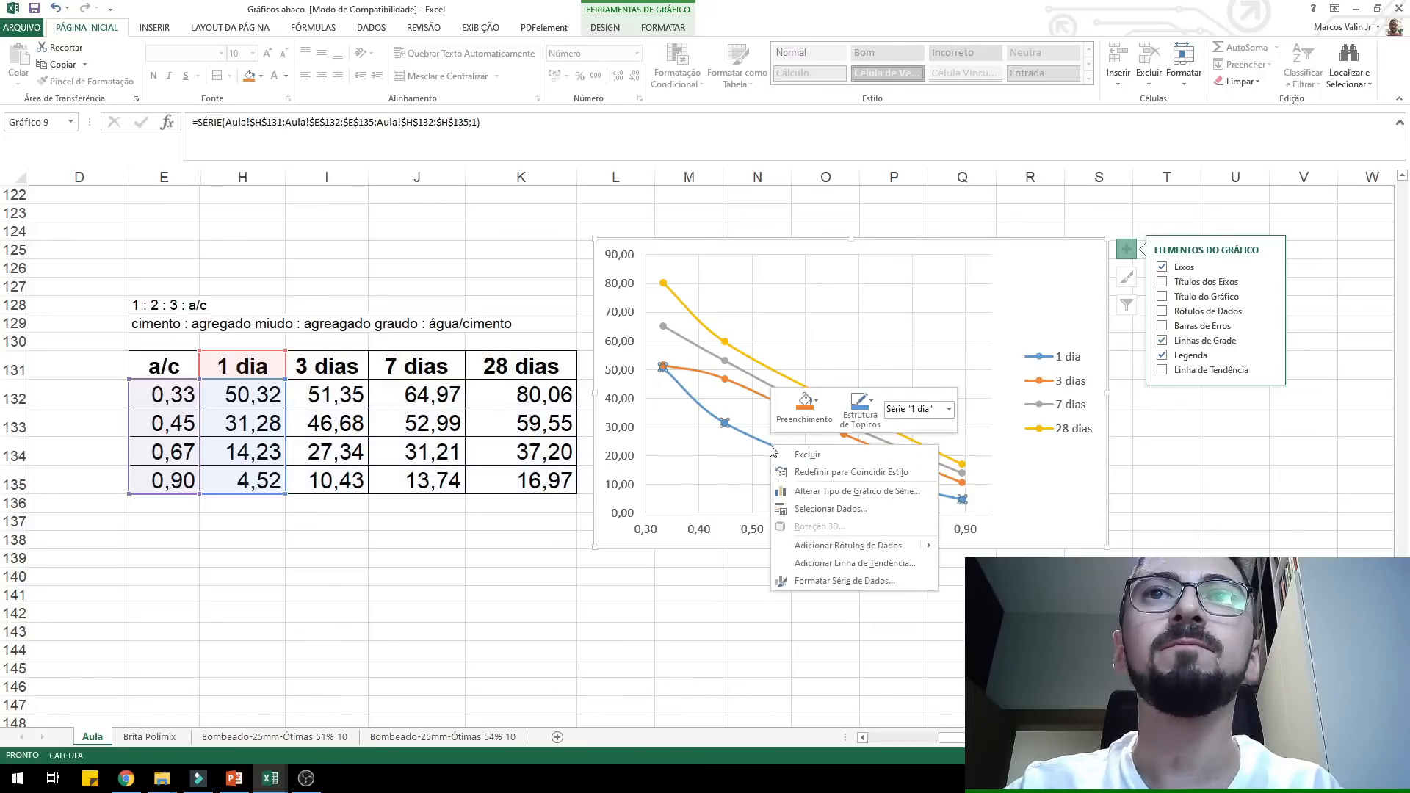
click(837, 563)
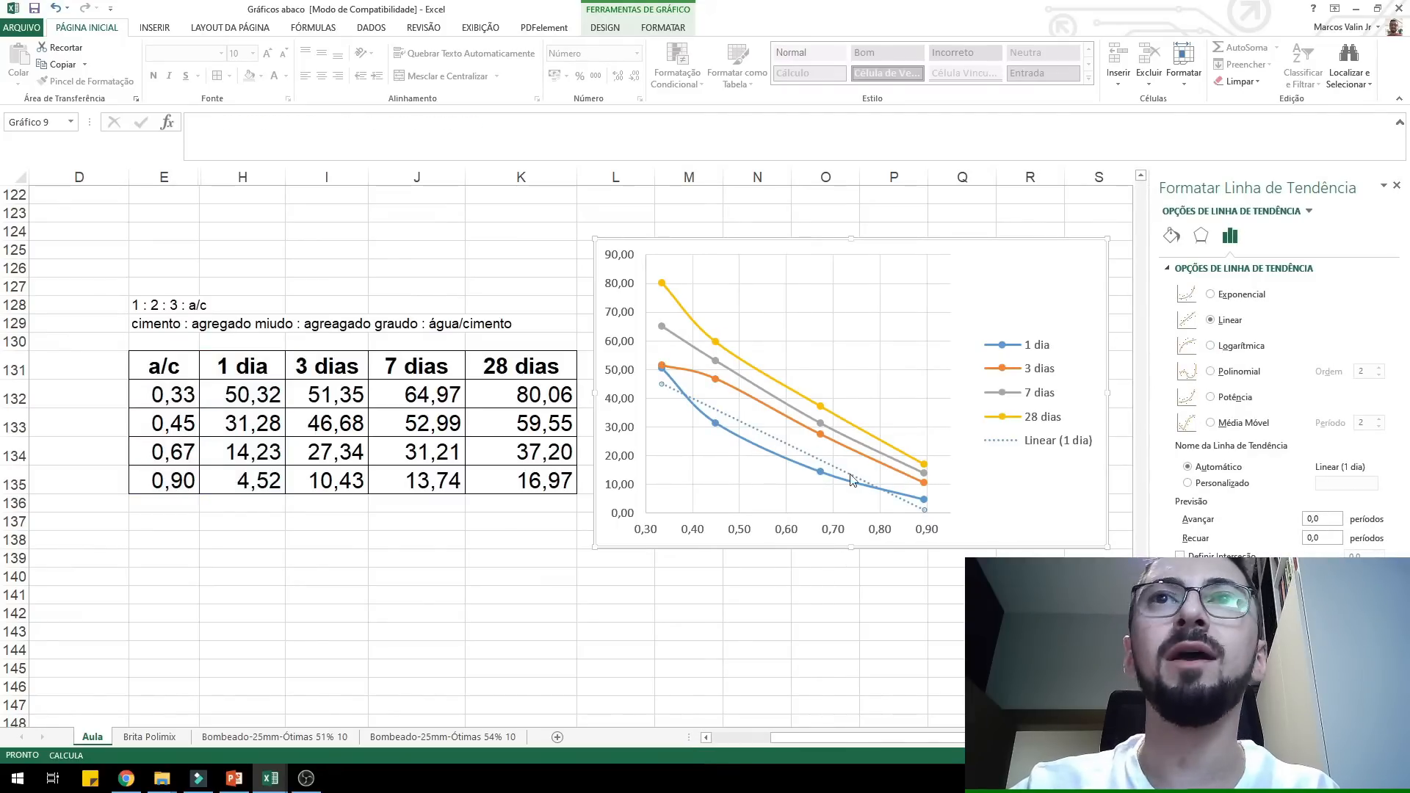
- Make the 1 dia trendline logarithmic and display its equation and R² value on the chart
click(1212, 346)
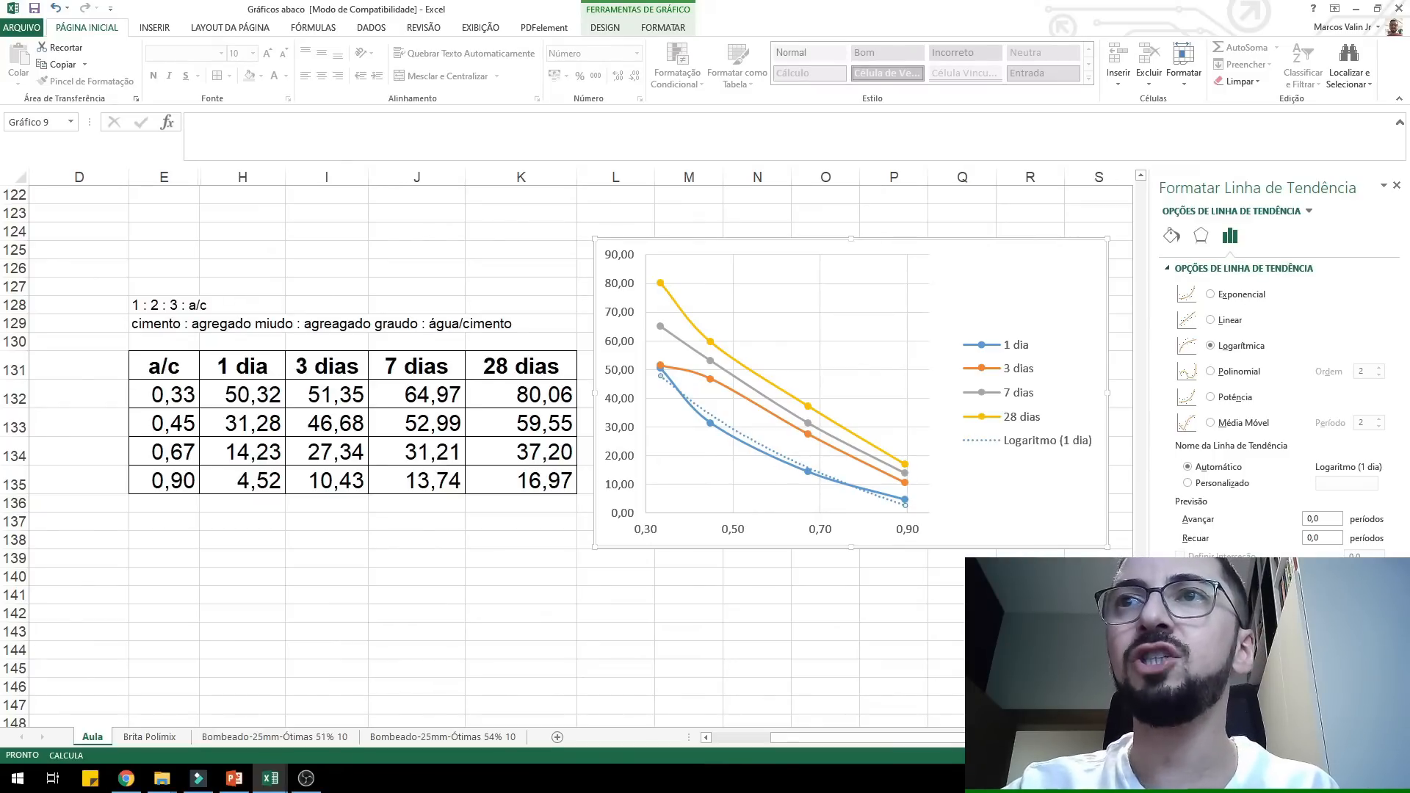
click(1180, 574)
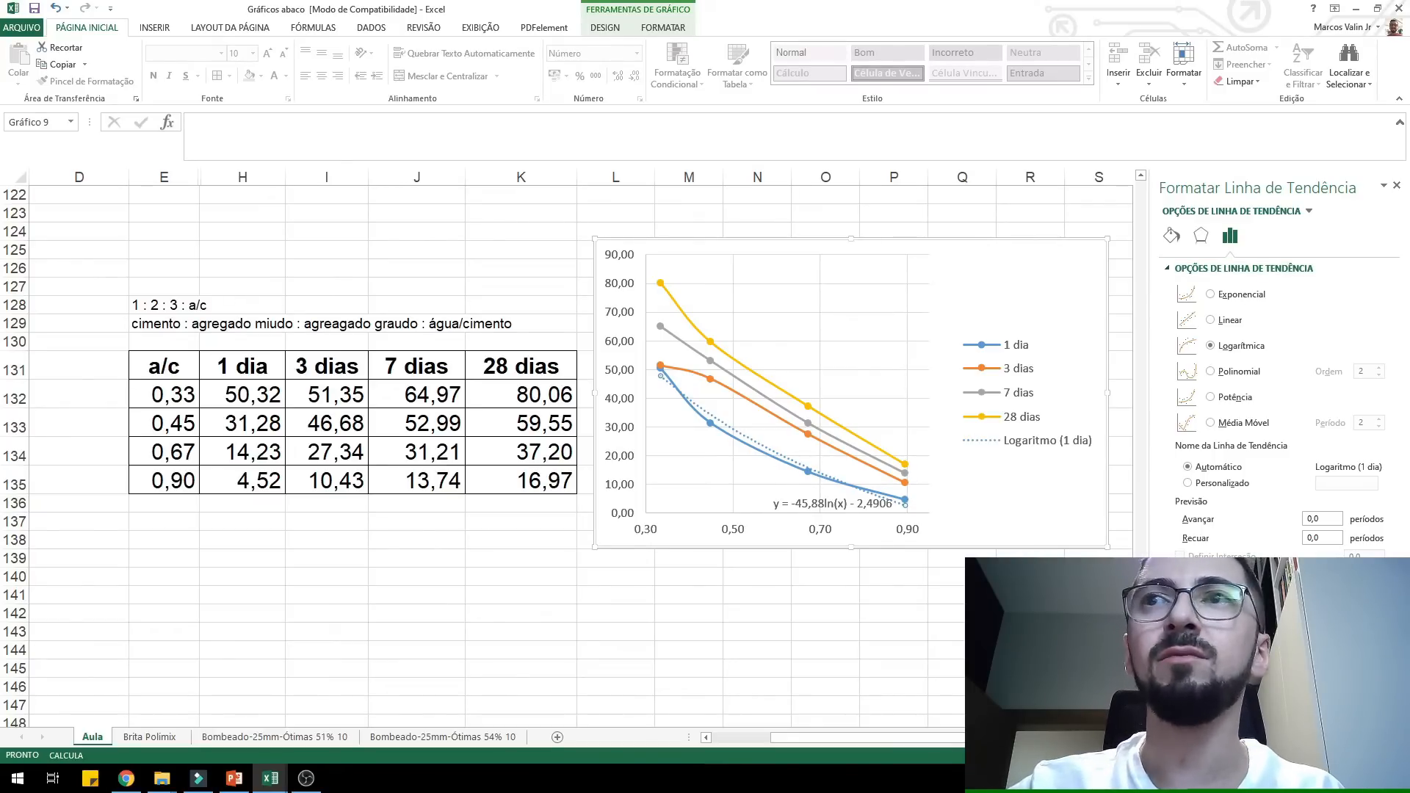
click(1180, 591)
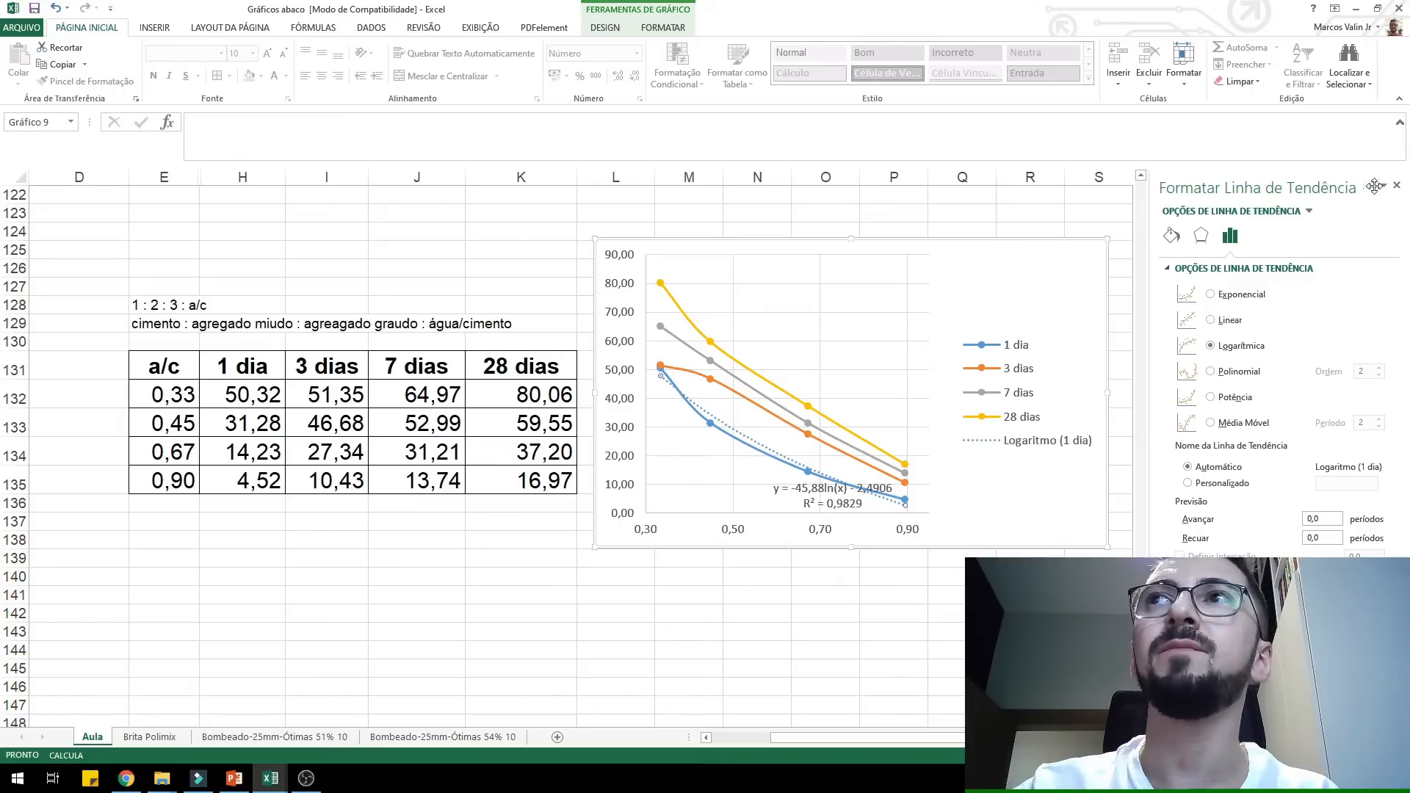
click(1397, 185)
- Move the 1 dia trendline's equation label out of the plot area to just below the legend
click(780, 511)
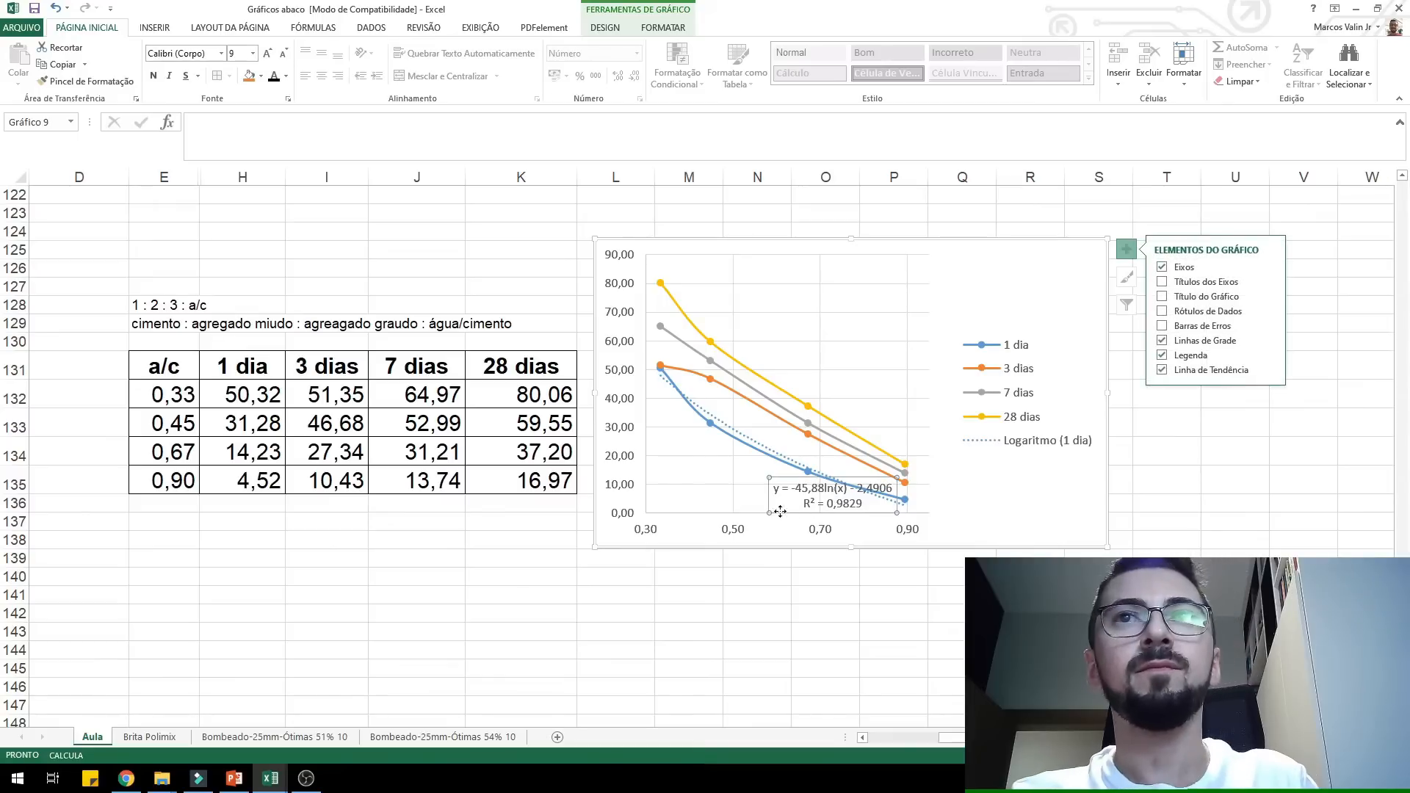
drag(769, 502, 789, 590)
drag(1043, 548, 985, 476)
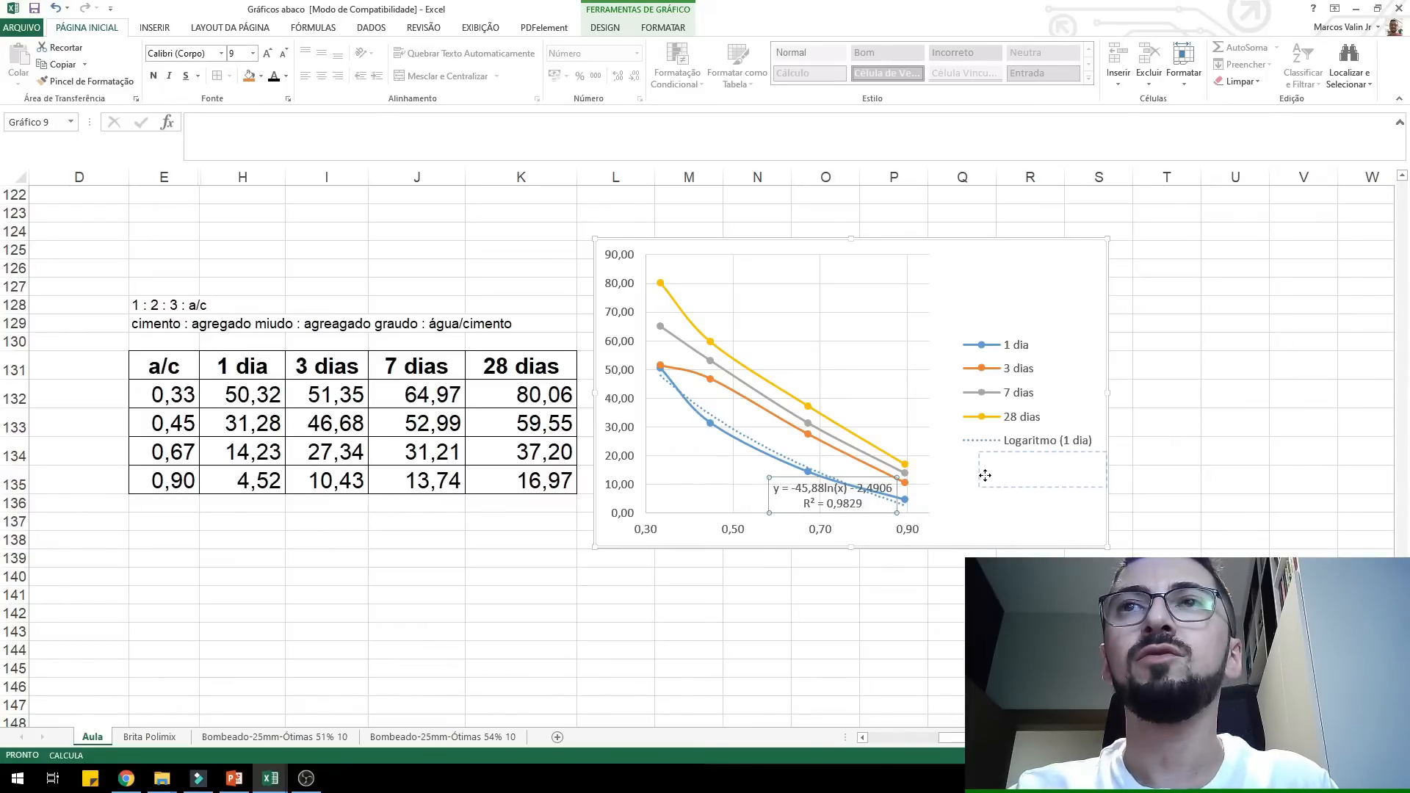
drag(1151, 462, 1149, 472)
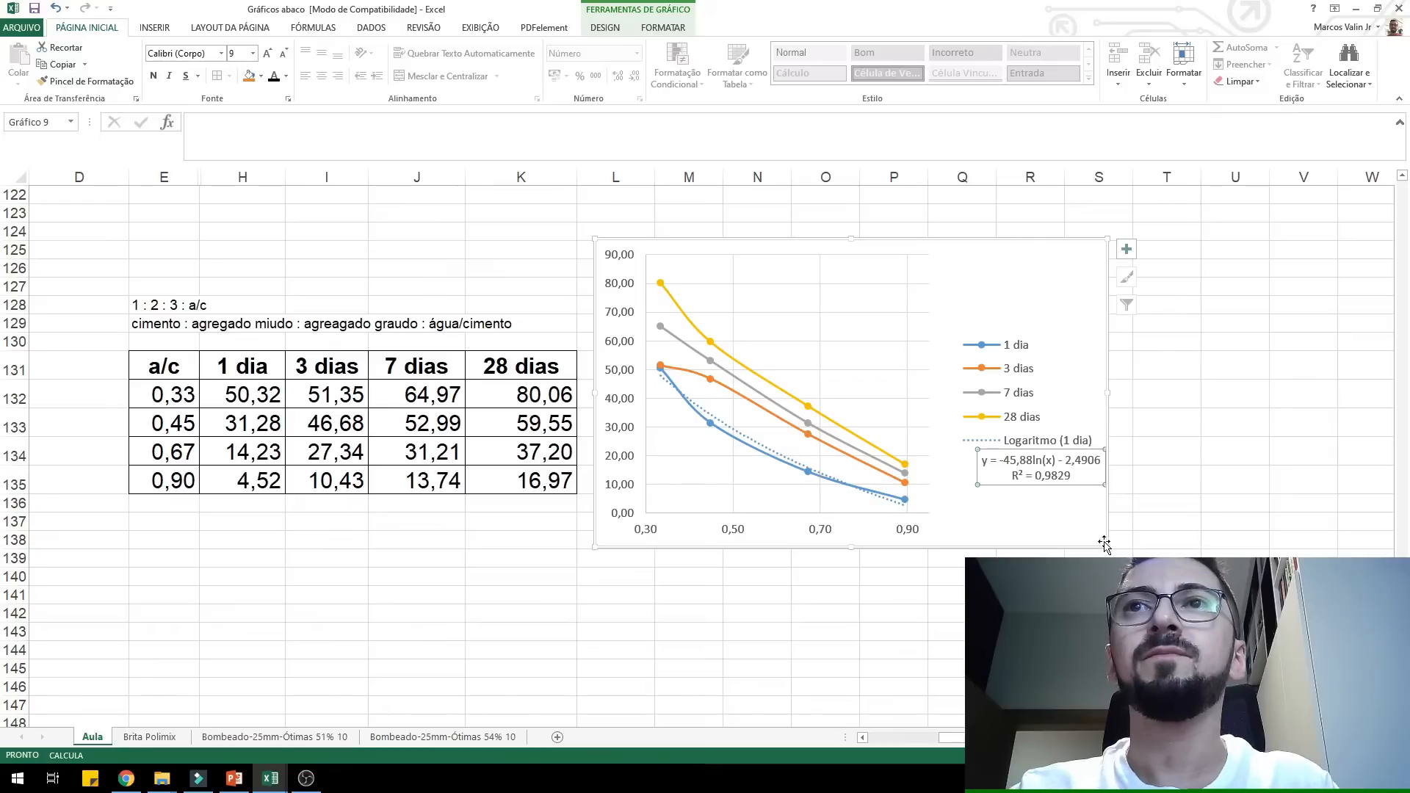
- Enlarge the chart in both directions, move it higher on the sheet, and widen it to about column V
click(1111, 550)
click(1103, 542)
drag(1107, 547, 1167, 588)
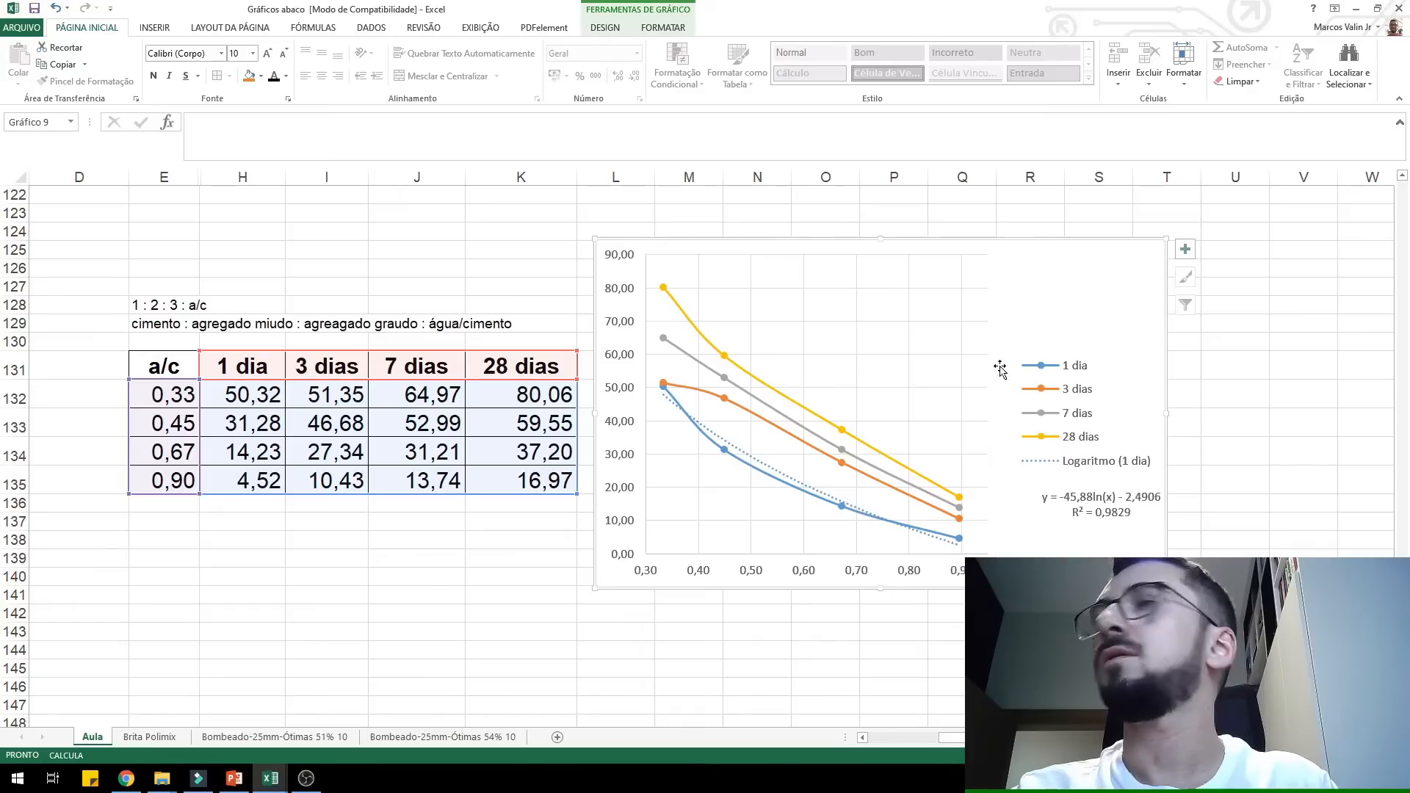
drag(1046, 269, 1026, 214)
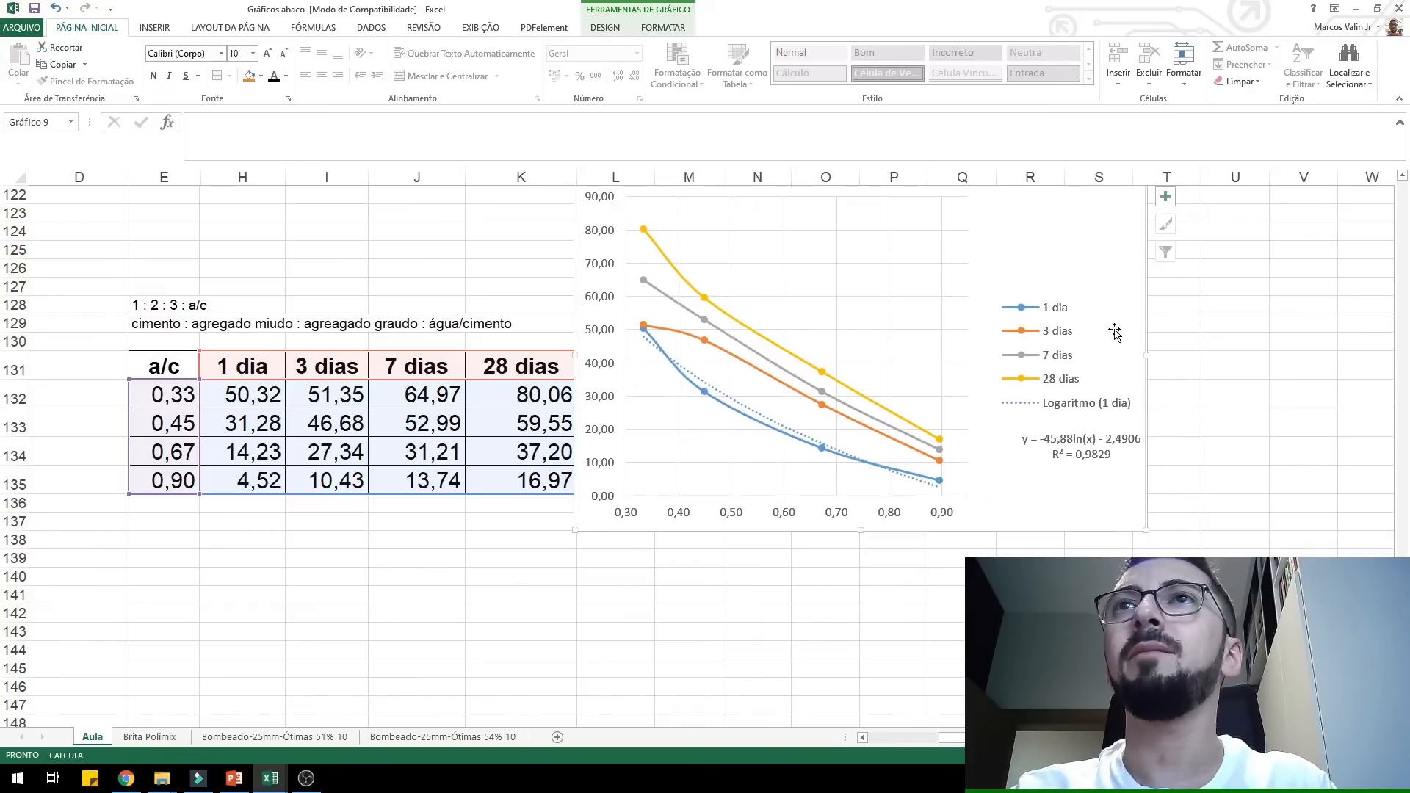
drag(1144, 532, 1358, 535)
- Narrow the plot area and move the legend up beside its upper edge, leaving space for equation labels
click(1077, 321)
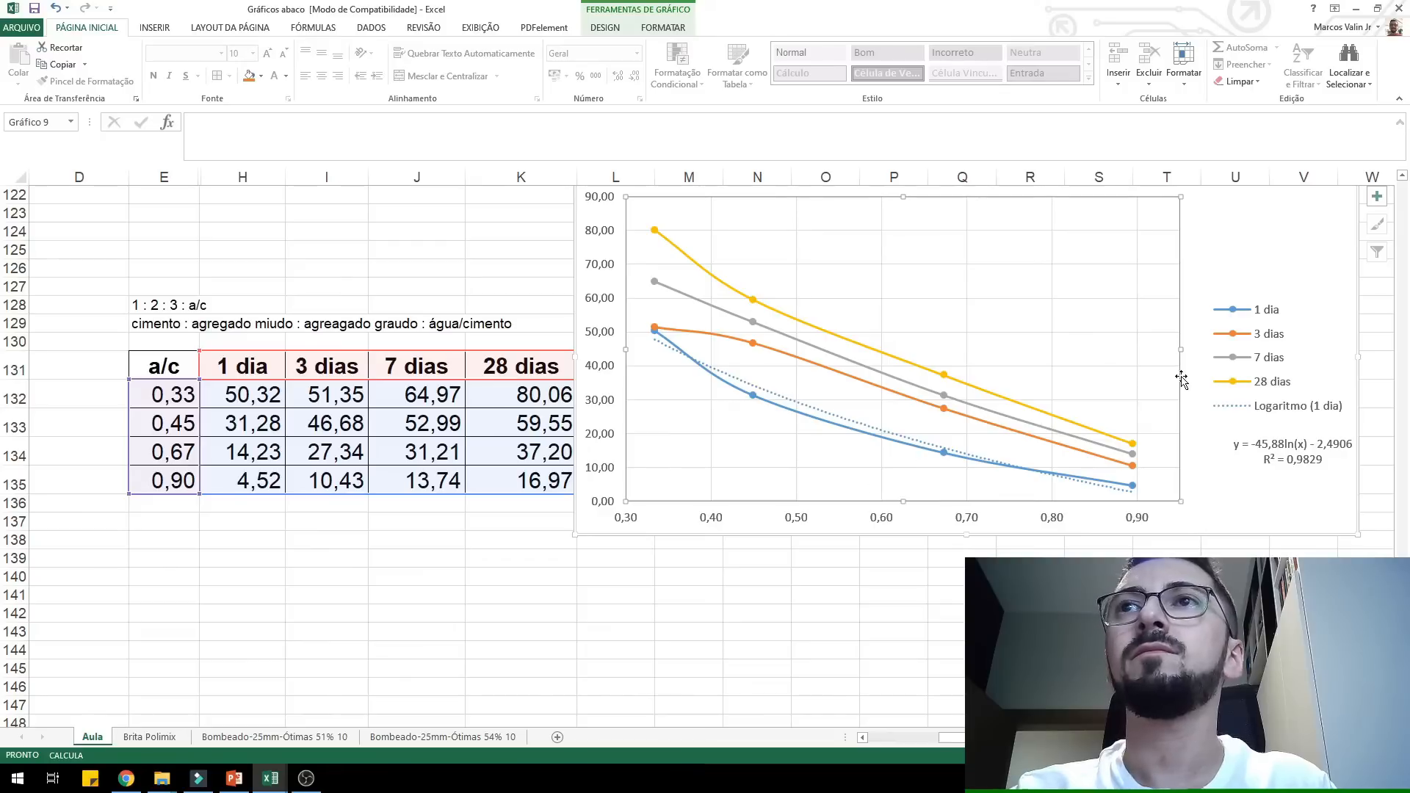
drag(1178, 349, 1085, 346)
drag(1247, 314, 1135, 218)
- Place the 1 dia trendline's equation label next to the Logaritmo (1 dia) legend entry
click(1281, 455)
drag(1281, 468, 1293, 316)
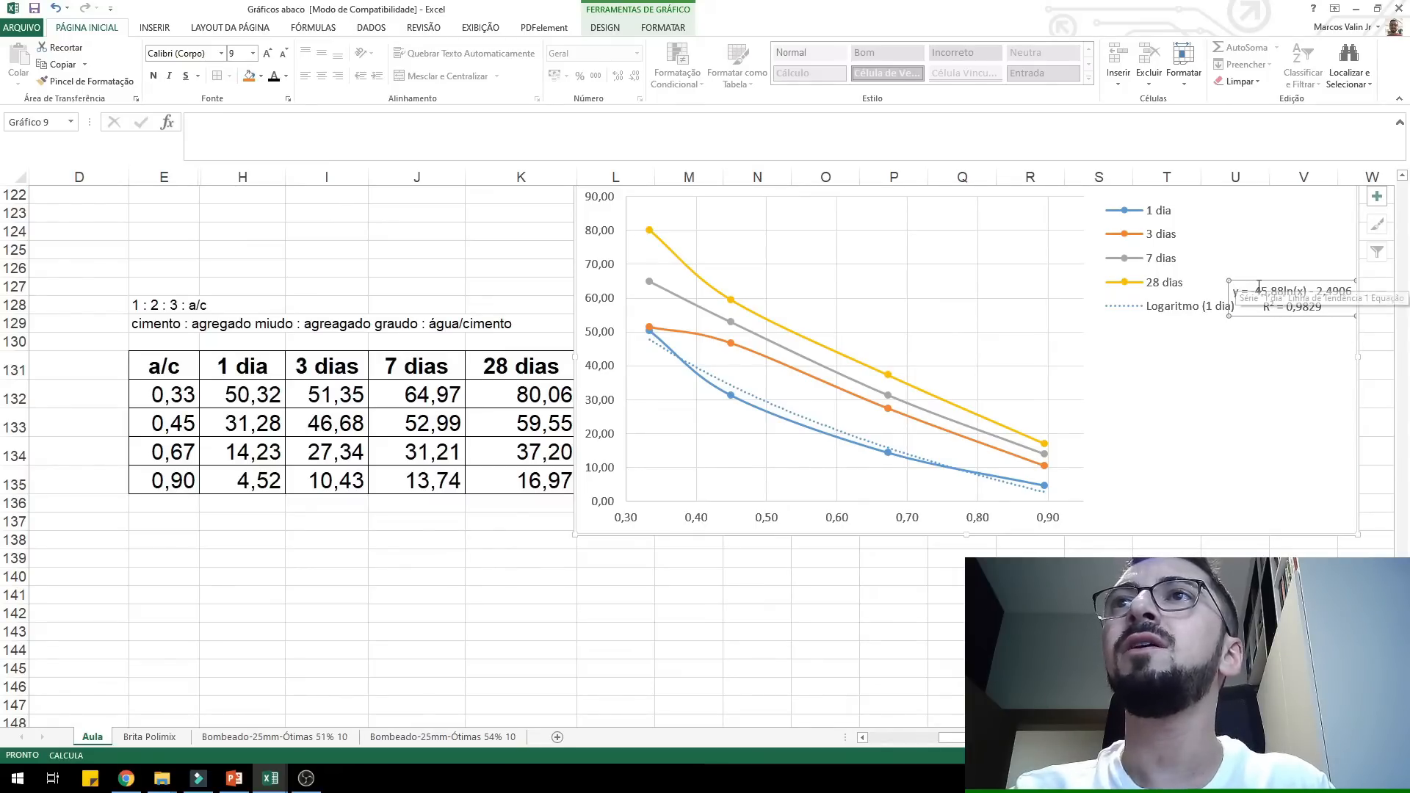
mouse_move(1278, 286)
mouse_down()
mouse_move(1281, 312)
mouse_move(1253, 345)
mouse_move(1259, 303)
mouse_move(1265, 320)
mouse_up()
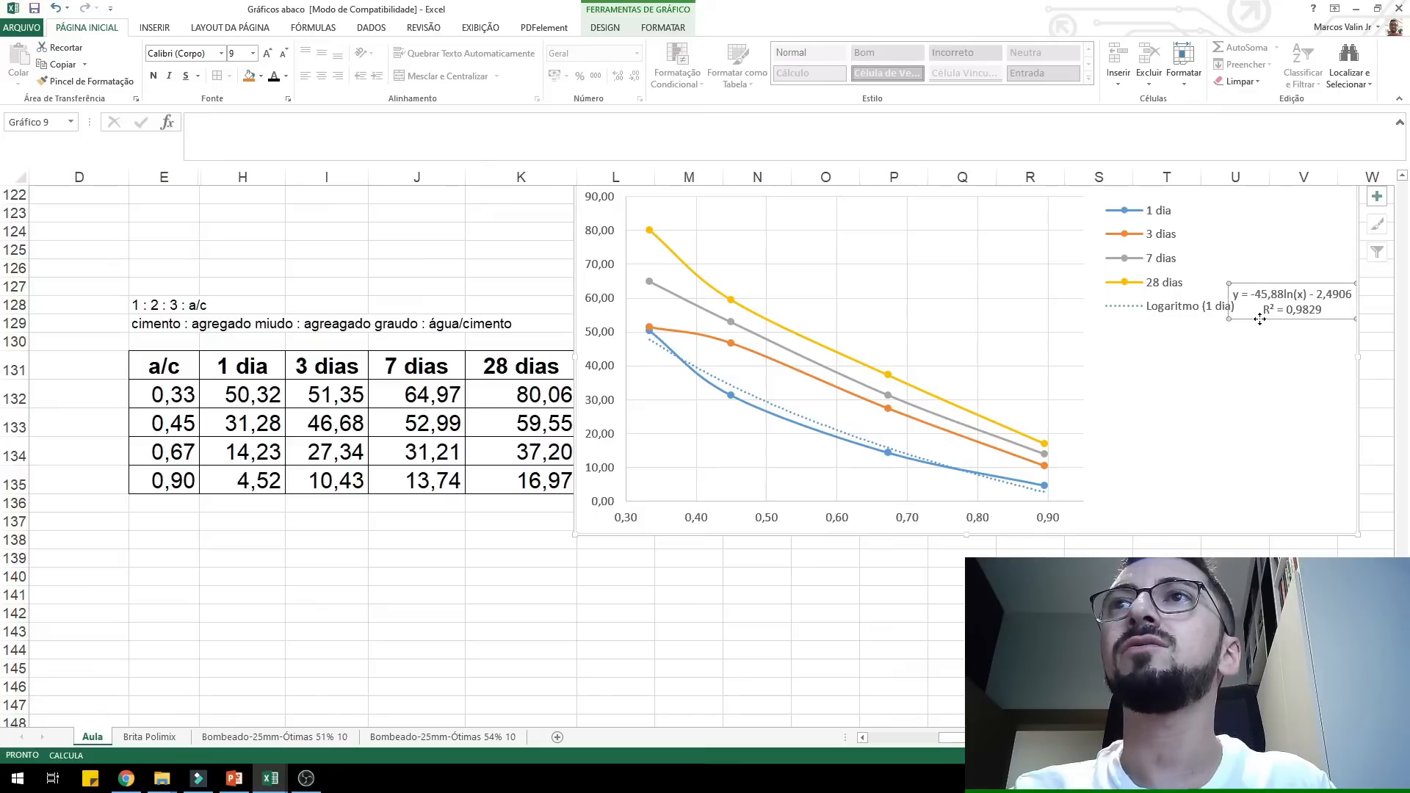
click(1248, 356)
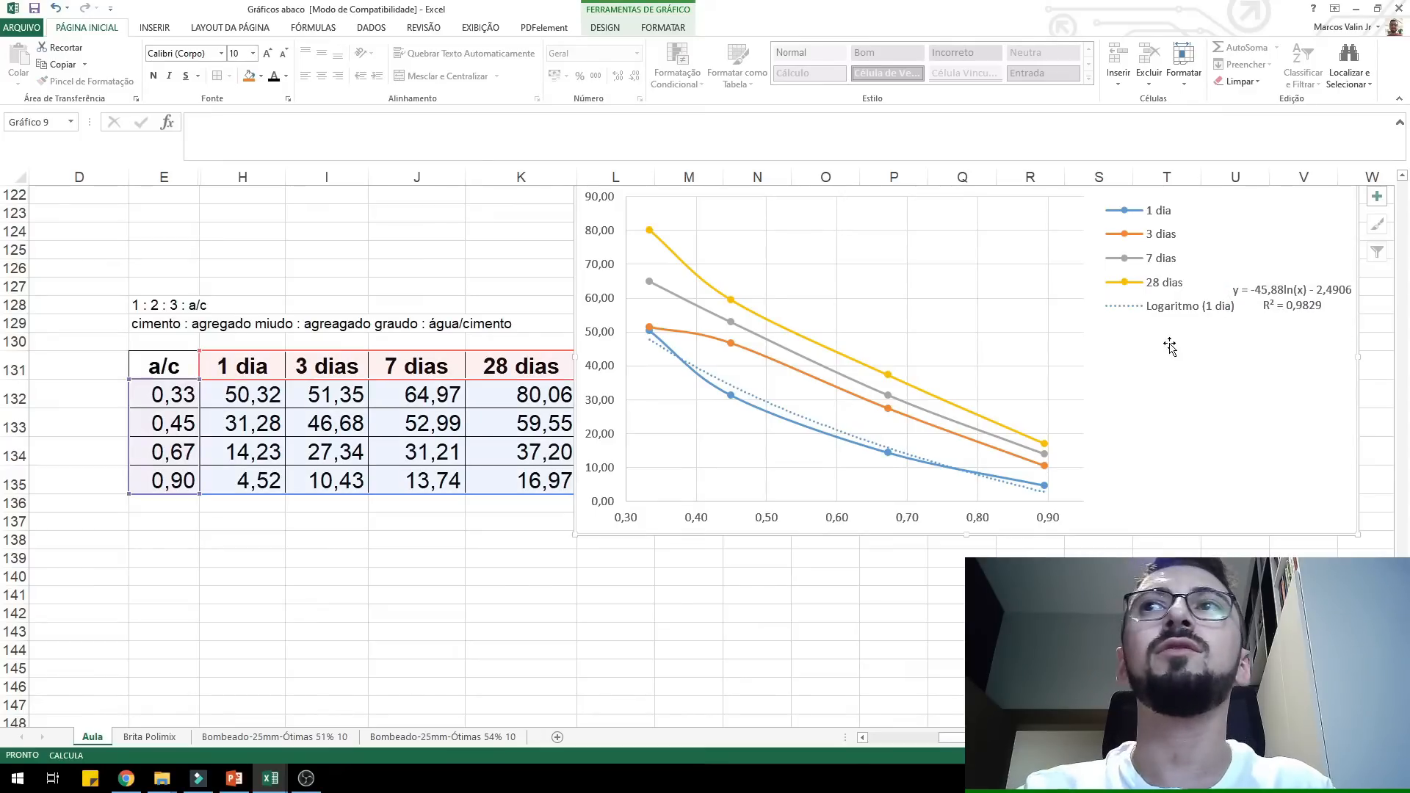
- Hide the 1 dia trendline by setting its line to Sem linha, keeping its equation label
double_click(780, 412)
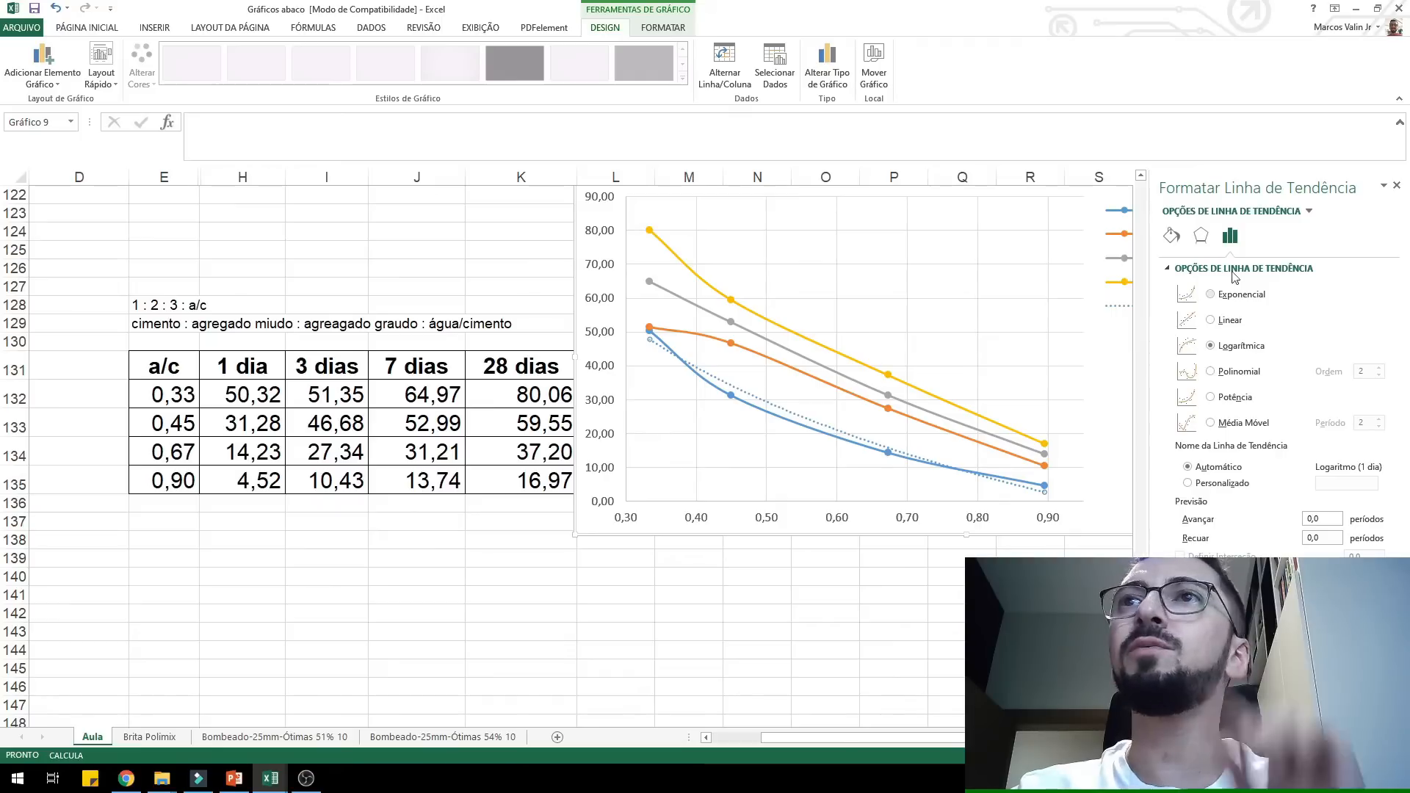
click(1172, 237)
click(1190, 292)
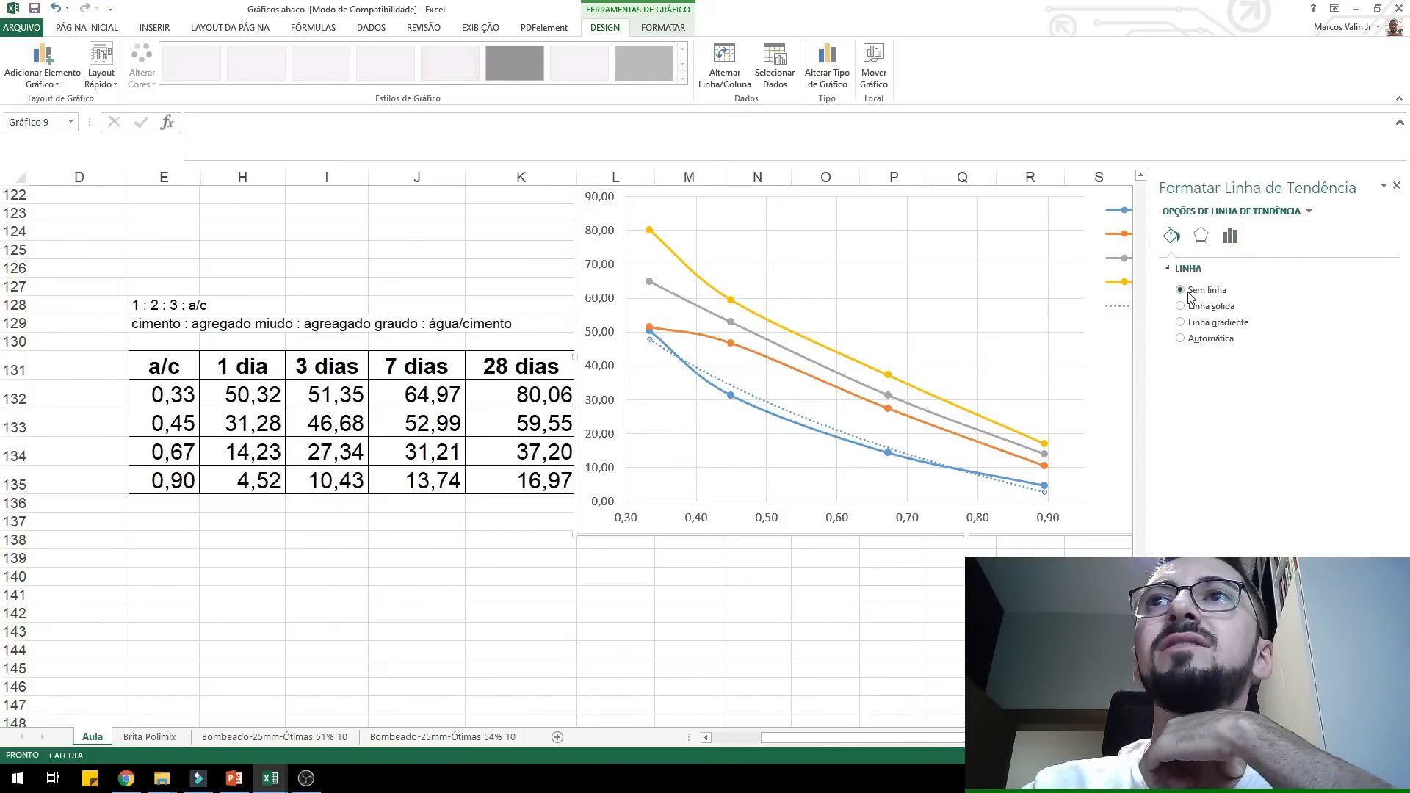
click(955, 614)
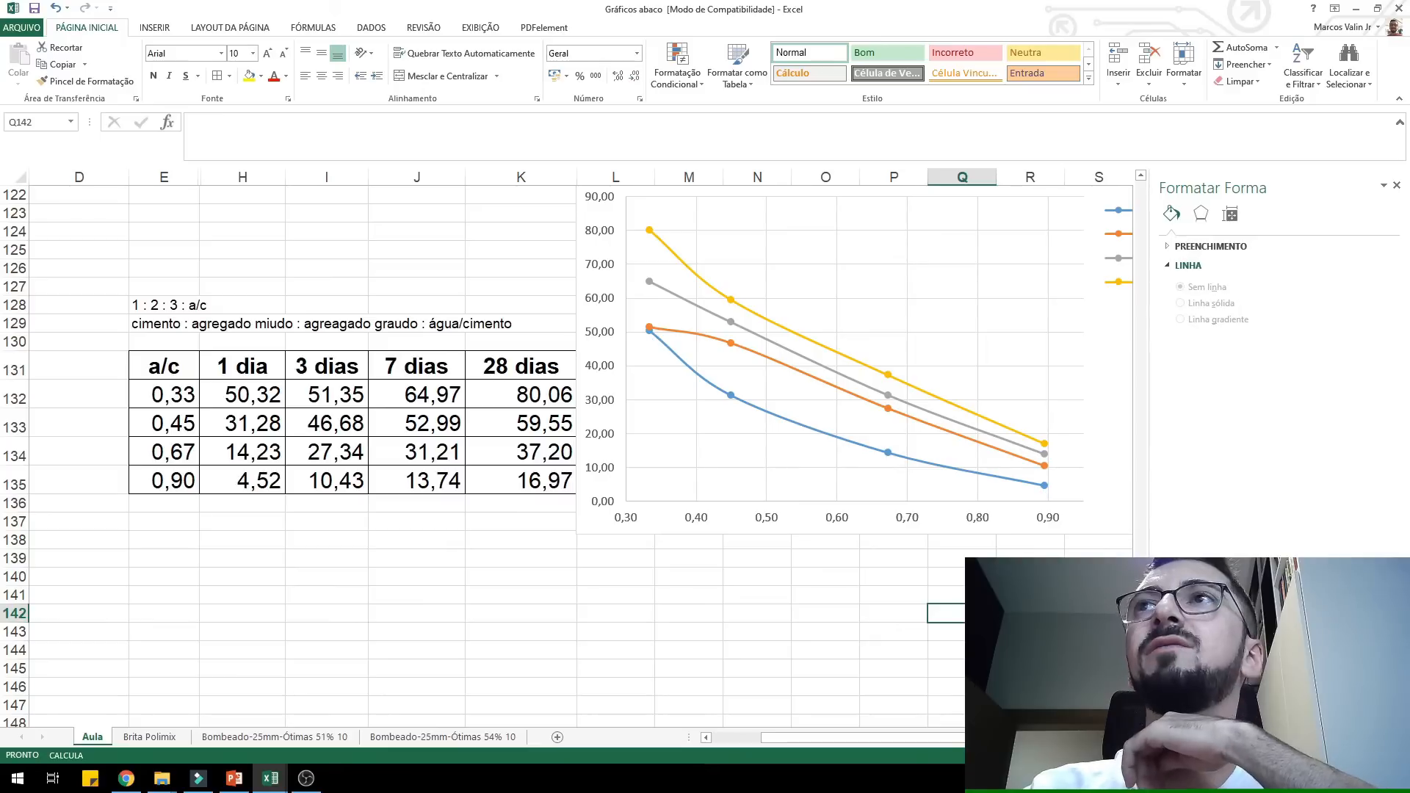
click(1397, 185)
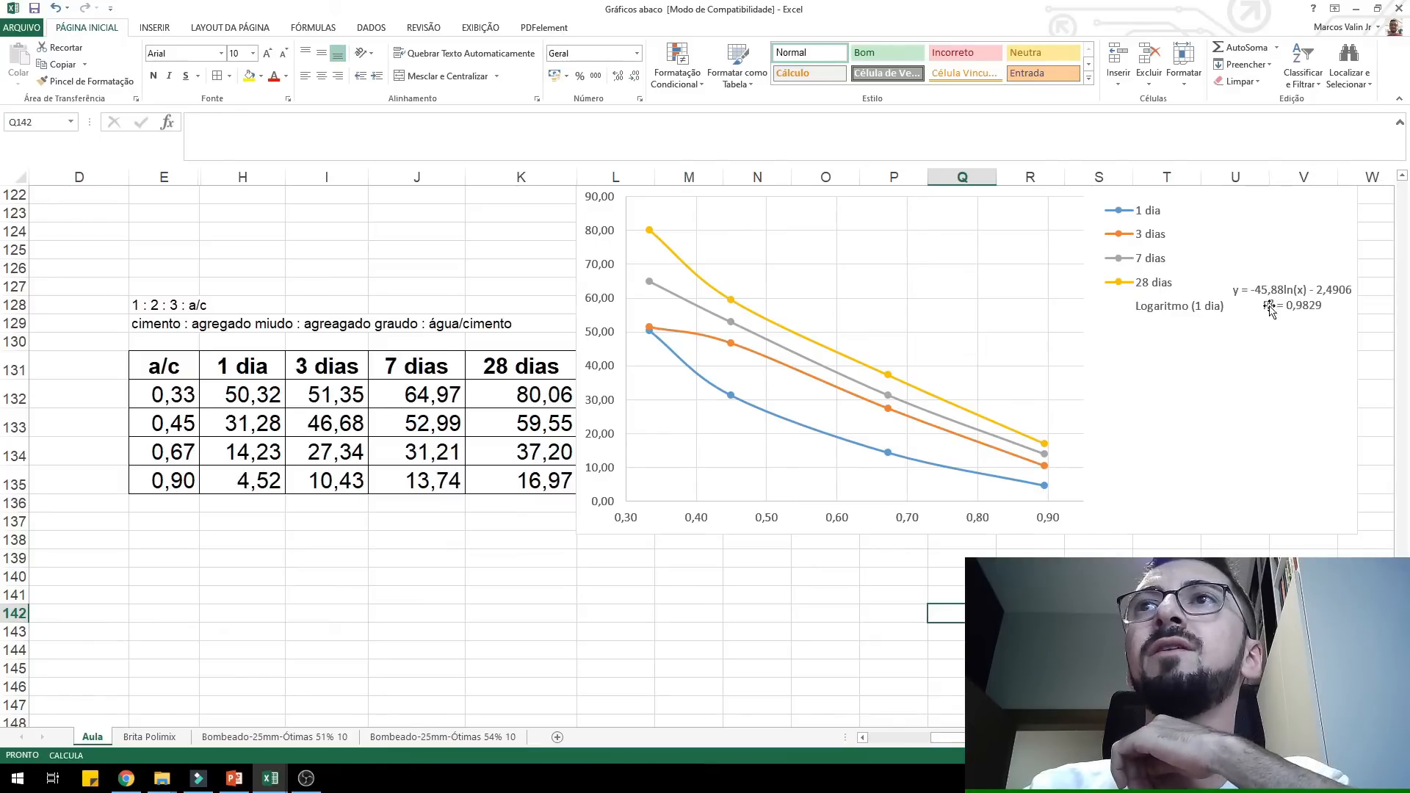
- Add a logarithmic trendline to the 3 dias series and display its equation and R² value on the chart
click(755, 356)
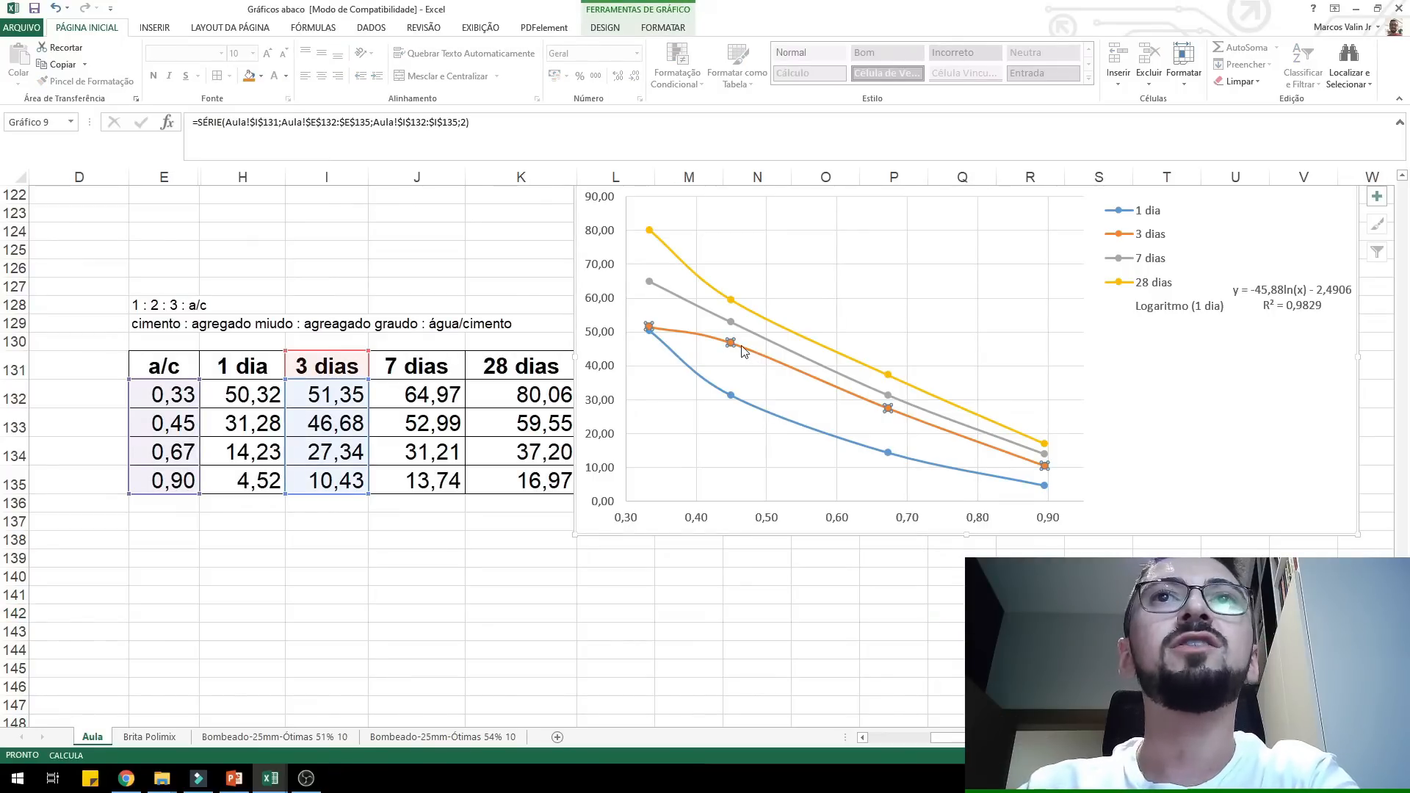
right_click(731, 345)
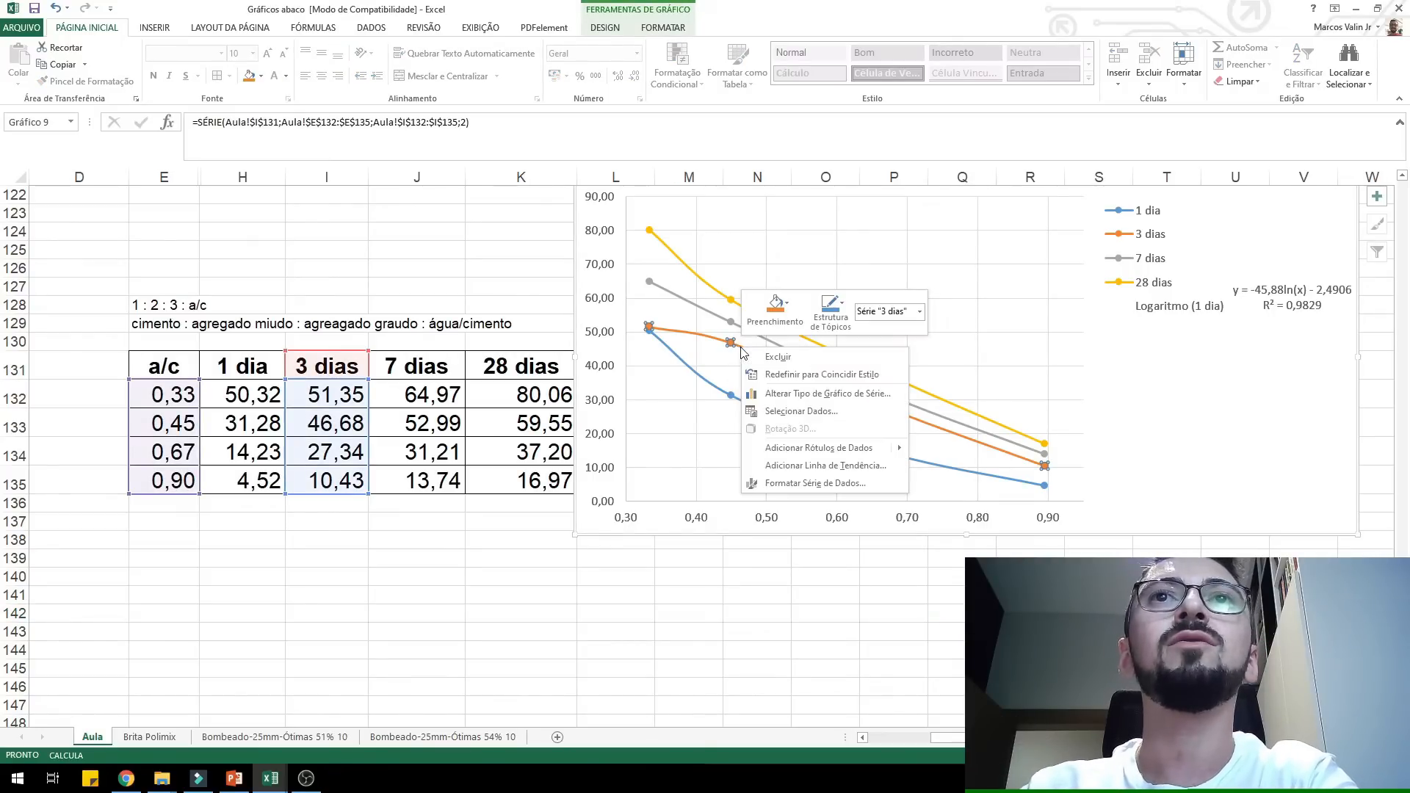
click(797, 468)
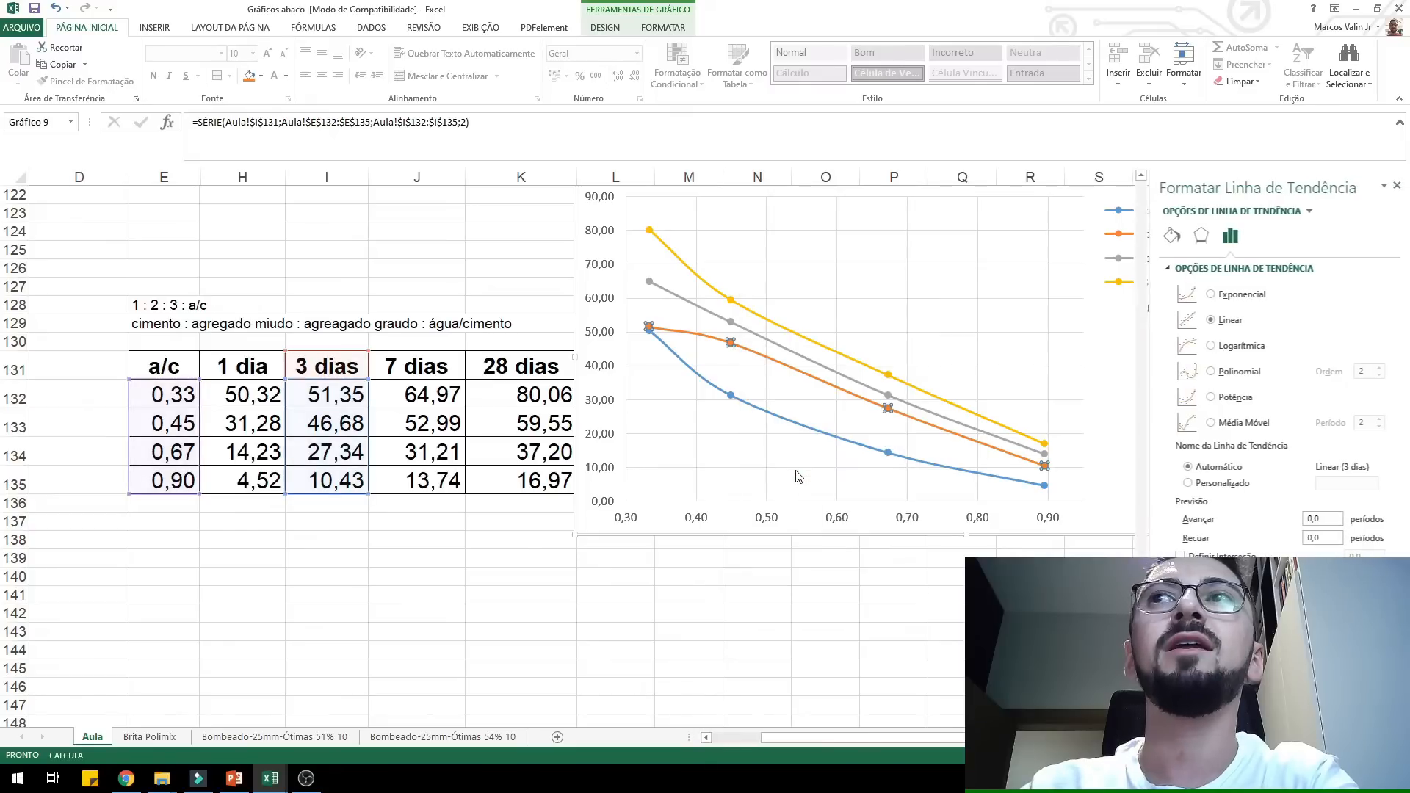
click(1222, 353)
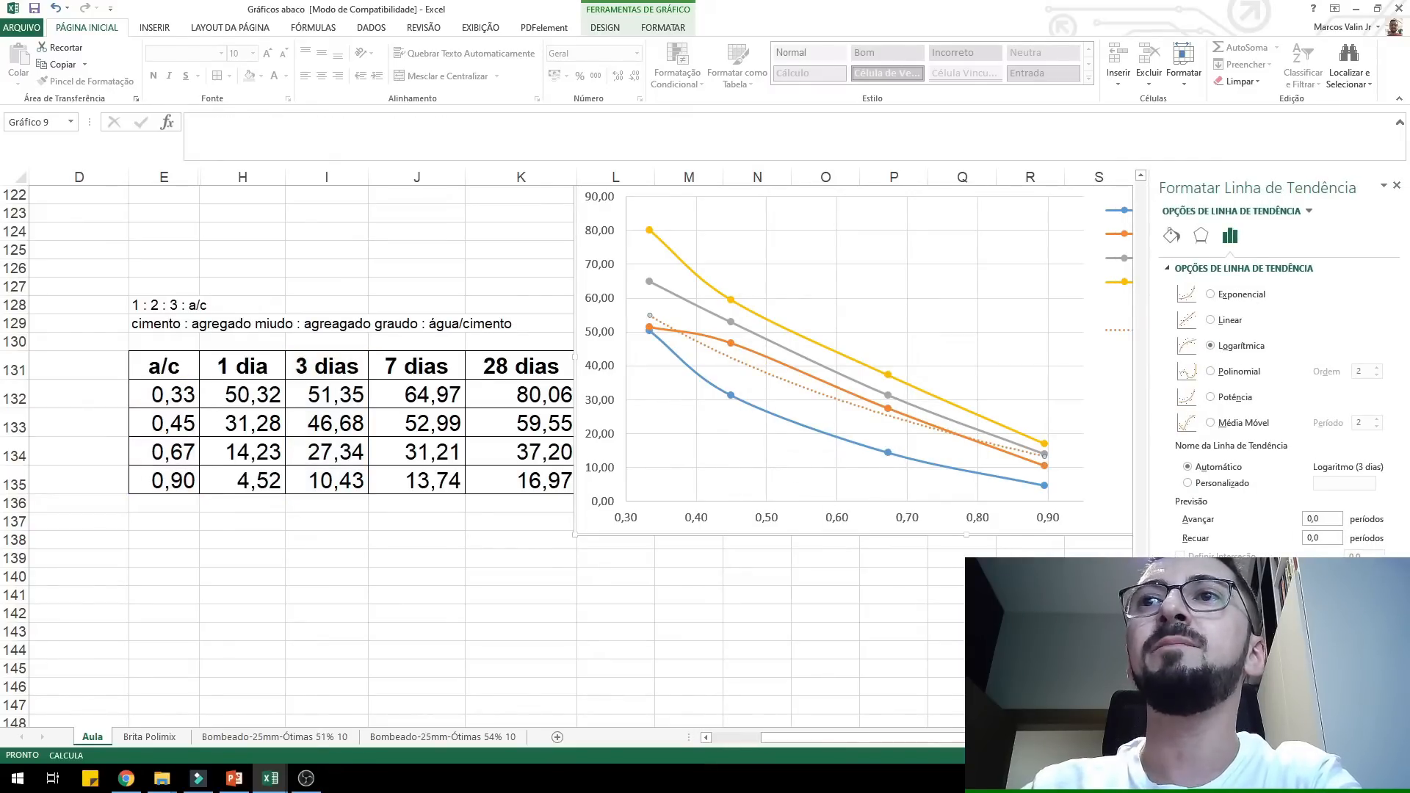
click(1182, 575)
click(1181, 590)
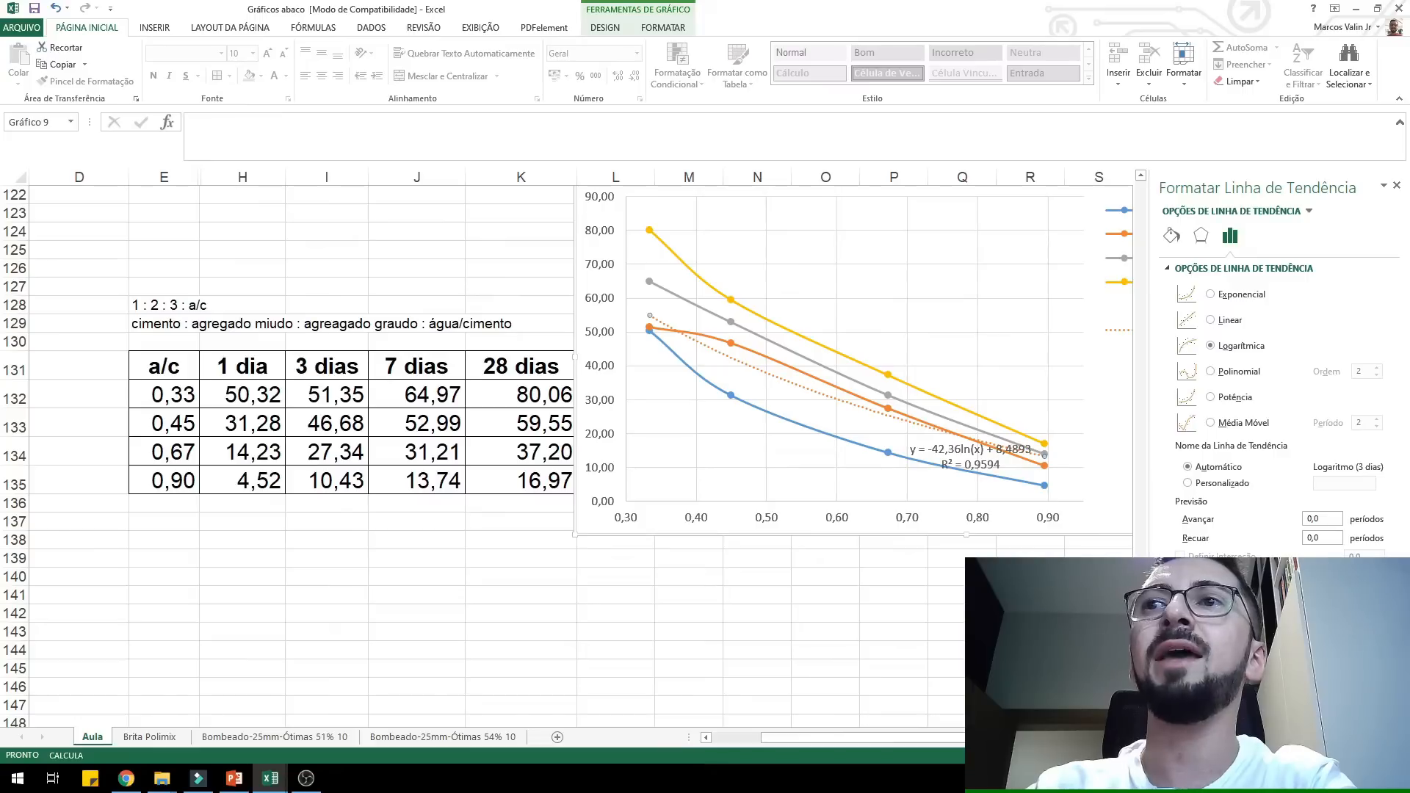
- Hide the 3 dias trendline by setting its line to Sem linha, keeping its equation label
click(1173, 236)
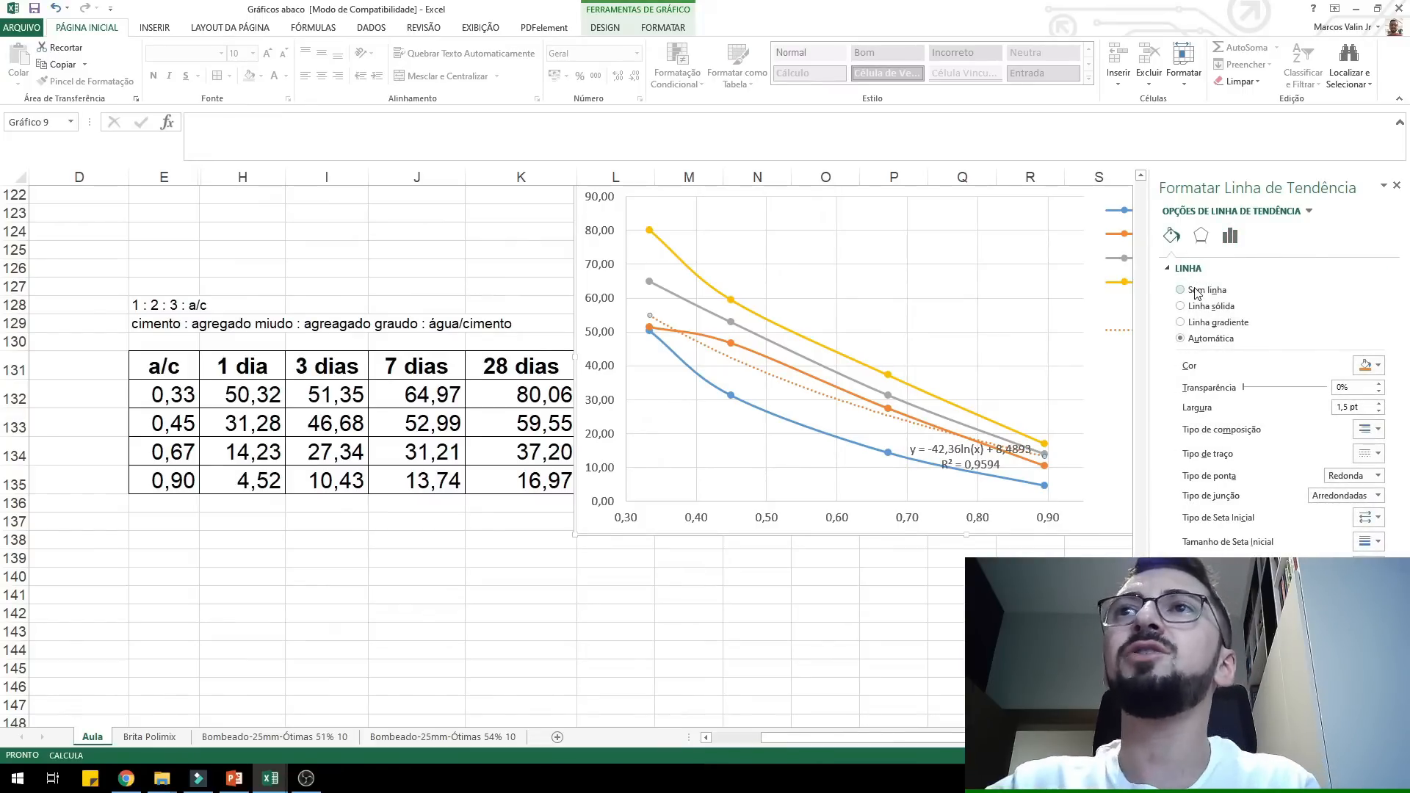
click(1195, 291)
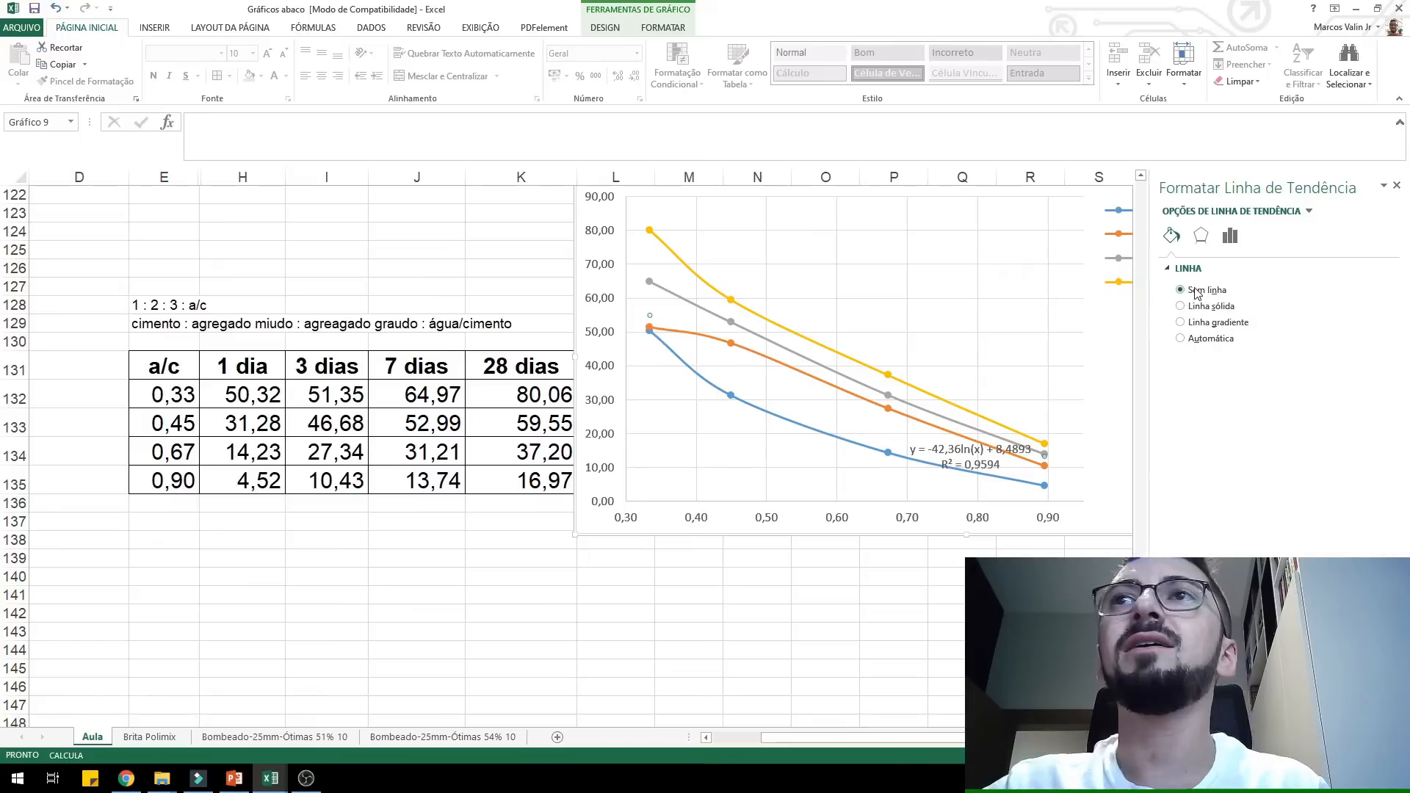
click(1095, 444)
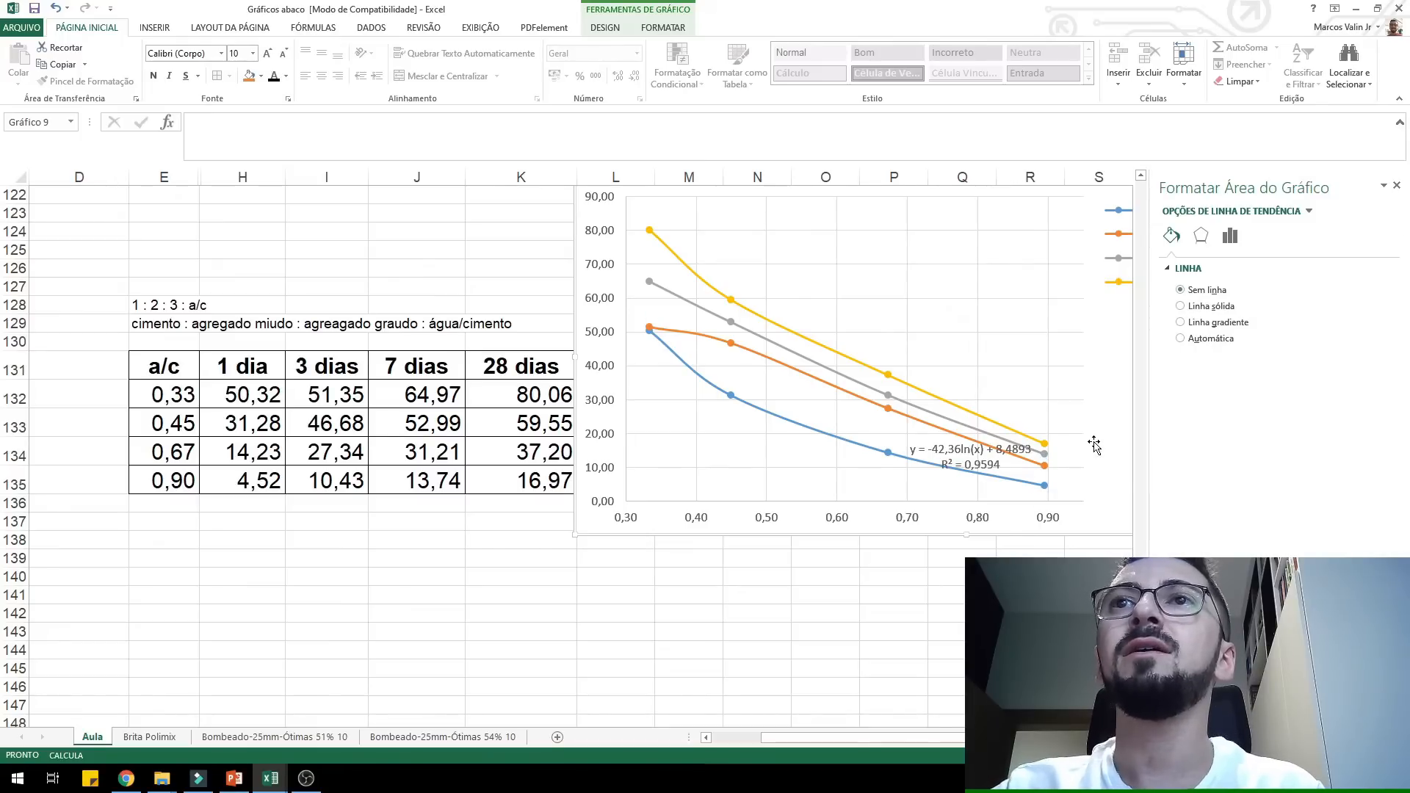
click(1397, 186)
- Place the 3 dias trendline's equation label next to the Logaritmo (3 dias) legend entry
click(980, 474)
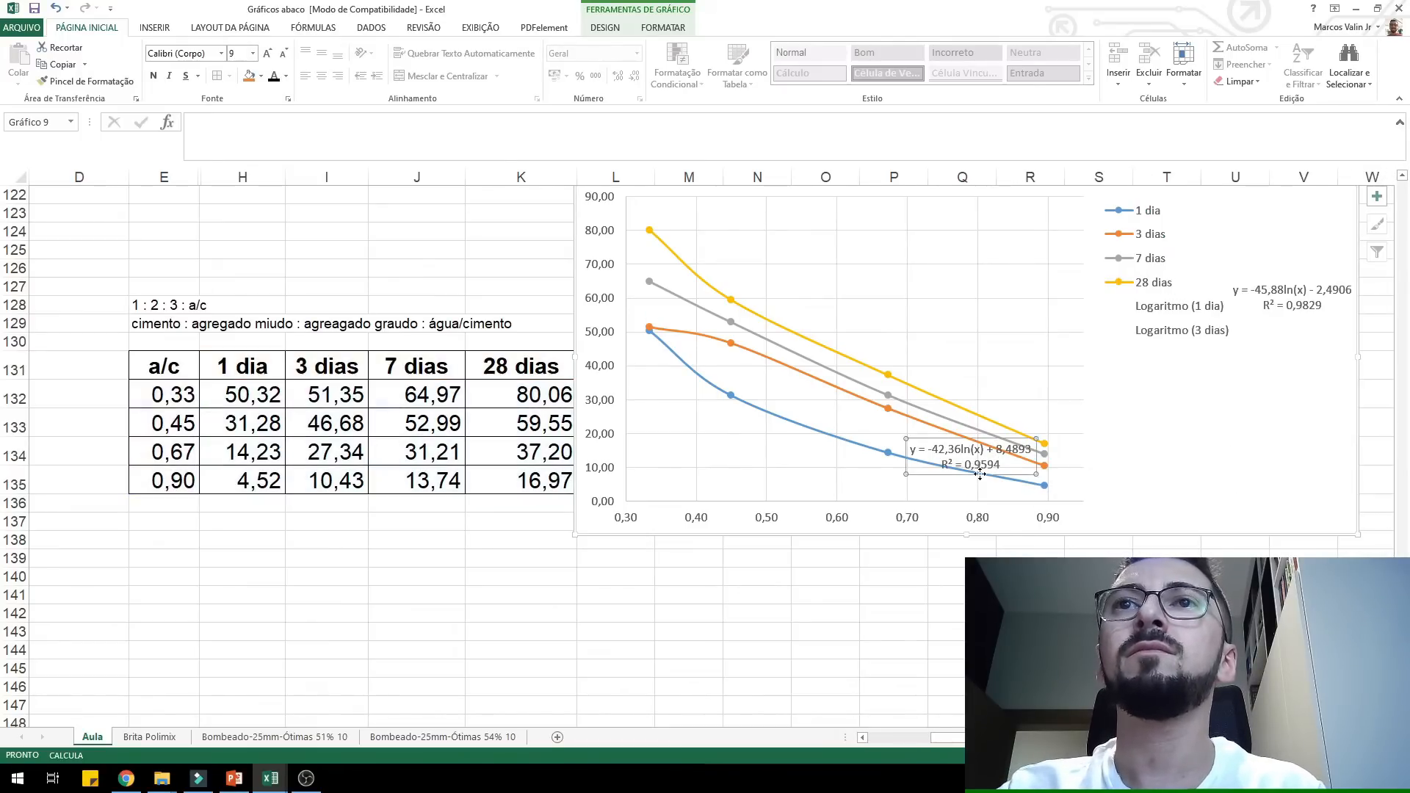
drag(992, 473, 1115, 450)
drag(1326, 353, 1326, 353)
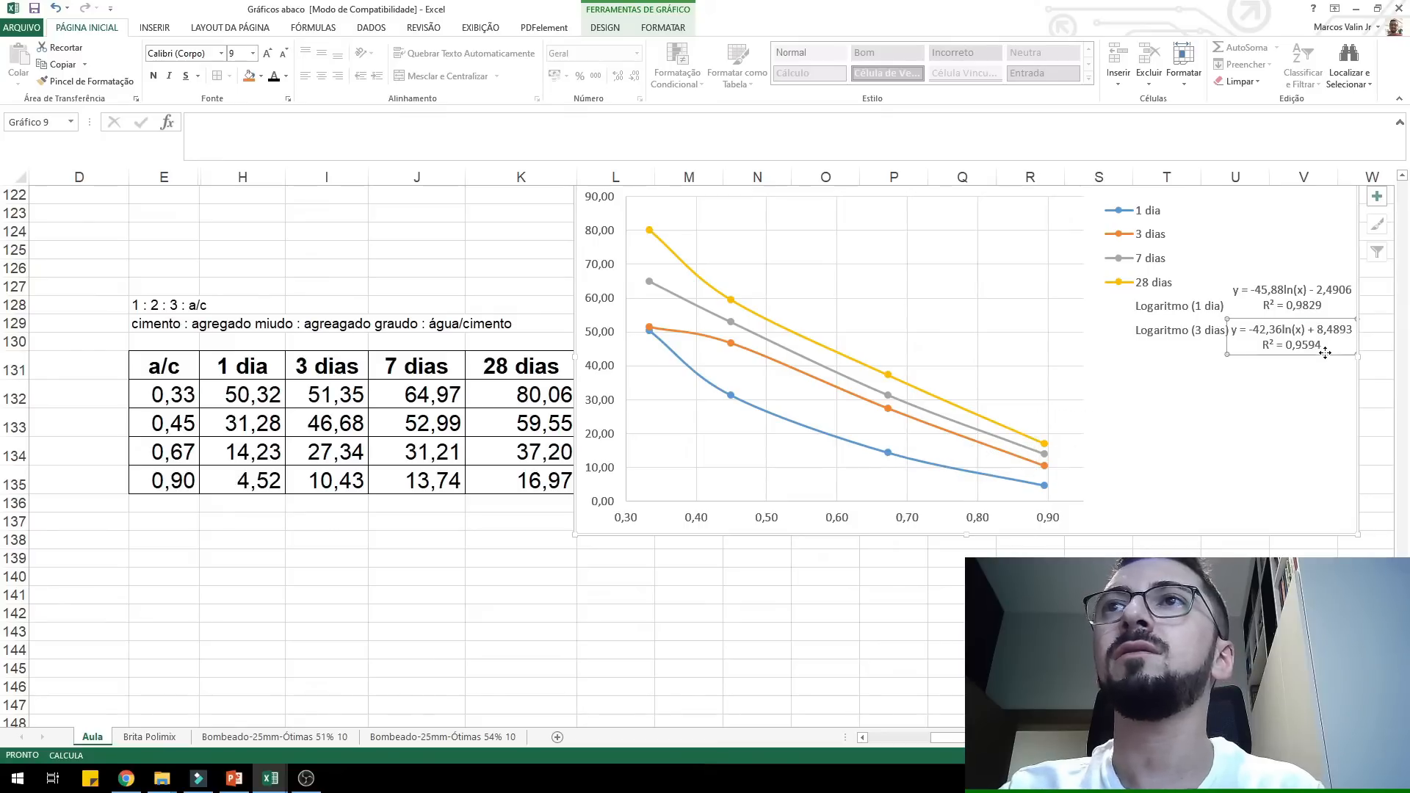
click(1316, 385)
- Add a logarithmic trendline to the 7 dias series and display its equation and R² value on the chart
click(719, 318)
right_click(719, 319)
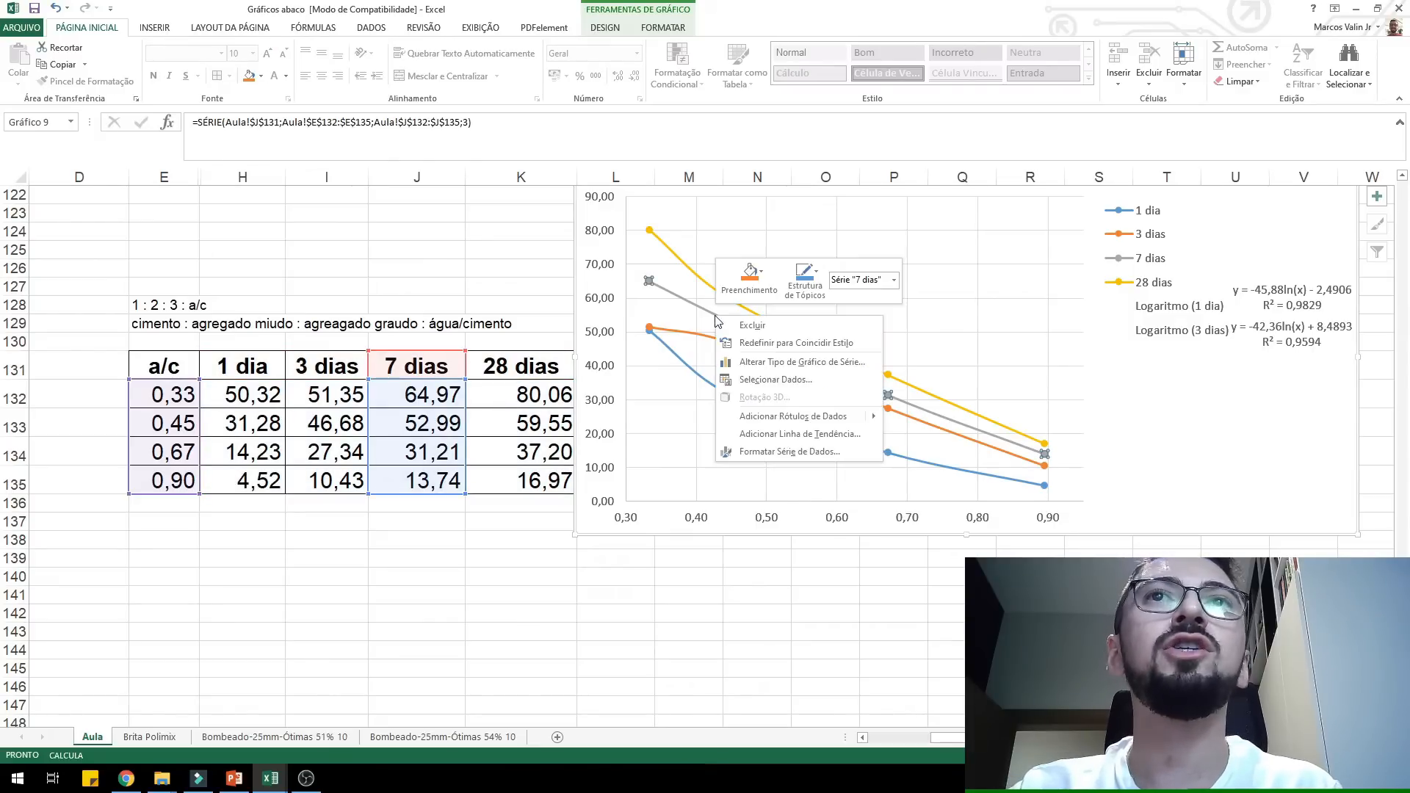
click(779, 434)
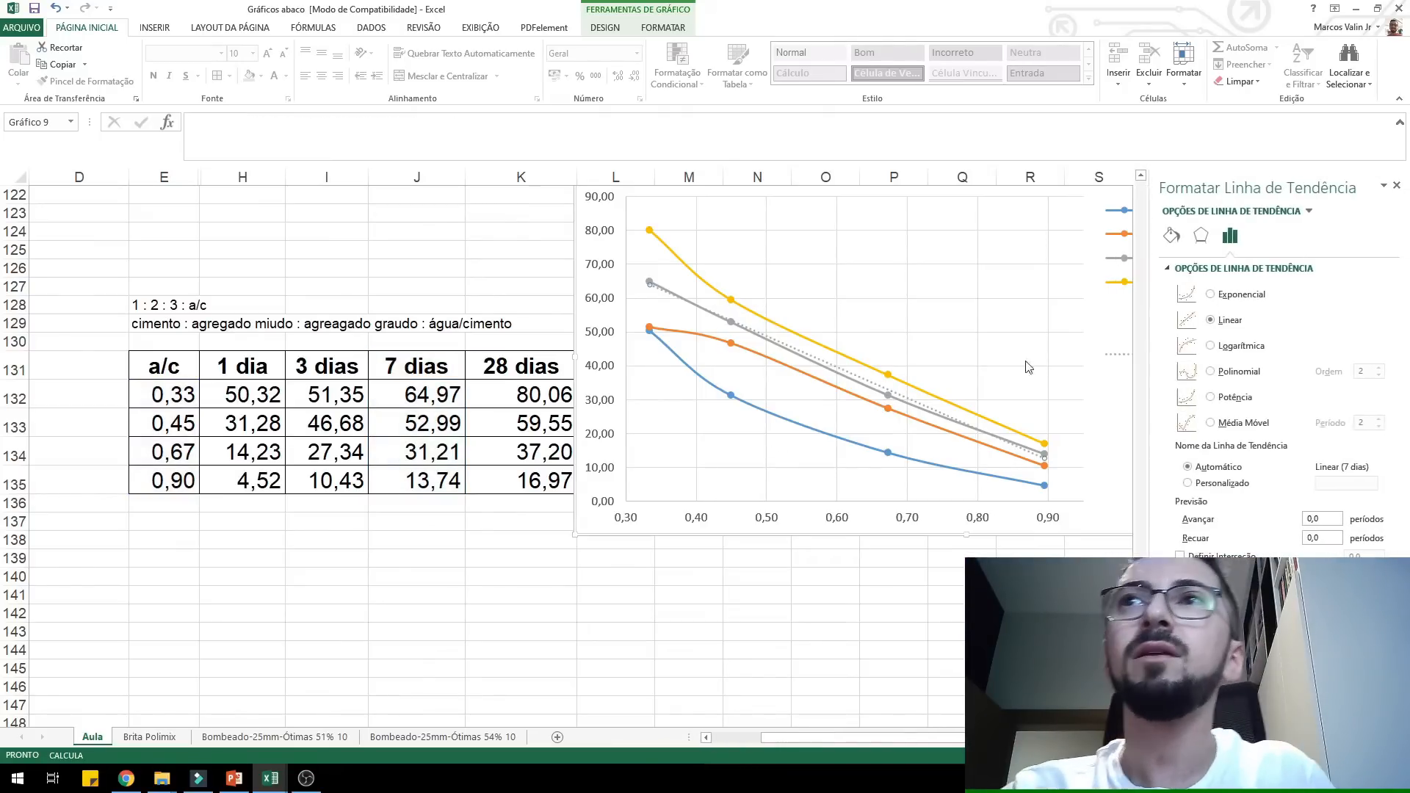
click(1225, 351)
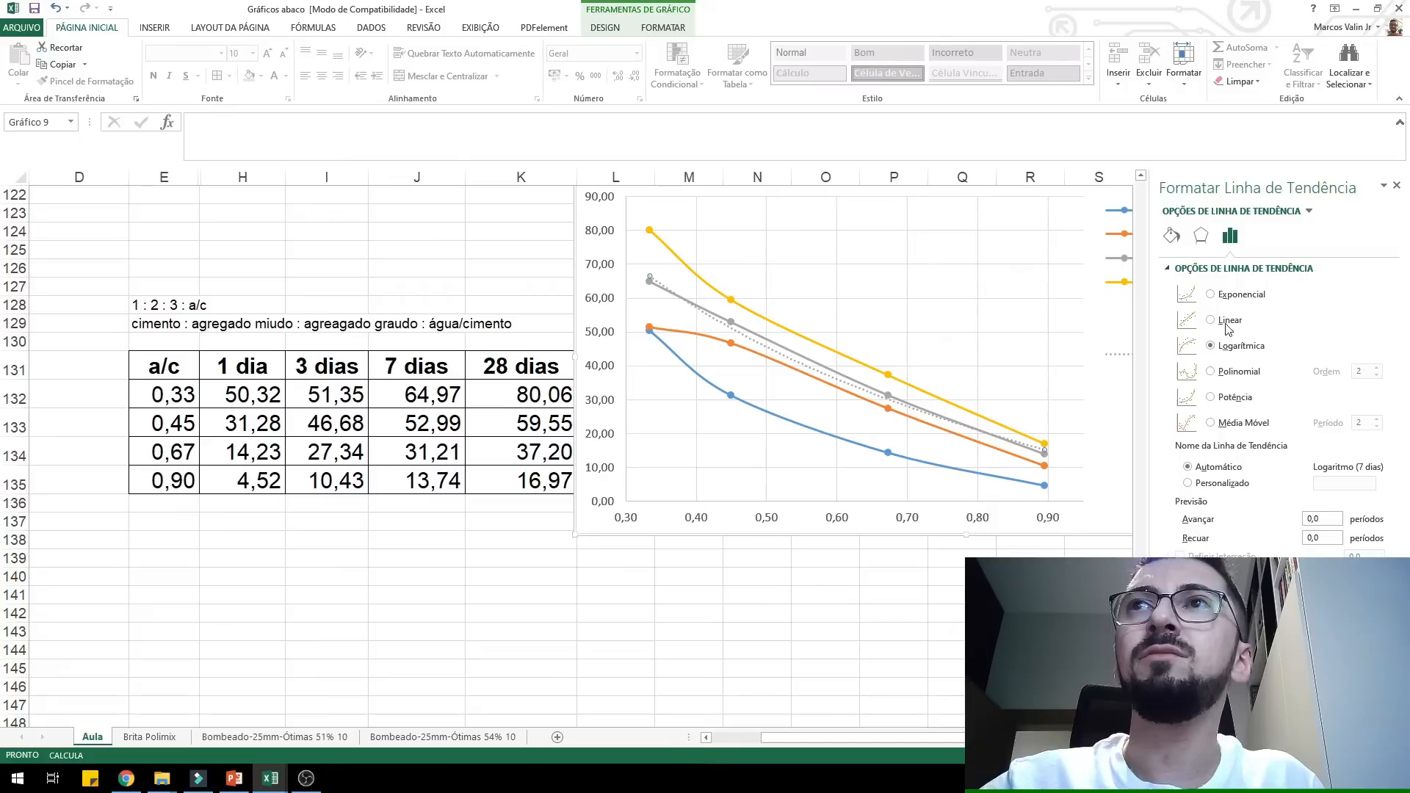
click(1181, 575)
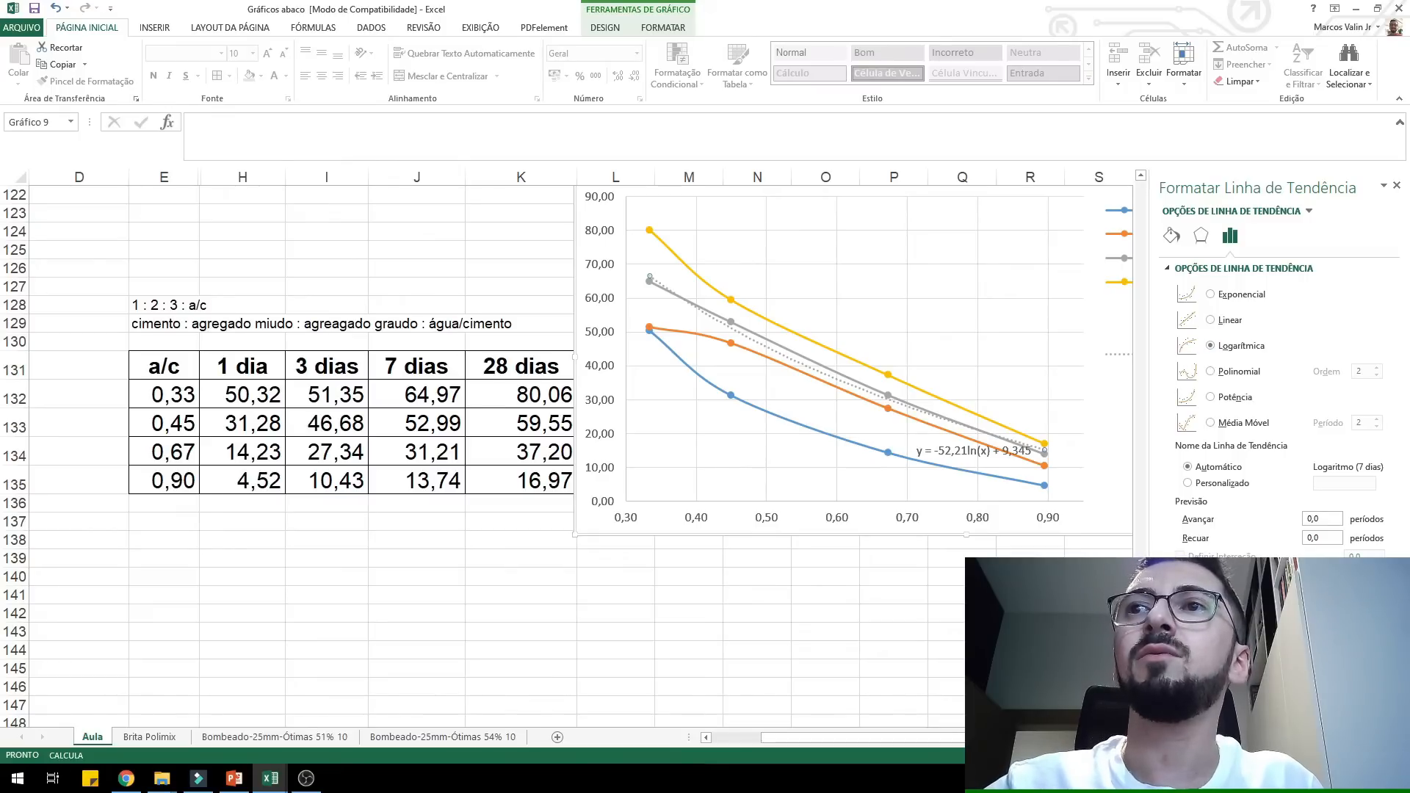
click(1181, 593)
- Hide the 7 dias trendline by setting its line to Sem linha, keeping its equation label
click(1172, 235)
click(1188, 268)
click(1180, 290)
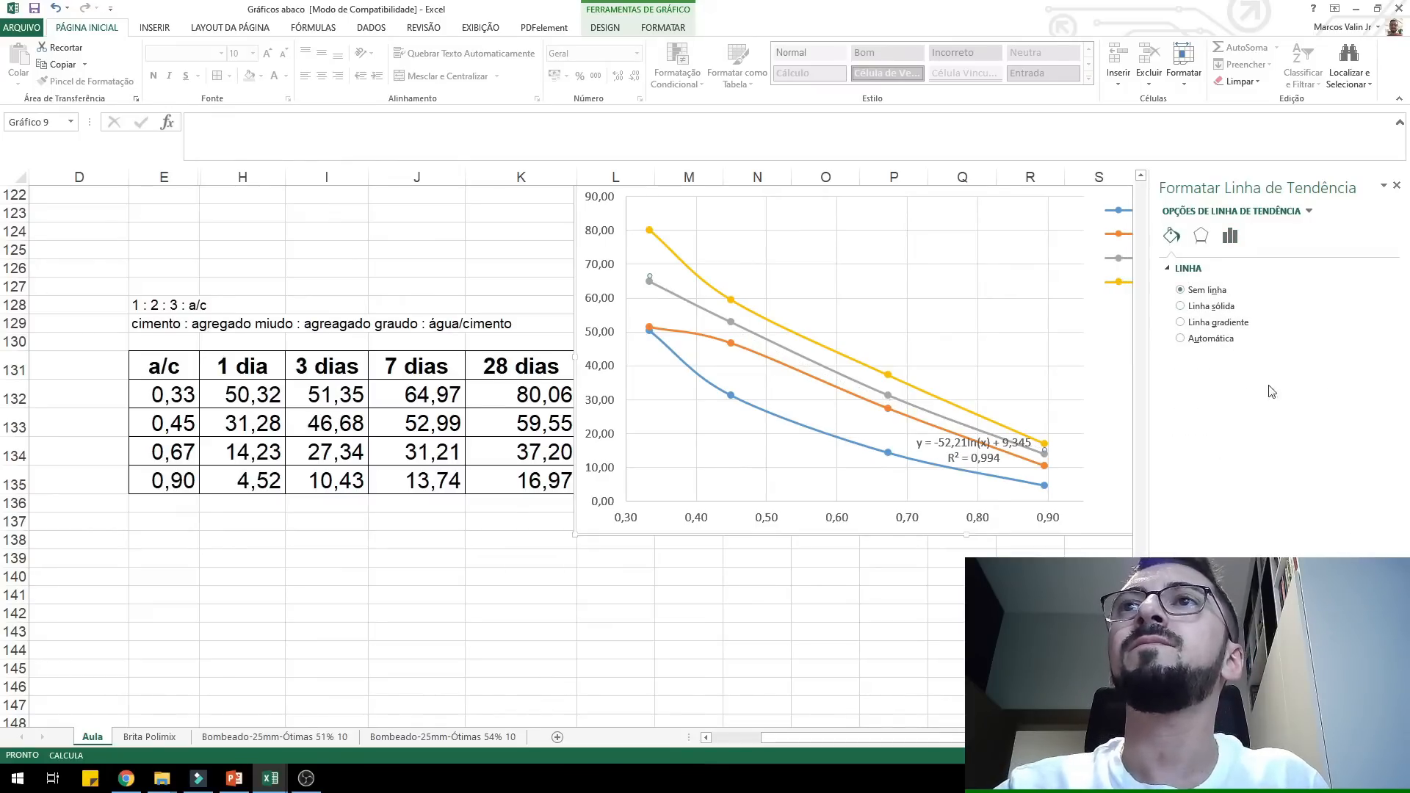
click(1396, 185)
- Place the 7 dias trendline's equation label next to the Logaritmo (7 dias) legend entry, under the other equations
click(988, 463)
mouse_move(982, 467)
mouse_down()
mouse_move(1247, 377)
mouse_move(1308, 381)
mouse_up()
click(1273, 287)
click(1158, 344)
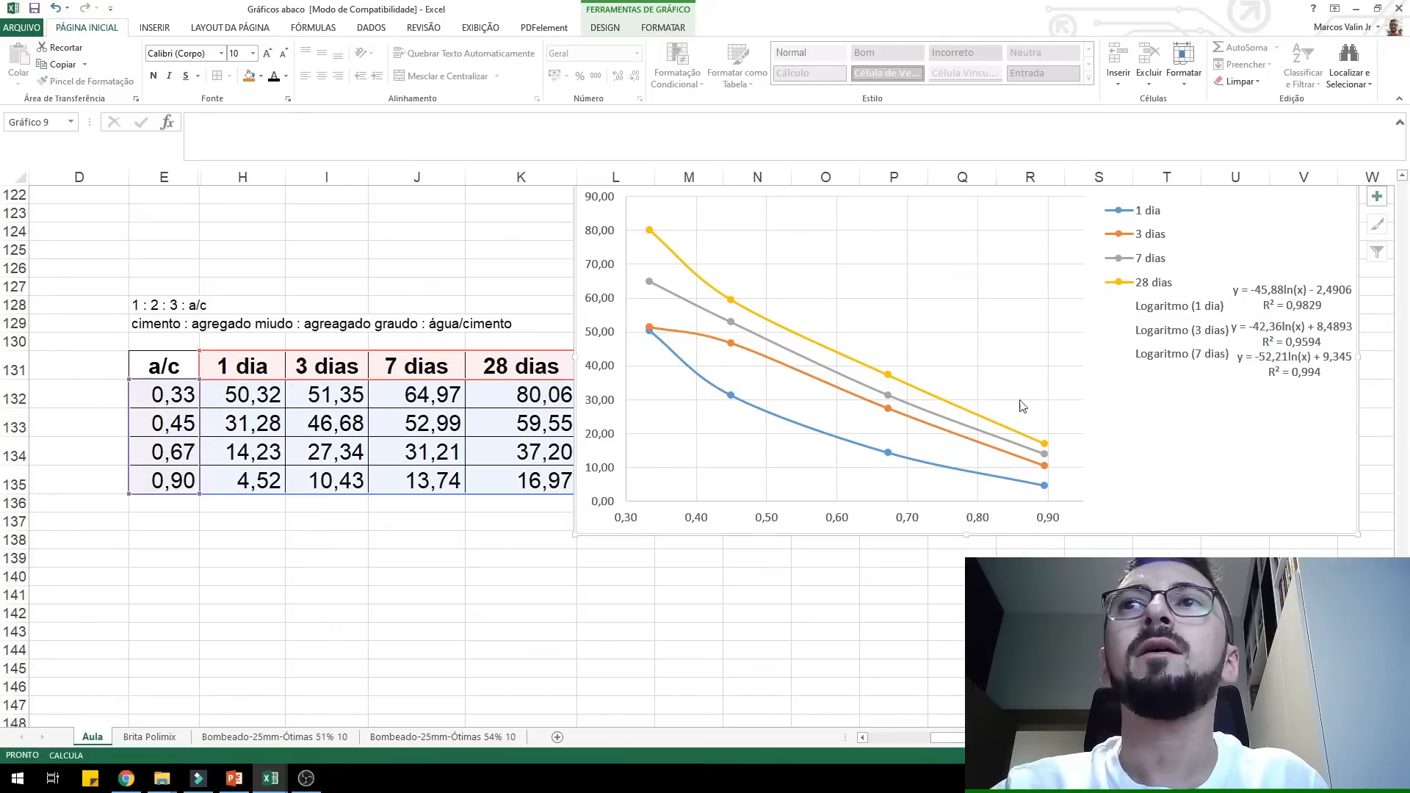
- Add a logarithmic trendline to the 28 dias series and display its equation and R² value on the chart
click(878, 376)
right_click(880, 377)
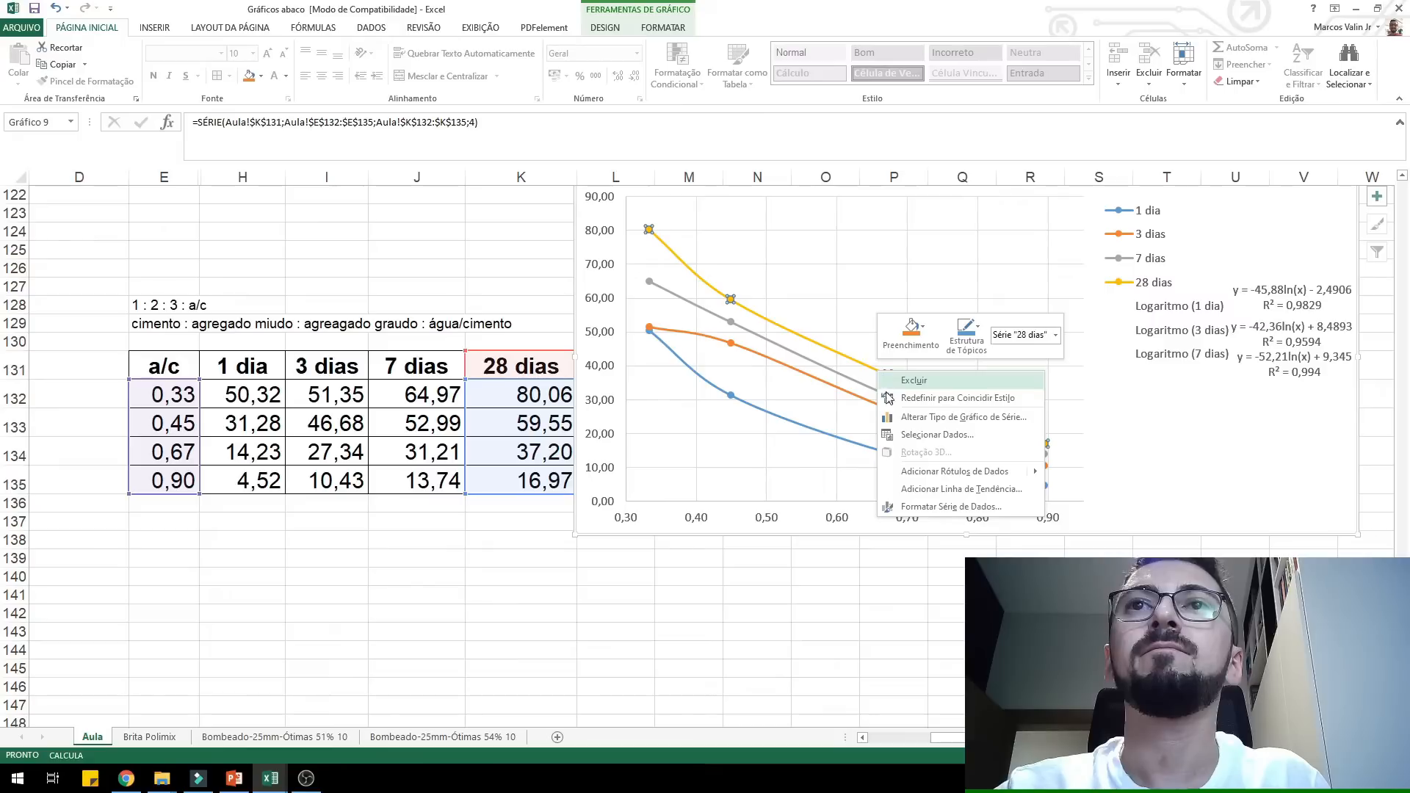
click(955, 577)
click(1233, 350)
click(1212, 575)
click(1212, 593)
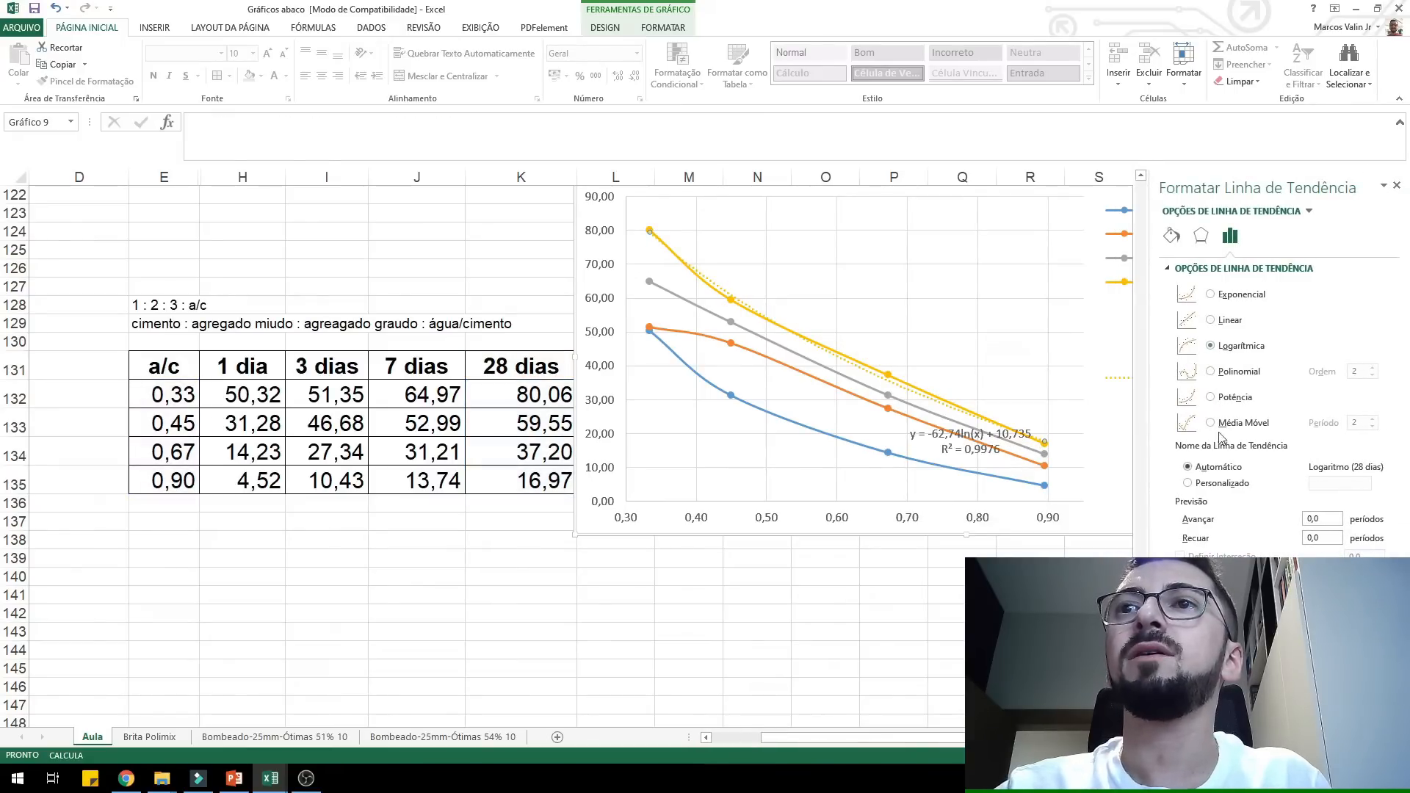
- Hide the 28 dias trendline with Sem linha and place its equation label beside the Logaritmo (28 dias) legend entry
click(1173, 236)
click(1207, 290)
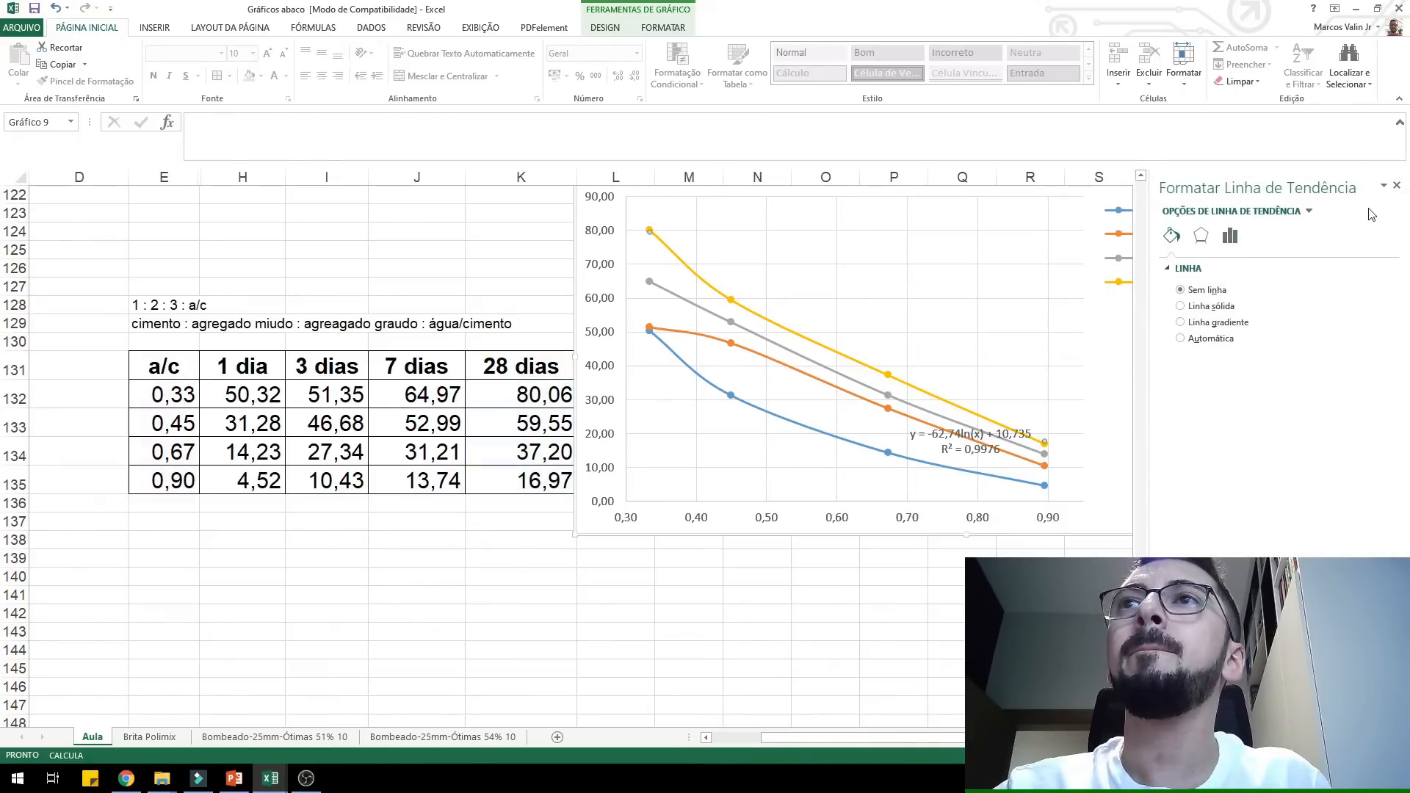
click(1397, 185)
click(1004, 438)
drag(1002, 453, 1333, 415)
click(1168, 300)
double_click(1168, 302)
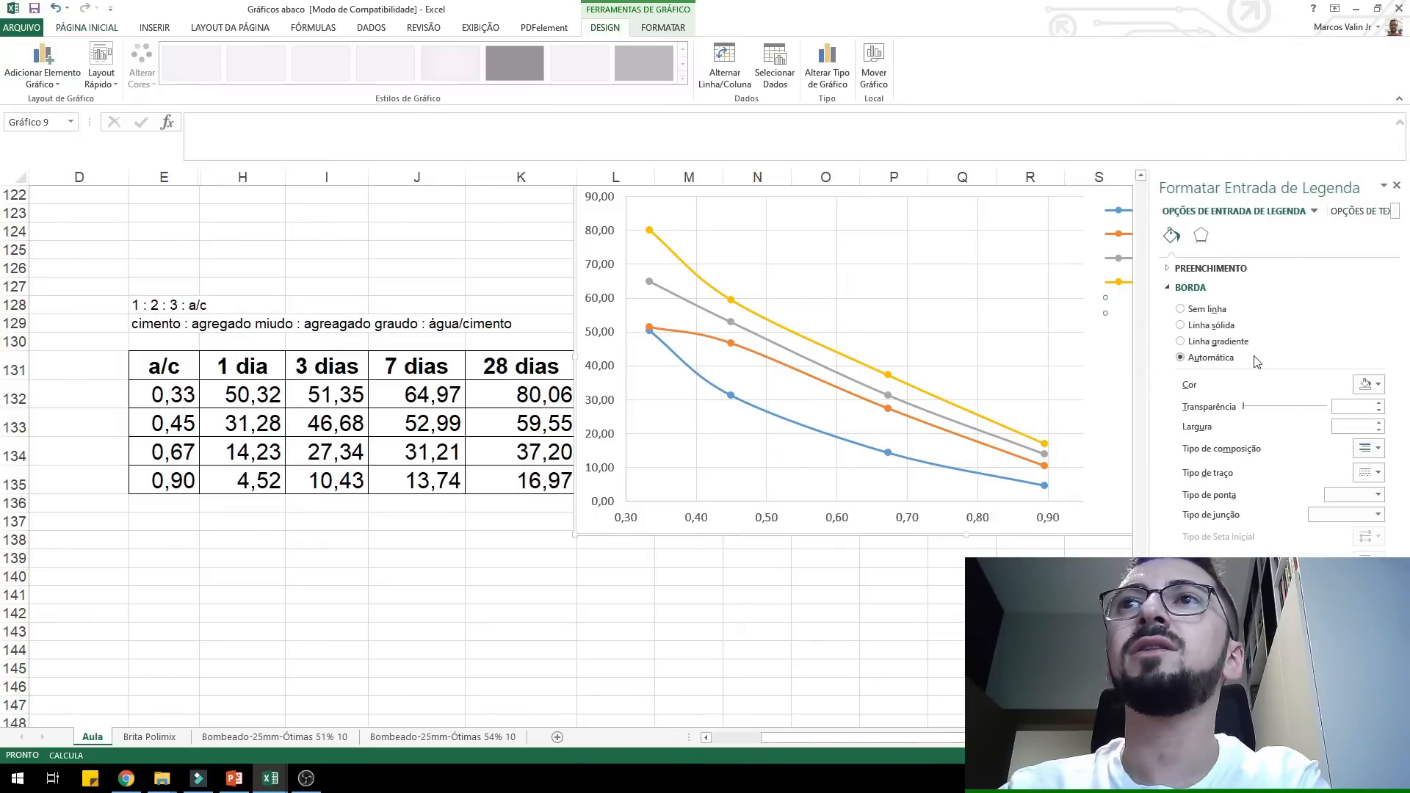
click(1397, 186)
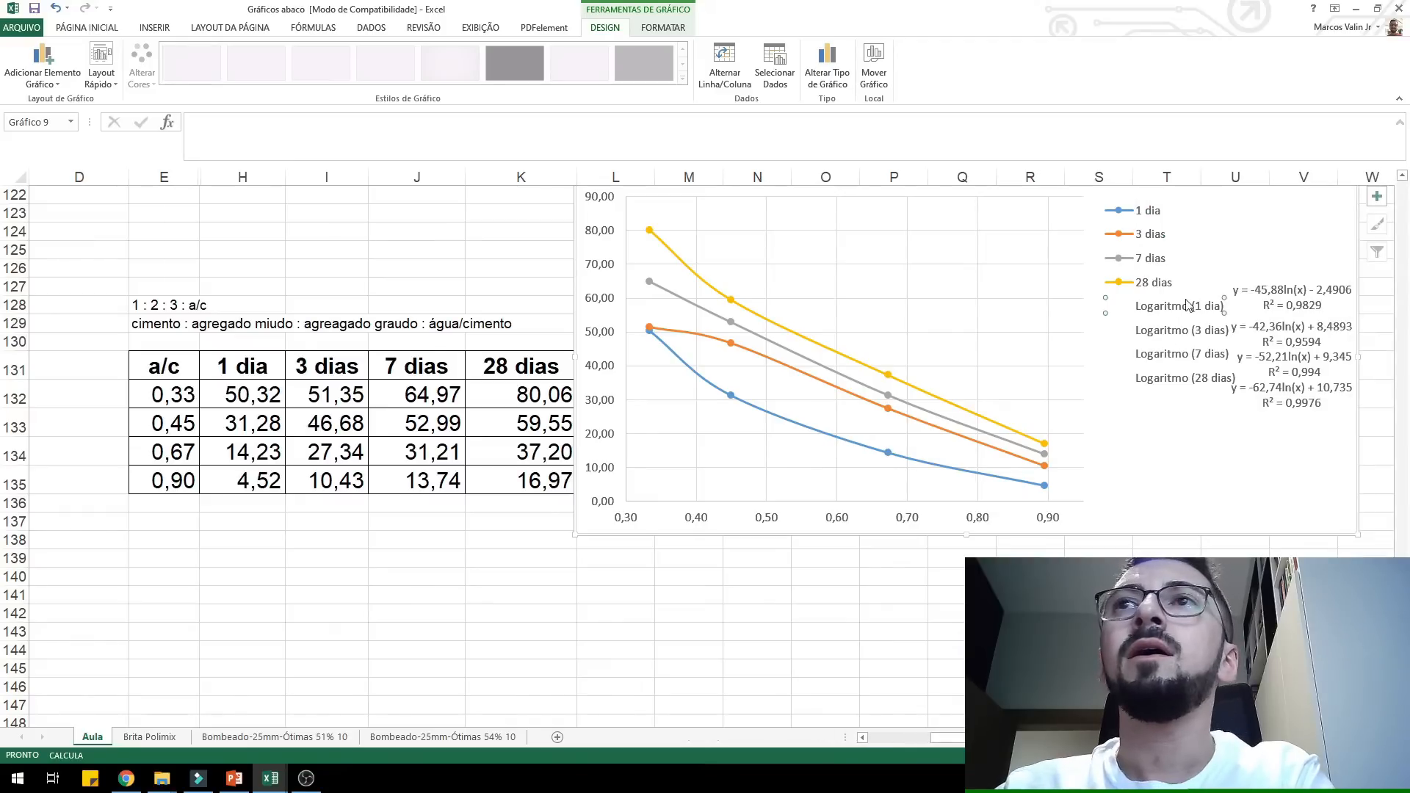
right_click(1162, 316)
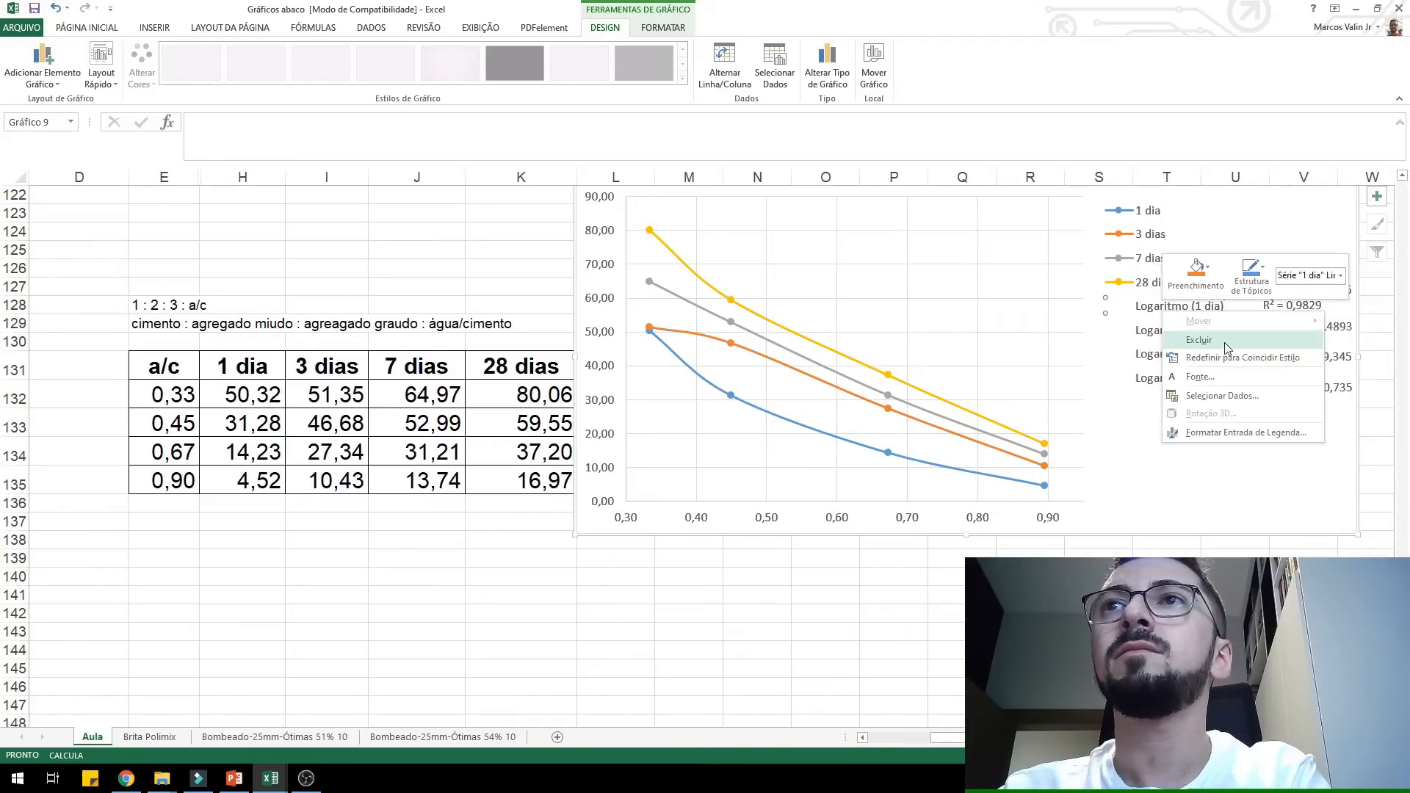
click(1245, 435)
click(1197, 278)
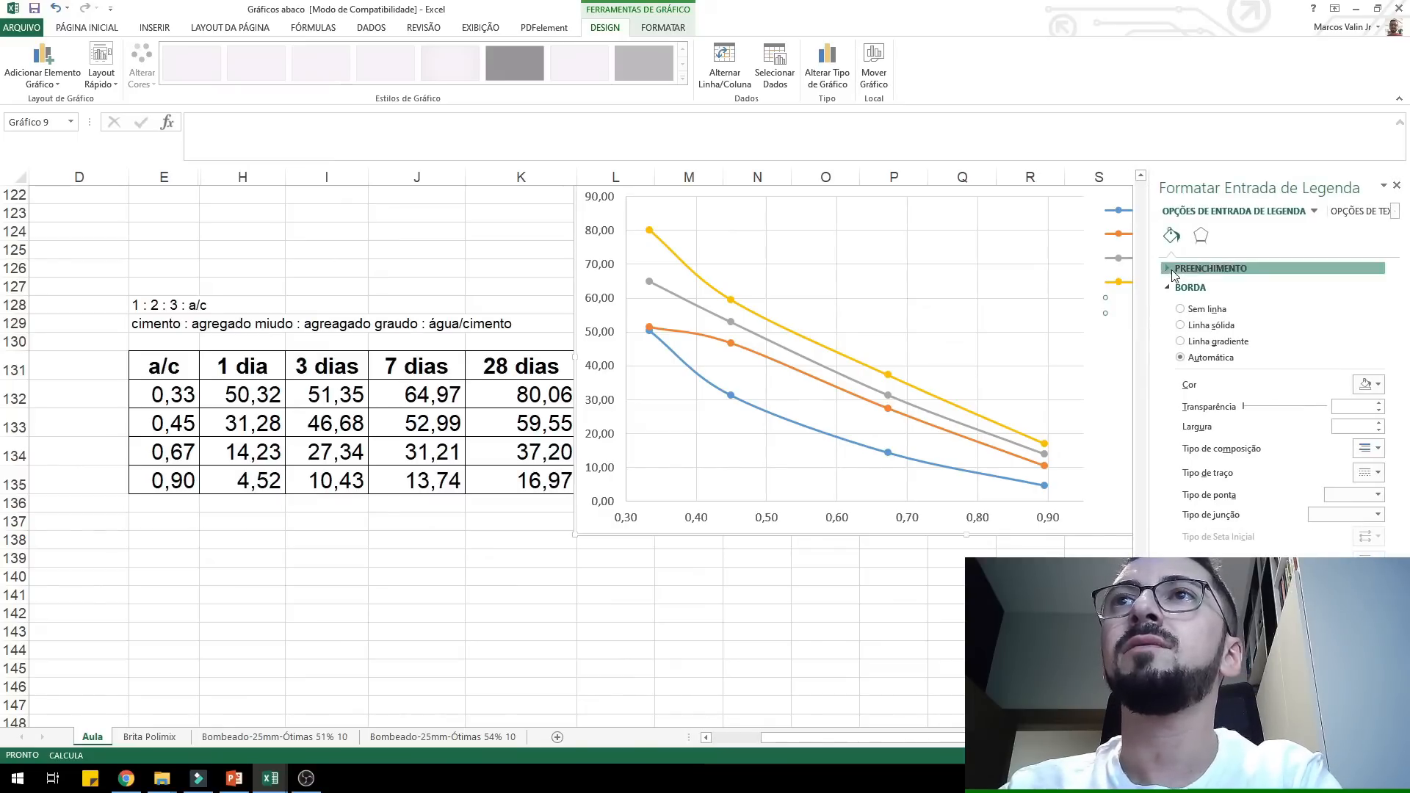
click(1398, 188)
click(1234, 401)
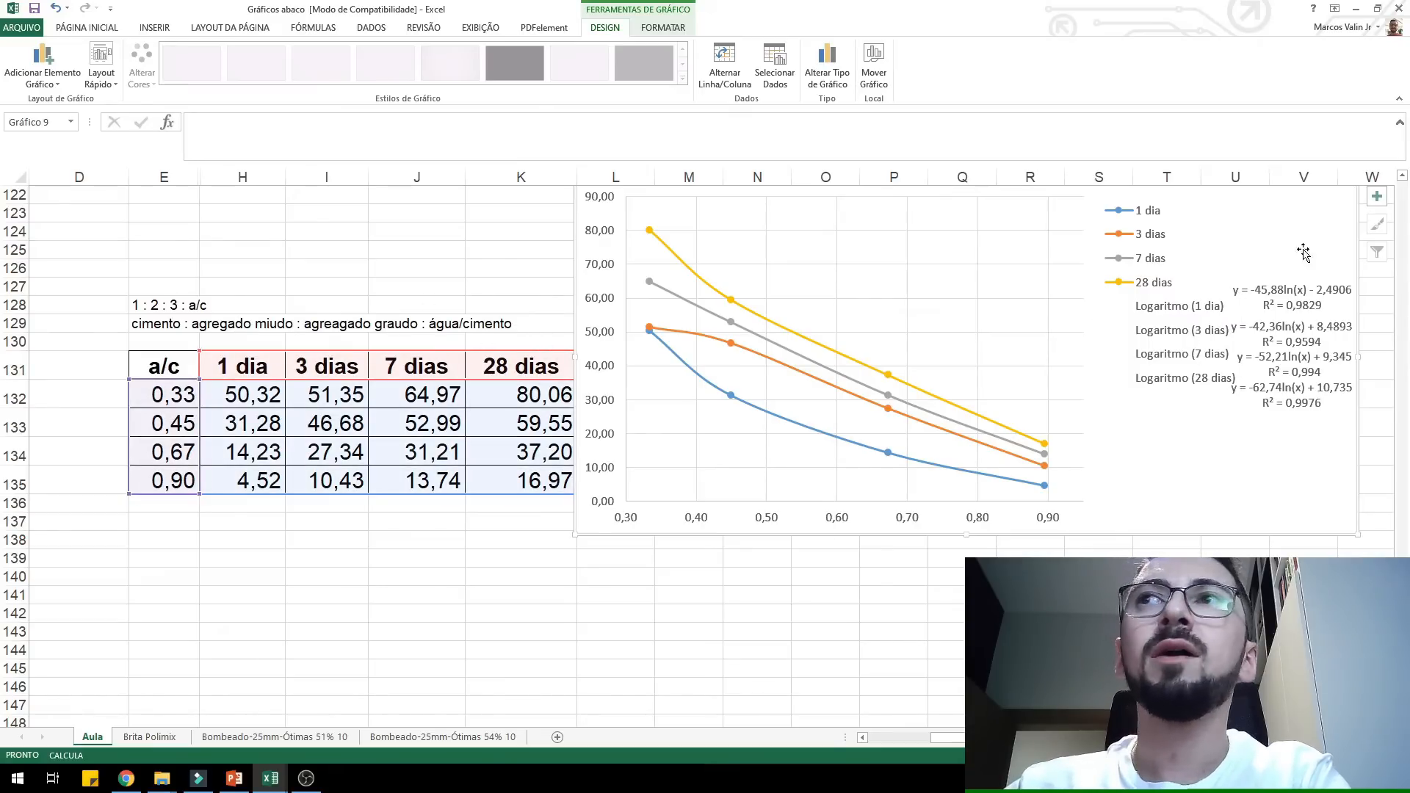
- Add axis titles to both axes of the chart
click(1377, 198)
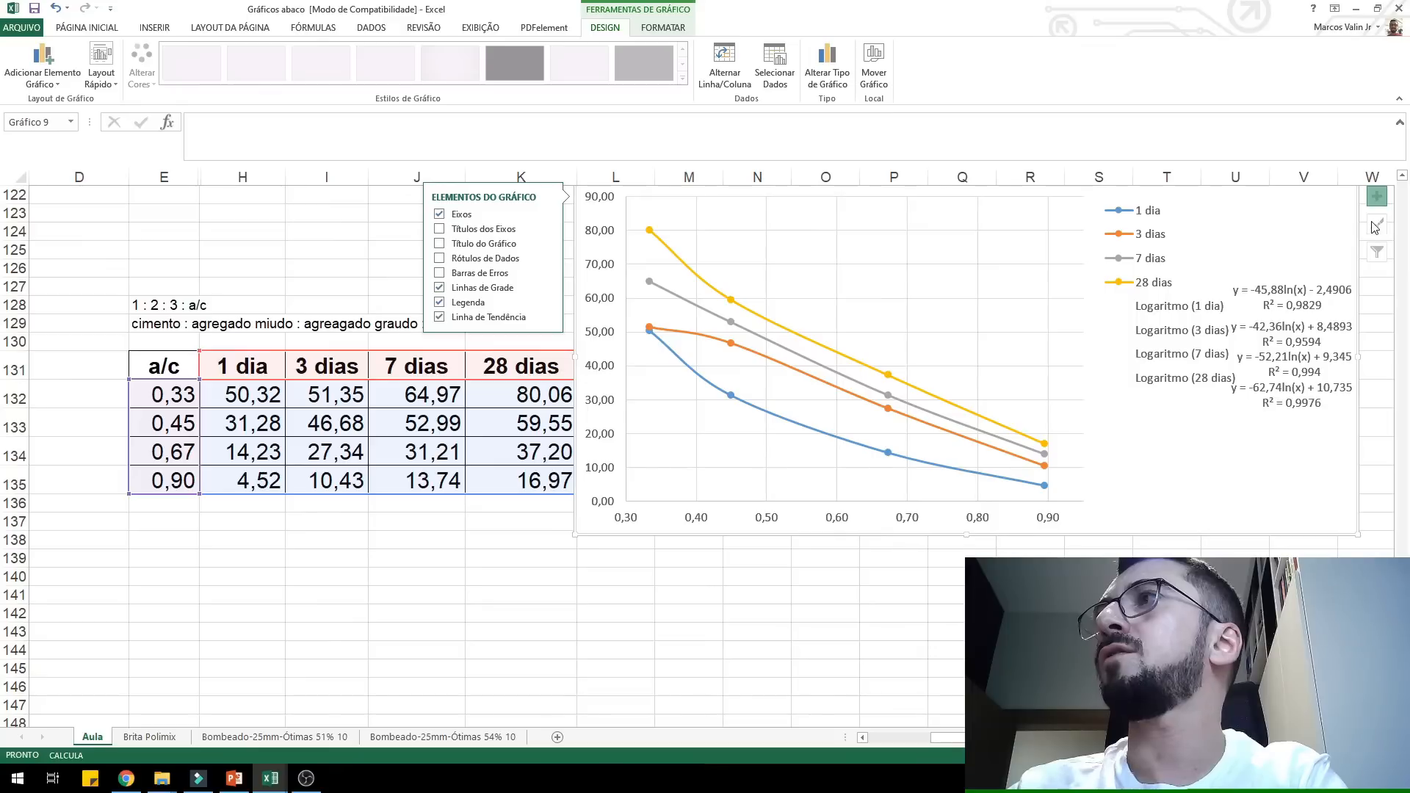
click(1377, 199)
click(1377, 199)
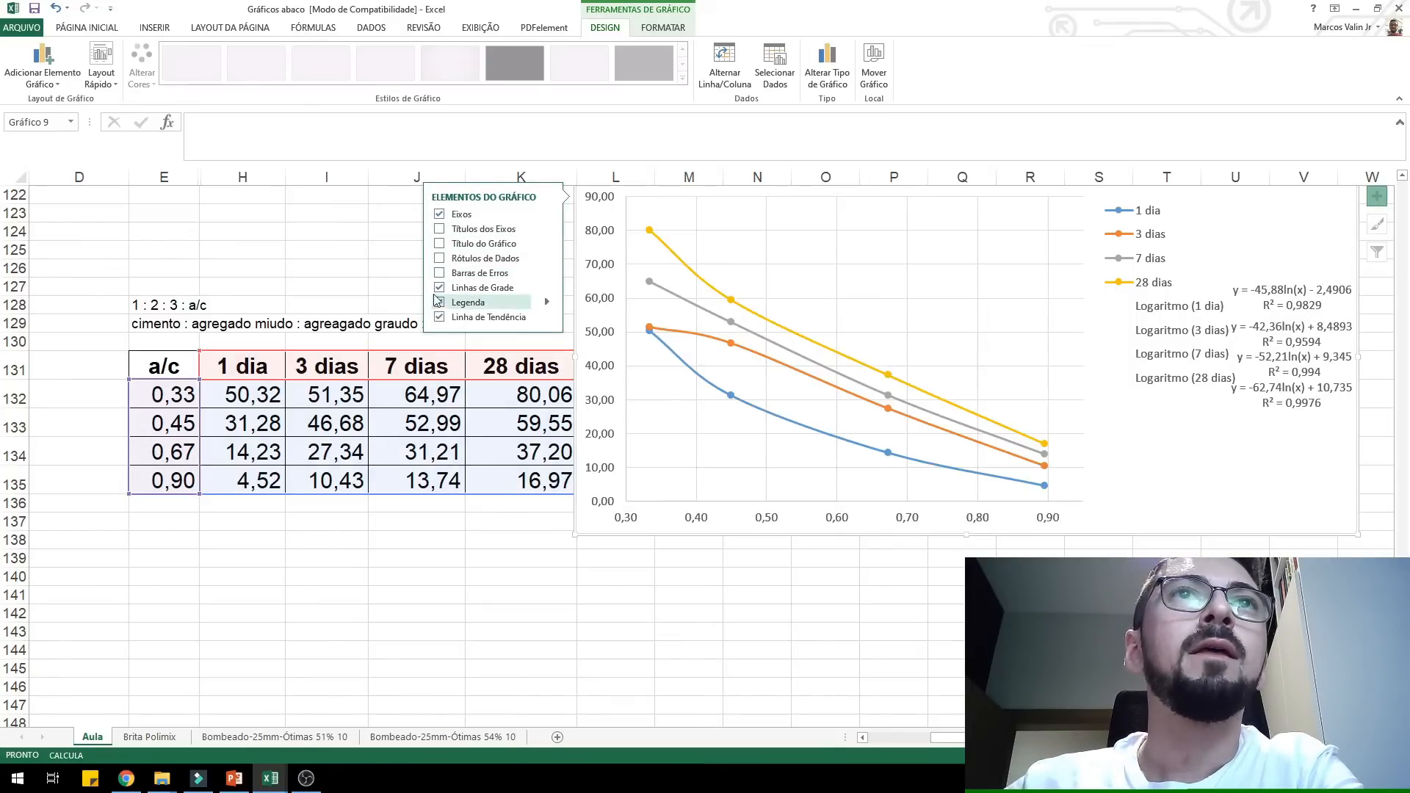
click(439, 229)
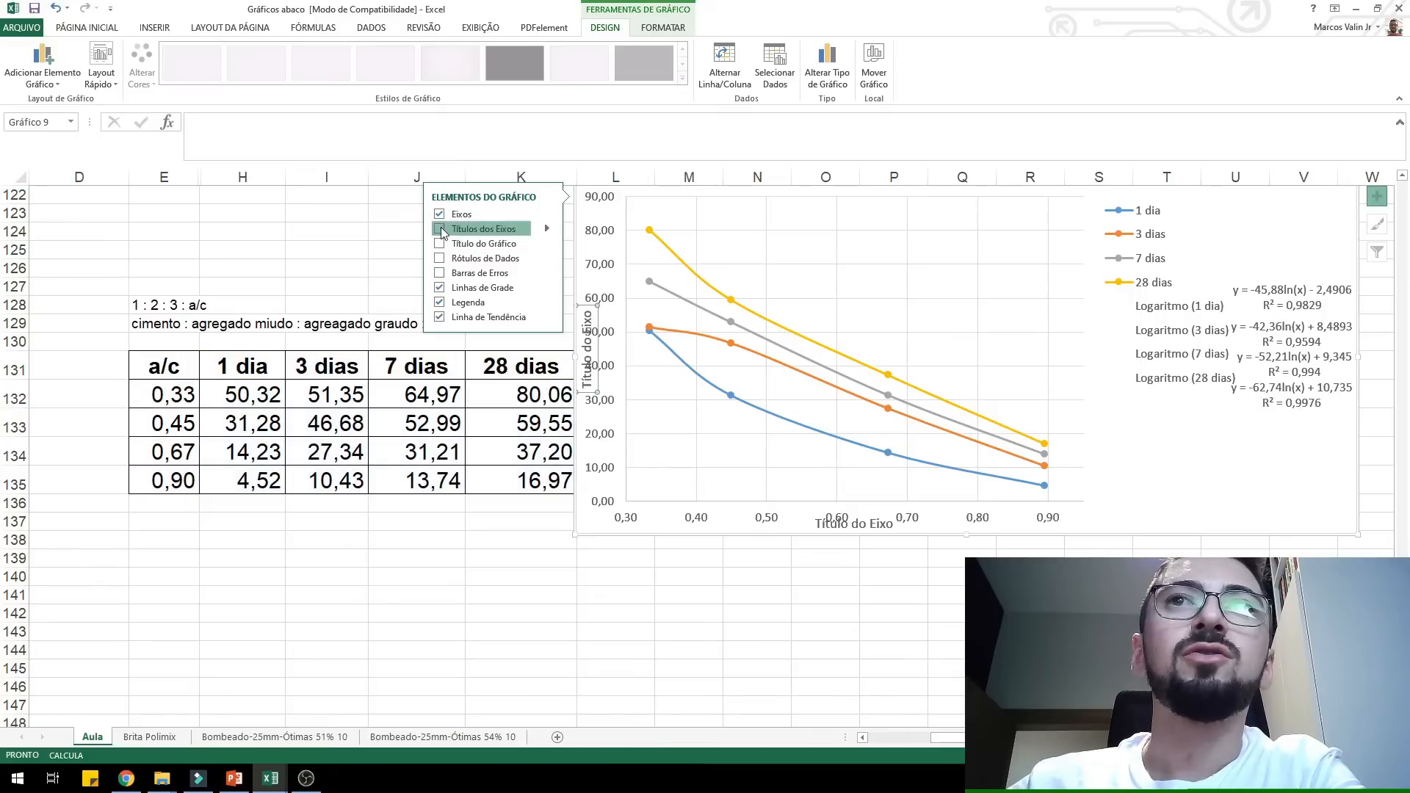
- Shrink the plot area slightly and shift it so the axis titles no longer overlap the axis numbers
click(712, 313)
click(625, 213)
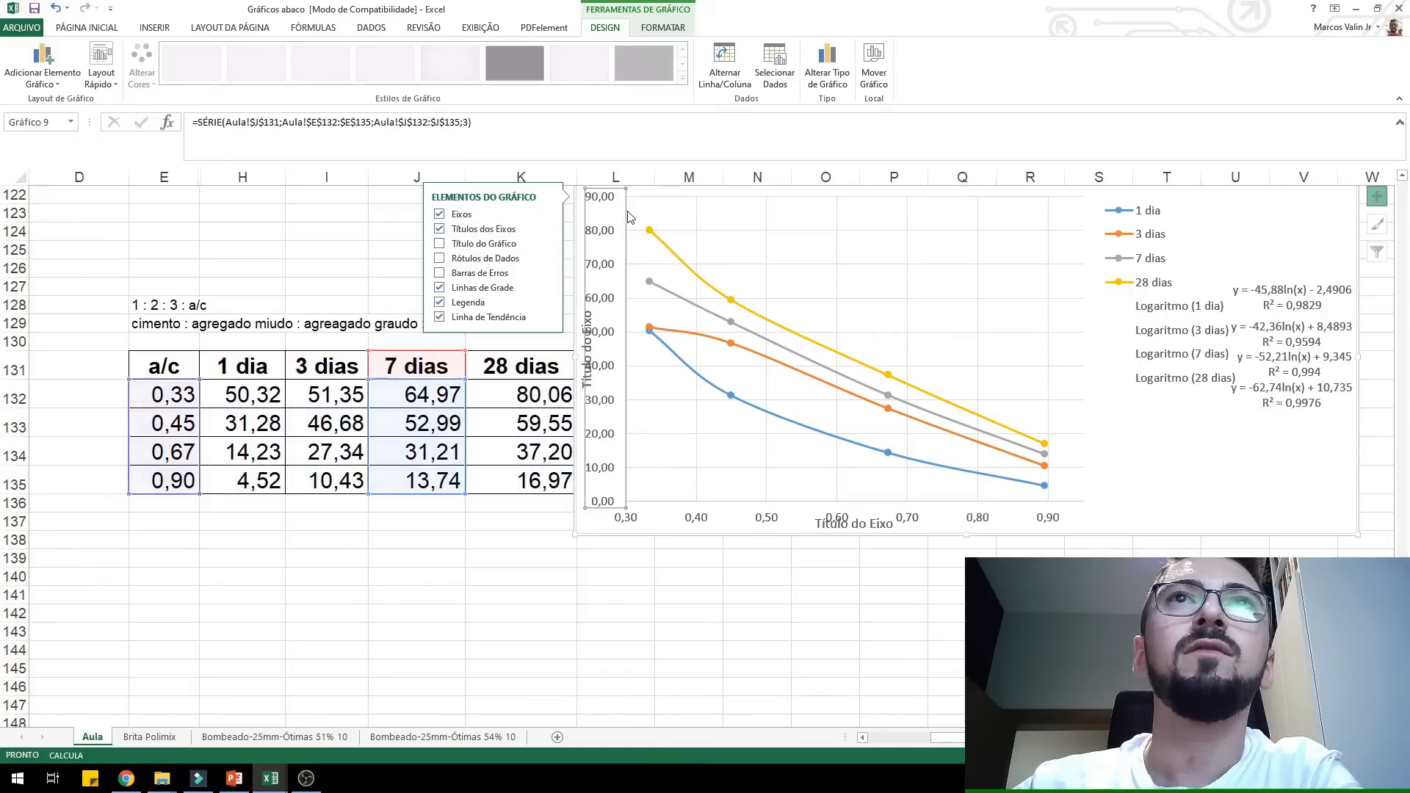
click(630, 203)
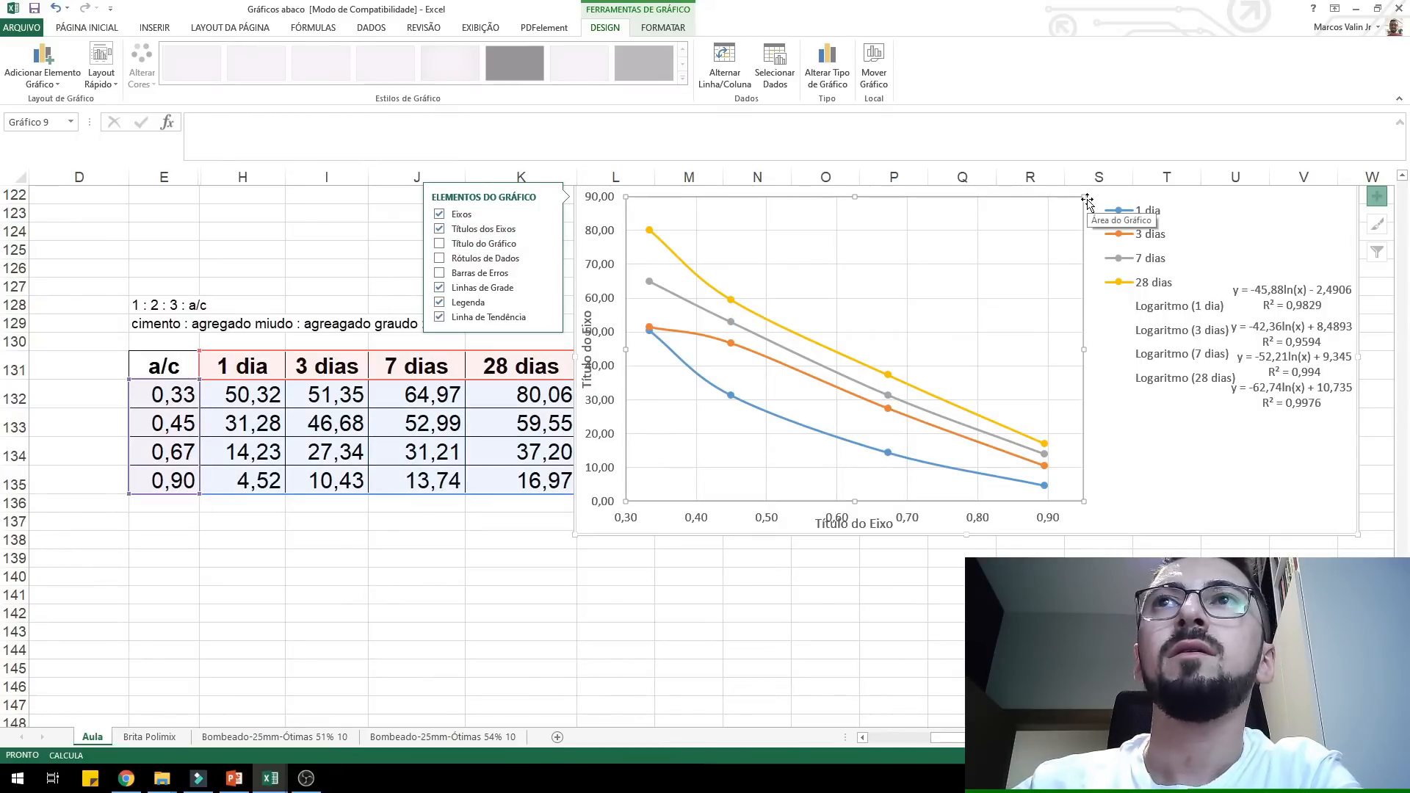
drag(1086, 197, 1065, 217)
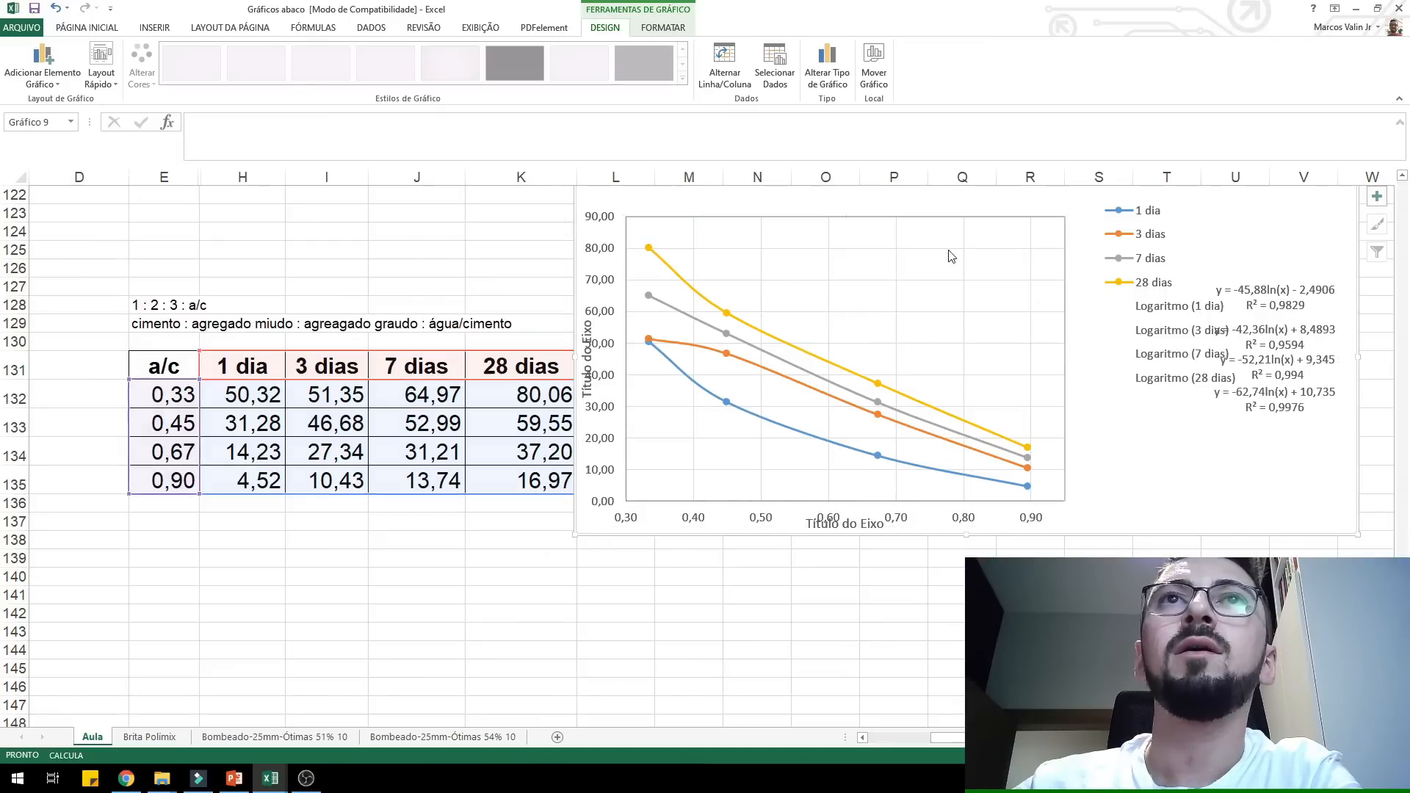
click(642, 230)
drag(710, 227, 737, 216)
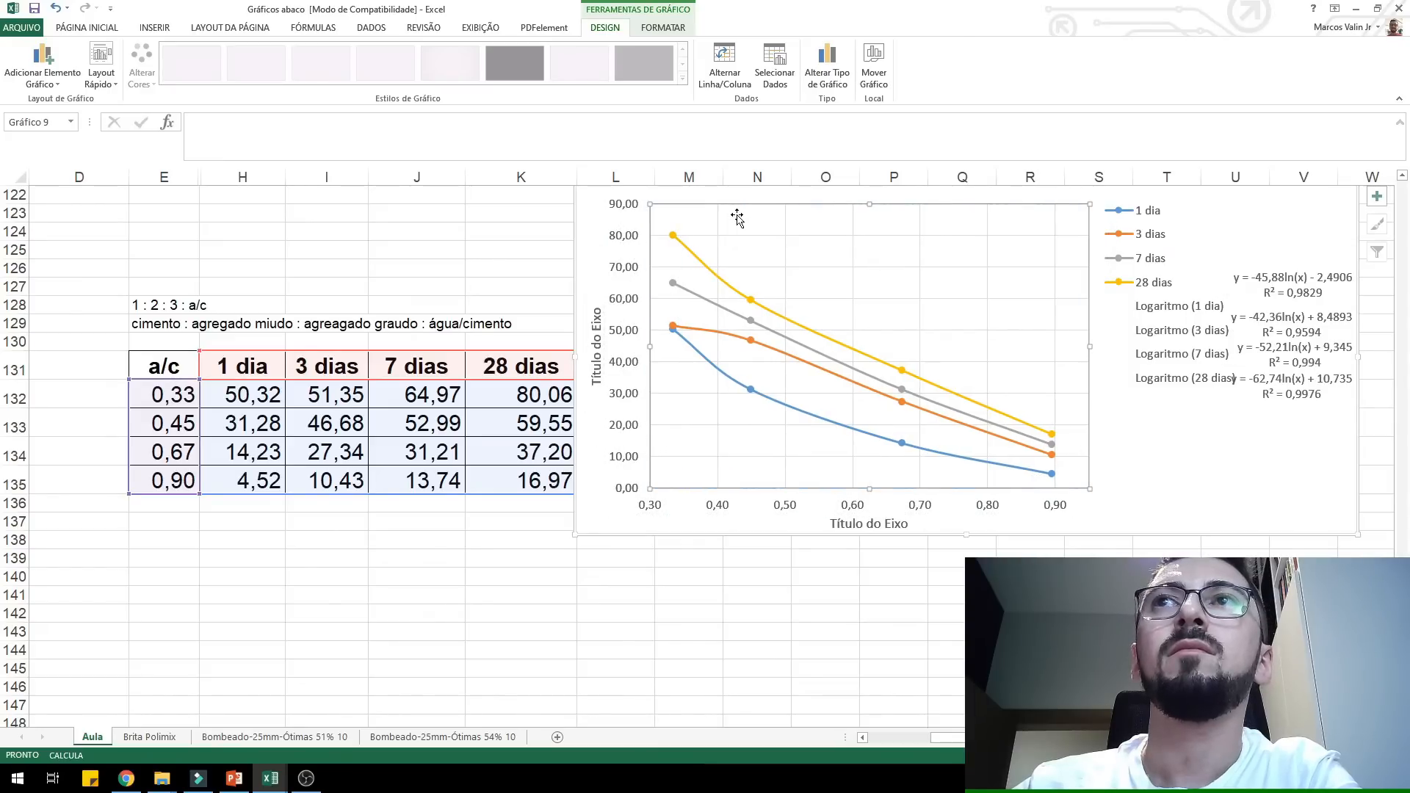
- Replace the vertical axis title's placeholder text with "Resistência (MPa)"
double_click(600, 331)
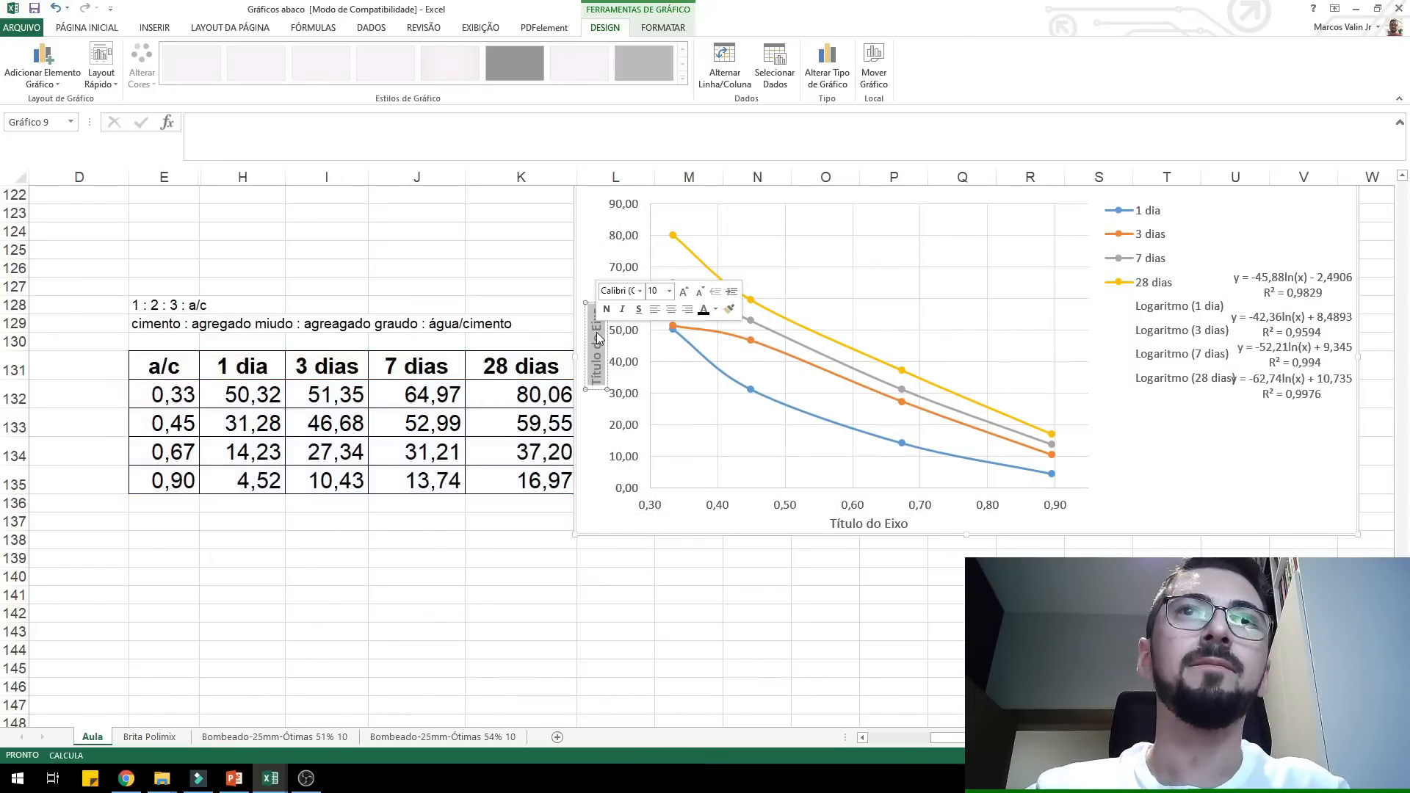
text(ist~en)
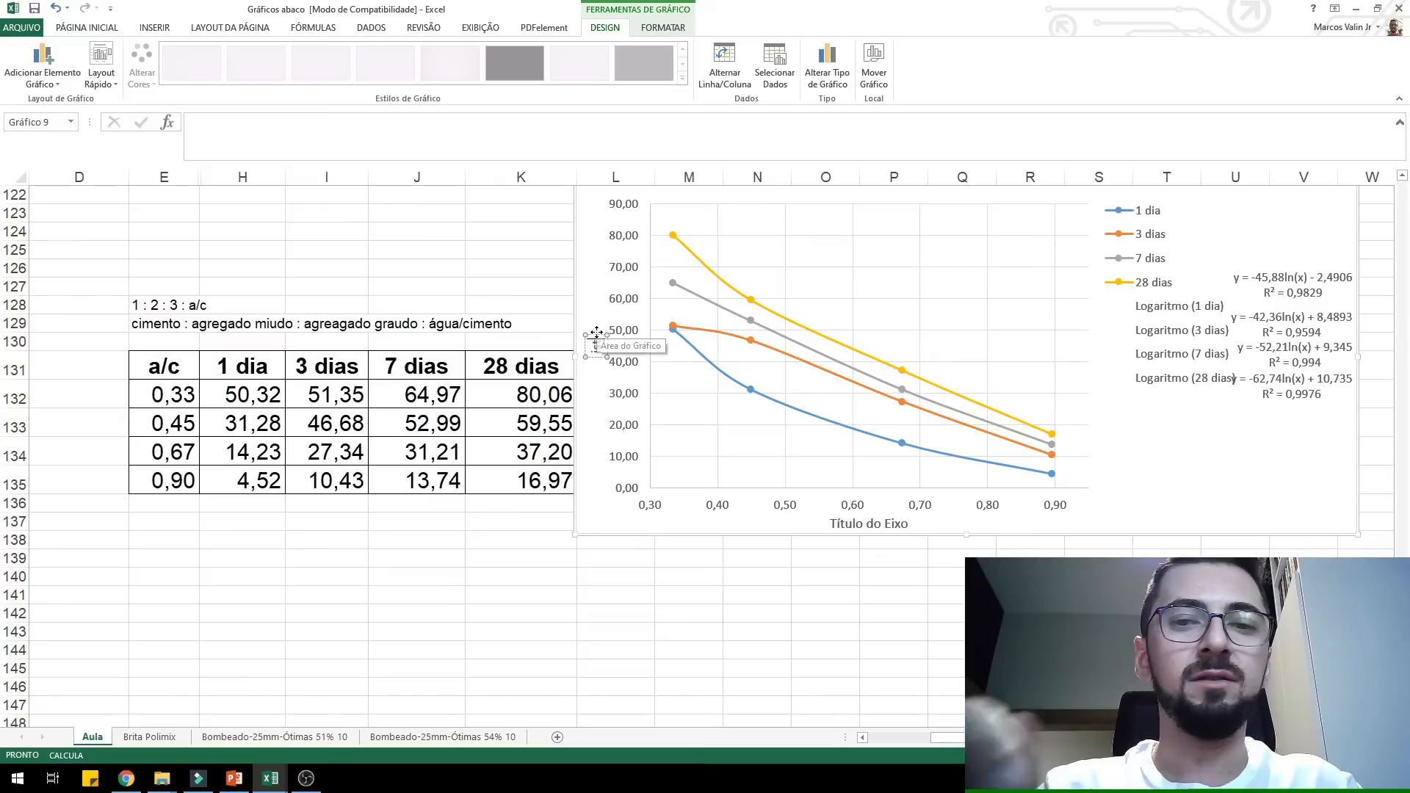
text(cia)
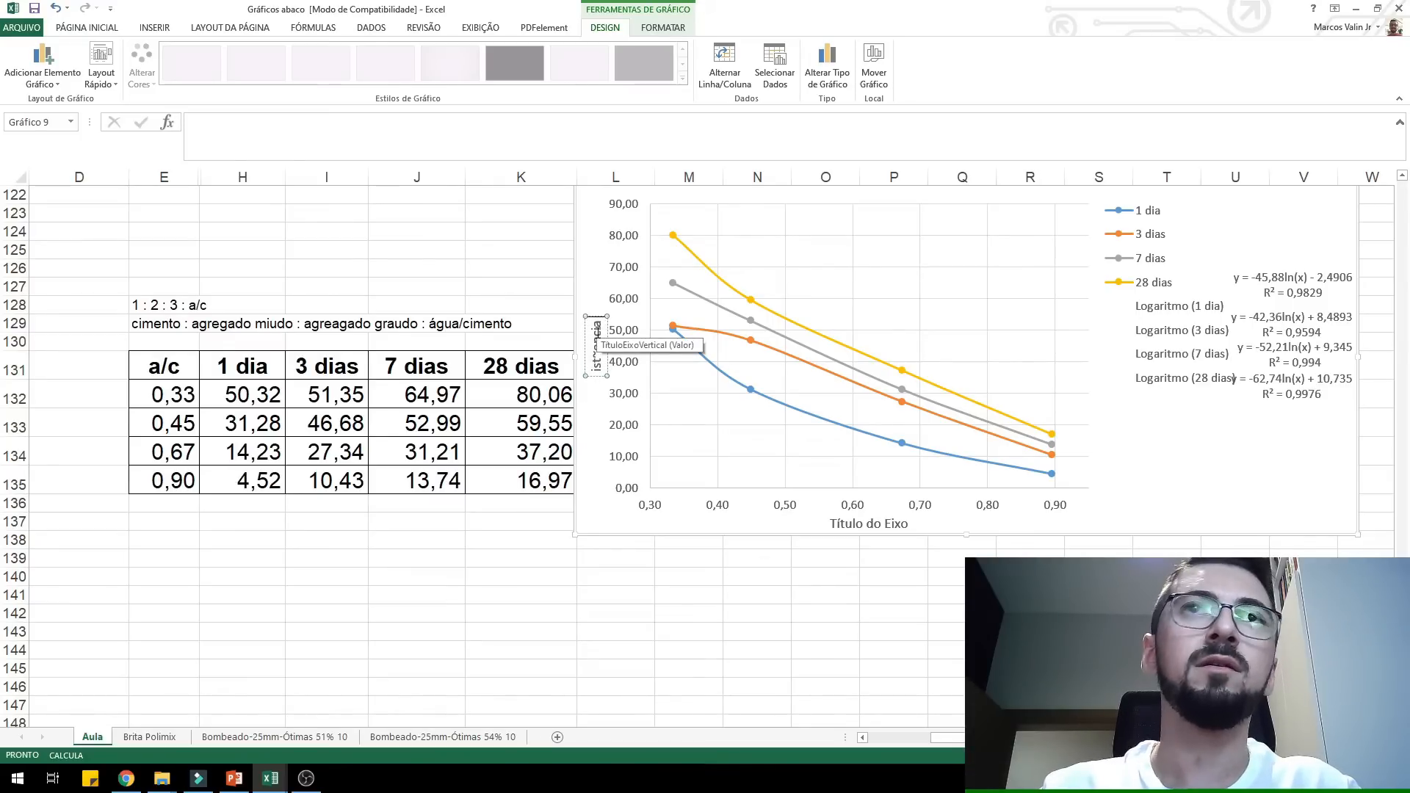
key(BackSpace)
key(BackSpace)
key(BackSpace)
key(BackSpace)
key(BackSpace)
key(BackSpace)
key(BackSpace)
key(BackSpace)
key(BackSpace)
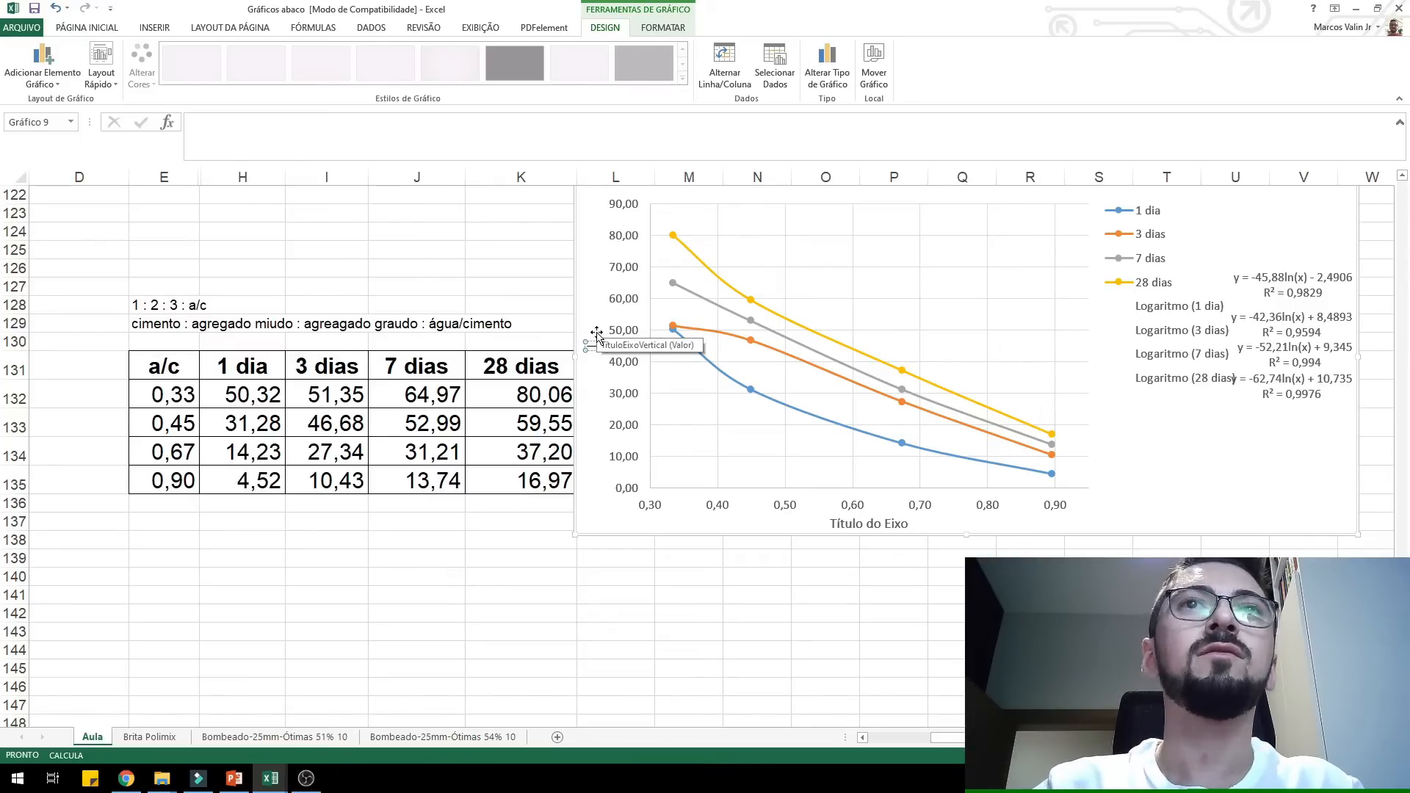
text(Resistência)
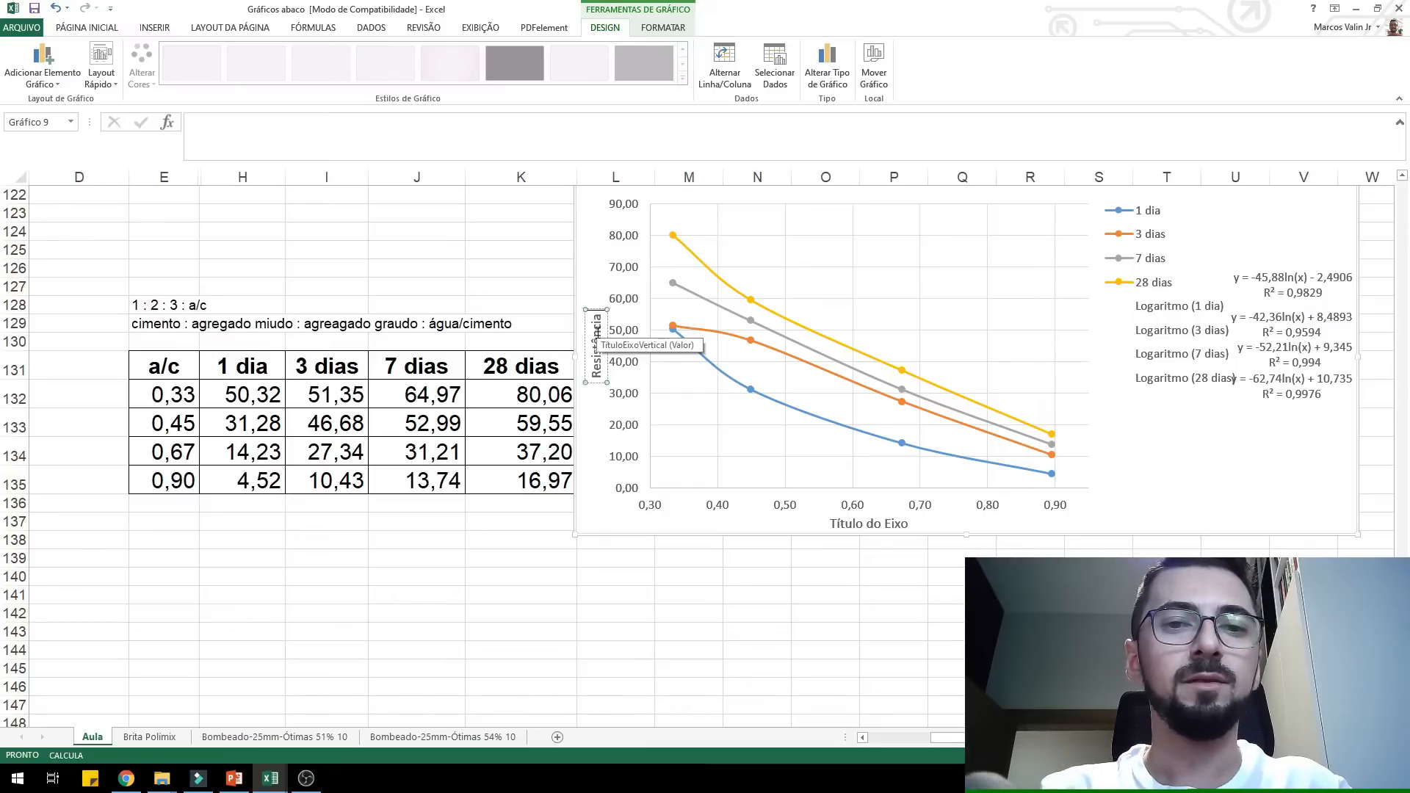
text((MPa)
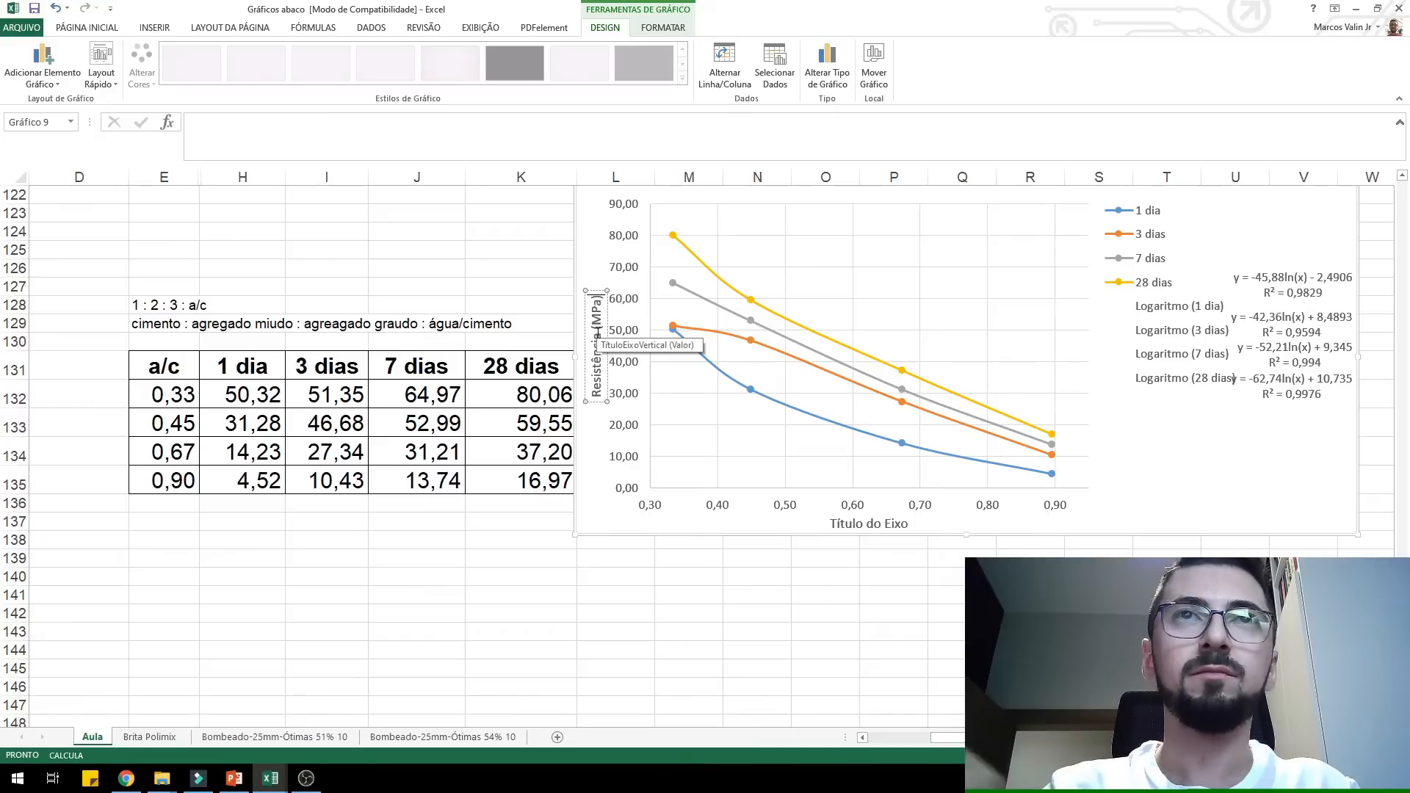
text())
click(633, 481)
- Replace the horizontal axis title's placeholder text with "Fator a/c"
triple_click(871, 525)
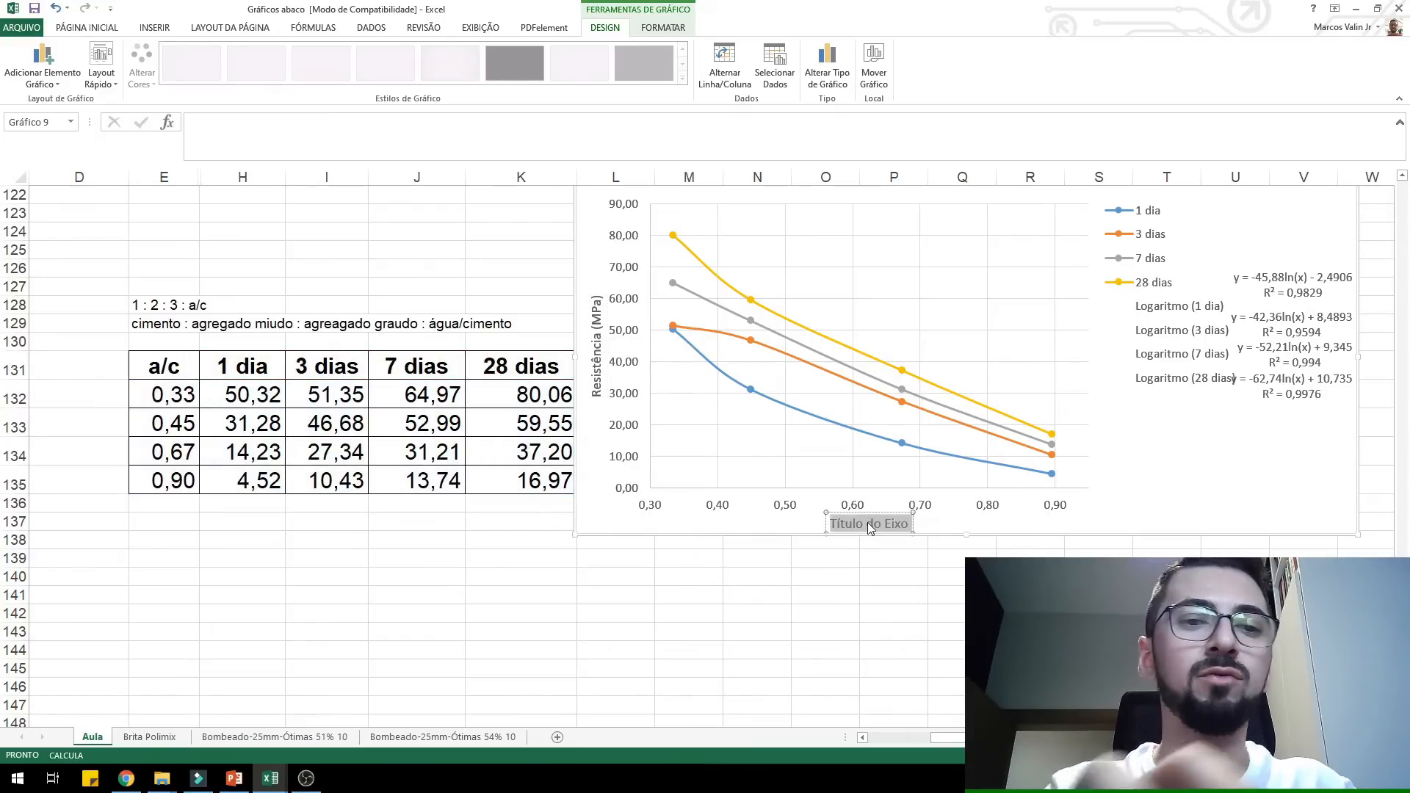
text(Fator)
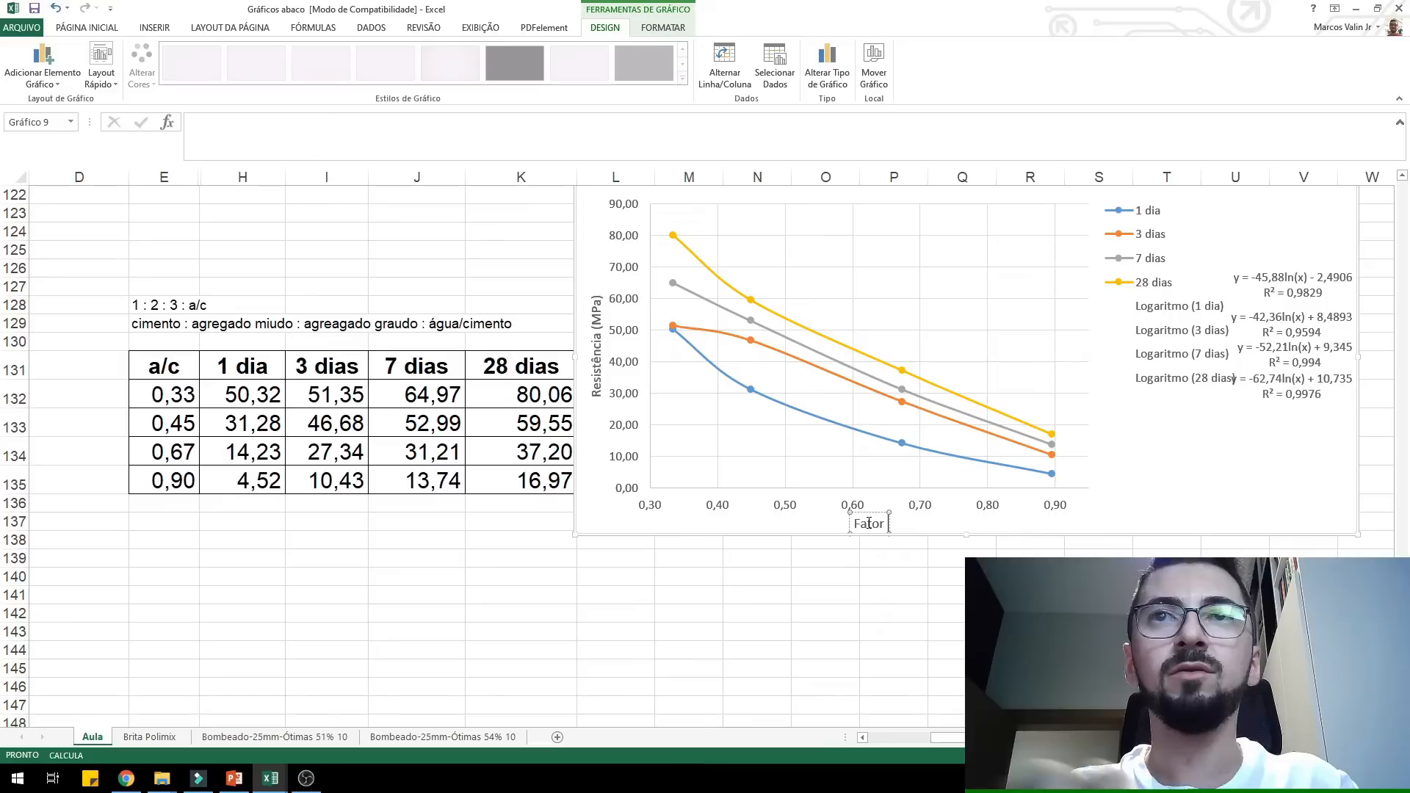
text( a/c)
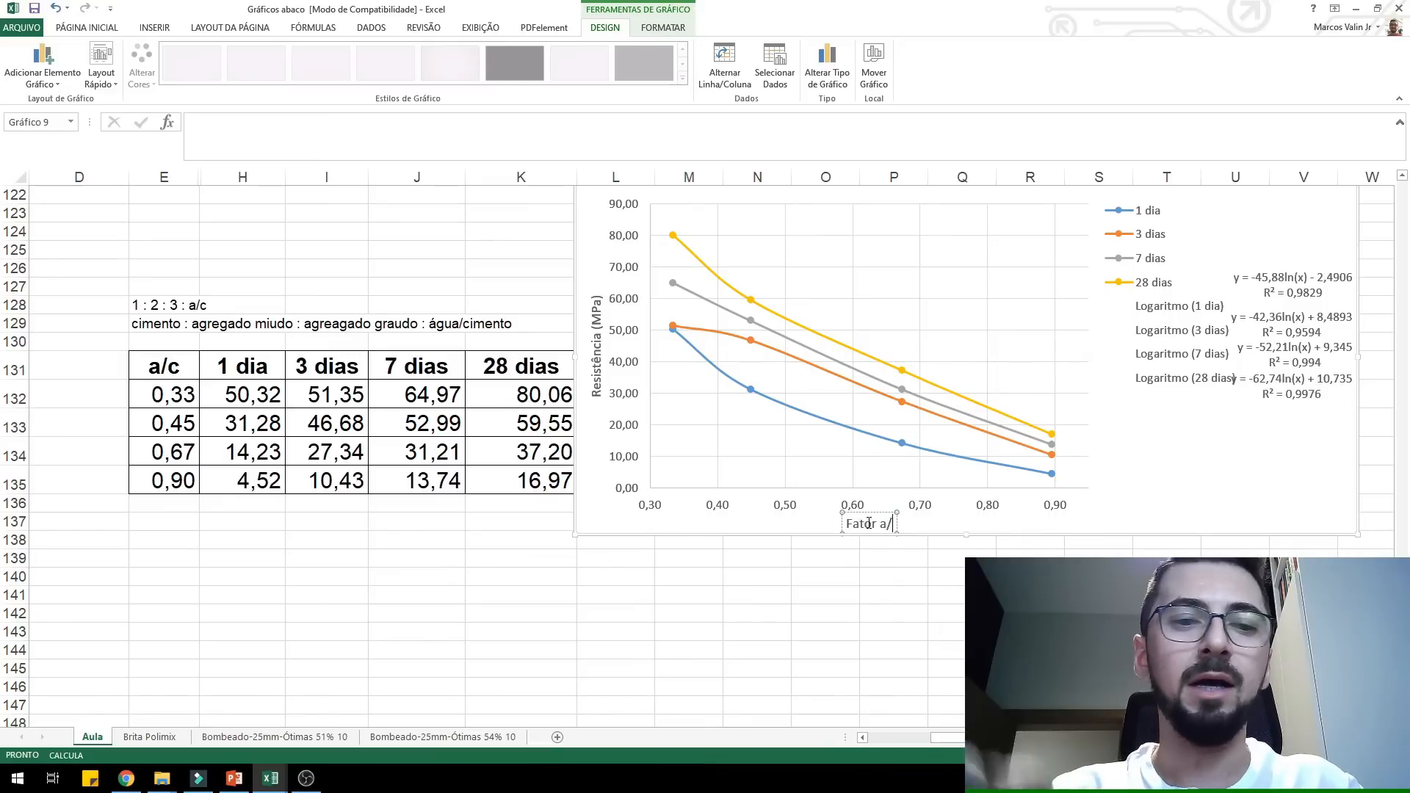
- Set all of the chart's text to black and leave the chart selection
click(948, 595)
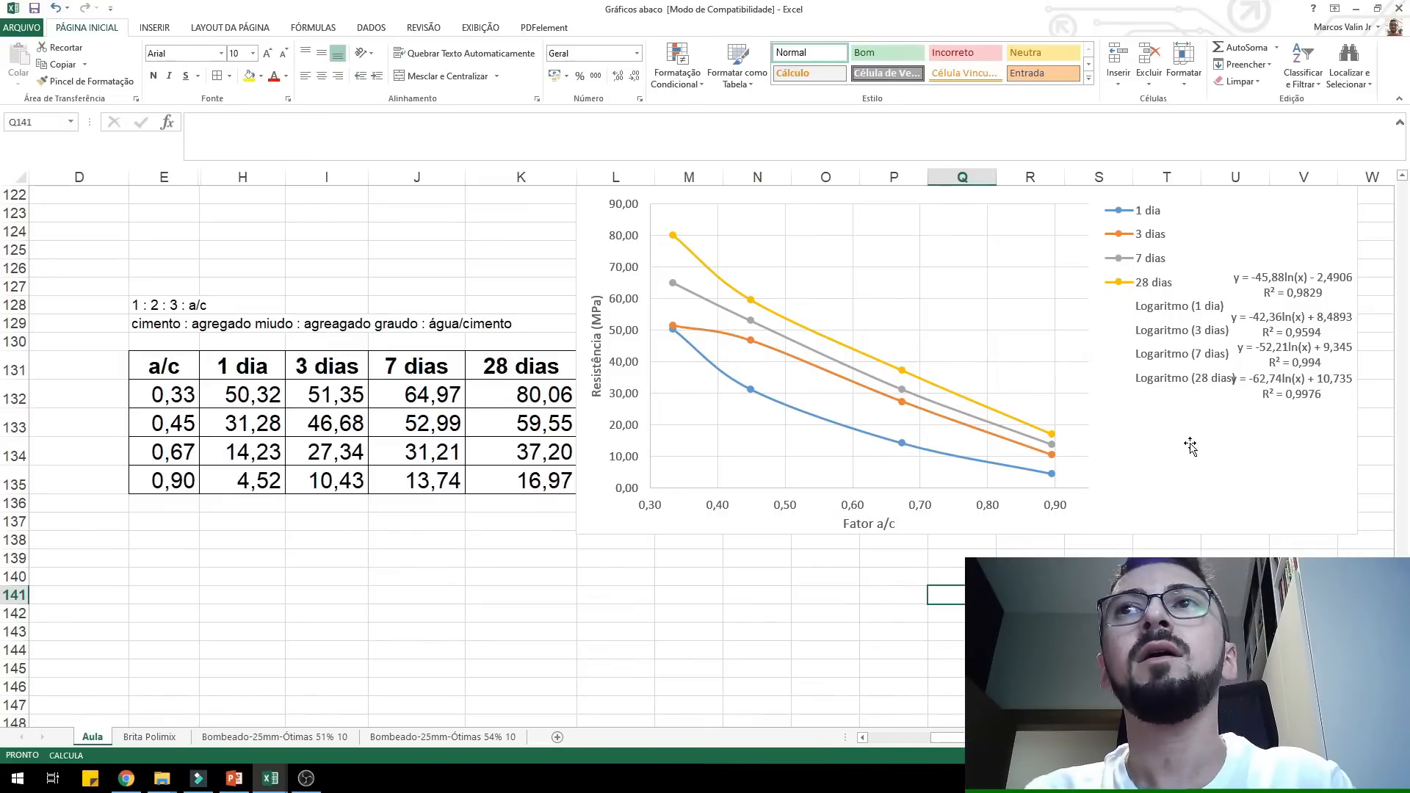
click(1186, 487)
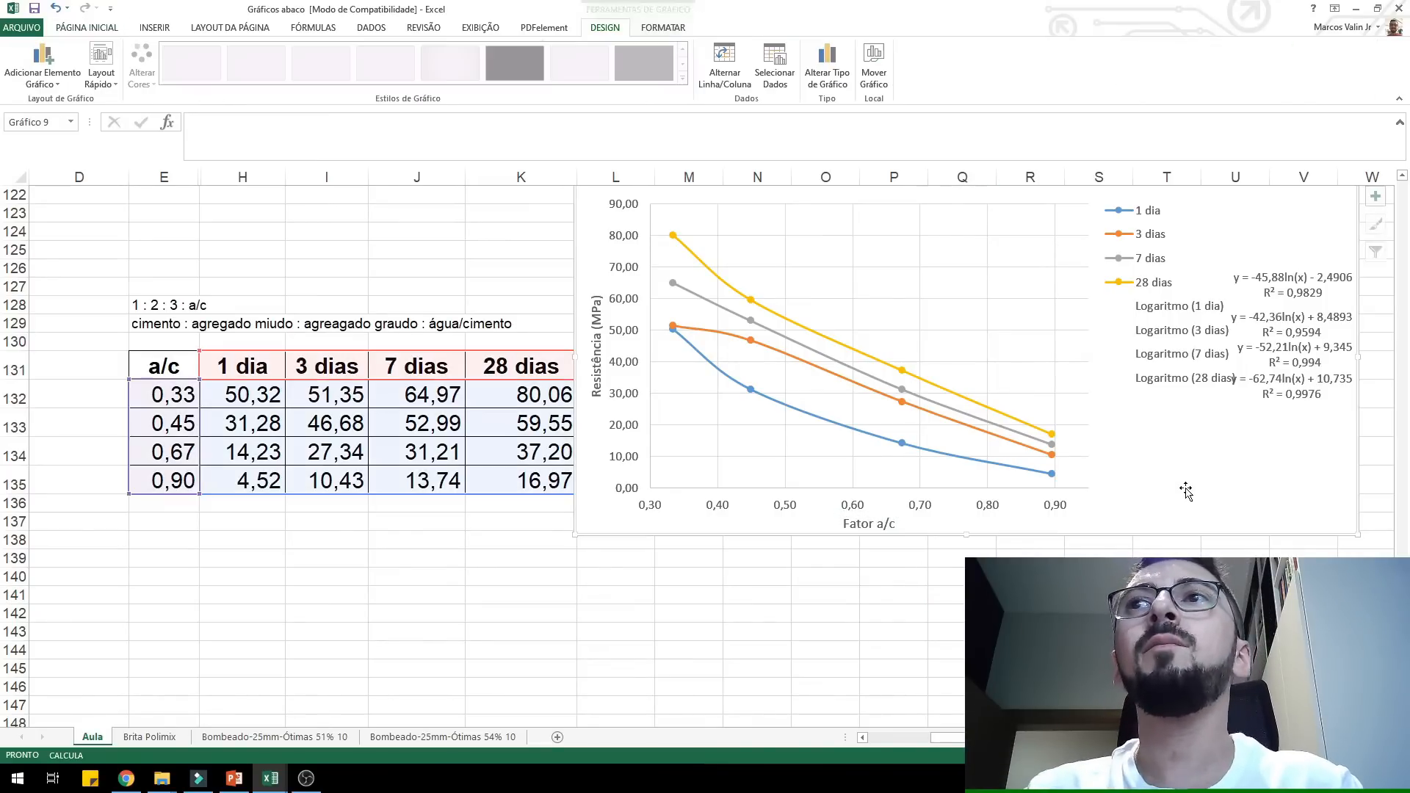
click(86, 30)
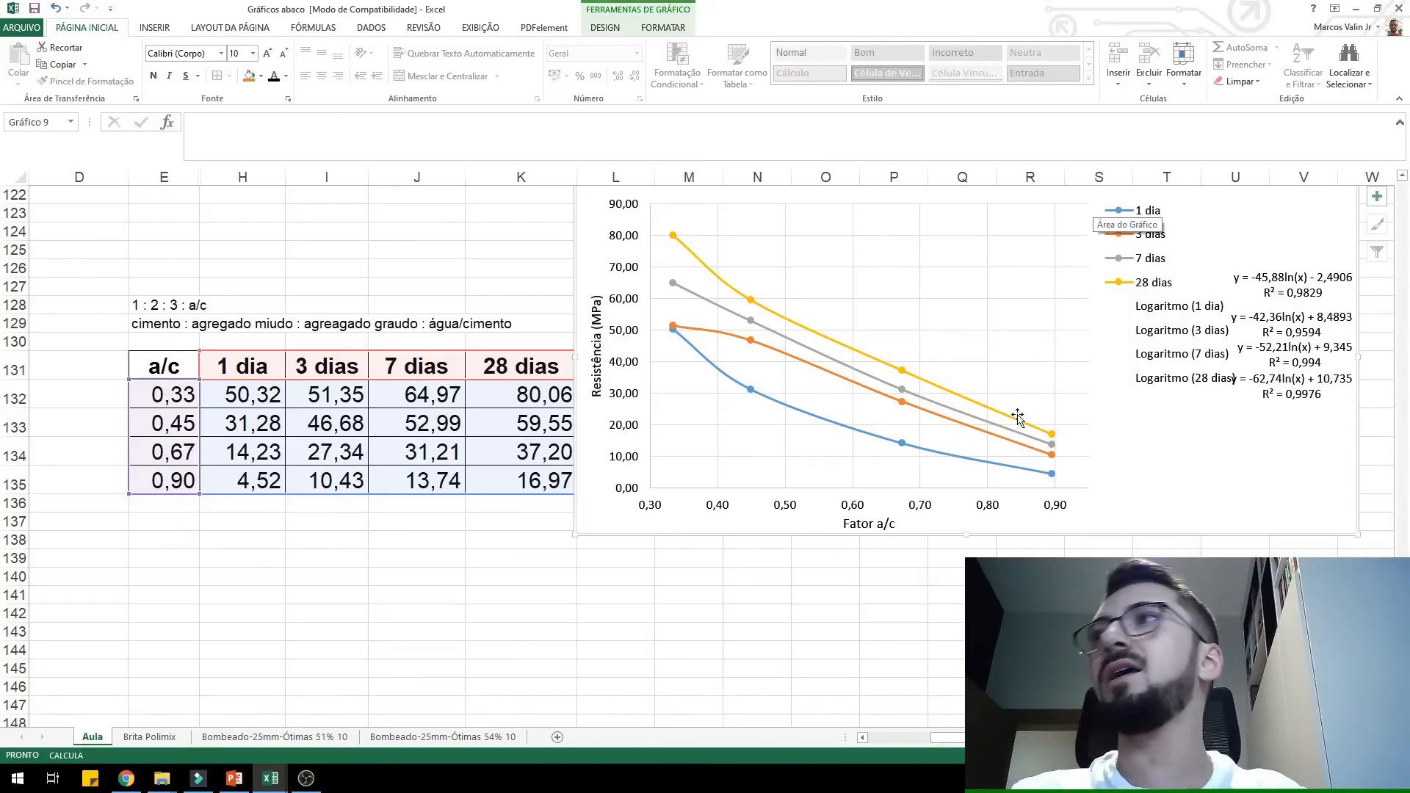
click(894, 650)
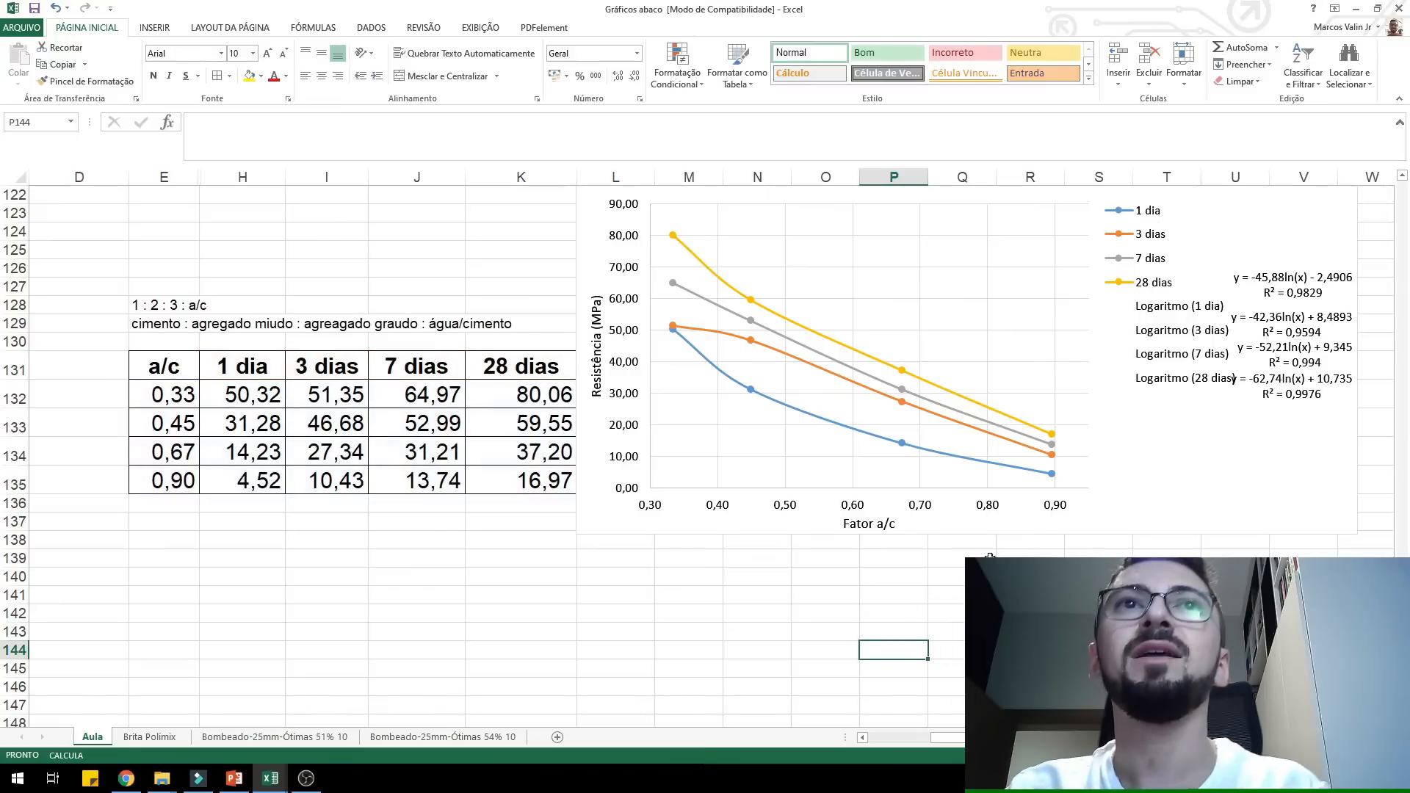
click(363, 430)
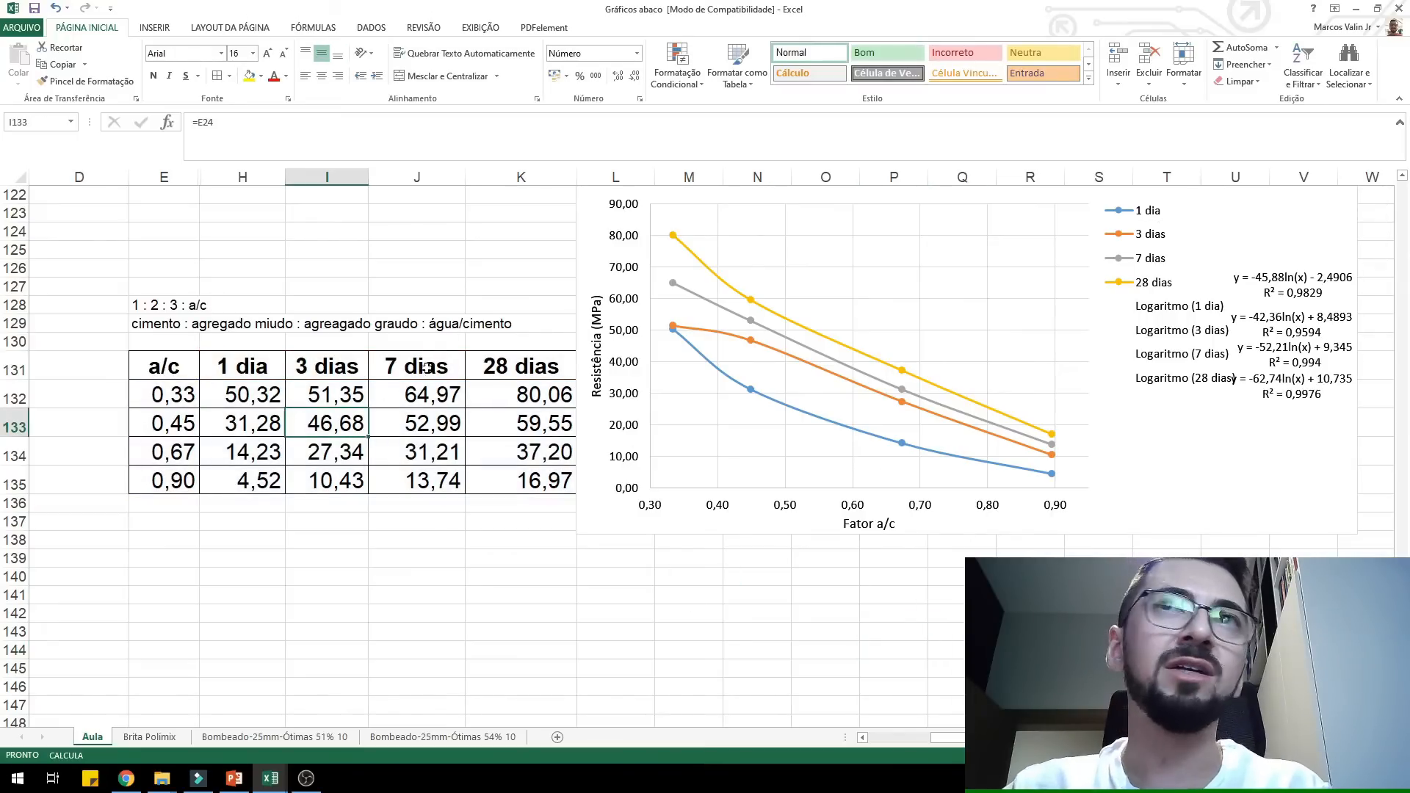
- Copy the 1 dia logarithmic equation together with its R² line from the chart
click(1313, 489)
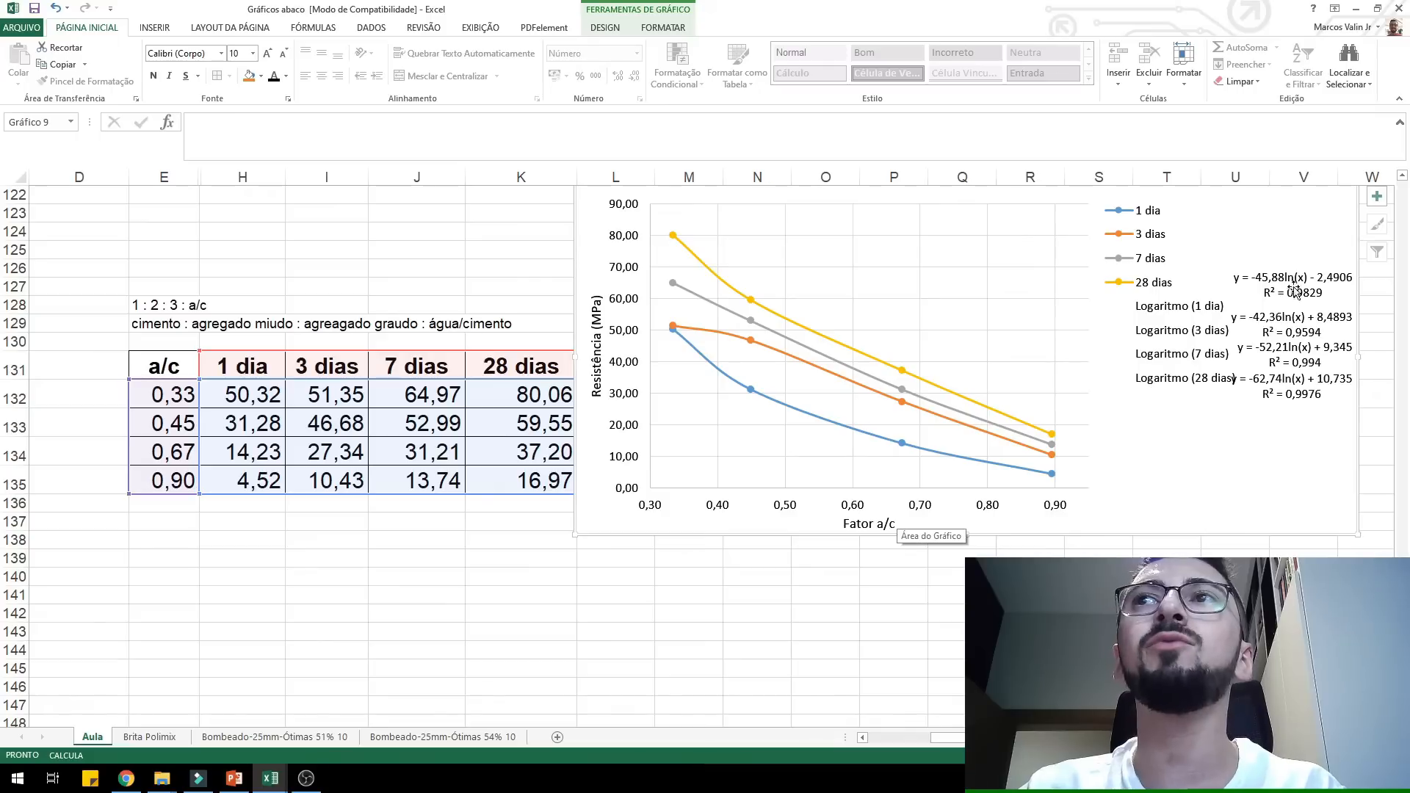
click(1249, 285)
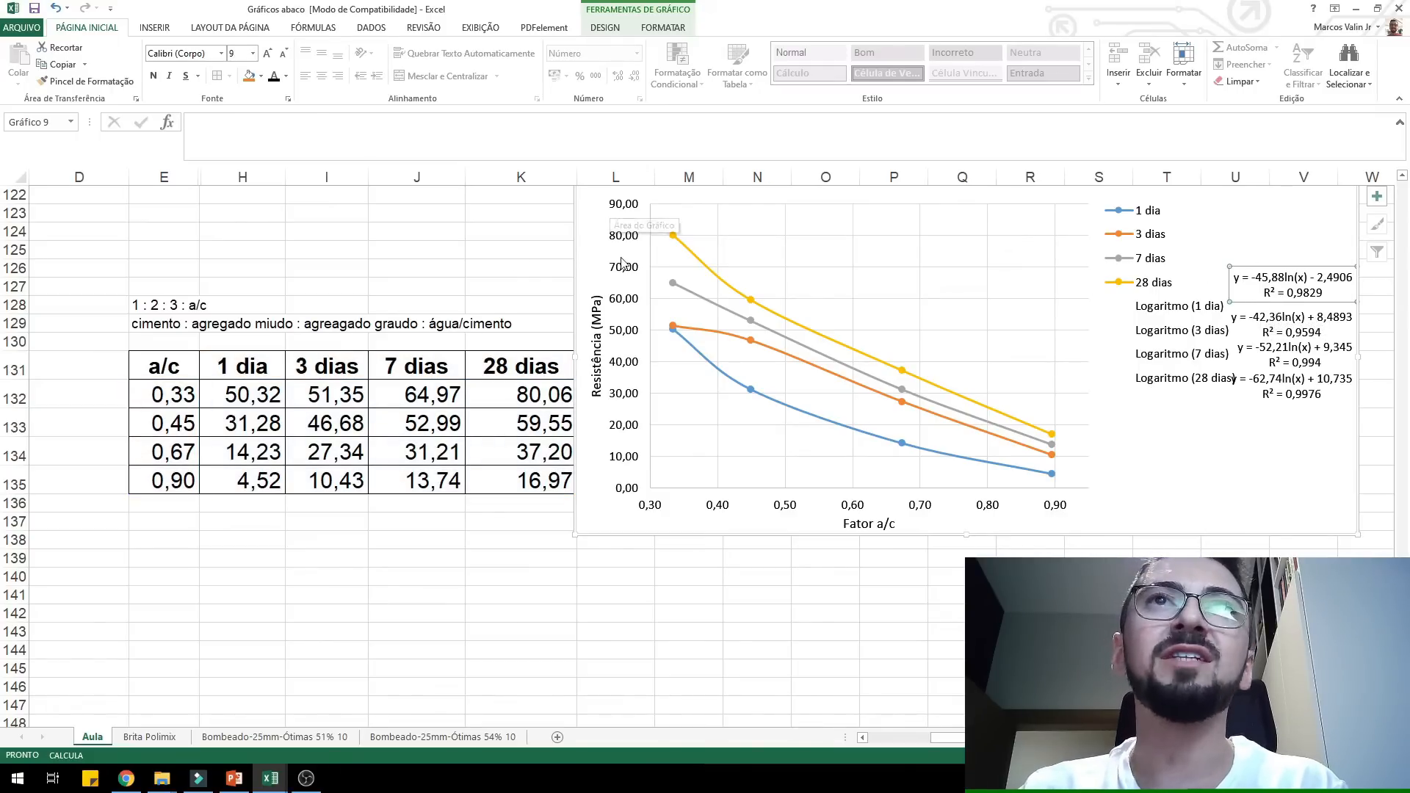
triple_click(1257, 275)
key(ctrl+c)
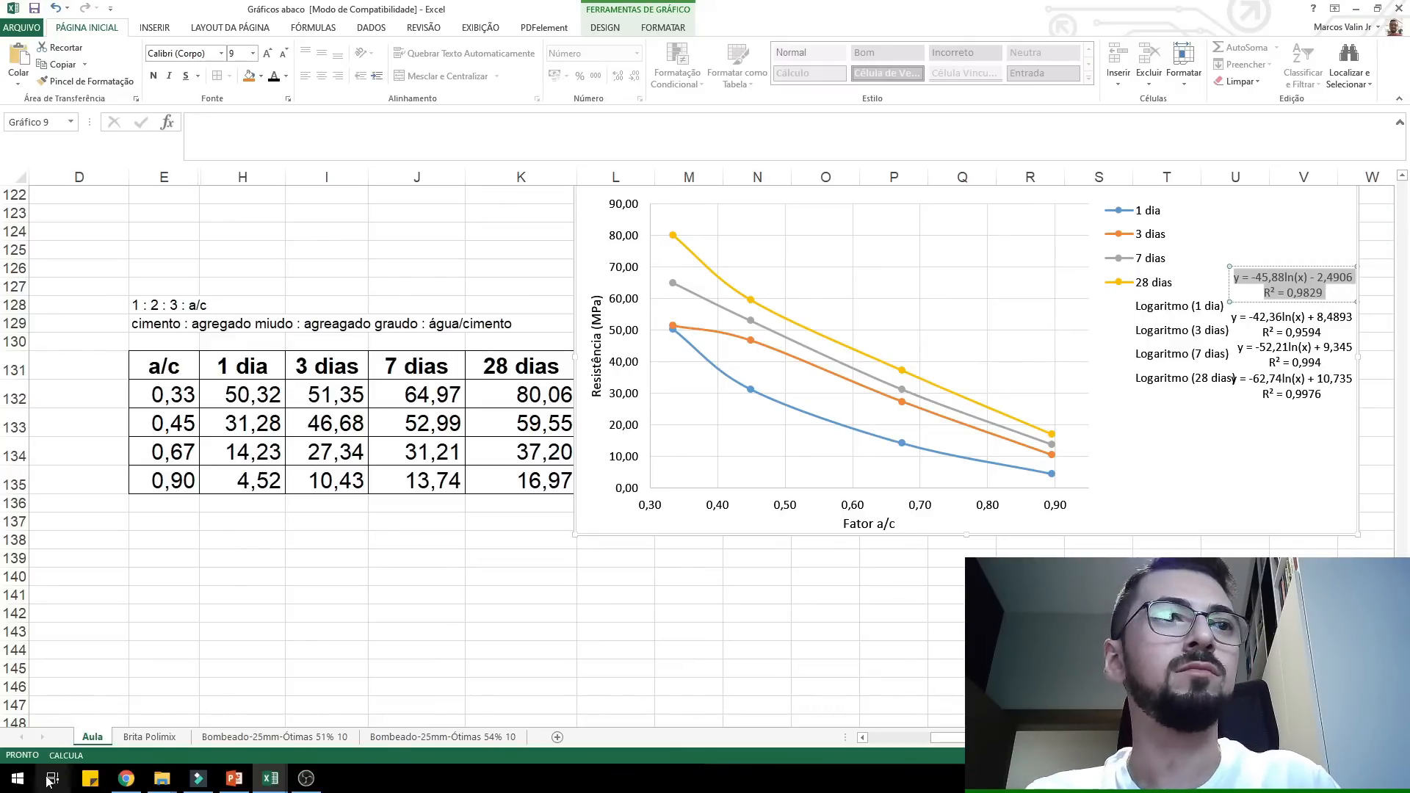
- Switch to PowerPoint, paste the copied equation onto a slide and delete the slide's unused placeholders
key(super)
click(294, 606)
click(198, 147)
key(ctrl+v)
click(709, 218)
key(Delete)
click(814, 455)
key(Delete)
click(706, 408)
click(355, 59)
click(355, 59)
click(355, 59)
click(355, 59)
key(ctrl+z)
key(ctrl+z)
key(ctrl+z)
key(ctrl+z)
- Enlarge the equation's text box with its text at 40 pt and move it to the upper middle of the slide
drag(1087, 442, 1239, 485)
click(354, 54)
click(353, 54)
key(Return)
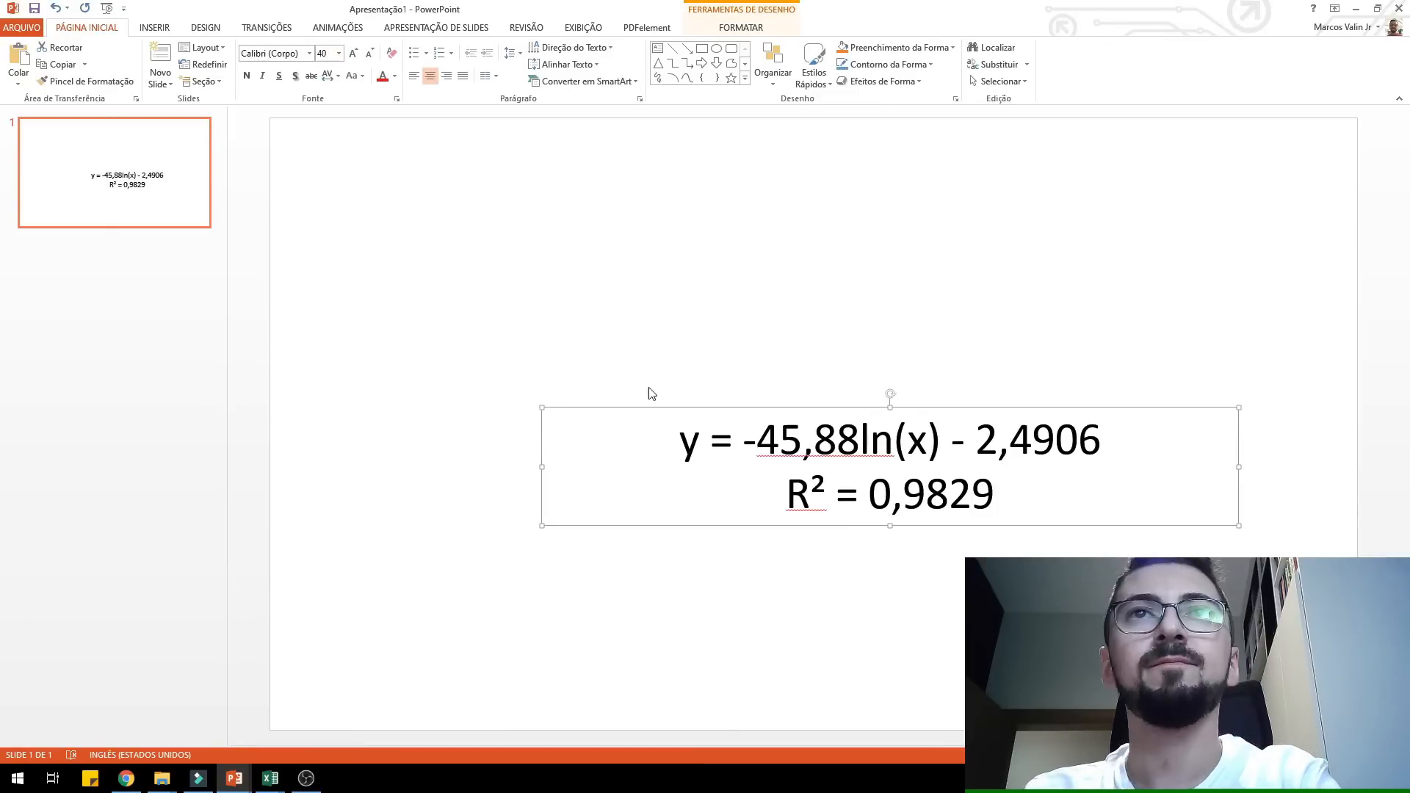
drag(651, 409, 595, 293)
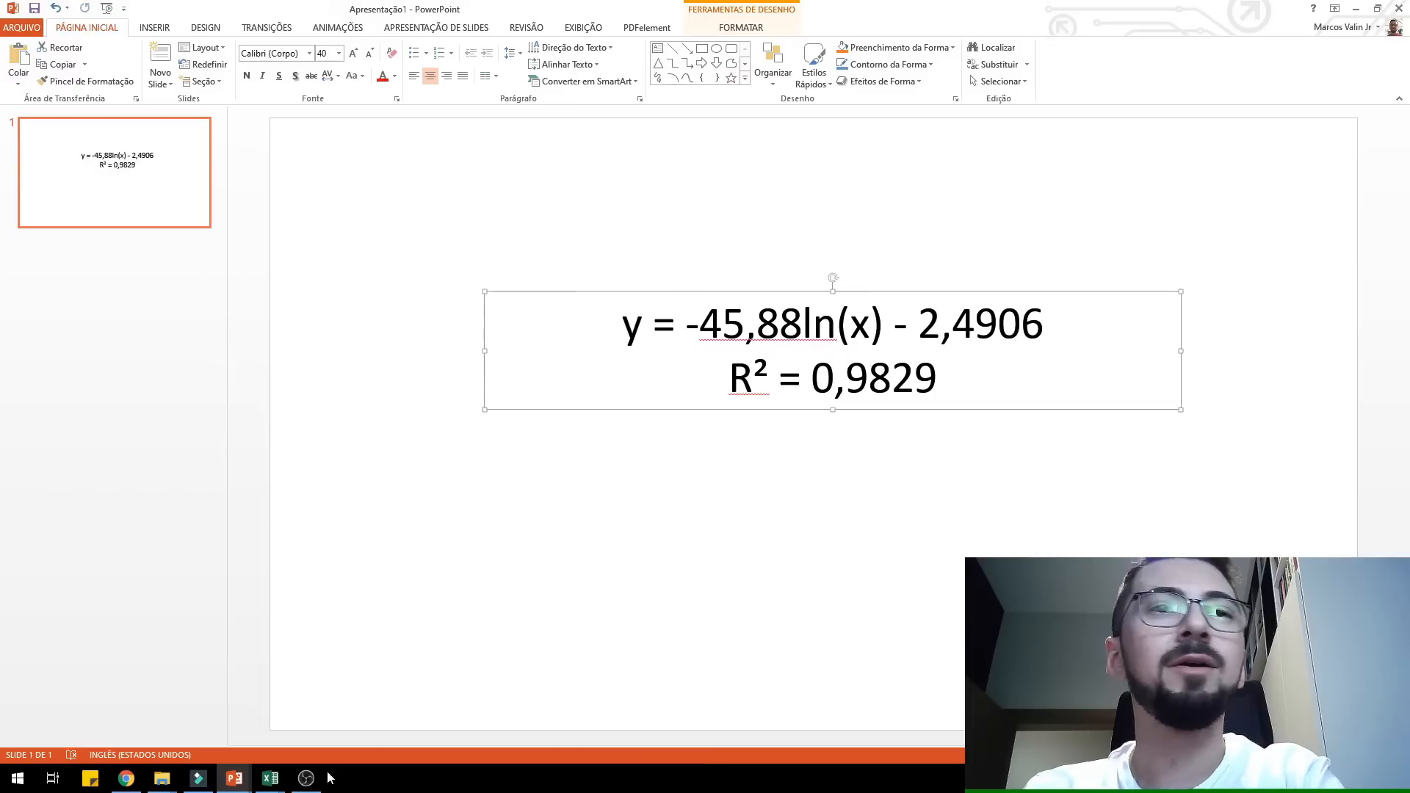
- Compare the equation in the Gráficos abaco chart with its copy on the slide and highlight the slide's y term
mouse_move(259, 783)
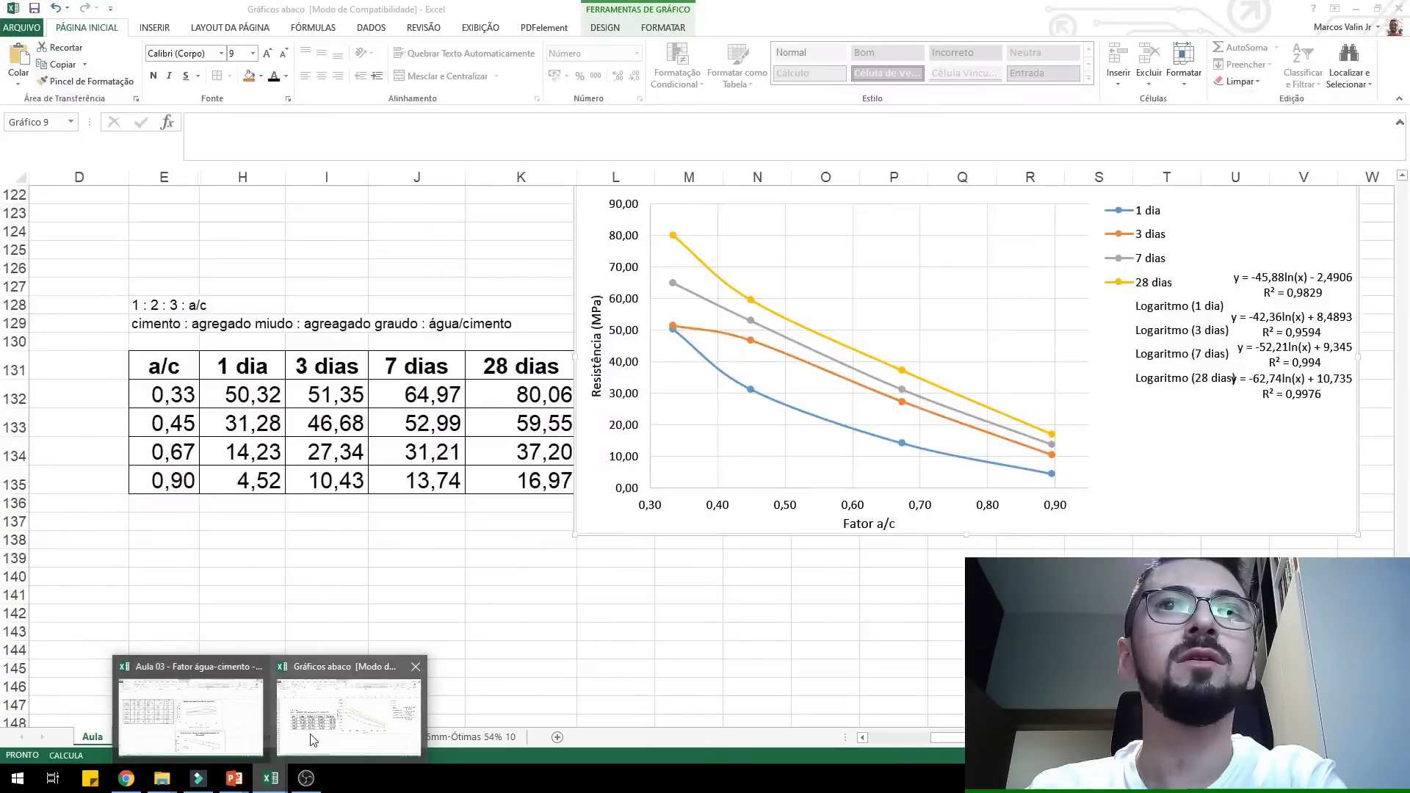
click(312, 741)
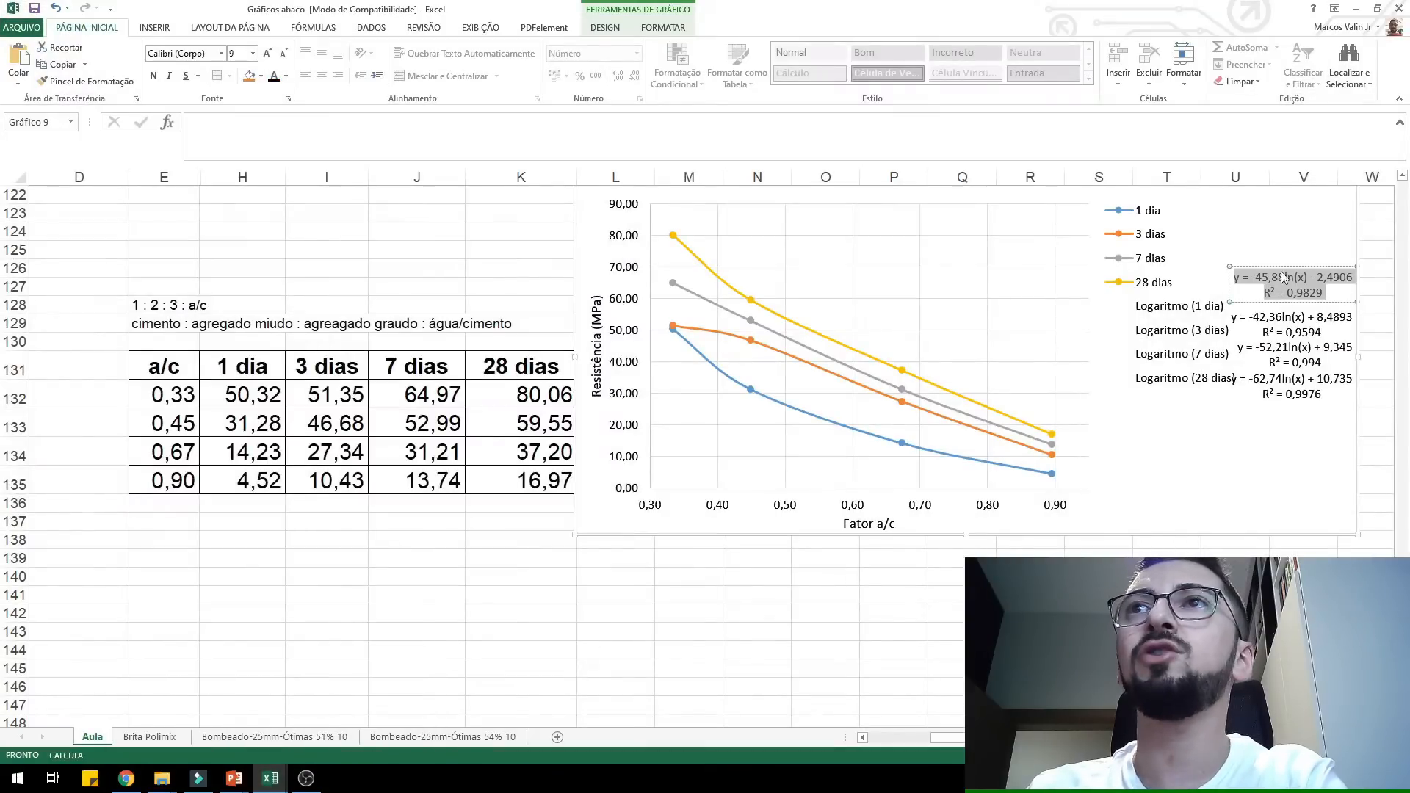
click(1357, 9)
click(764, 552)
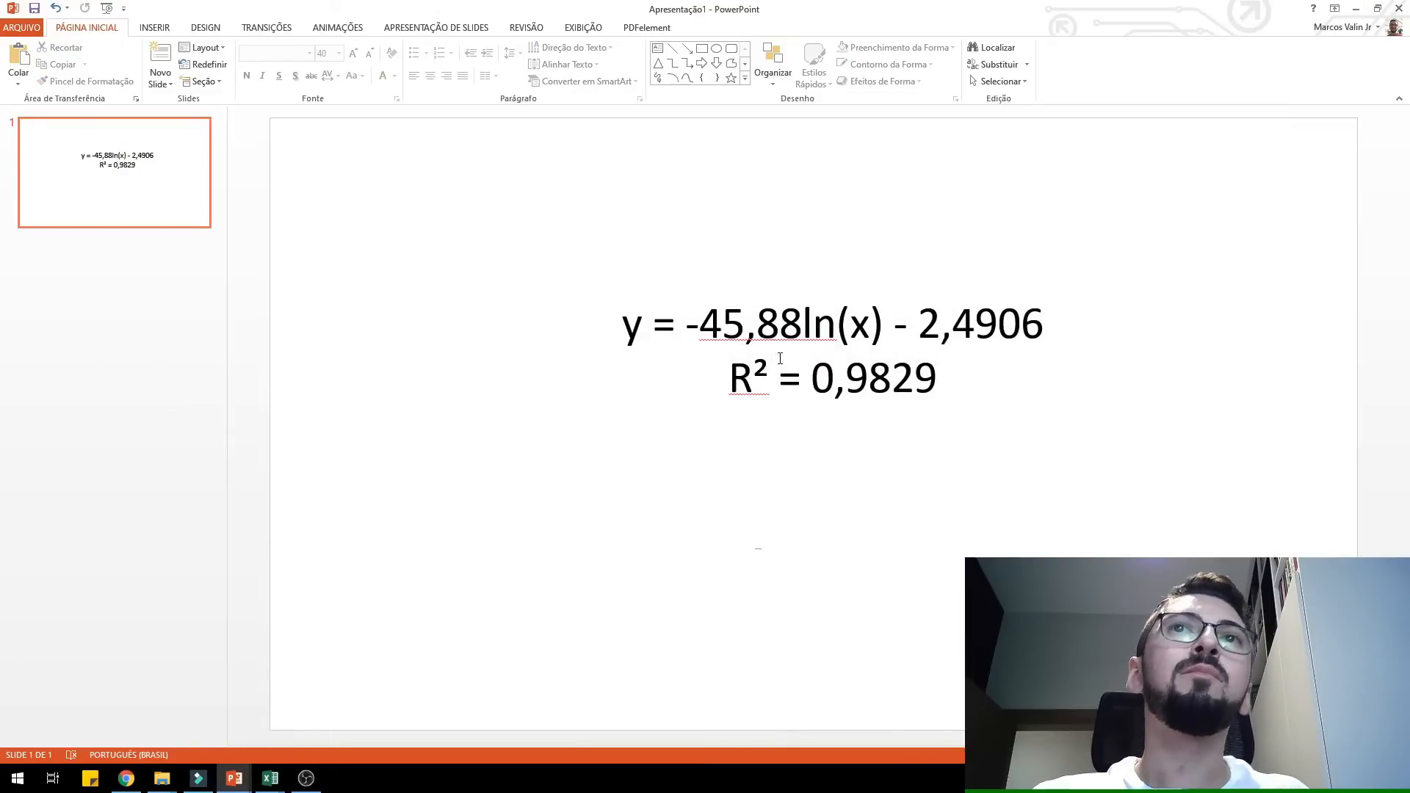
drag(641, 338, 629, 336)
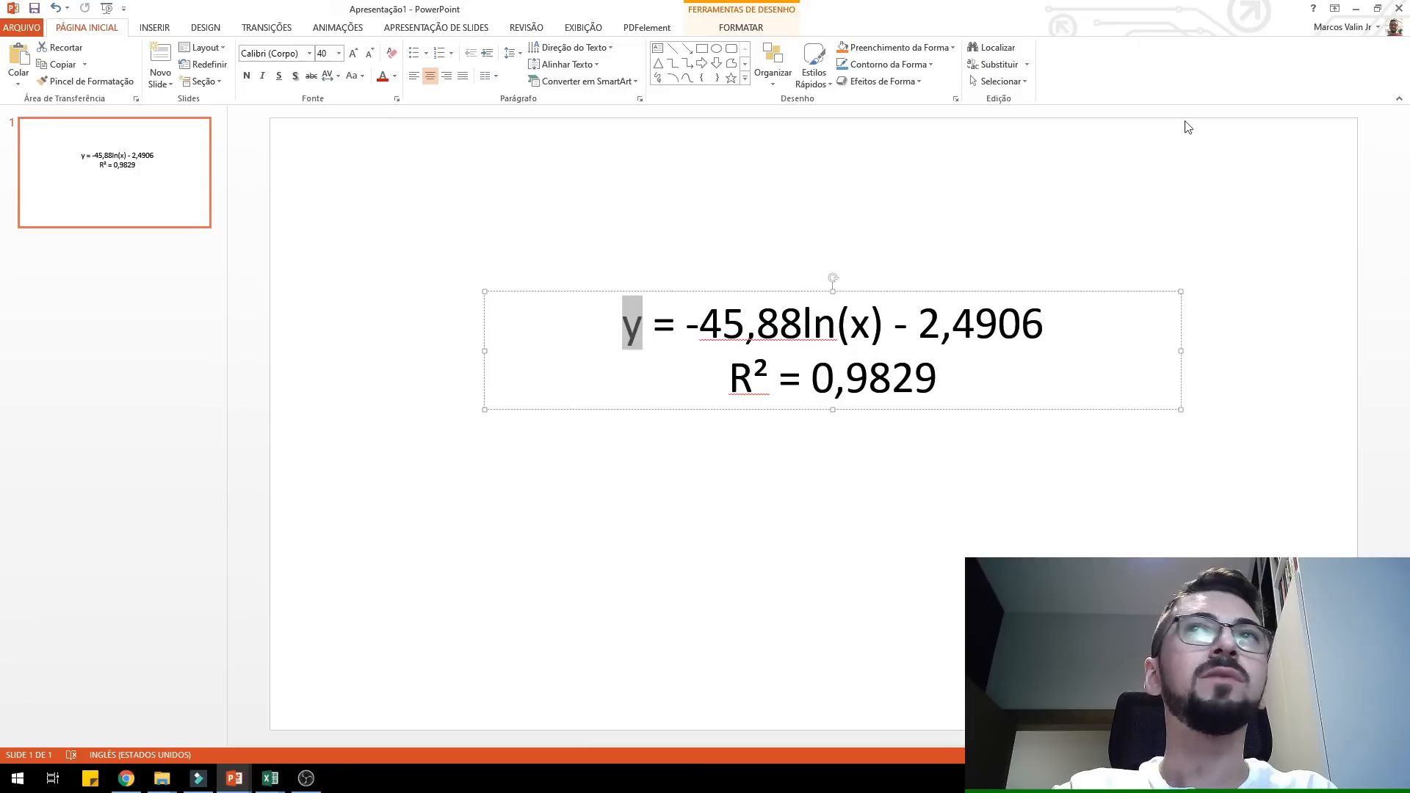
- Arrange the Gráficos abaco workbook and the PowerPoint equation slide side by side, with the chart in view
click(1356, 10)
mouse_move(259, 786)
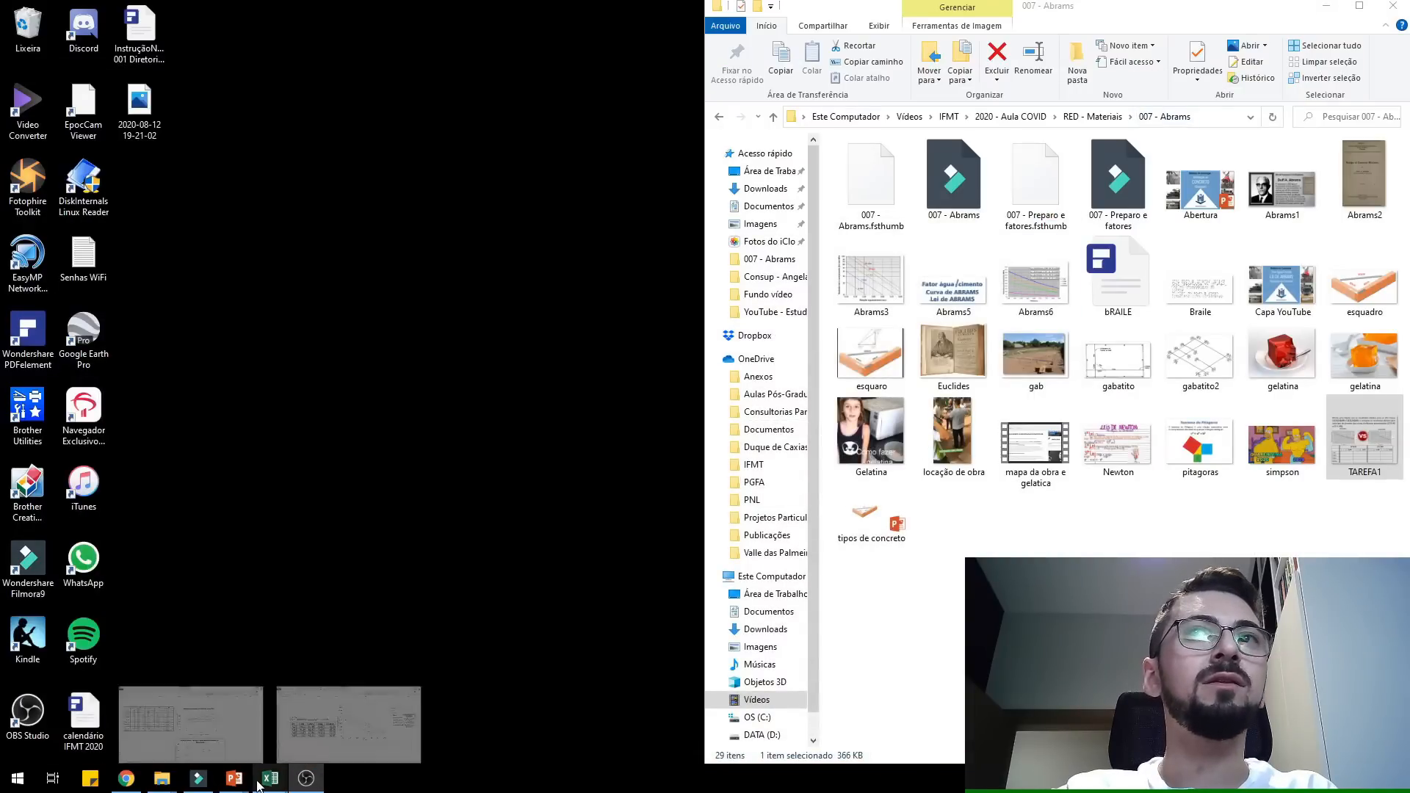
click(209, 711)
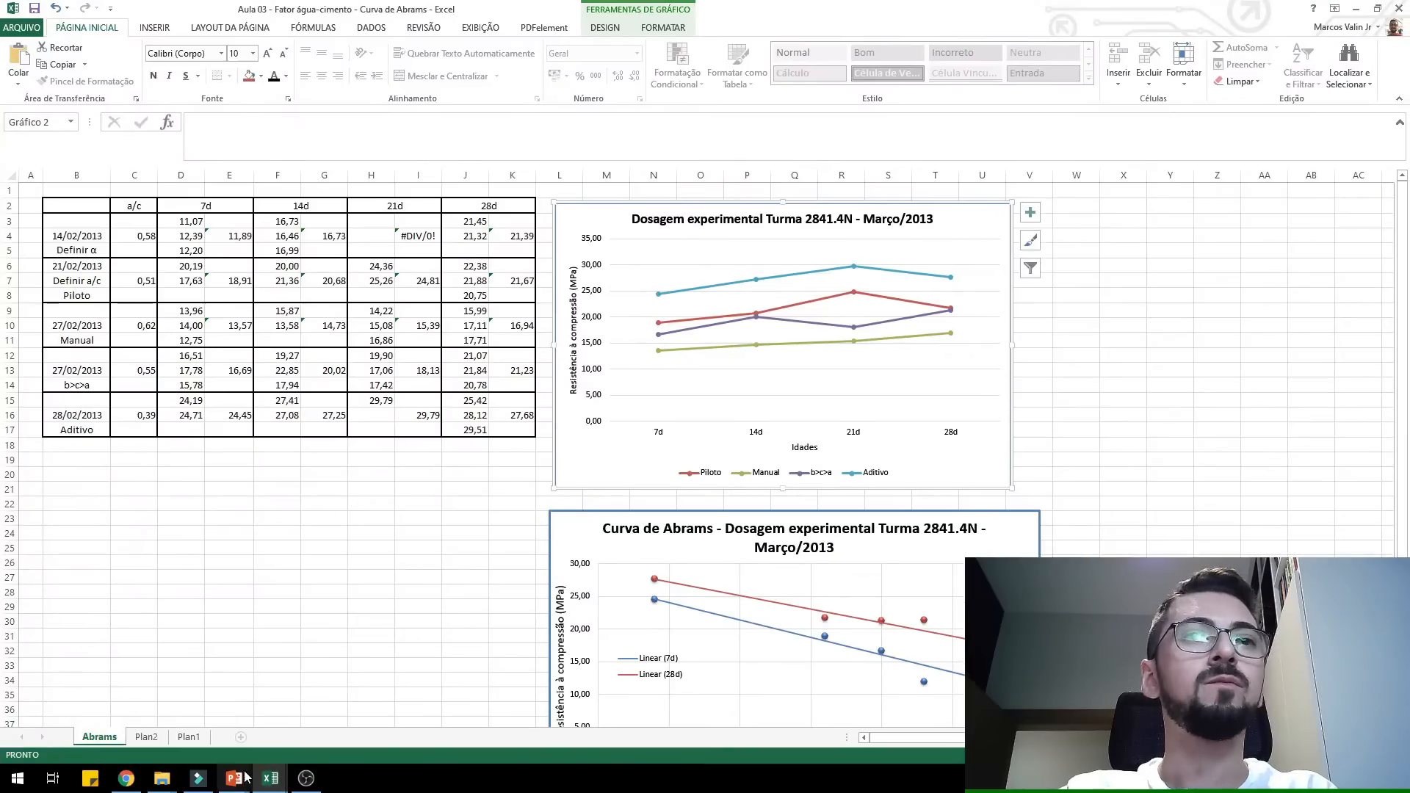
mouse_move(268, 779)
click(347, 724)
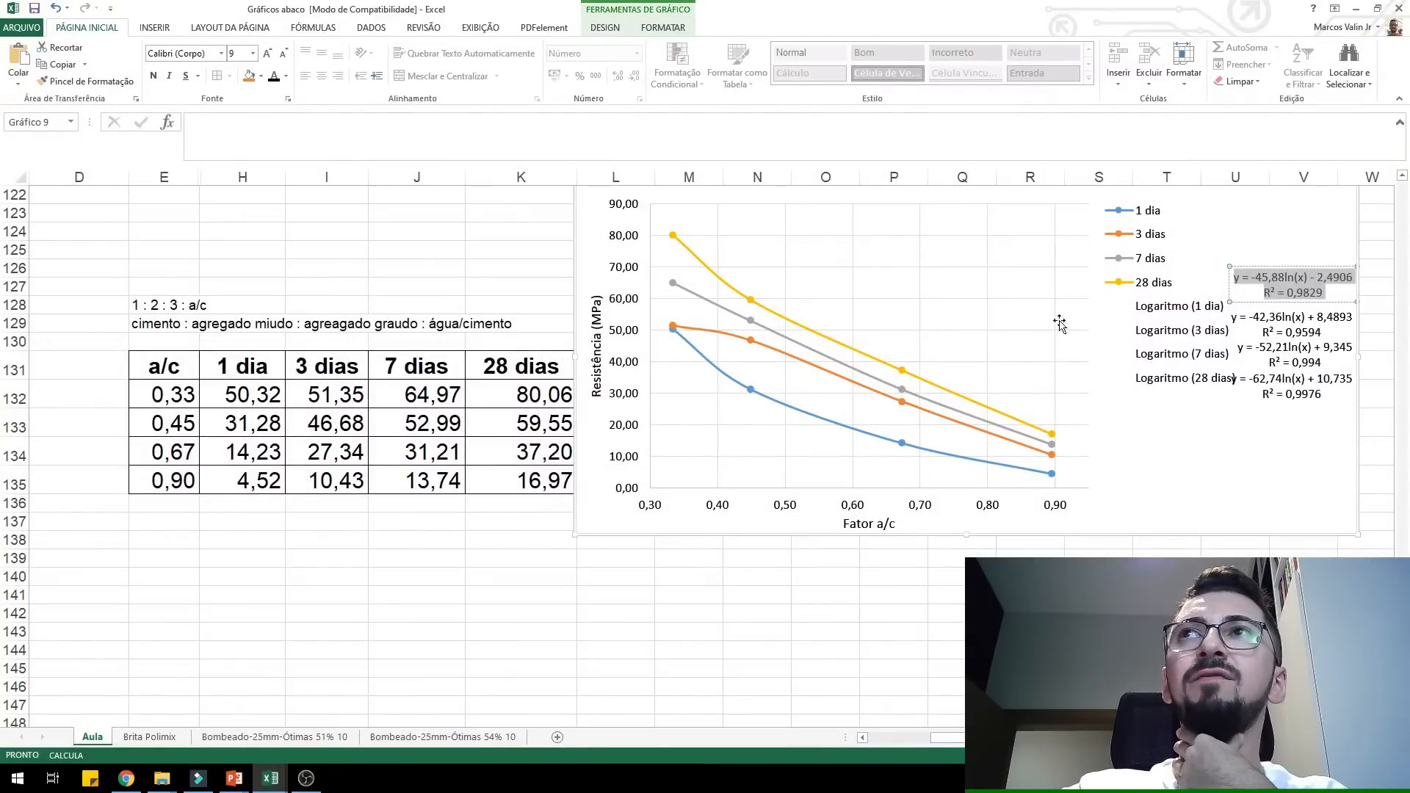
click(235, 779)
click(540, 731)
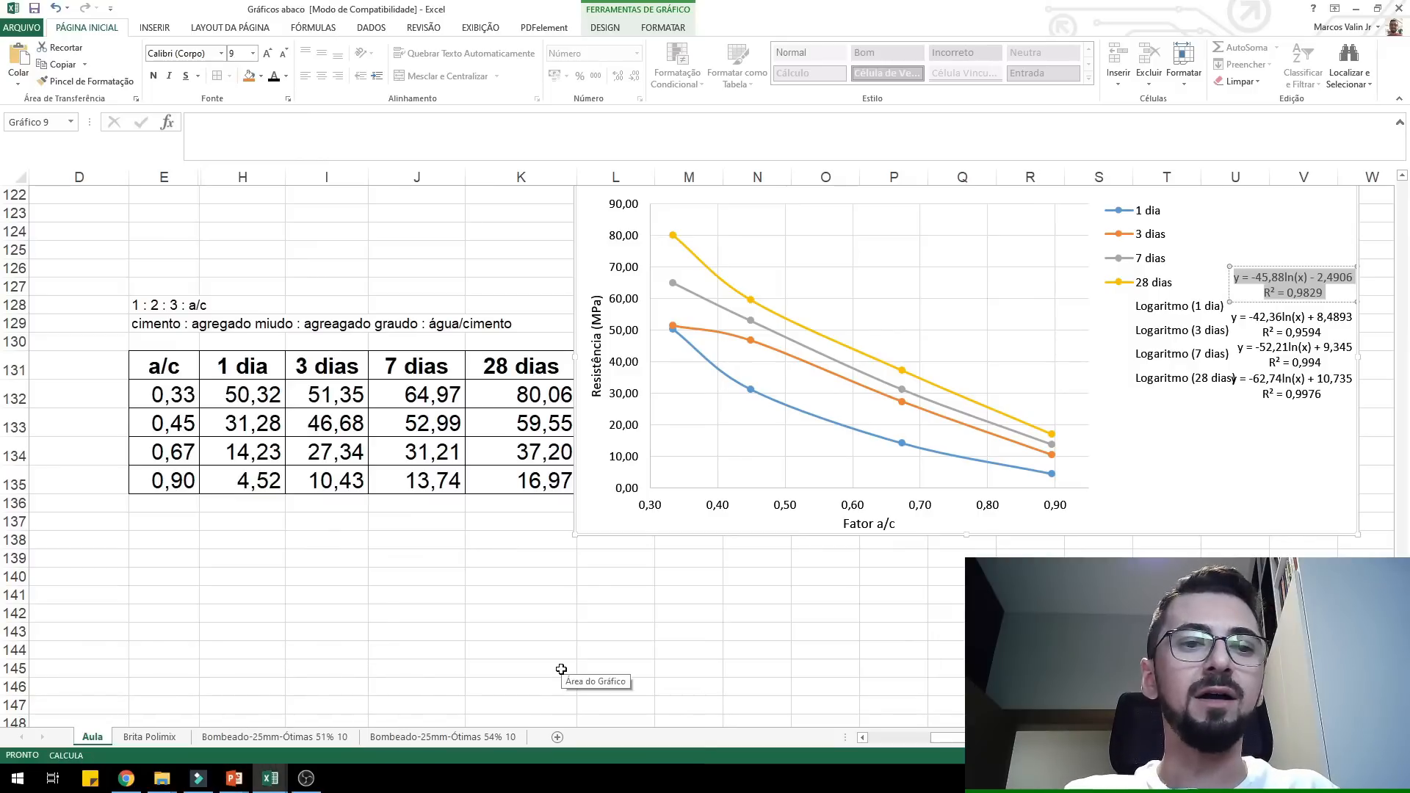
key(super+Left)
click(833, 416)
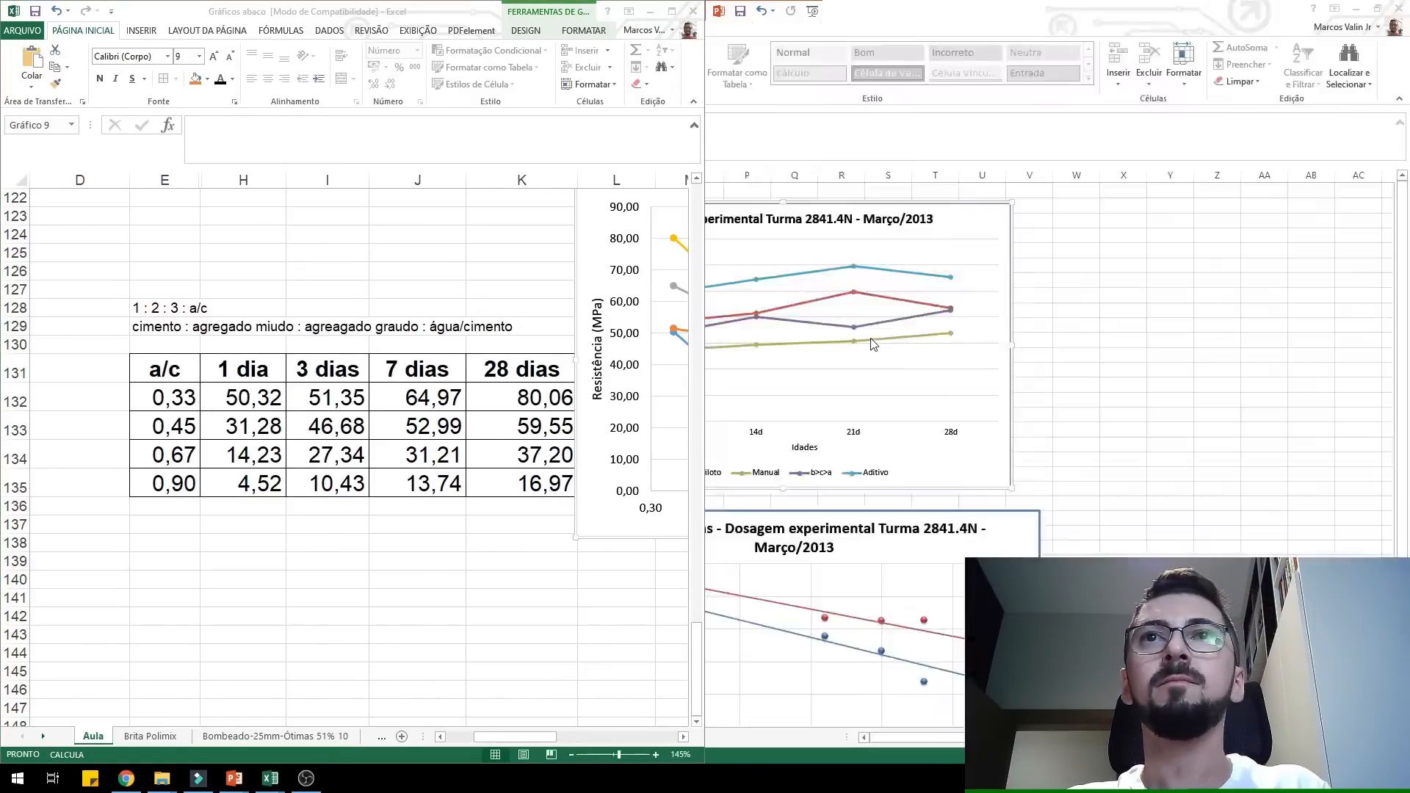
click(418, 642)
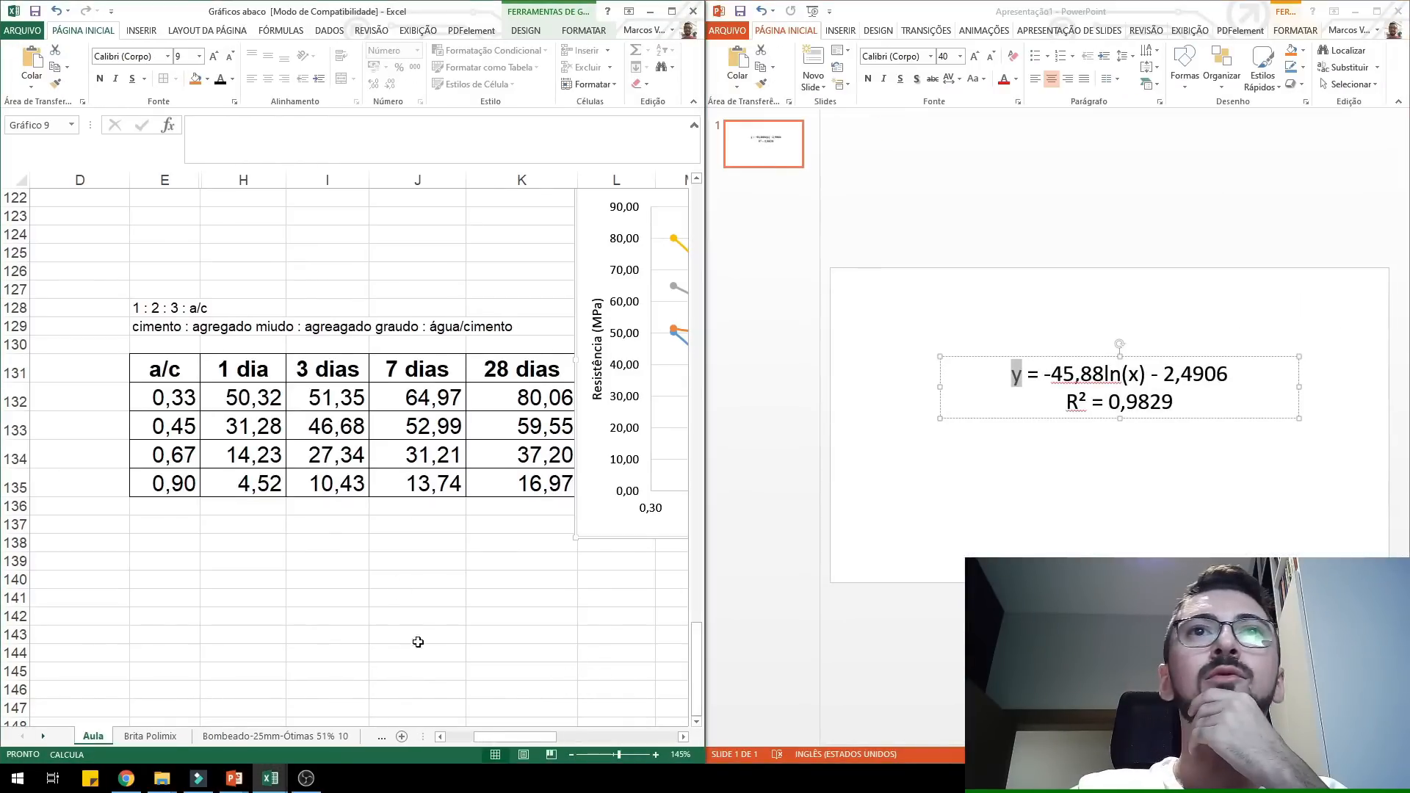
click(683, 737)
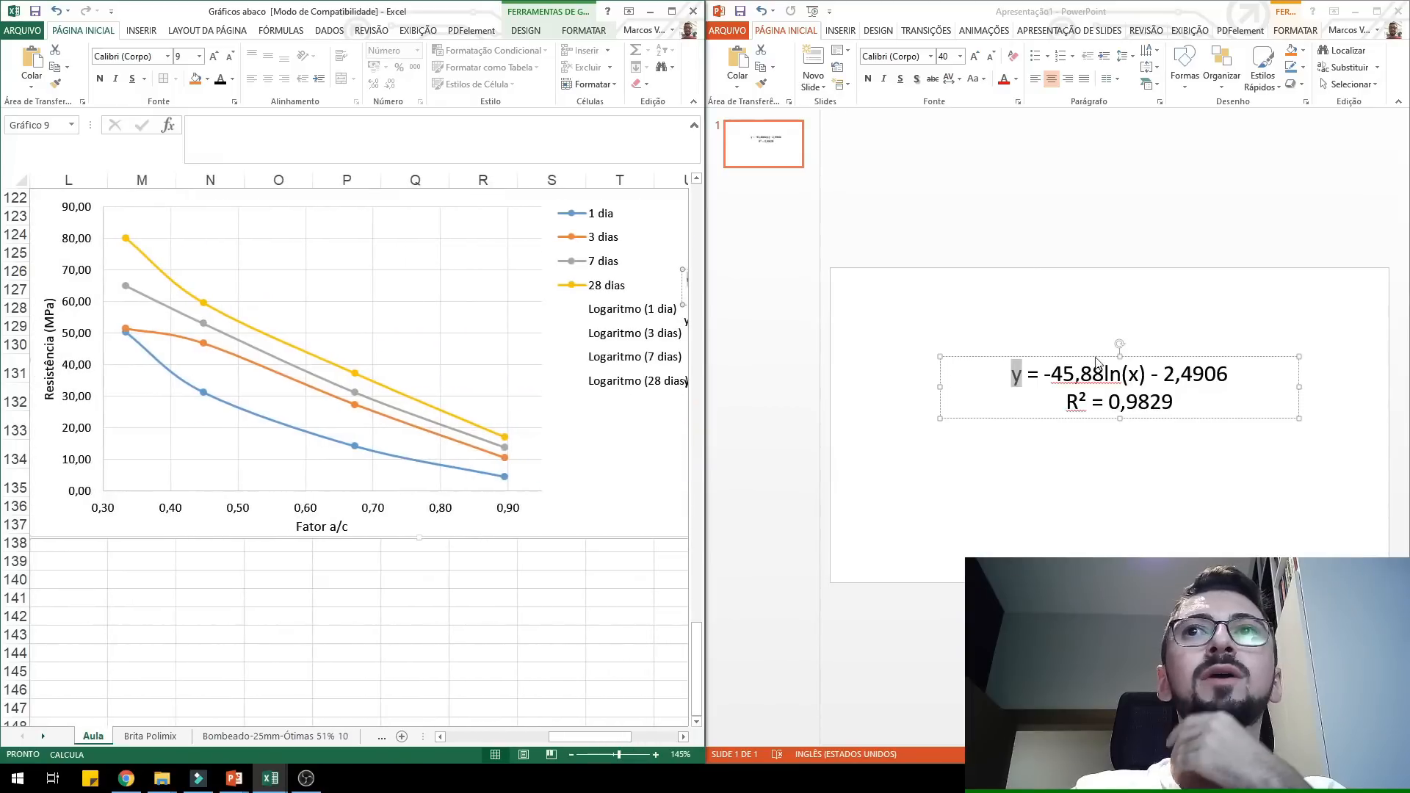
- Examine the slide's equation term by term, highlighting x, the constant and the whole first line
click(1001, 472)
click(1014, 376)
drag(1018, 377, 1030, 377)
click(1049, 400)
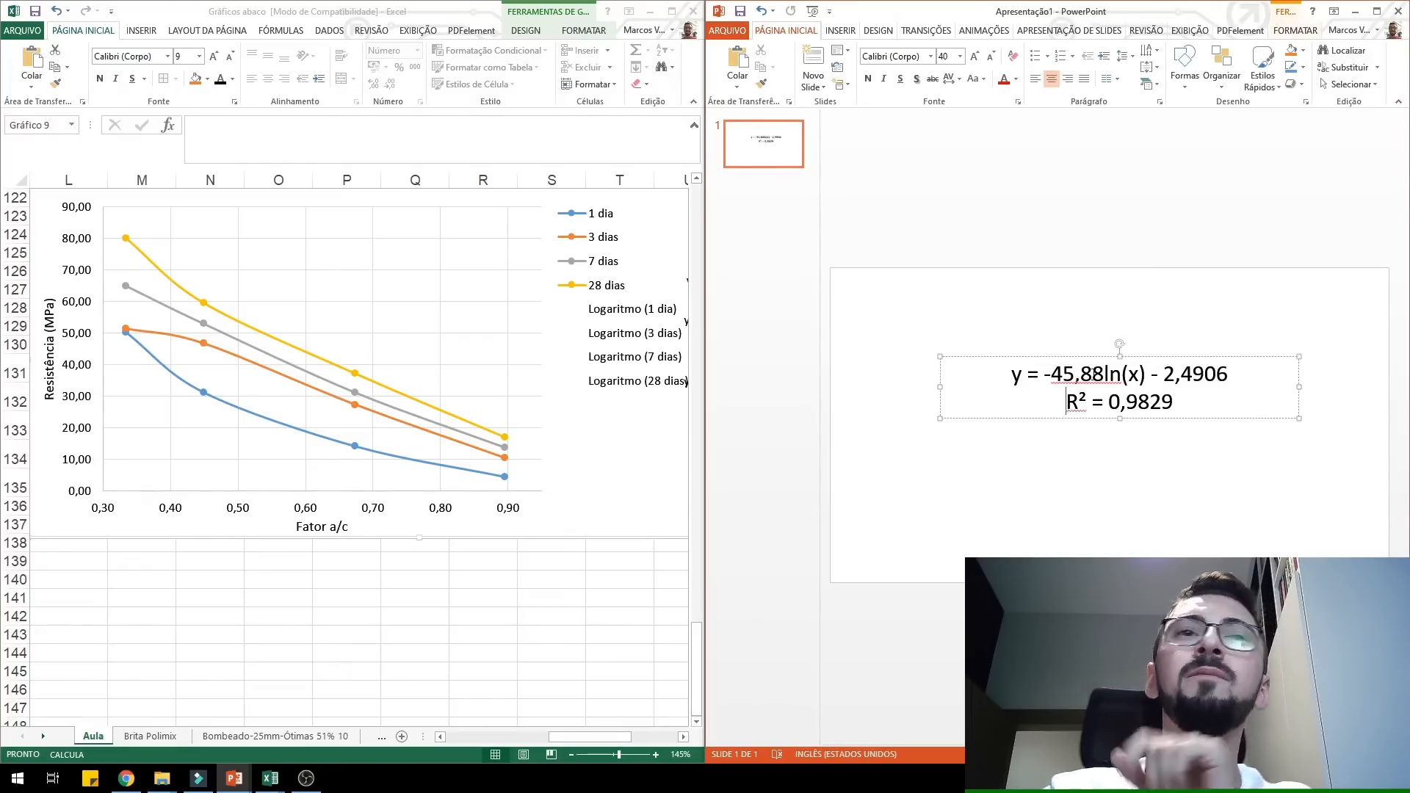
double_click(1133, 377)
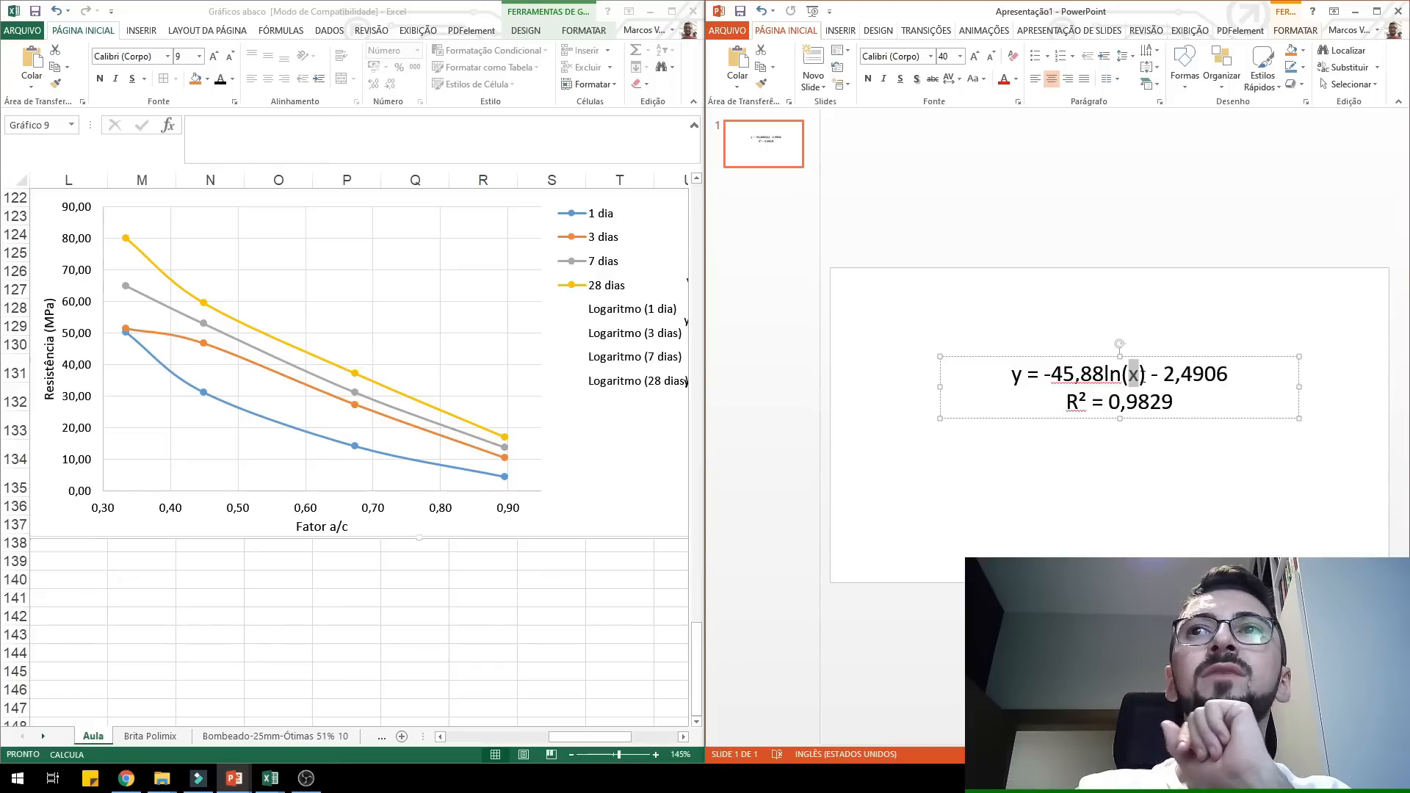
drag(1151, 374, 1233, 372)
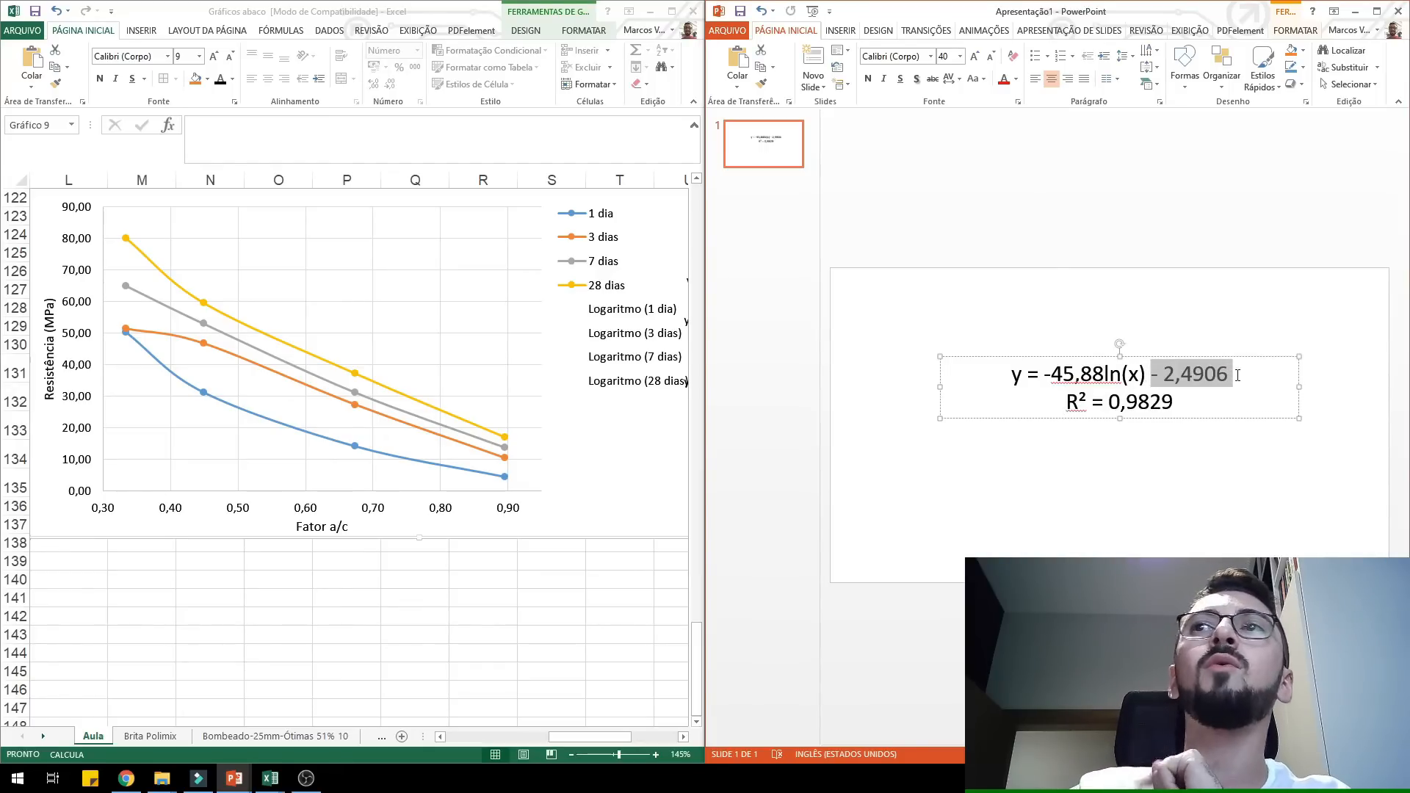
click(1235, 375)
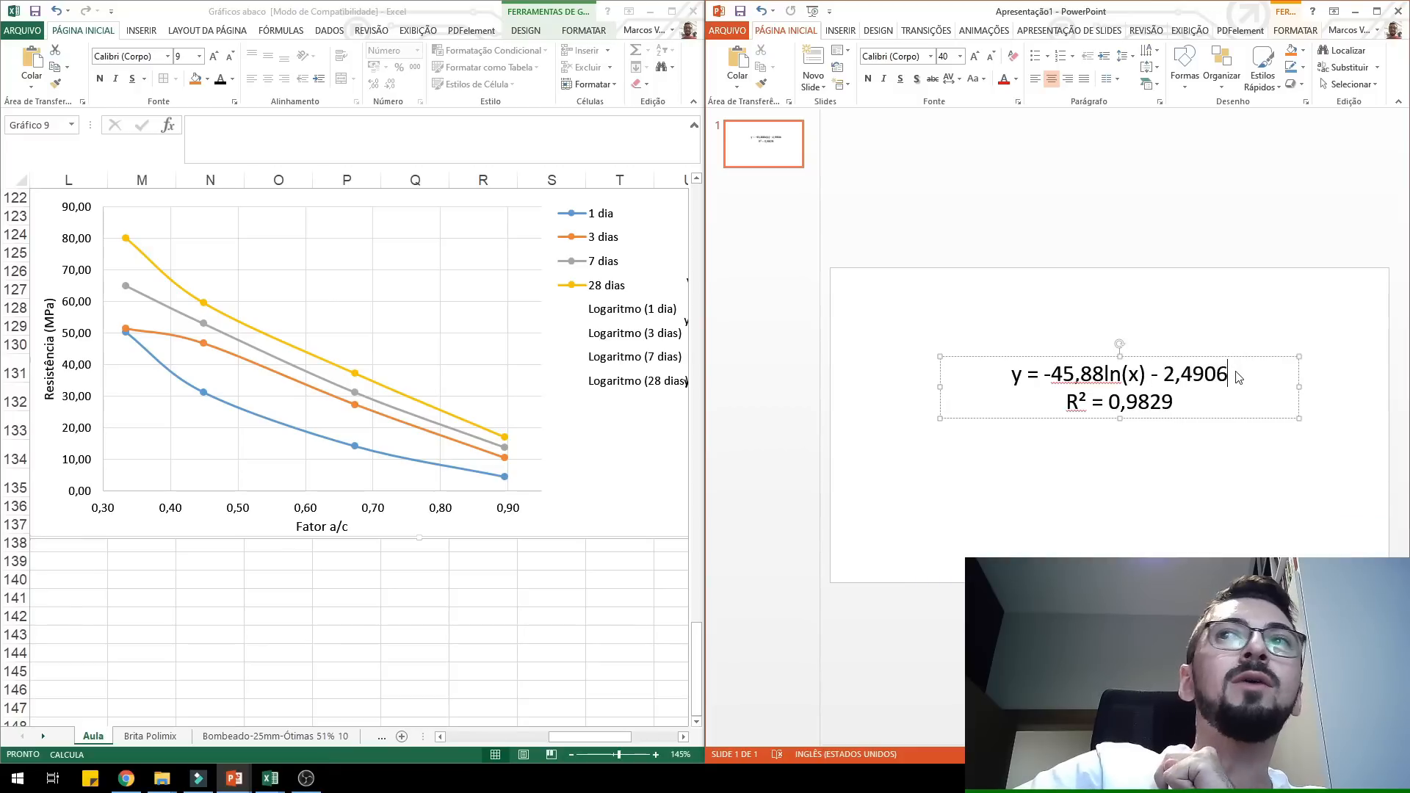
drag(1012, 375, 1236, 374)
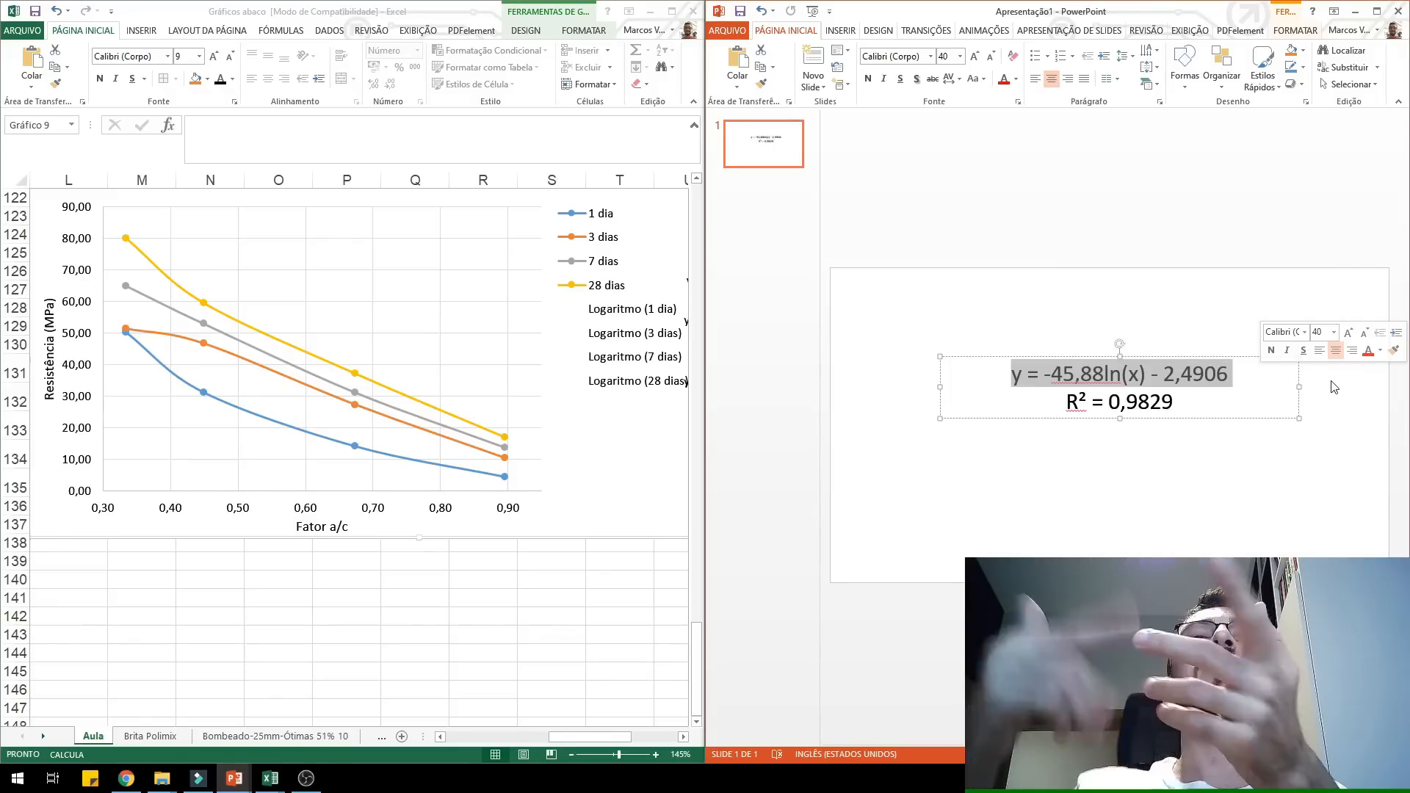
- Examine the table of a/c ratios and strengths in the workbook beside the equation
click(220, 598)
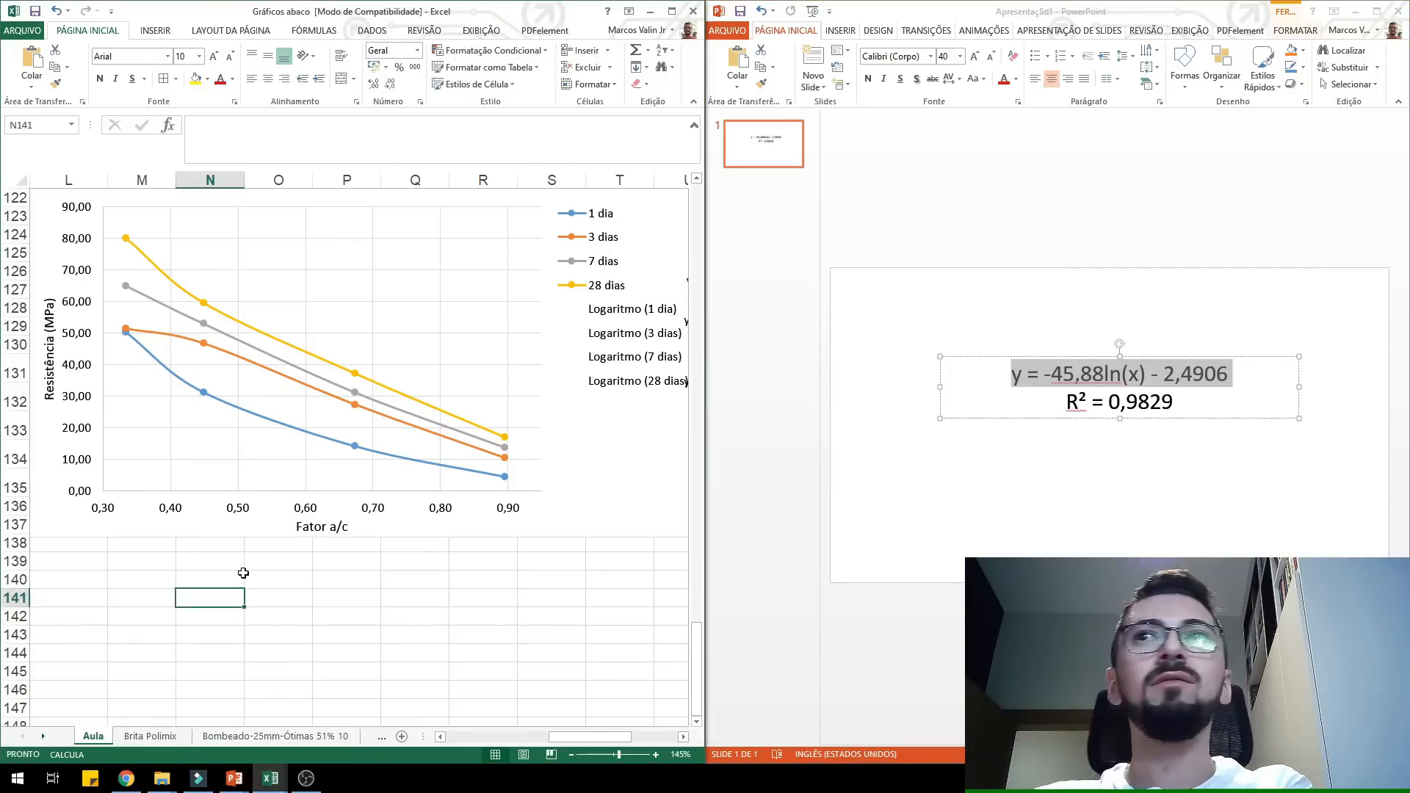
key(Up)
key(Left)
key(Left)
key(Home)
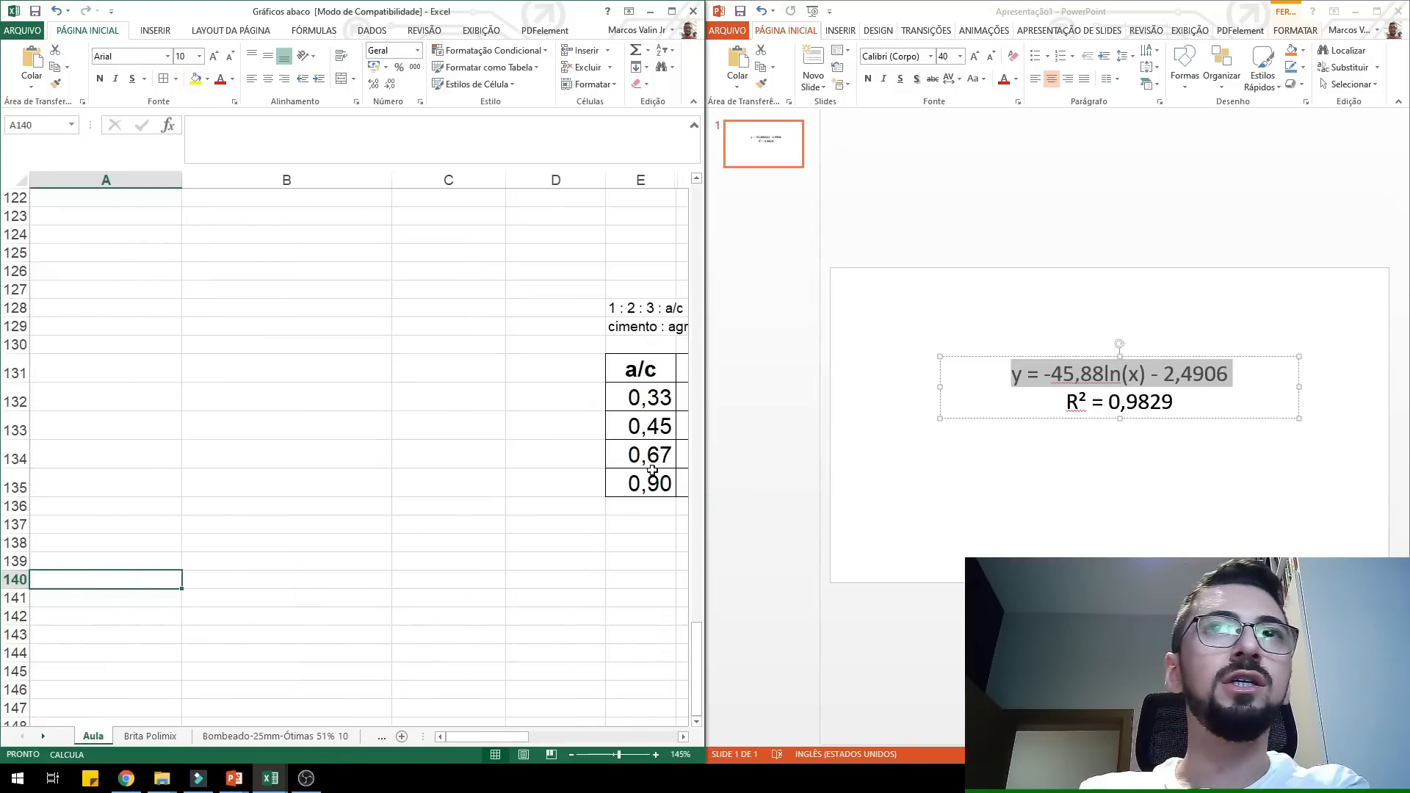
key(Right)
key(Right)
key(Right)
key(Right)
key(Right)
key(Right)
key(Right)
key(Right)
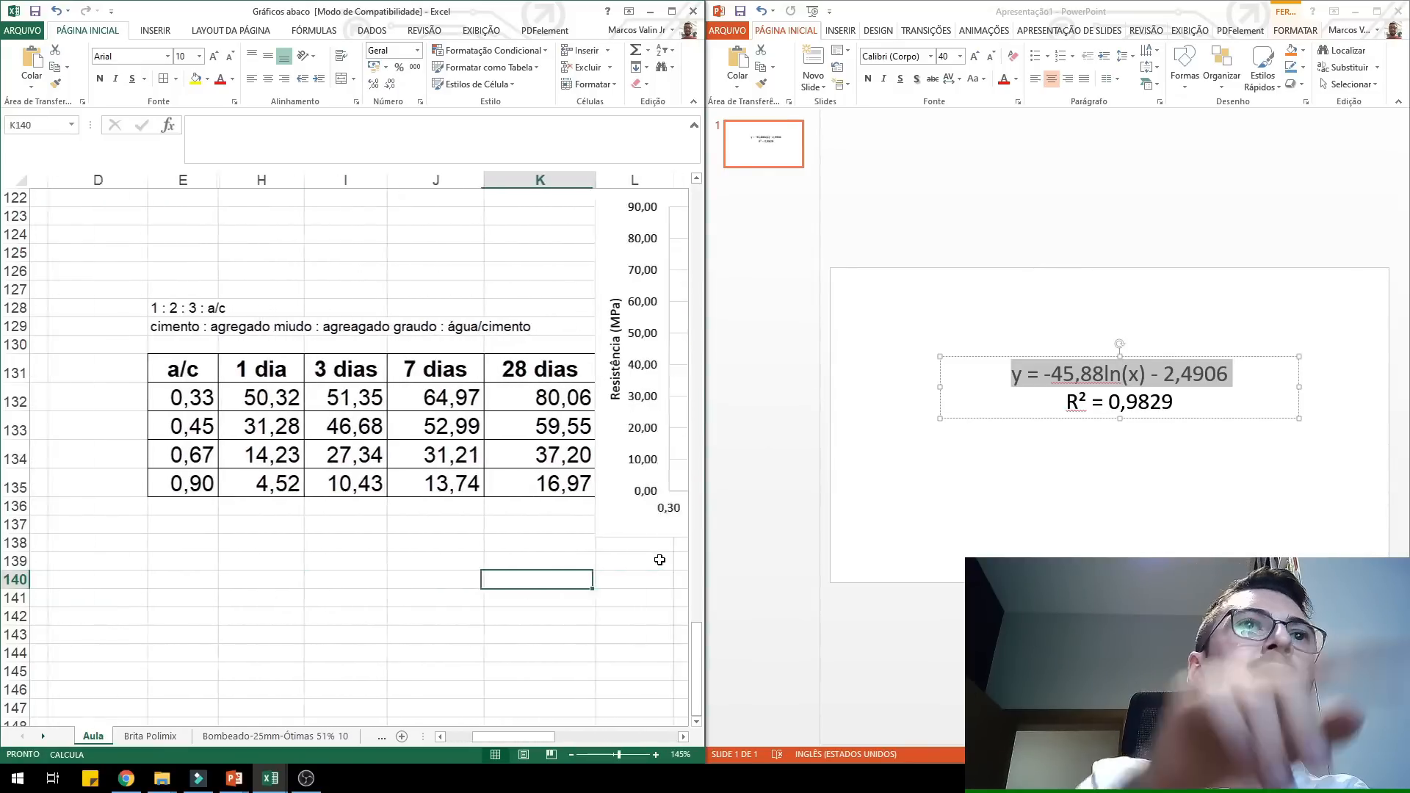
key(Right)
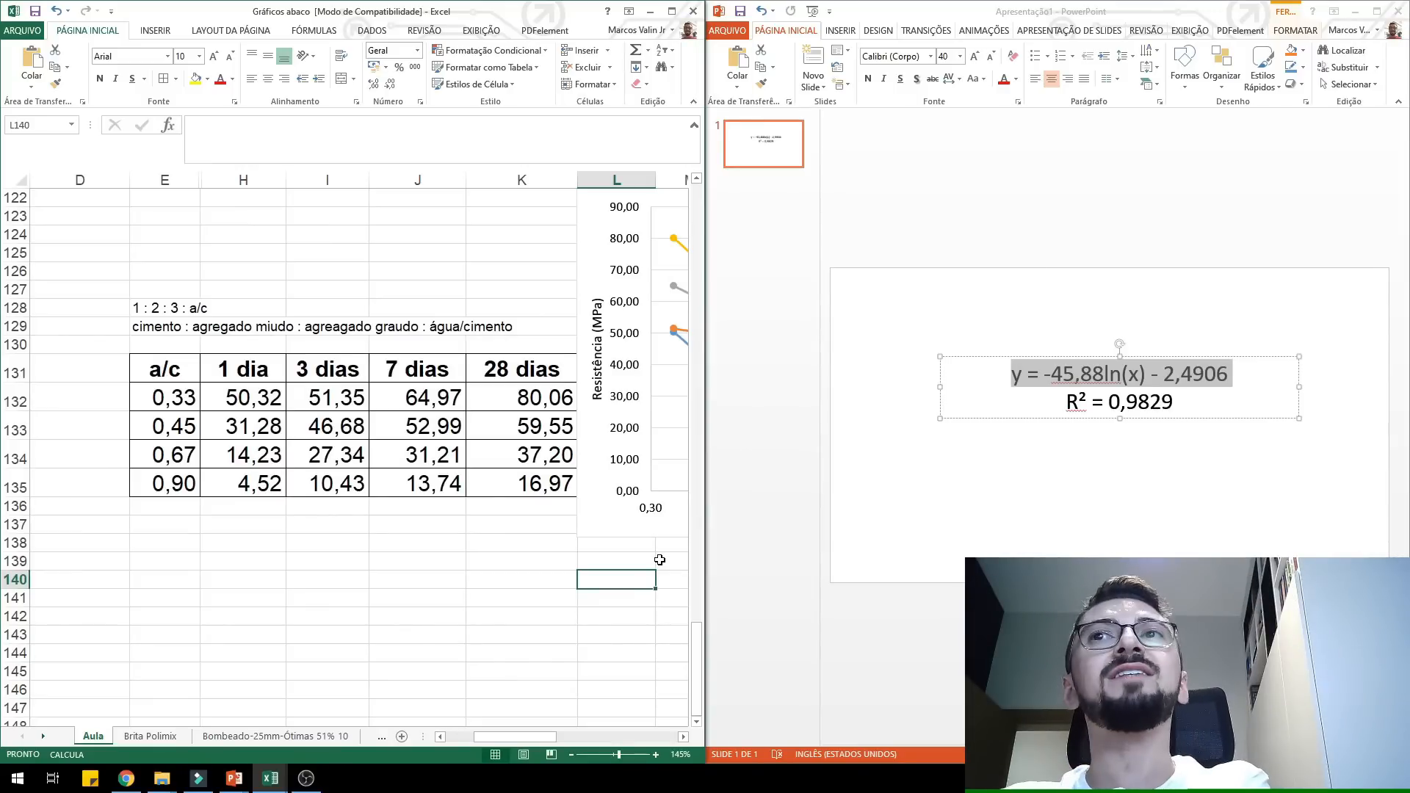
- Highlight the x term on the slide, and colour the whole first line of the equation red
click(1150, 400)
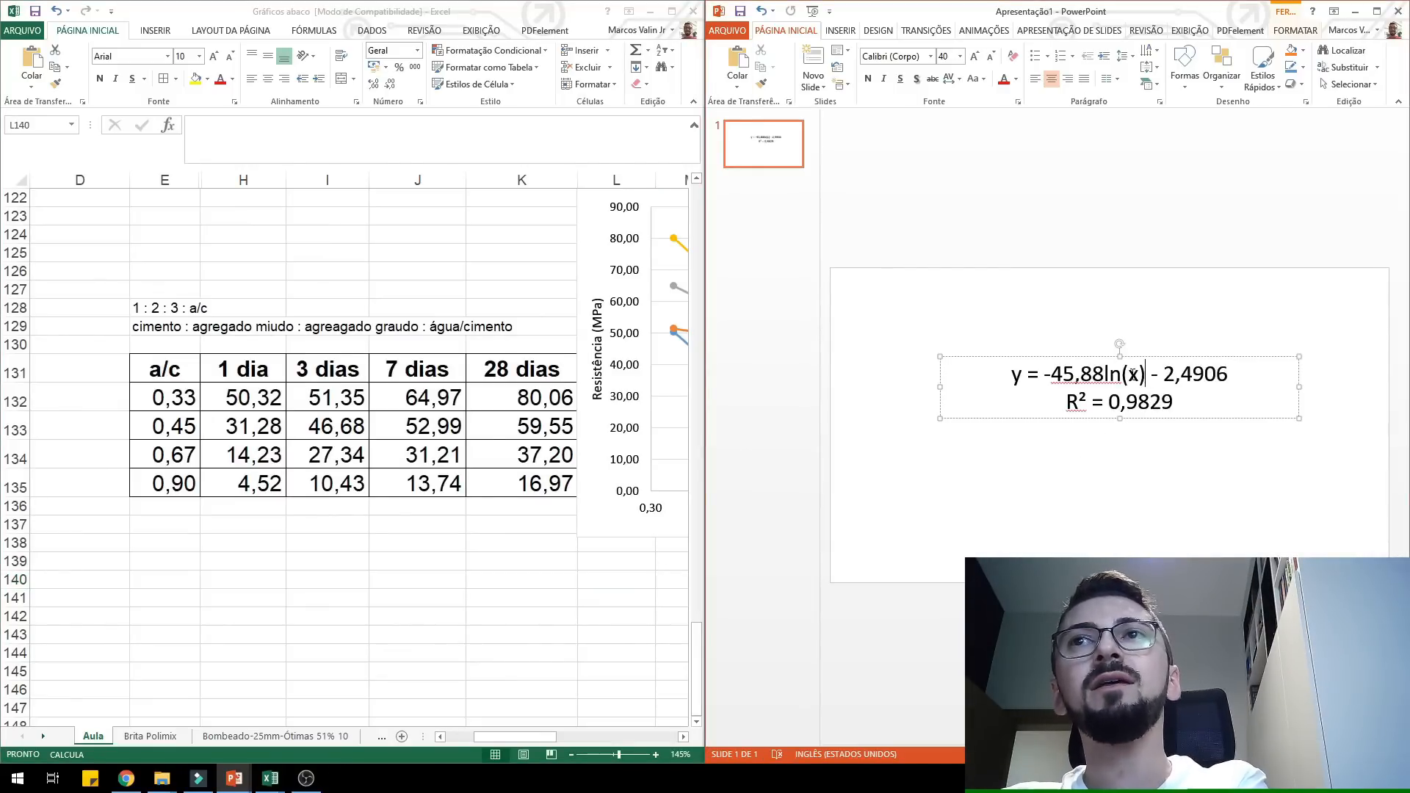
double_click(1134, 375)
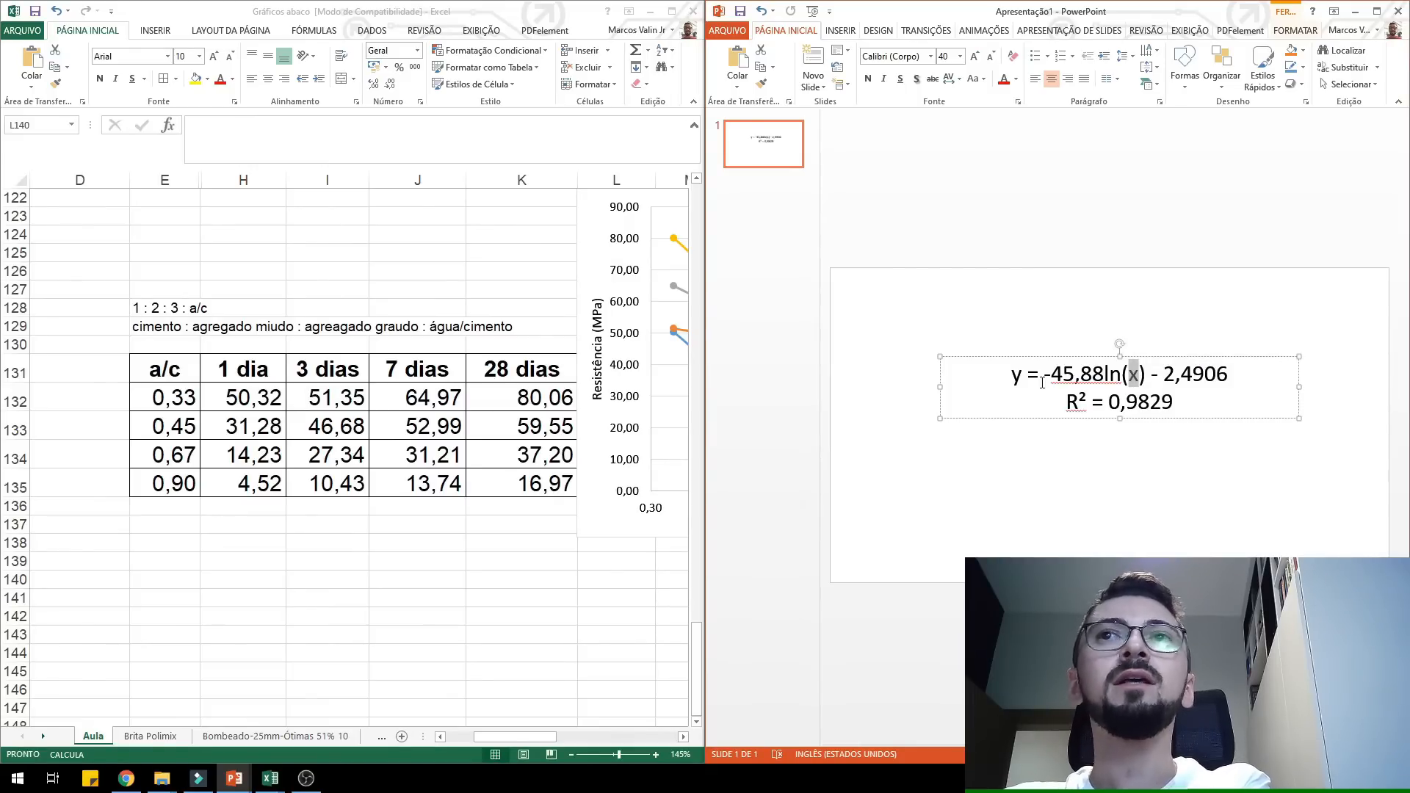
drag(1014, 377, 1345, 359)
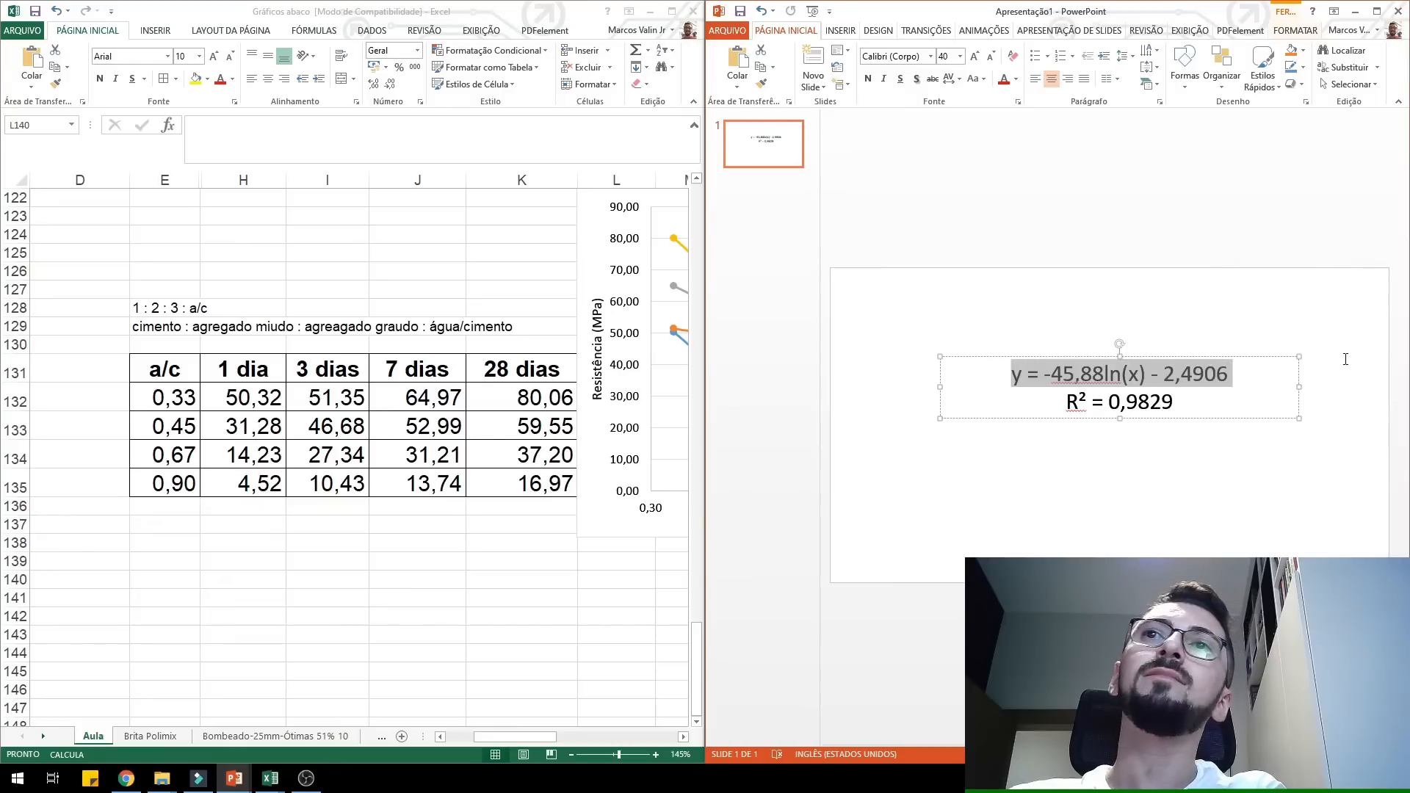
click(1003, 79)
click(990, 305)
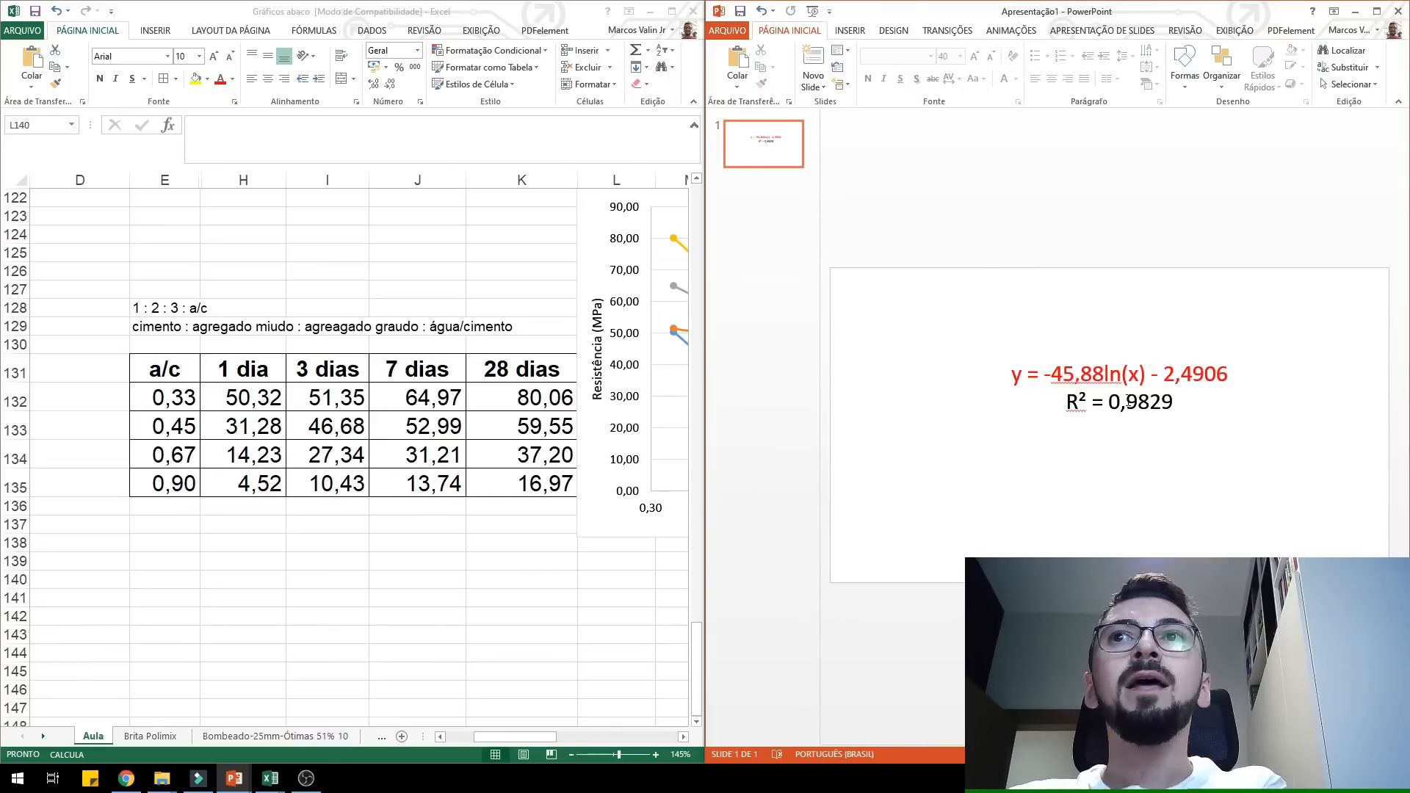
- Make the R² = 0,9829 line under the slide's equation bold and highlight it for the explanation
drag(1073, 400, 1196, 398)
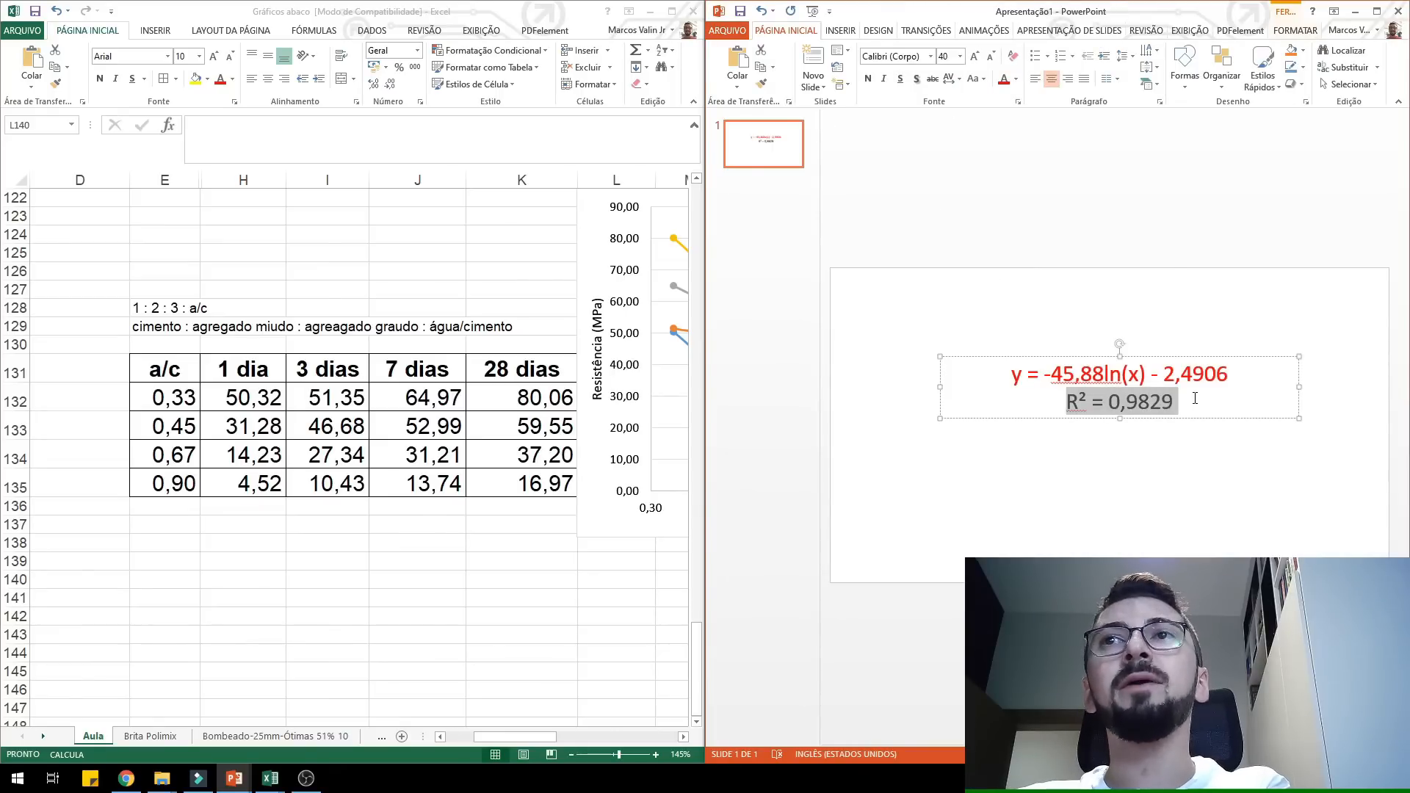
key(alt+Tab)
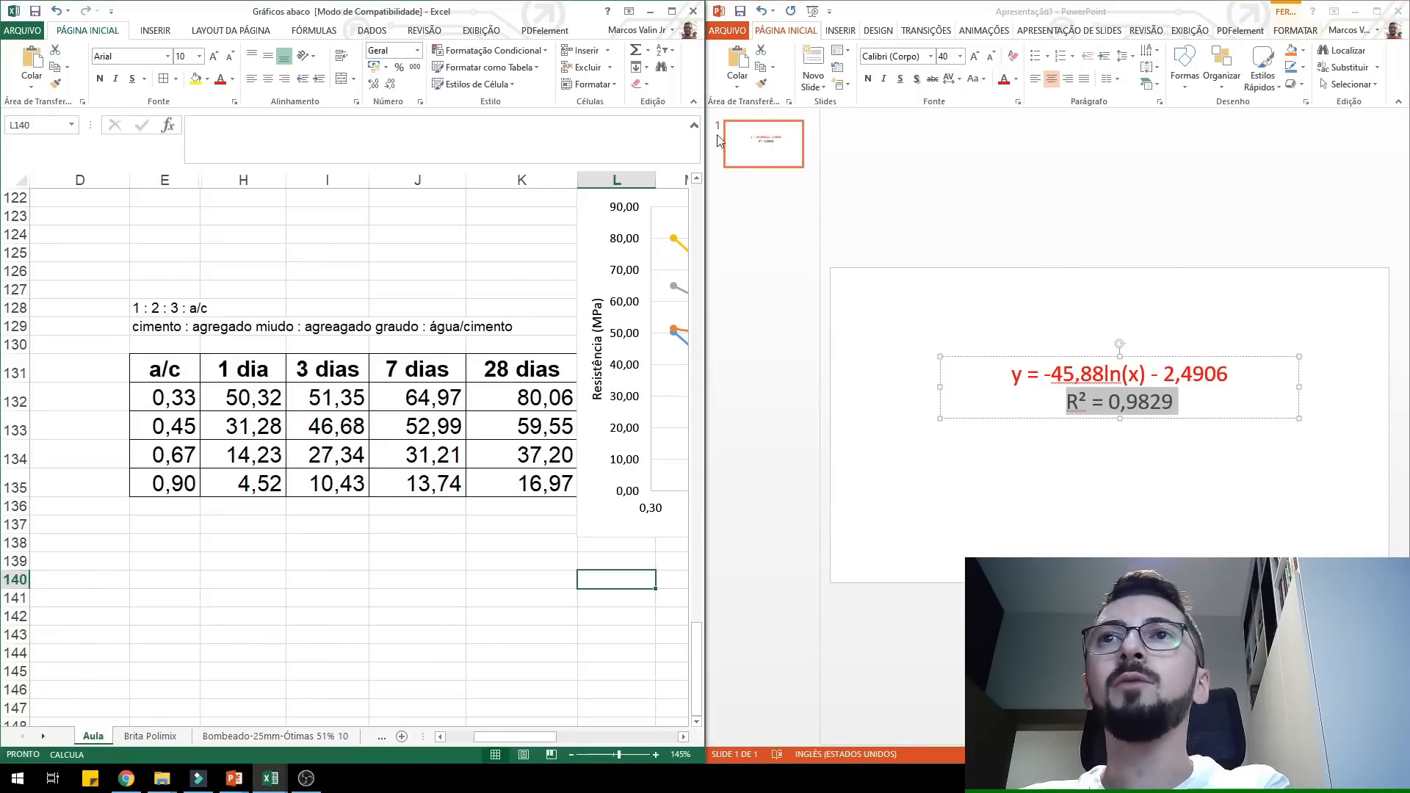
key(alt+Tab)
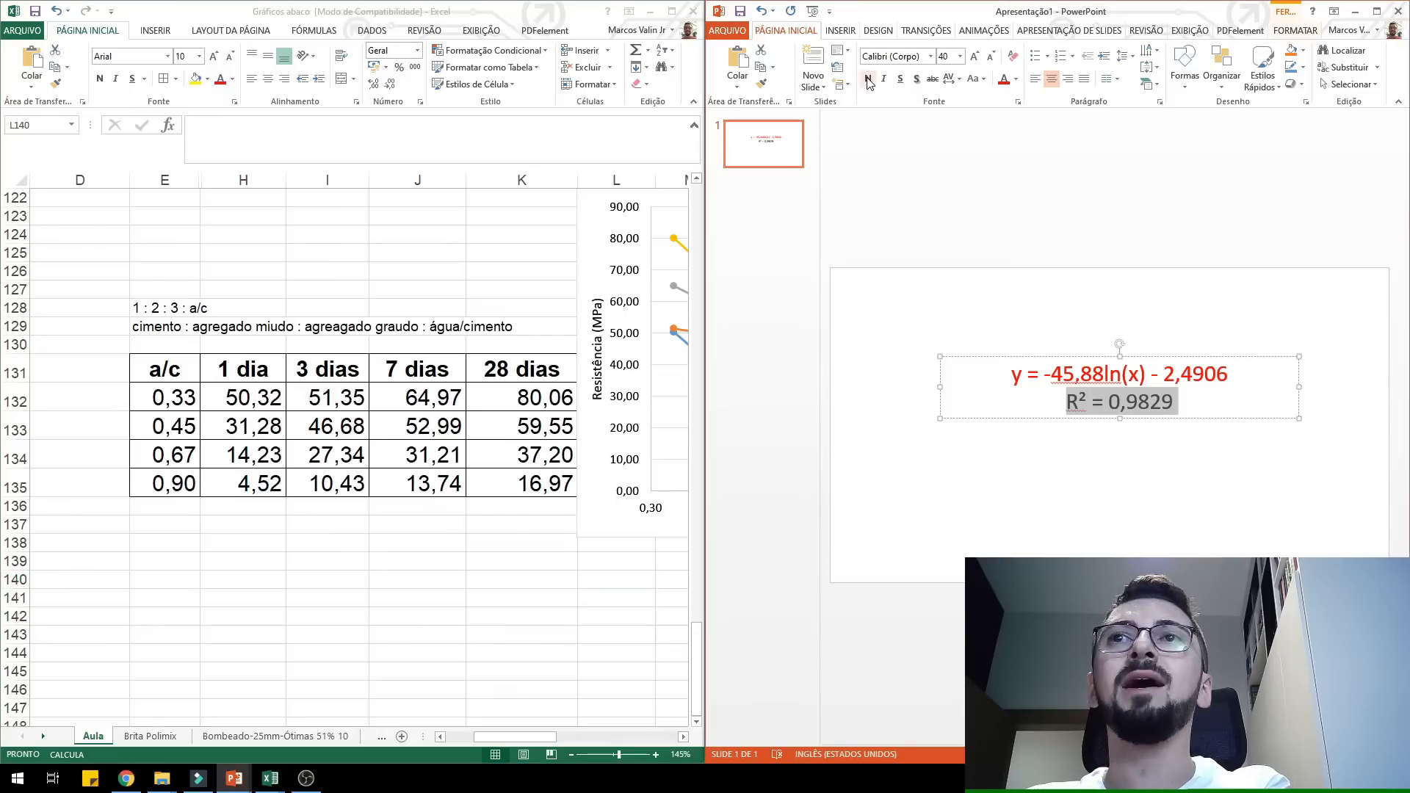
click(869, 79)
key(Escape)
key(Escape)
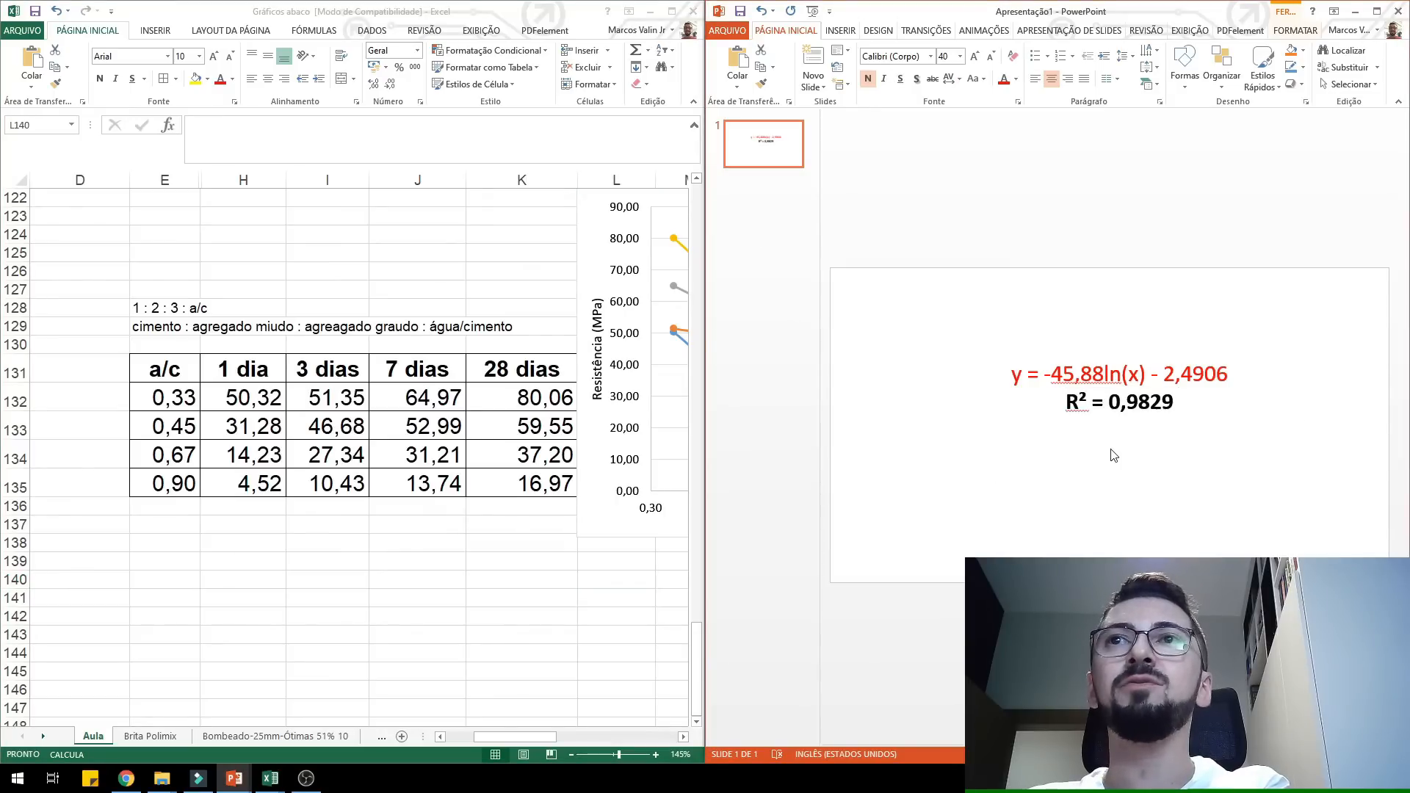
drag(1072, 403, 1171, 398)
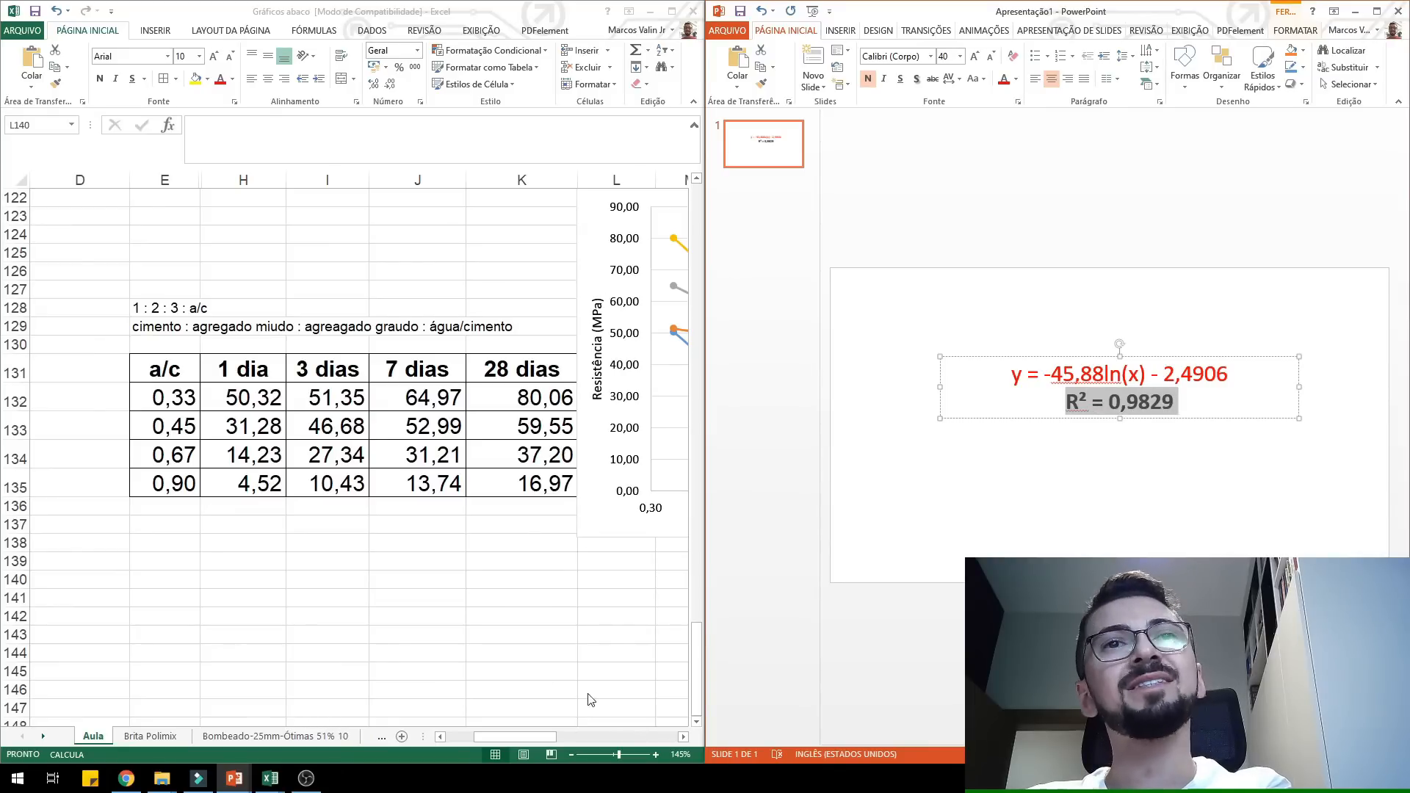
- Examine the strength curves in the workbook chart beside the R² line on the slide
click(599, 580)
key(Right)
key(Right)
key(Right)
key(Right)
key(Right)
key(Right)
key(Right)
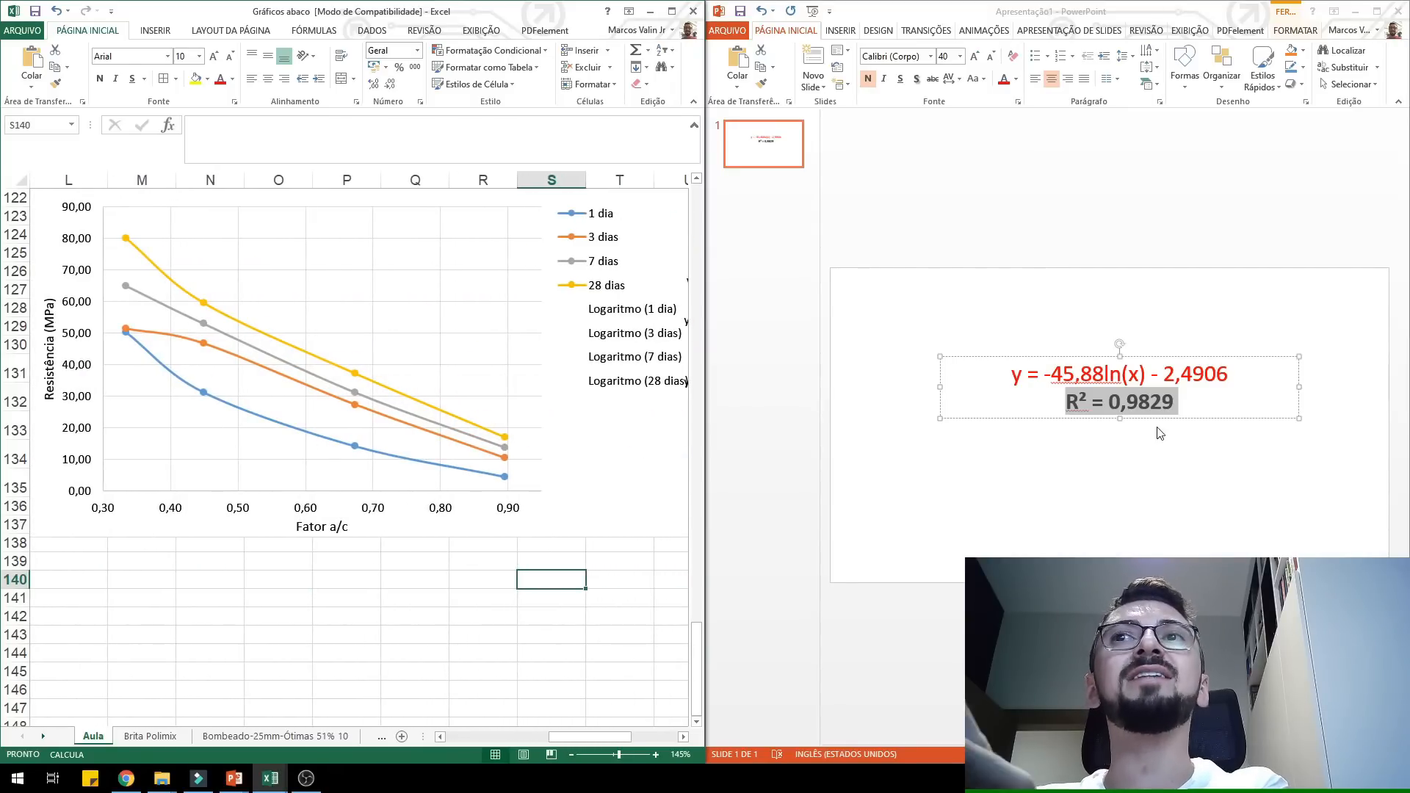
click(1098, 471)
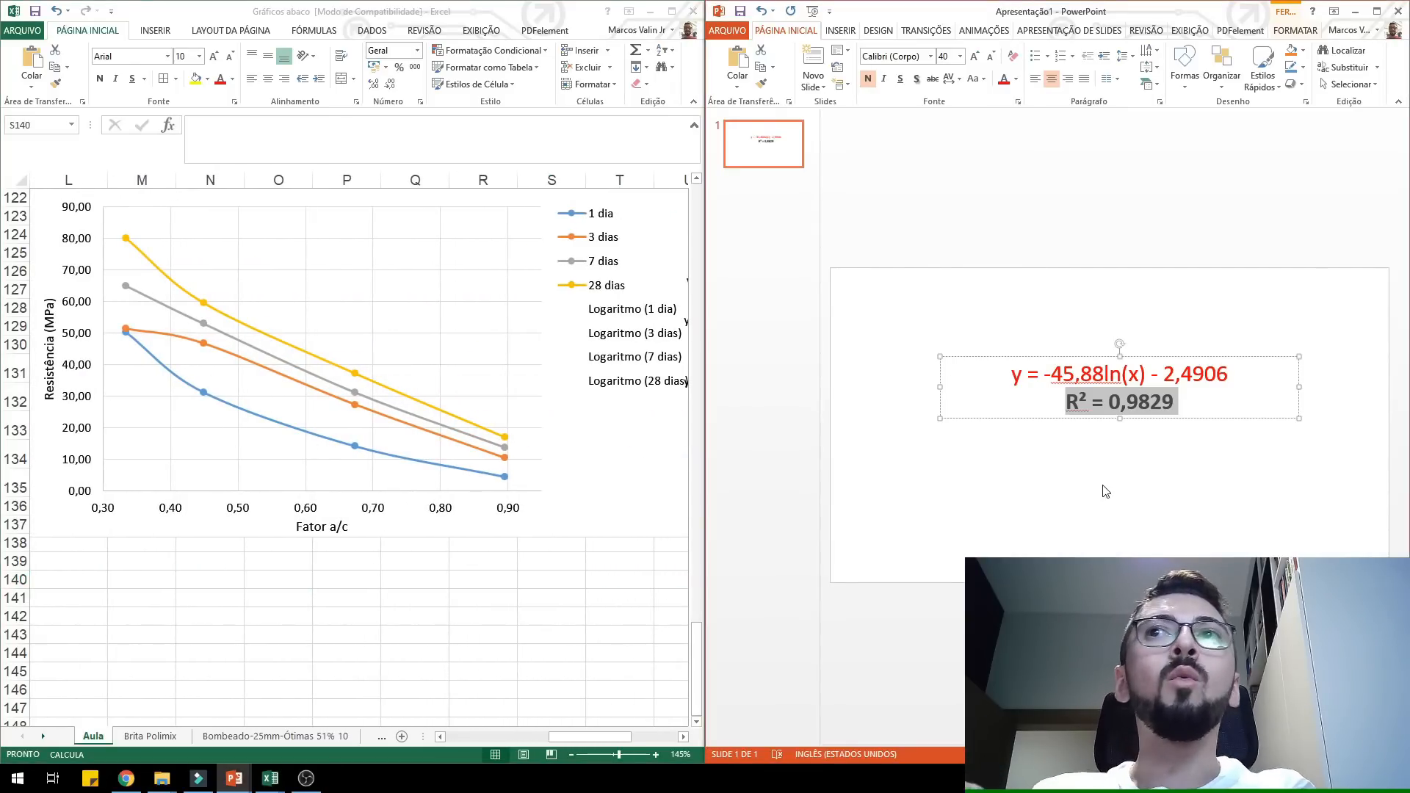
click(1106, 491)
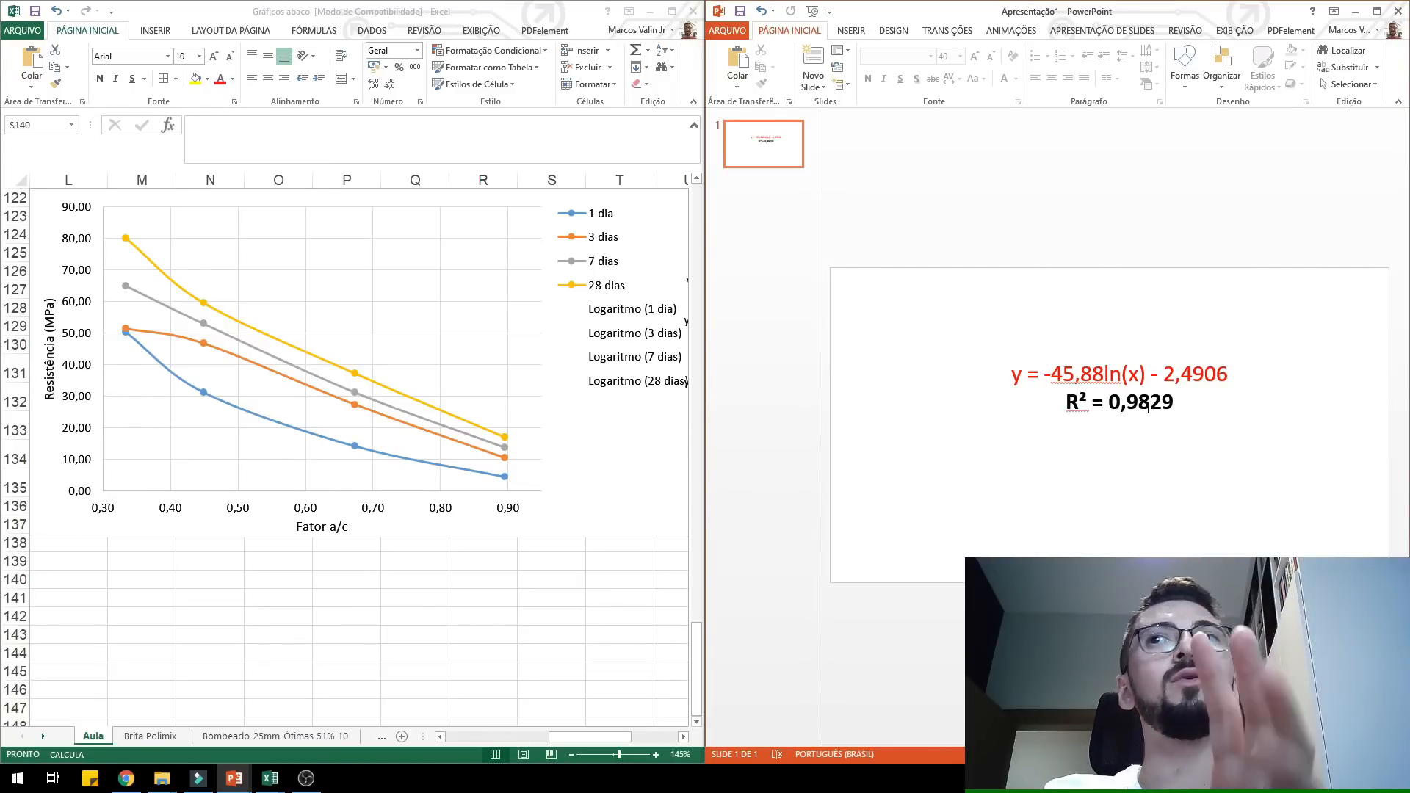
- Examine the 3-, 7- and 28-day logarithmic equations and R² values in the chart, singling out the 3-day label again
click(597, 616)
key(Right)
key(Right)
key(Right)
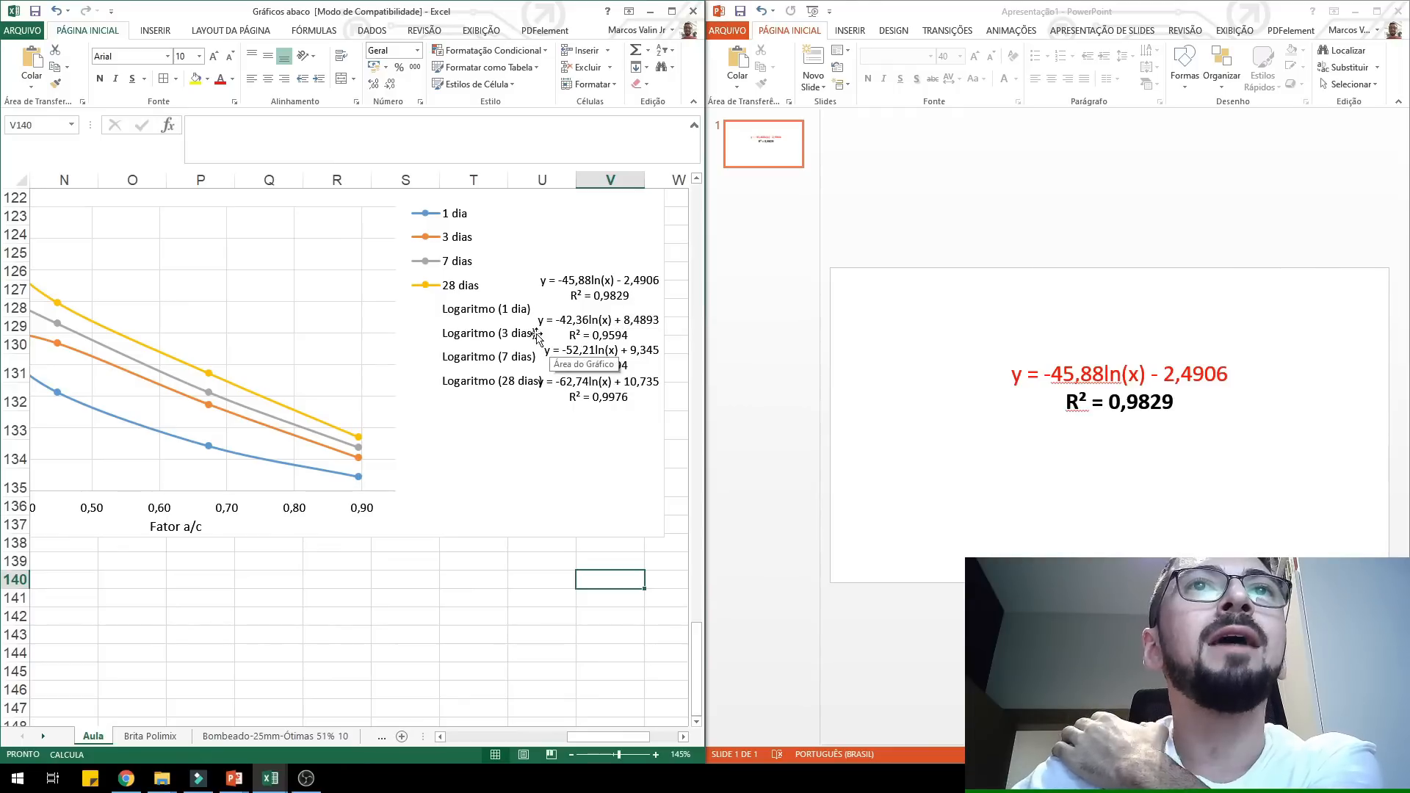
click(615, 336)
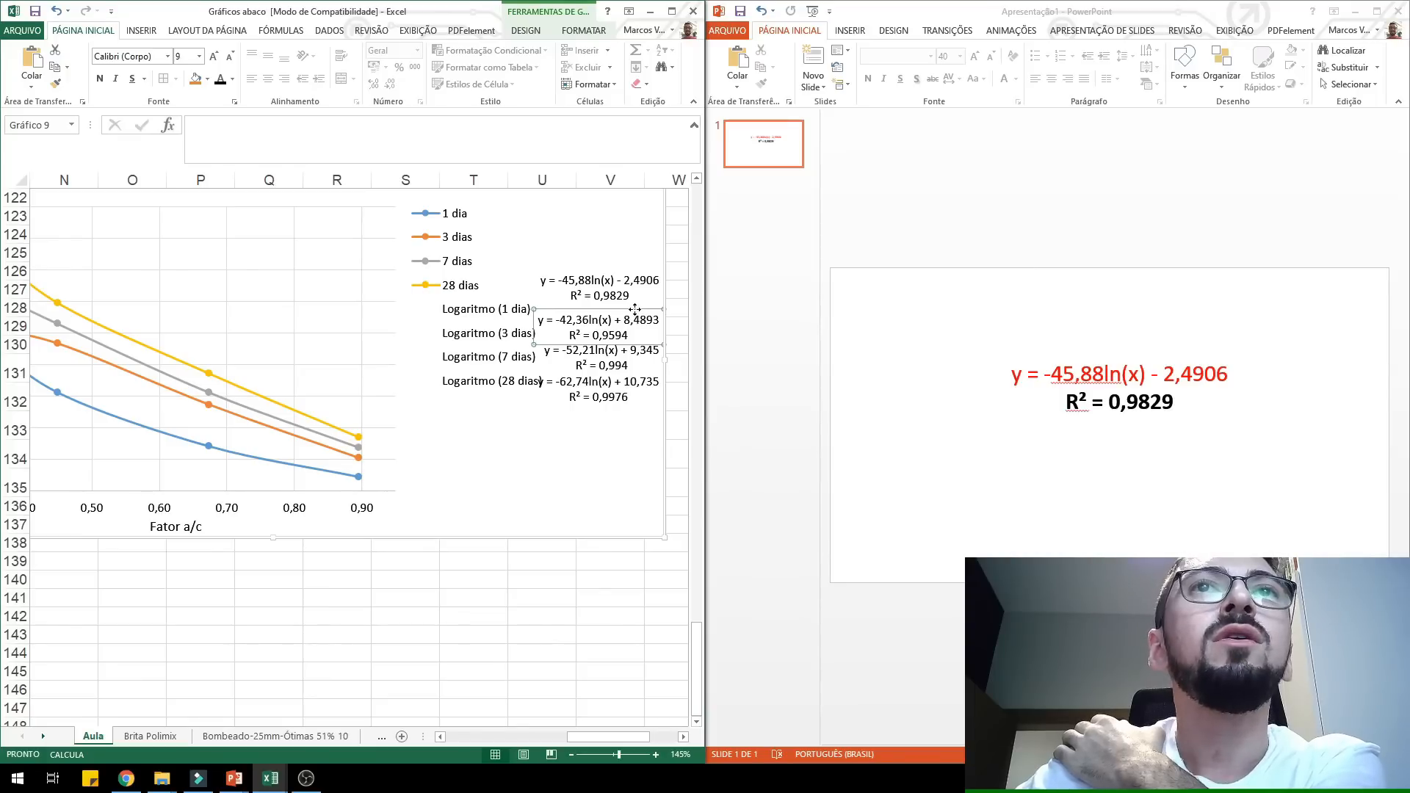
click(597, 372)
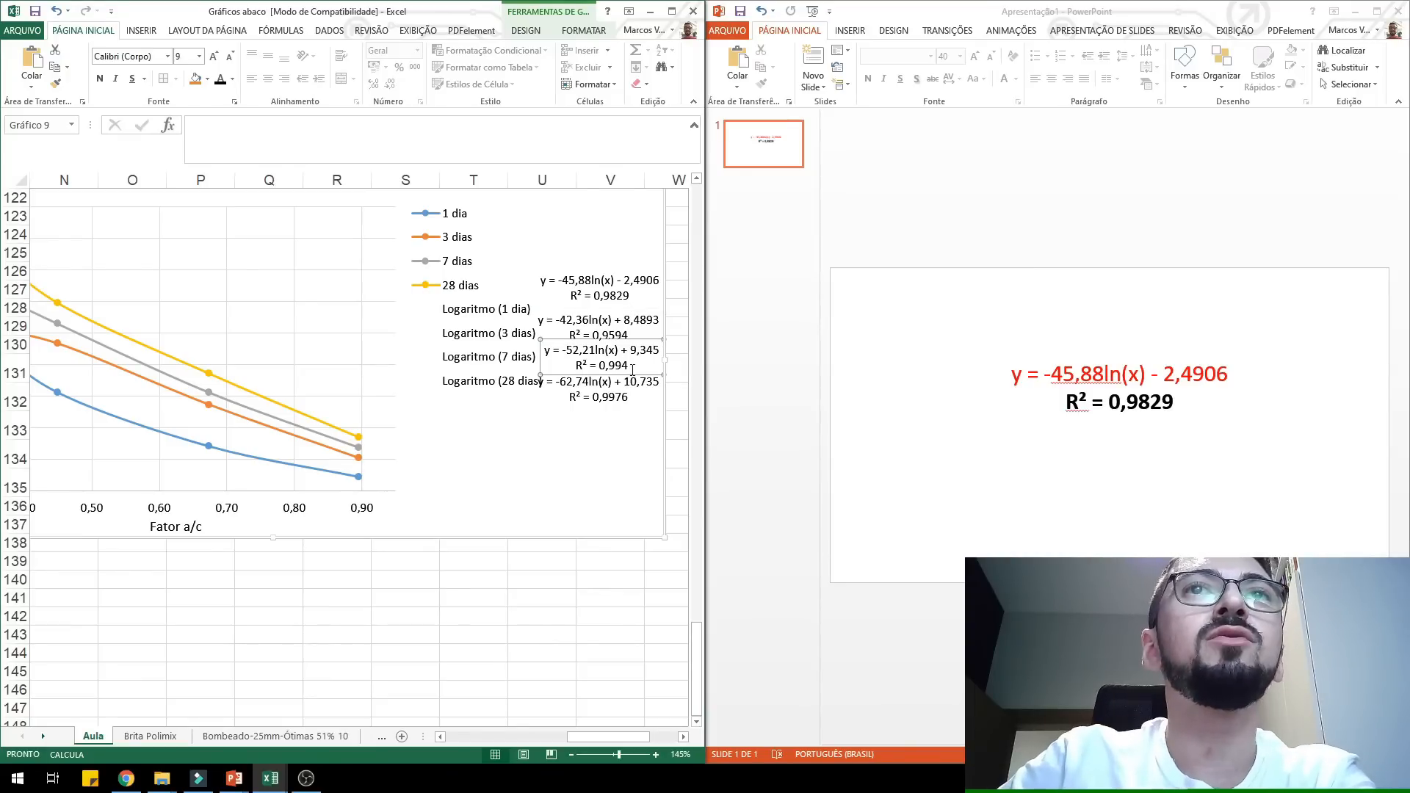
click(604, 395)
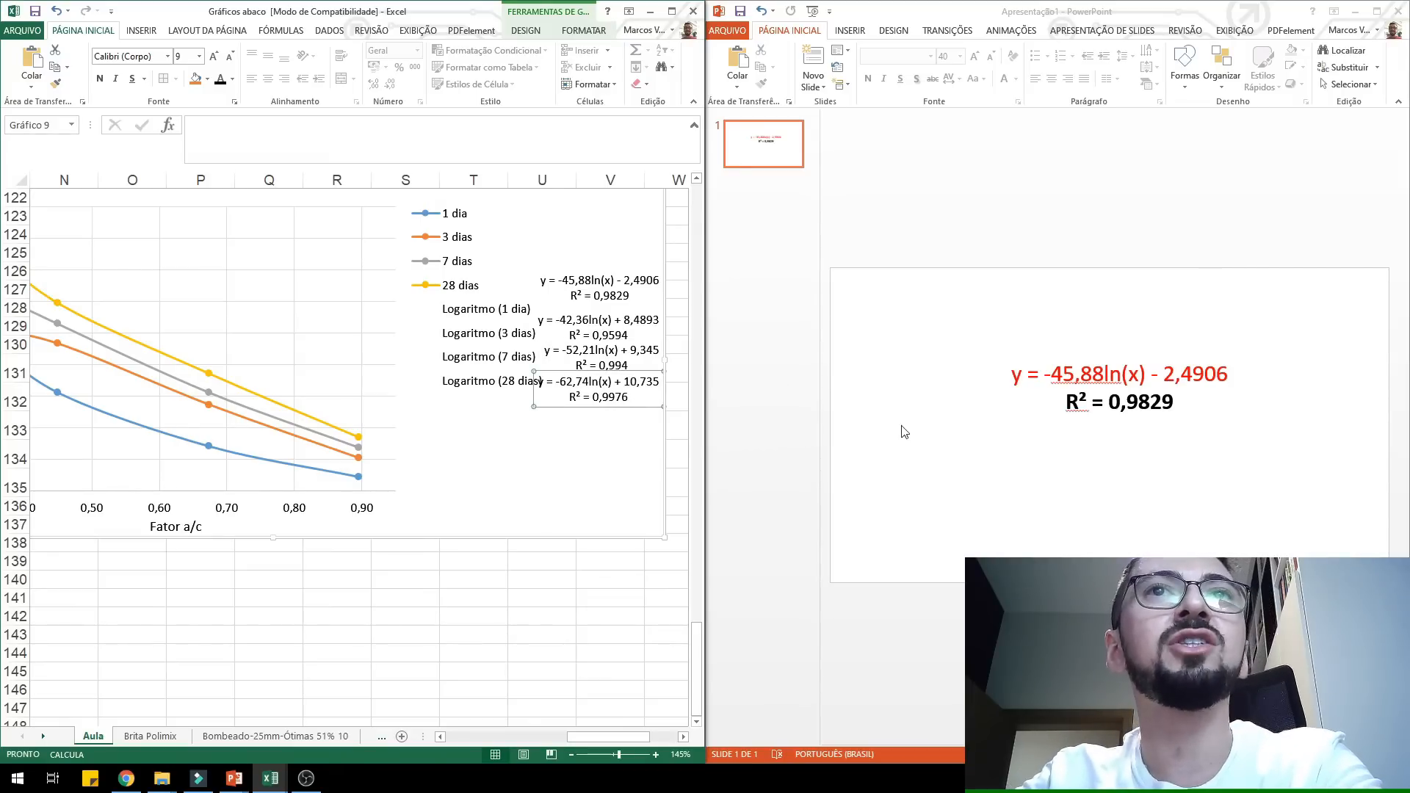
click(617, 332)
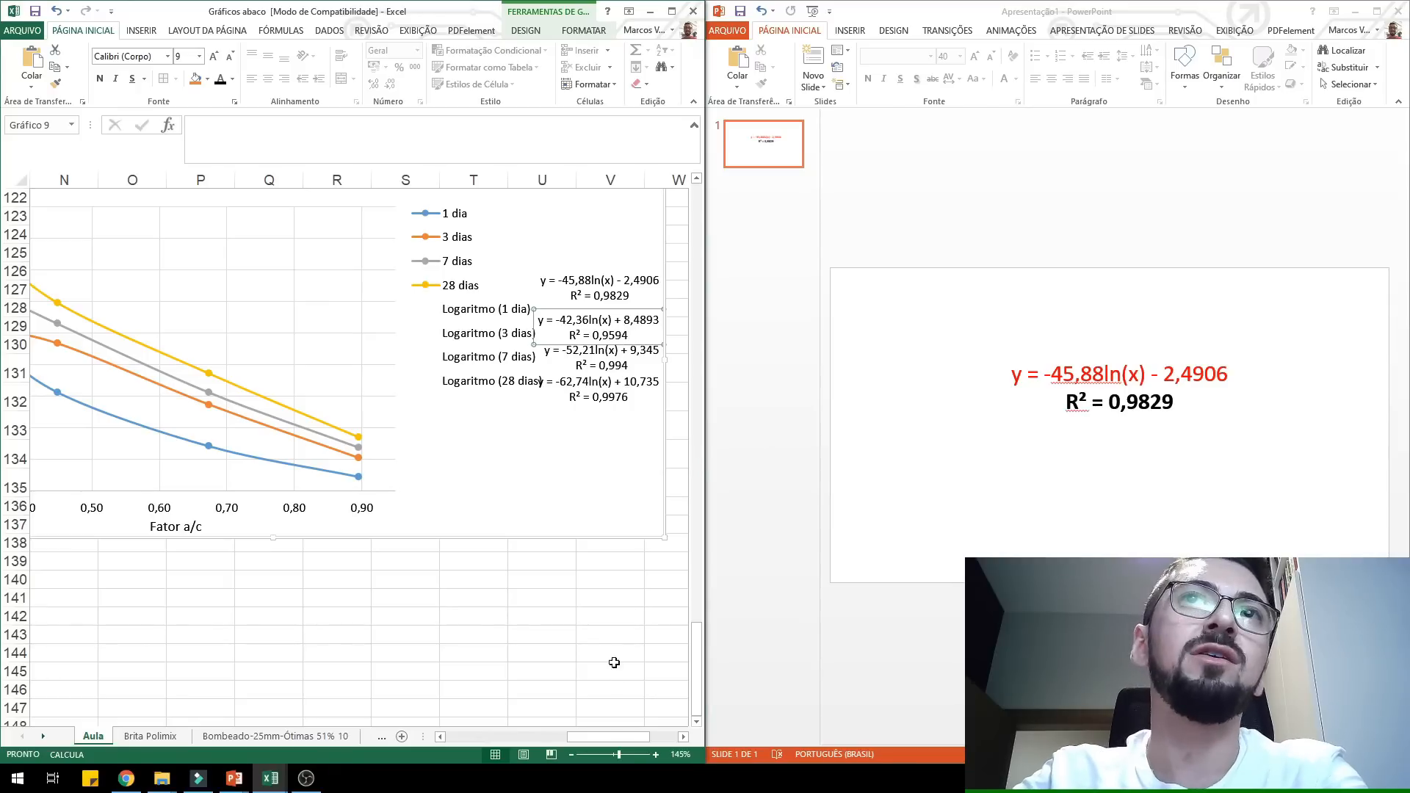
- Examine the 3-day curve and its point at a/c 0,45 against the chart's equations
click(441, 738)
click(440, 738)
click(441, 737)
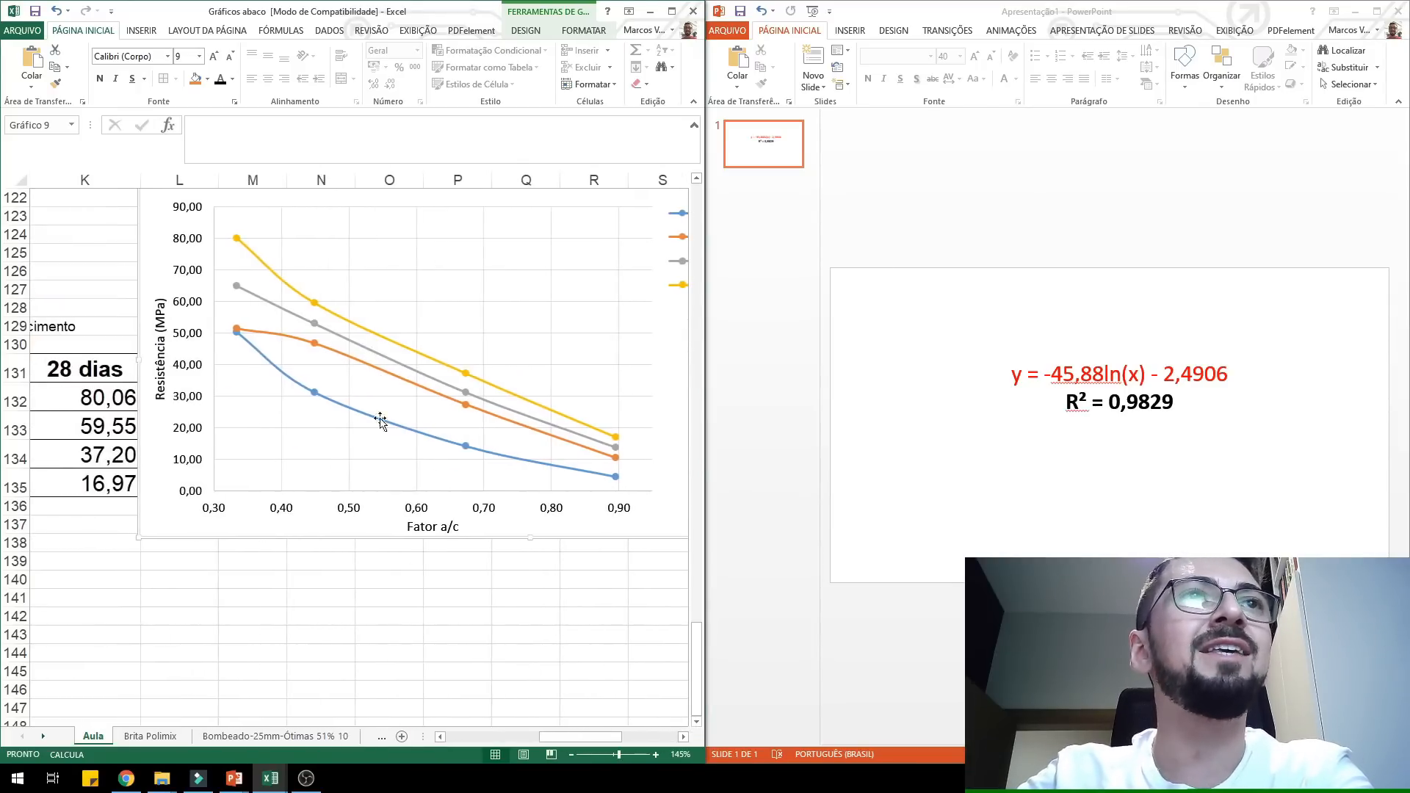
click(264, 335)
mouse_move(313, 344)
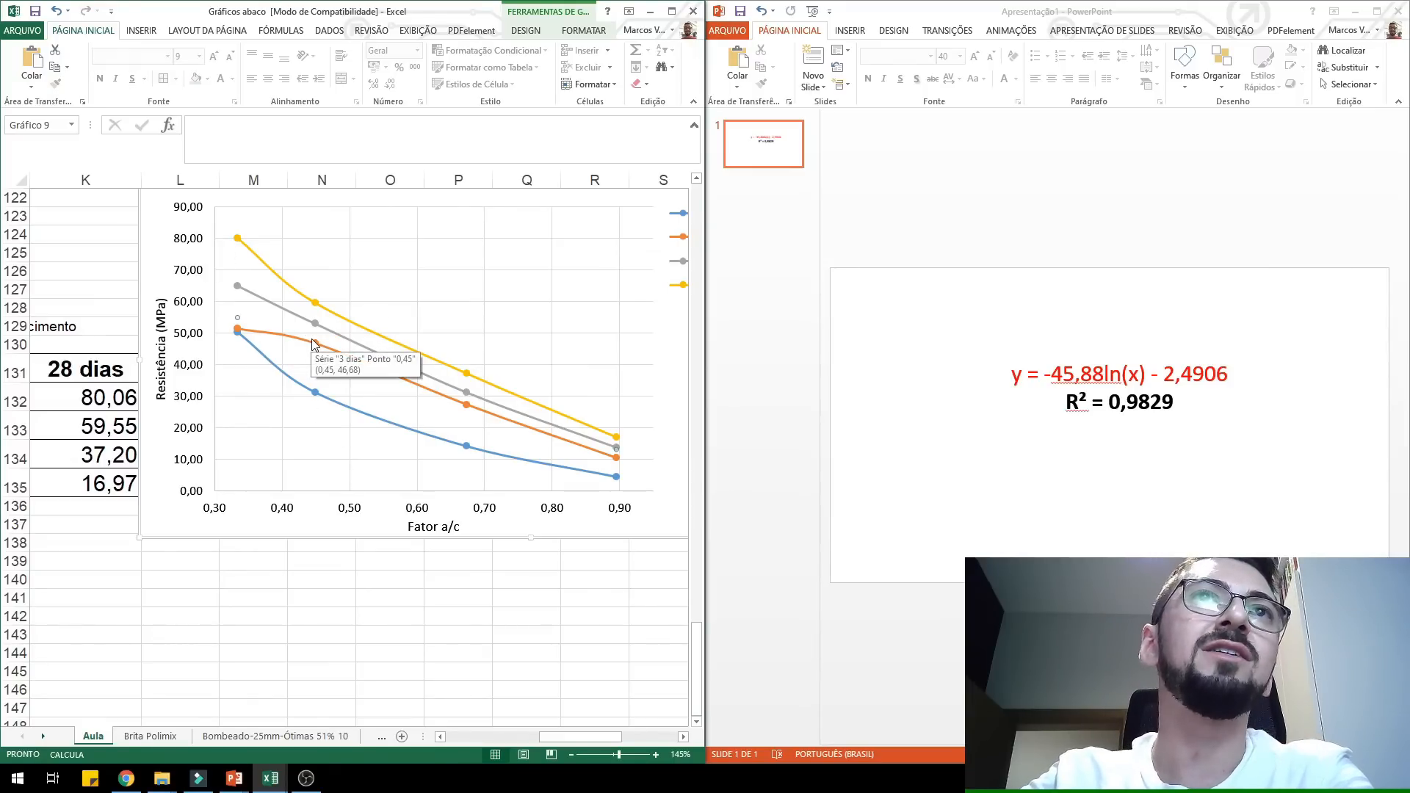
click(683, 737)
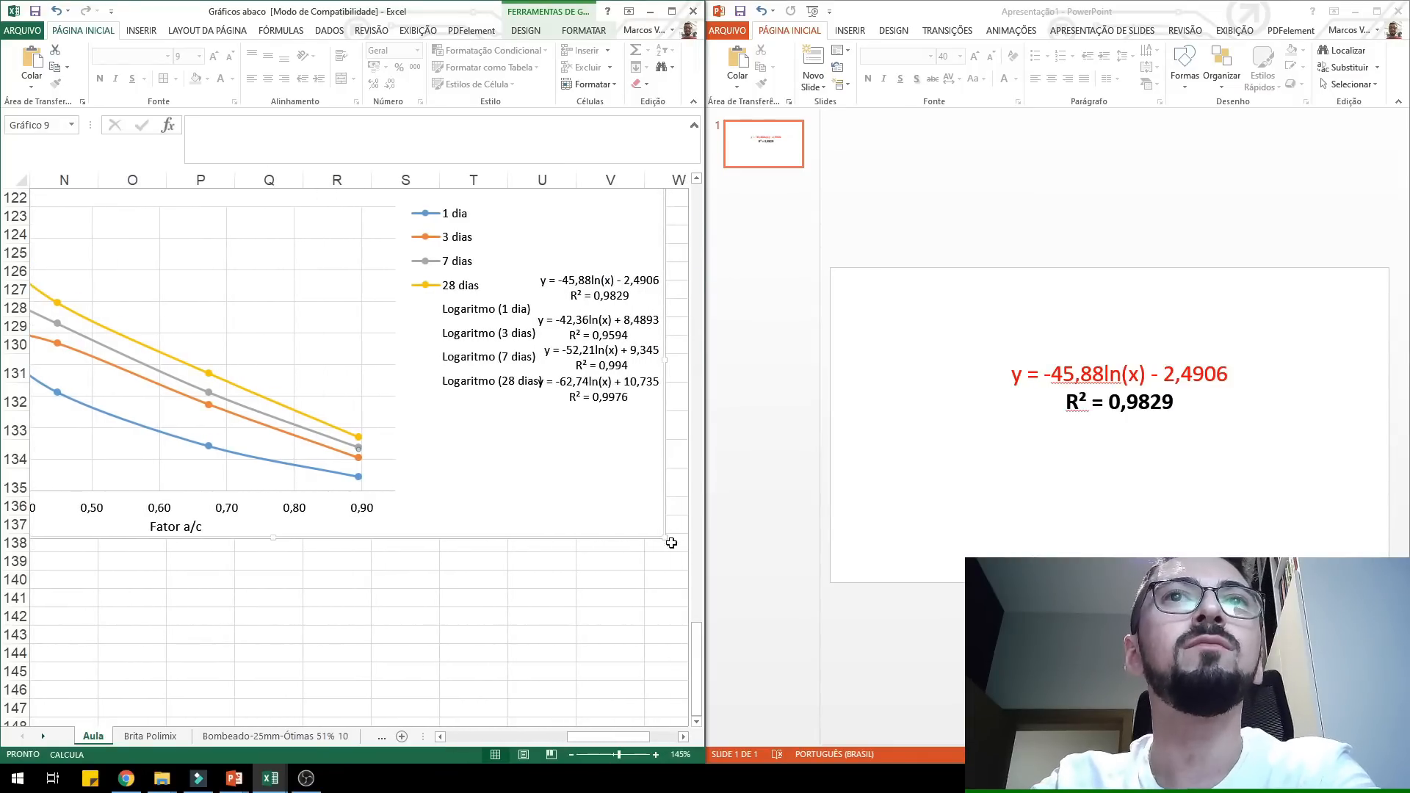
click(441, 736)
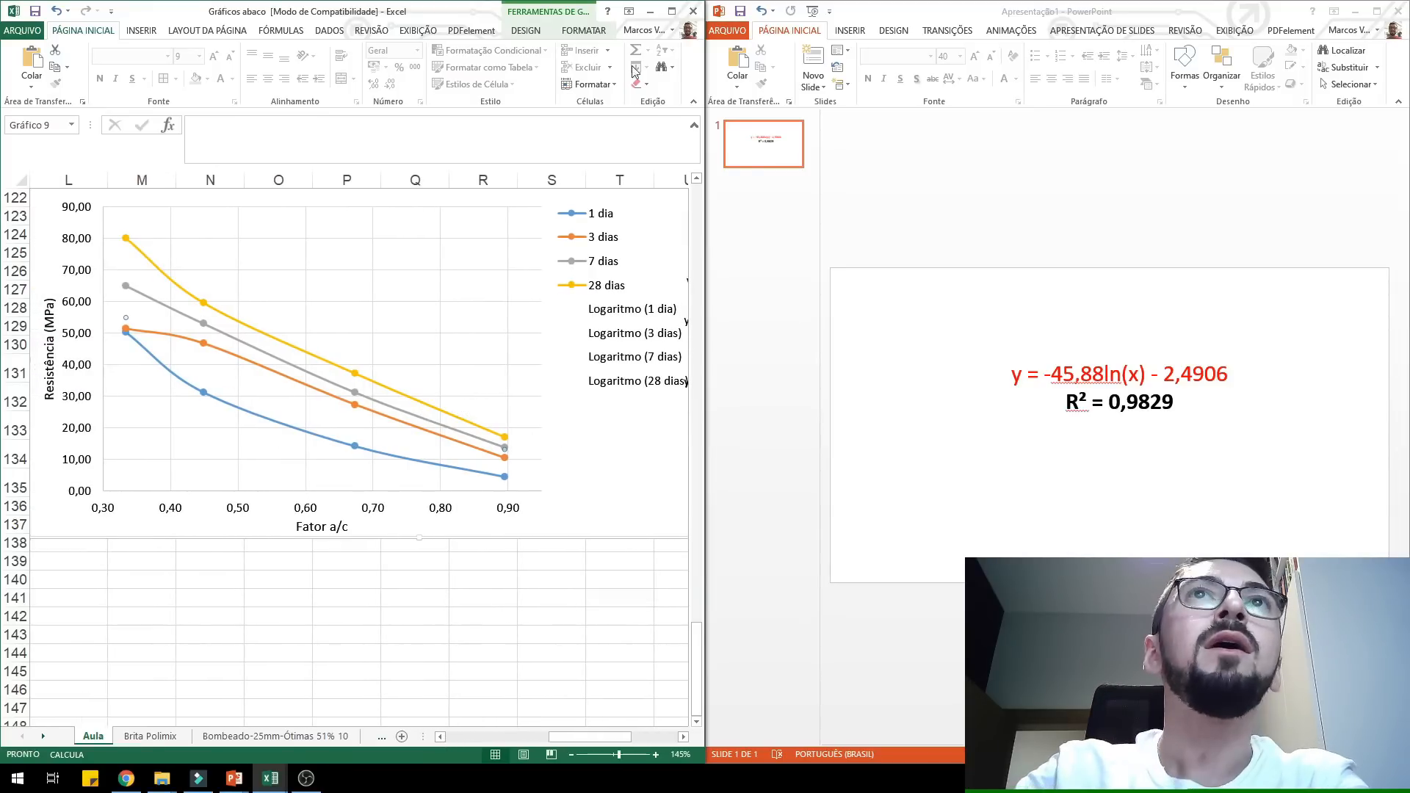
- Maximize the Gráficos abaco workbook window and deselect the chart to show all its curves and equations
click(670, 14)
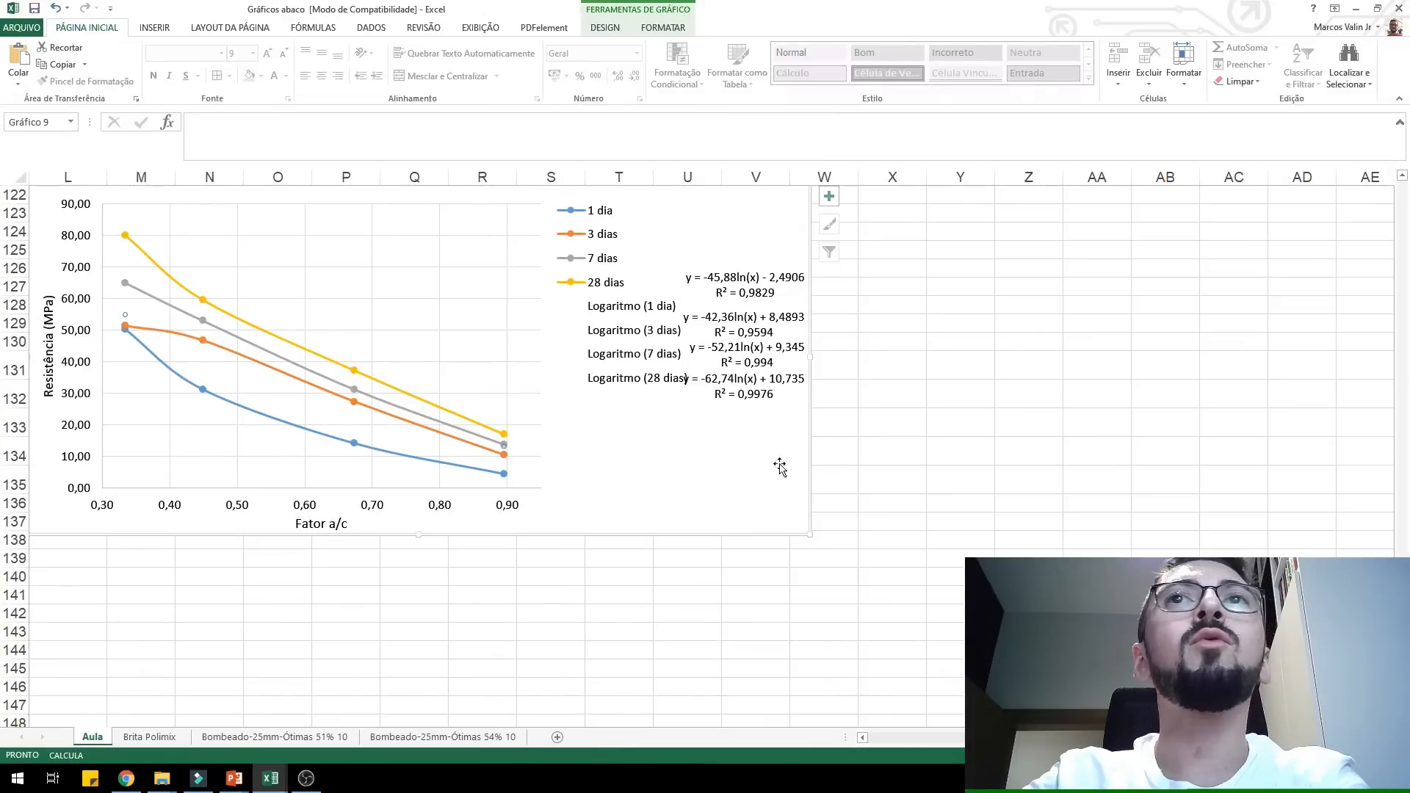
key(Escape)
click(878, 219)
key(Up)
key(Up)
key(Up)
key(Up)
- Select the whole table of a/c ratios and strengths, from the a/c header to the last 28-day value
key(Left)
key(Left)
key(Left)
key(Left)
key(Left)
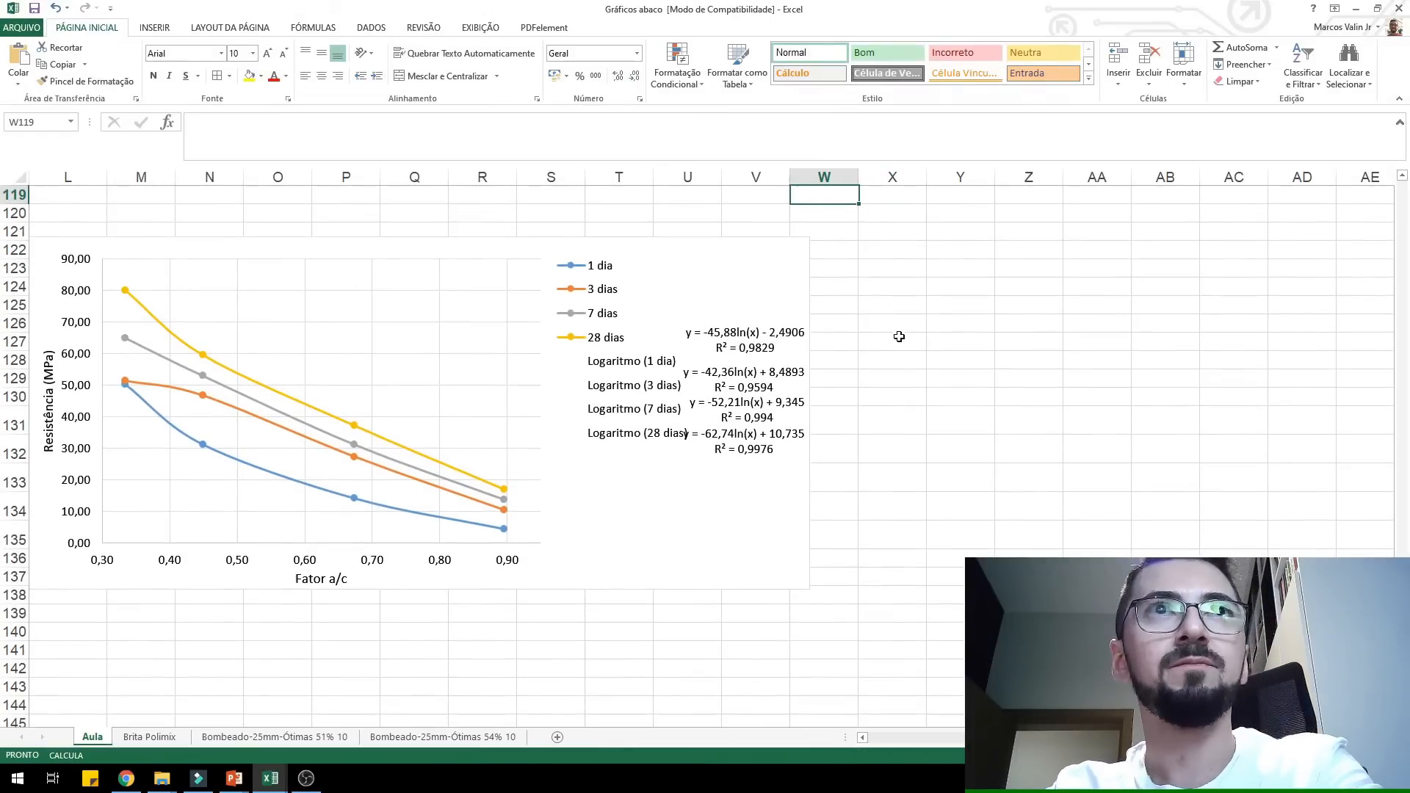
key(Left)
key(Left)
key(Left)
key(Left)
key(Left)
key(Left)
key(Left)
key(Left)
key(Left)
key(Left)
key(Left)
key(Left)
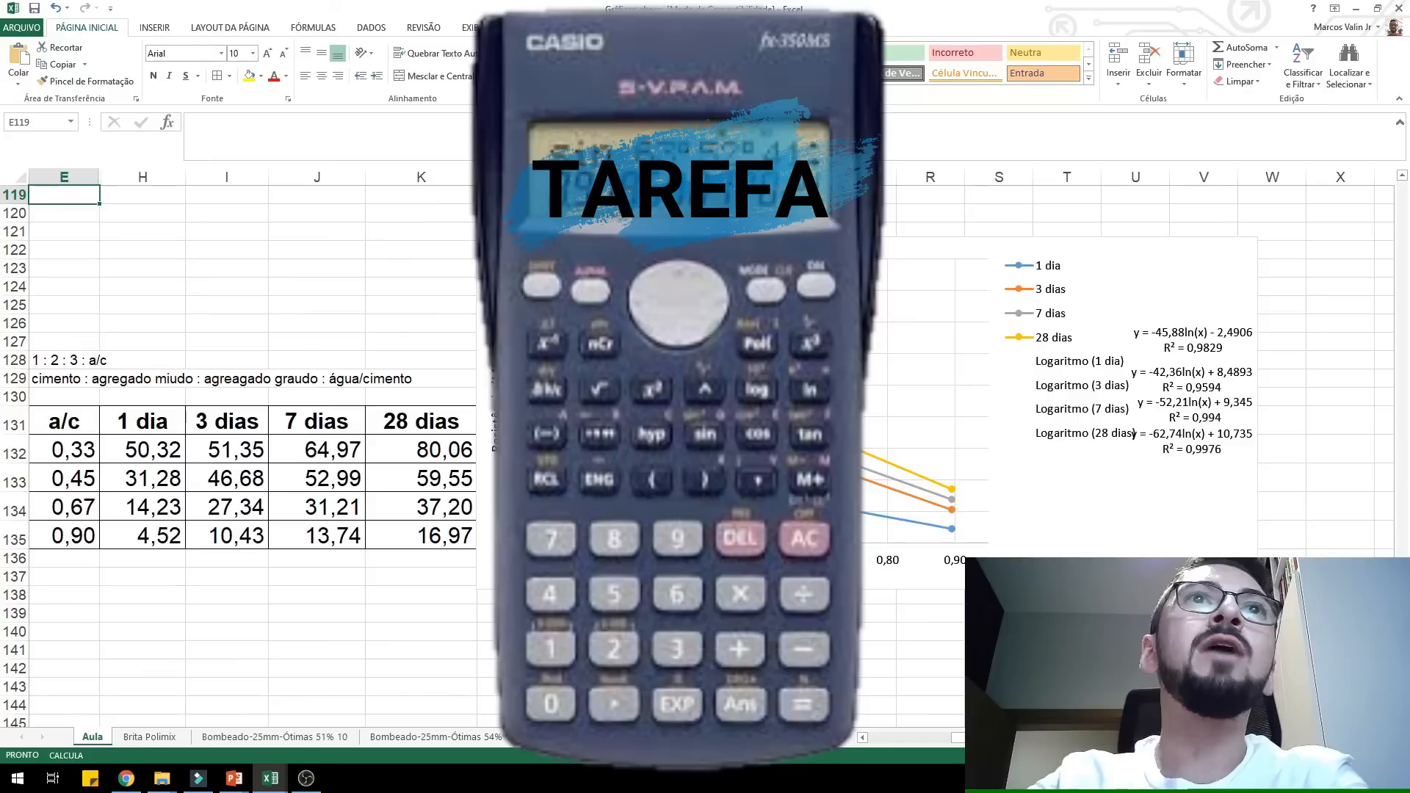
key(Left)
key(Left)
key(Left)
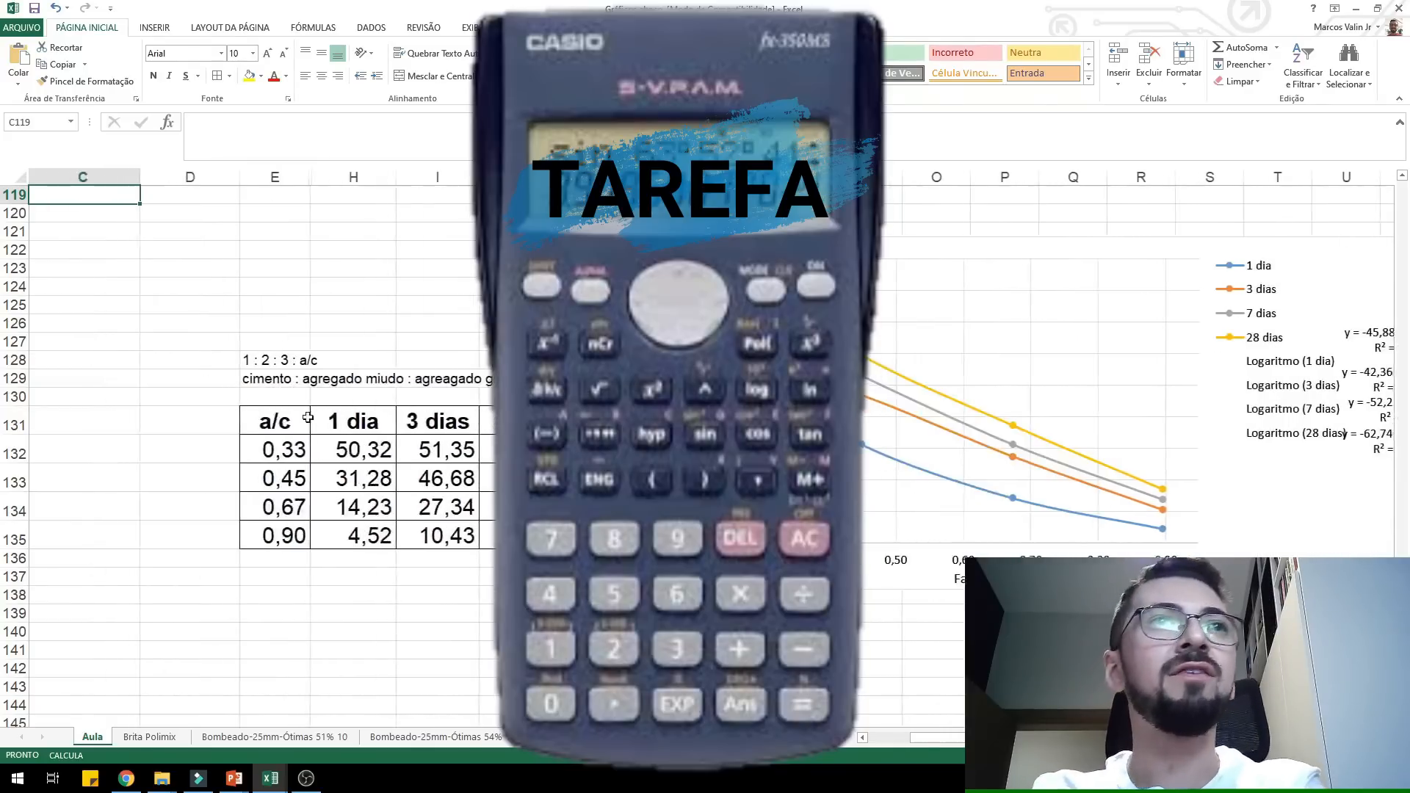
key(Right)
key(Right)
key(Right)
key(Right)
key(Right)
key(Right)
drag(473, 429, 870, 546)
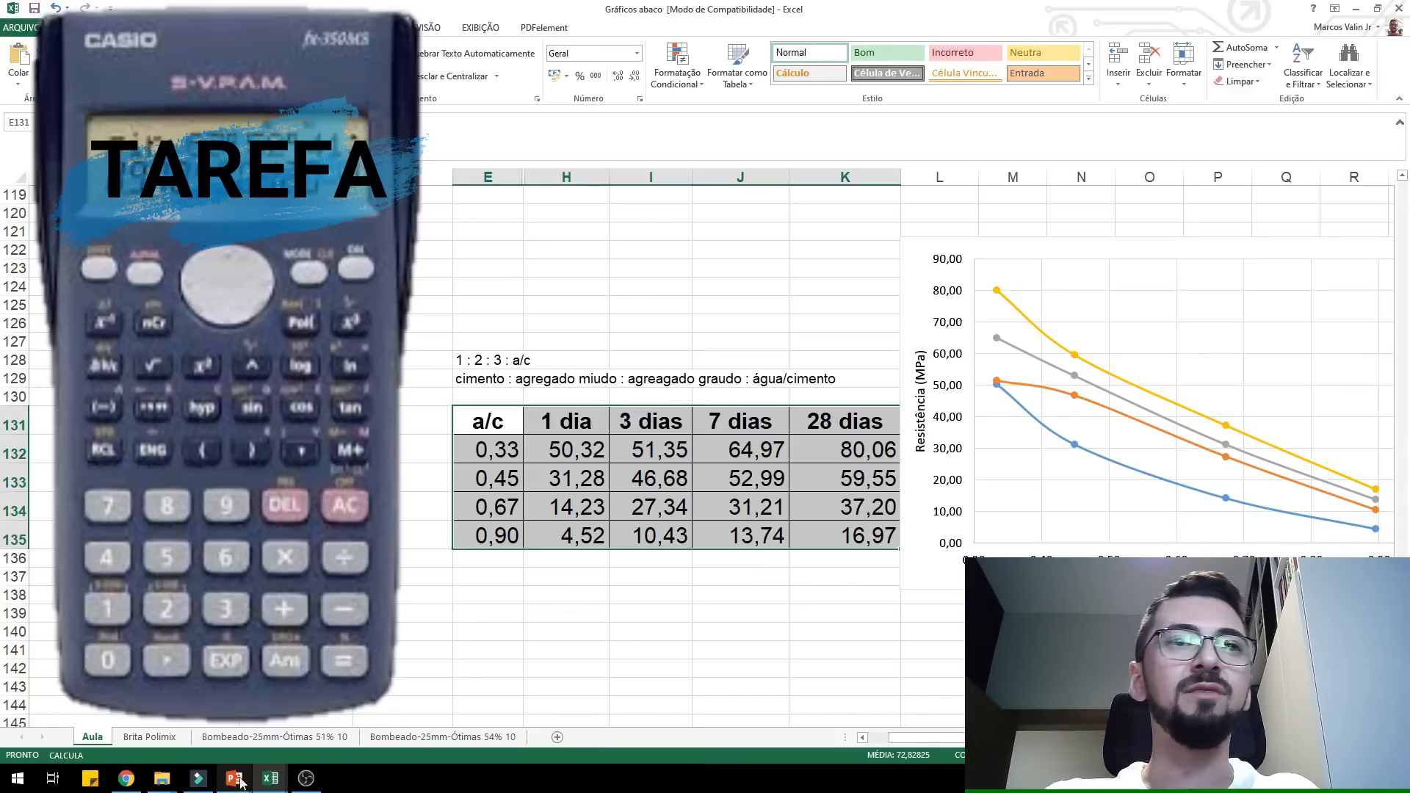
- Reposition the chart over the table so that its left edge sits just after the 3 dias column
drag(1043, 272, 434, 277)
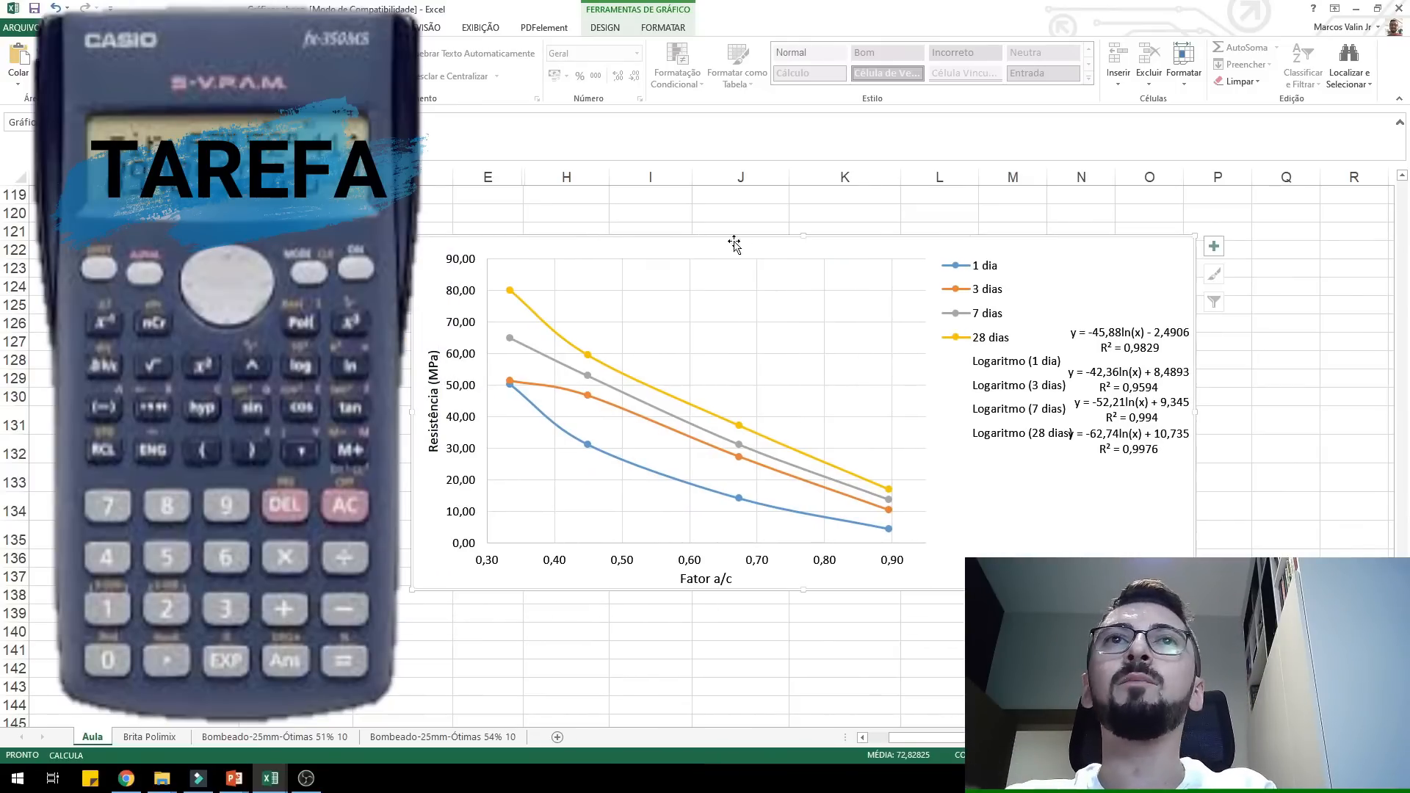
drag(1025, 542, 1293, 514)
- Switch to the Aula 03 presentation in PowerPoint and start the slide show from slide 81, the CP III 40 exercise
mouse_move(235, 778)
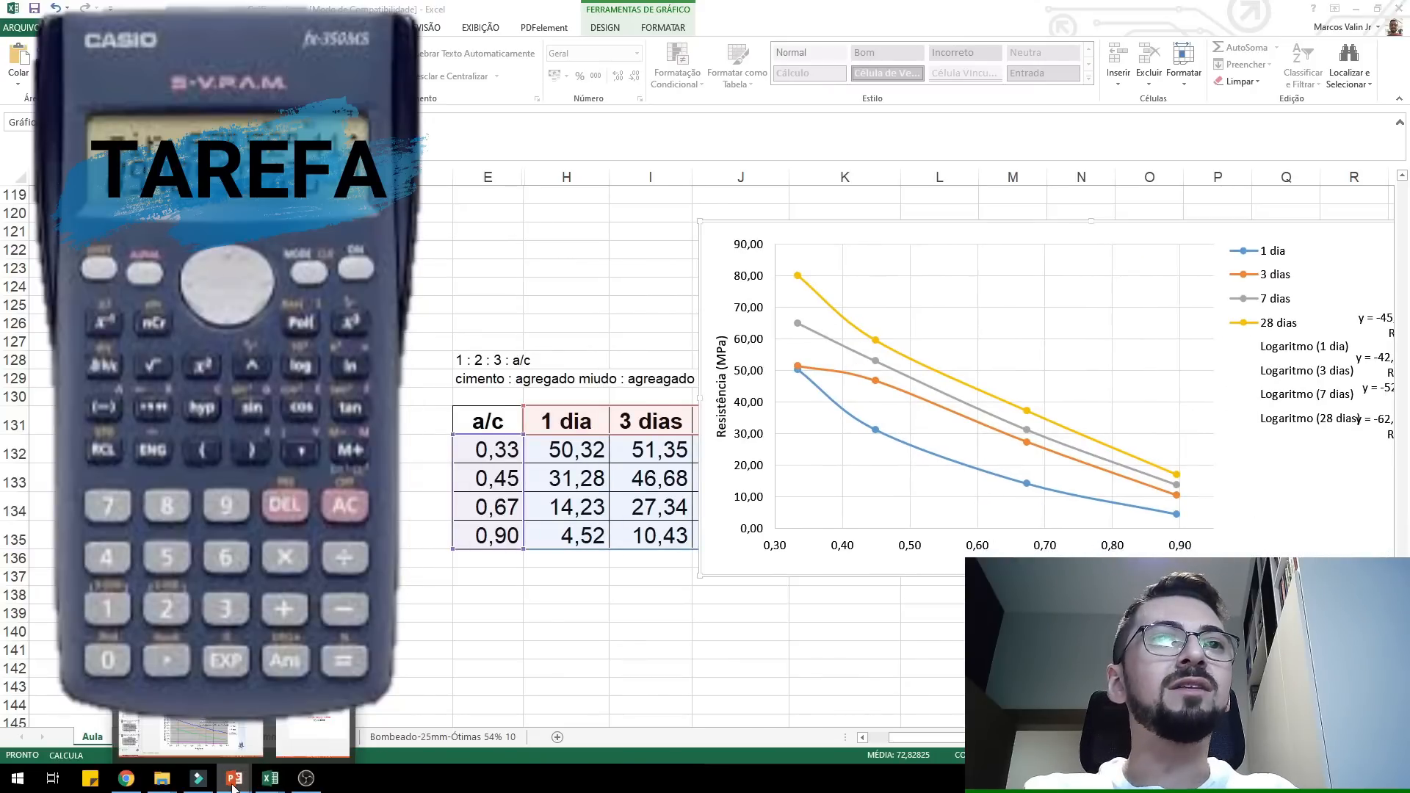
click(202, 742)
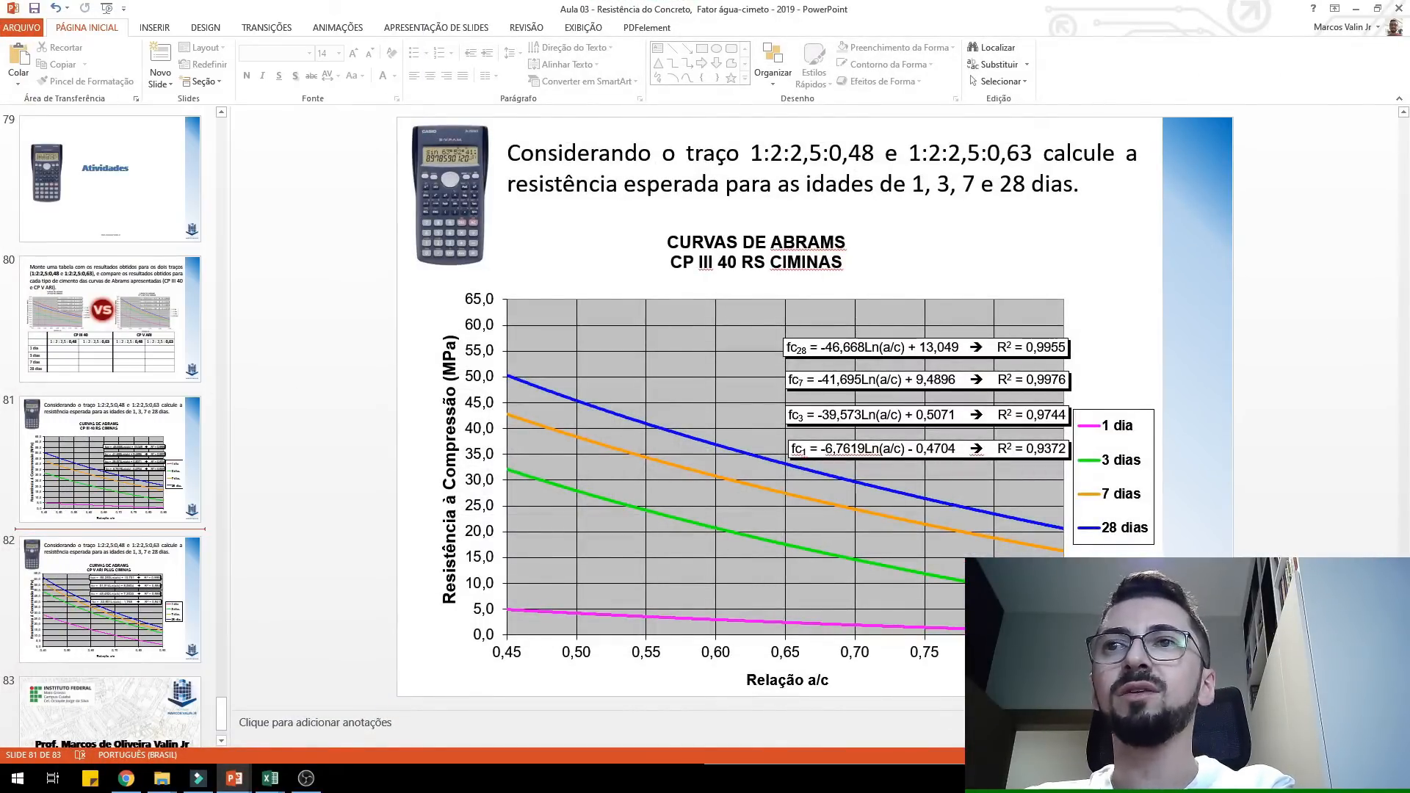
key(shift+F5)
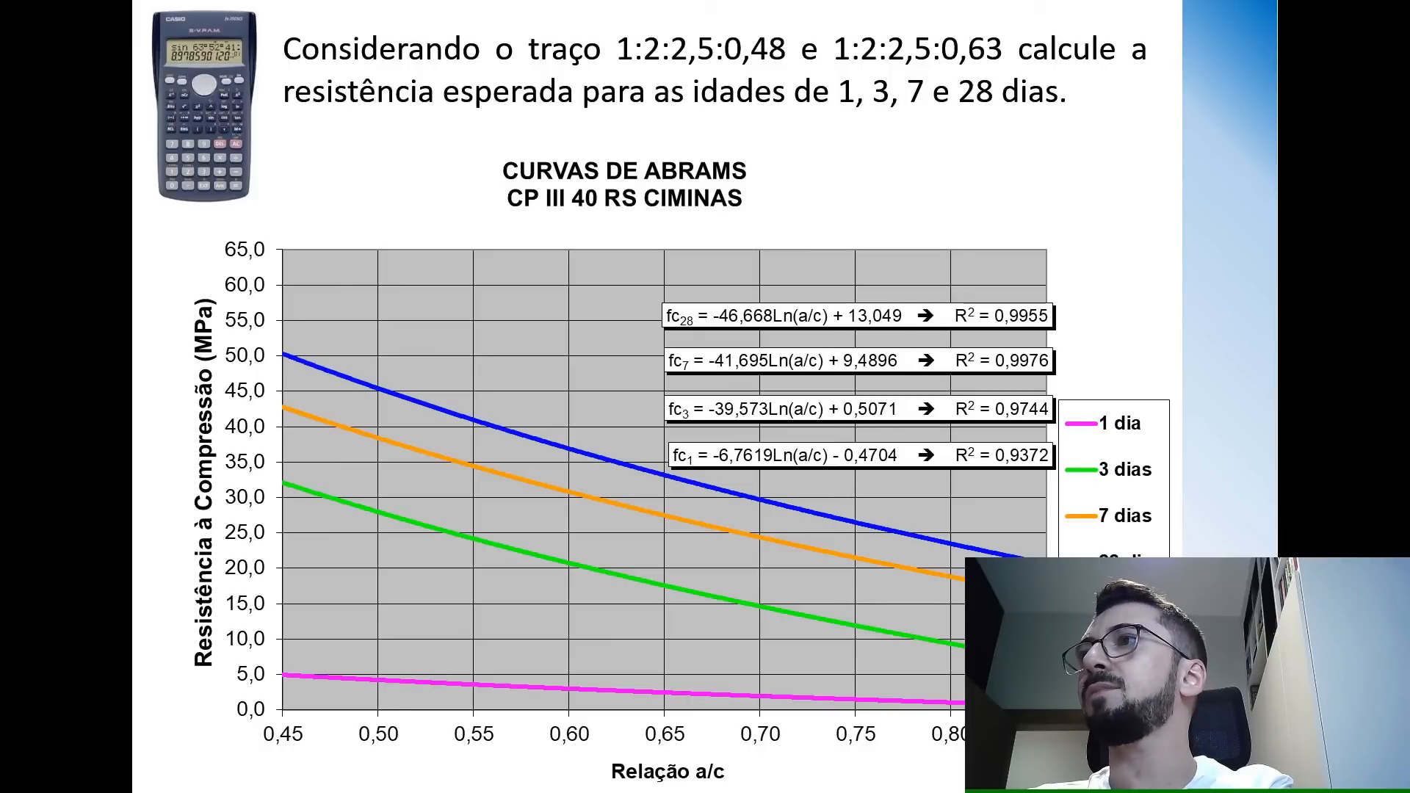